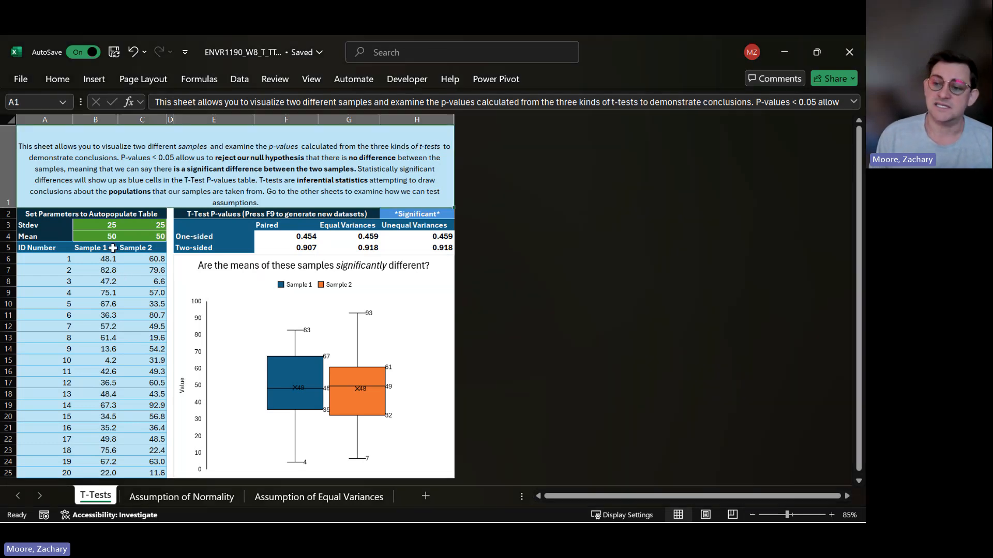
Step: Examine the Sample 1 and Sample 2 column headers and select Sample 1's 20 values in the data table
{"action": "left_click", "coordinate": [114, 249]}
{"action": "left_click", "coordinate": [131, 249]}
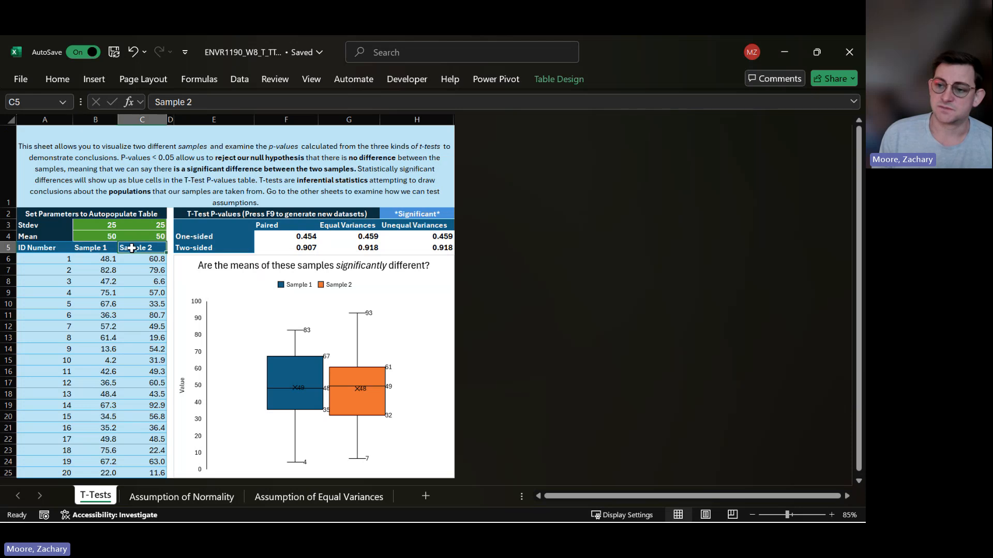
{"action": "left_click", "coordinate": [103, 258]}
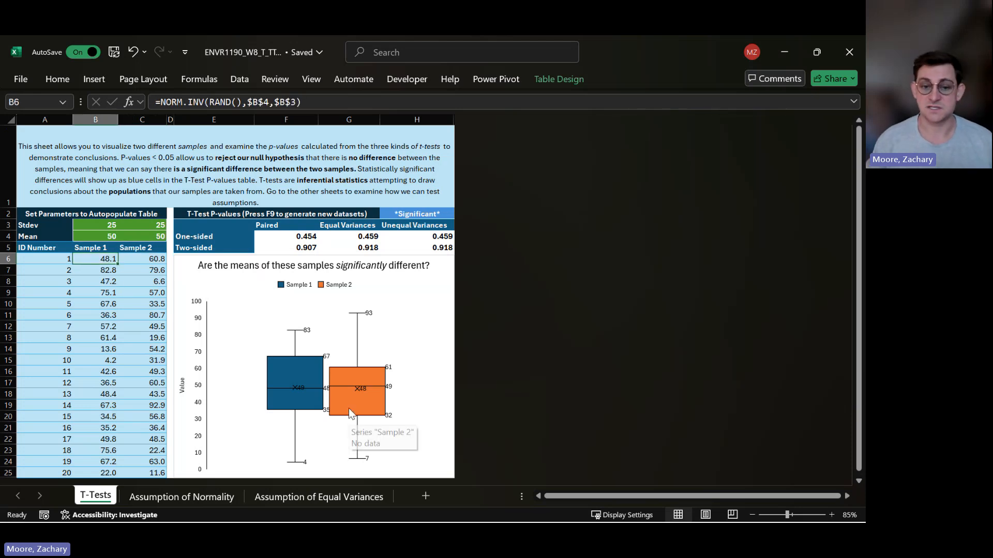
{"action": "key", "text": "ctrl+shift+Down"}
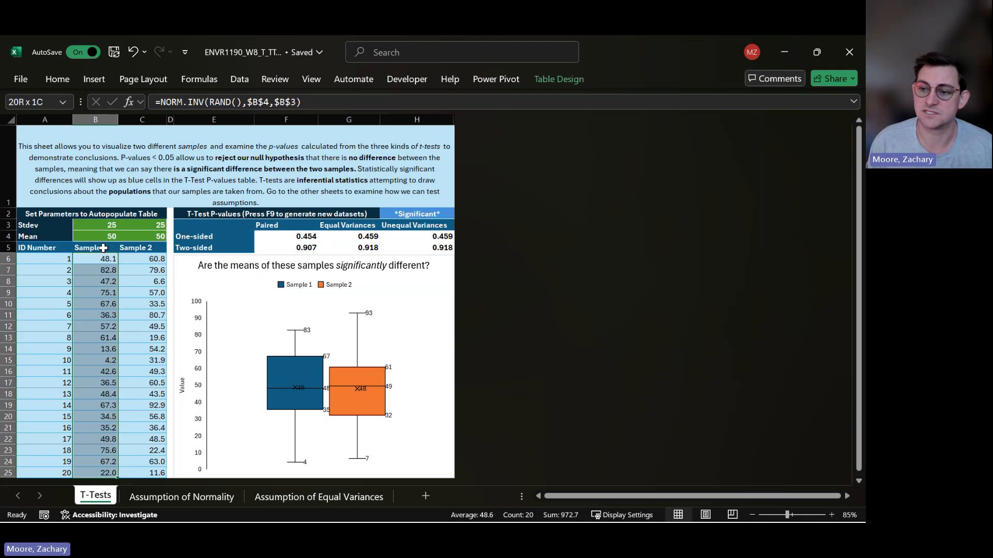
{"action": "left_click_drag", "start_coordinate": [103, 248], "coordinate": [149, 247]}
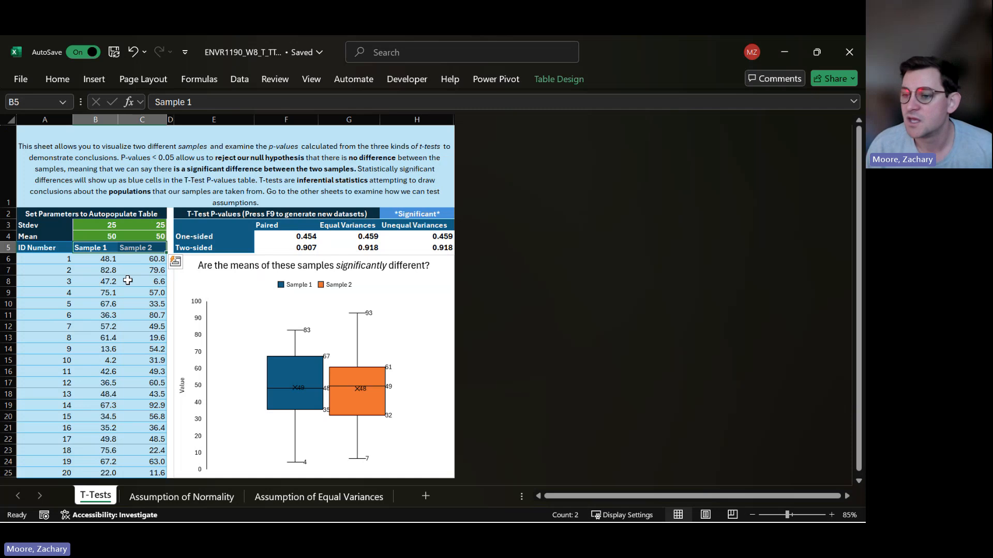
Step: Inspect the introductory note, the first-row formulas of both samples, and Sample 1's standard deviation and mean parameters
{"action": "left_click", "coordinate": [166, 157]}
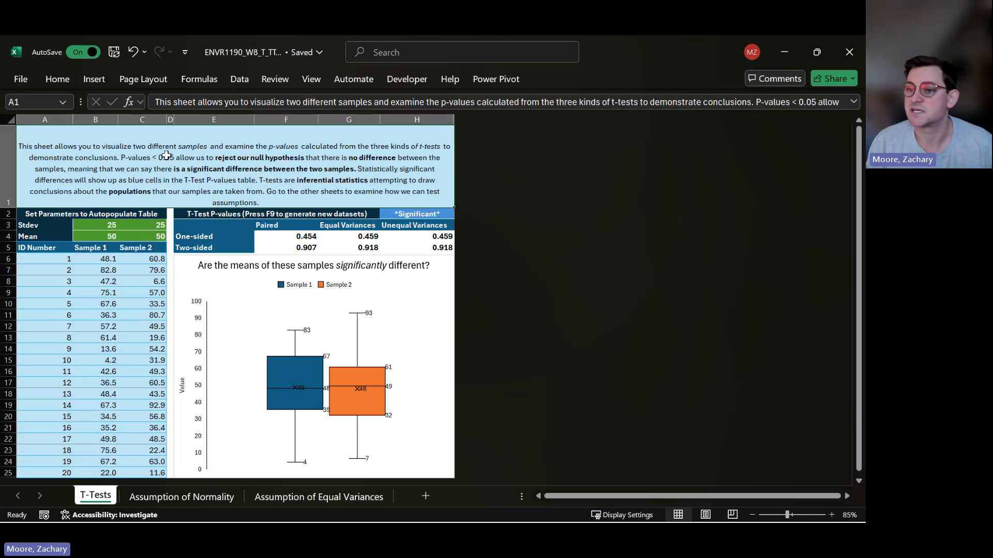
{"action": "left_click", "coordinate": [155, 259]}
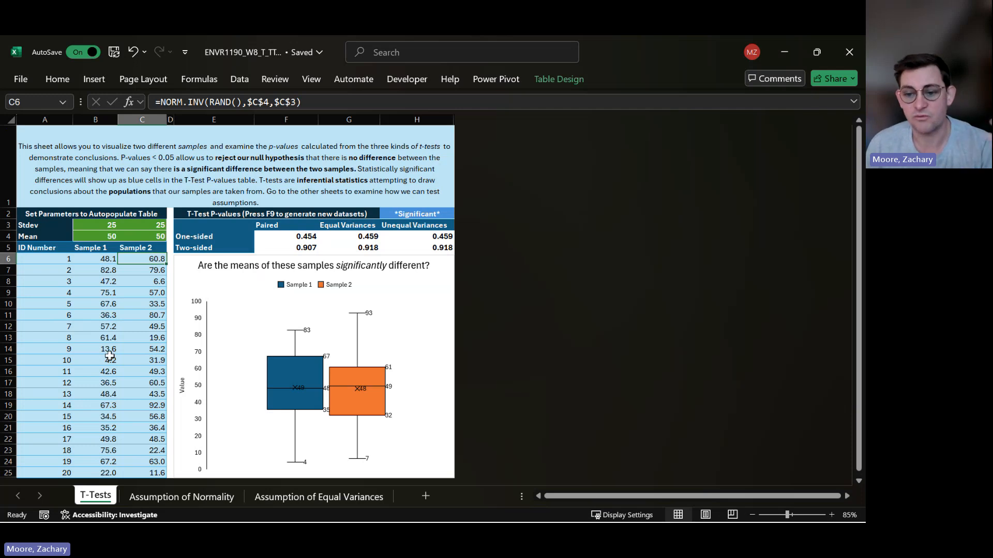
{"action": "left_click", "coordinate": [103, 260]}
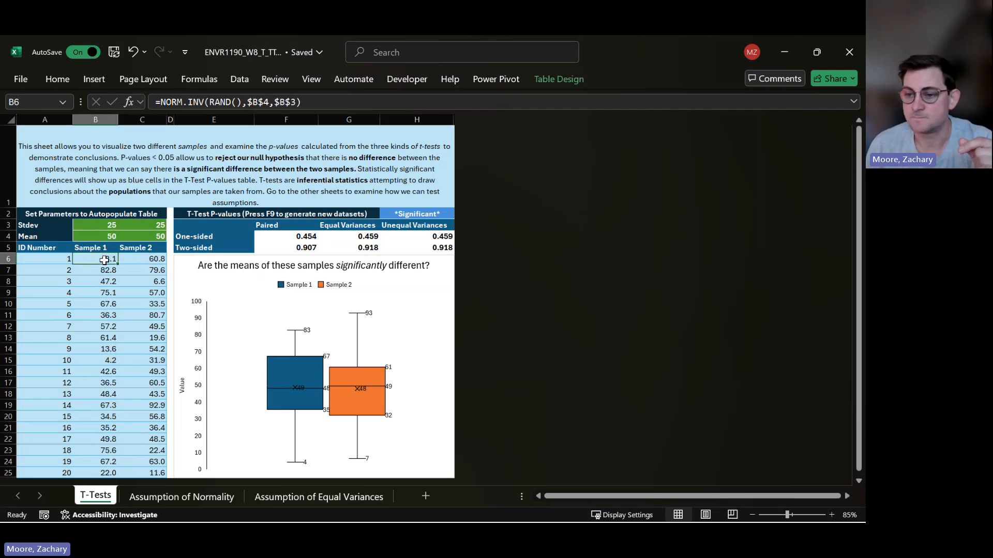
{"action": "left_click", "coordinate": [97, 226]}
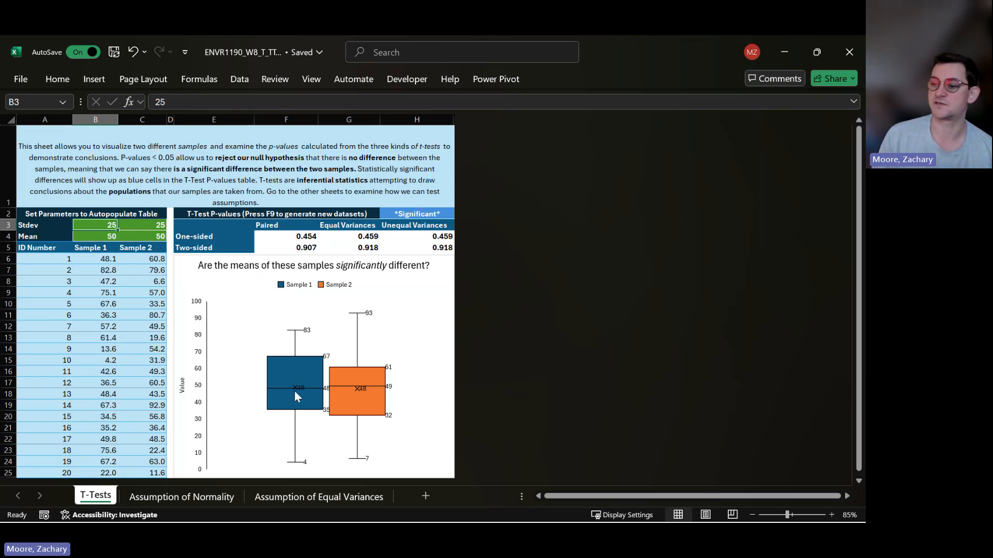
{"action": "left_click", "coordinate": [90, 237]}
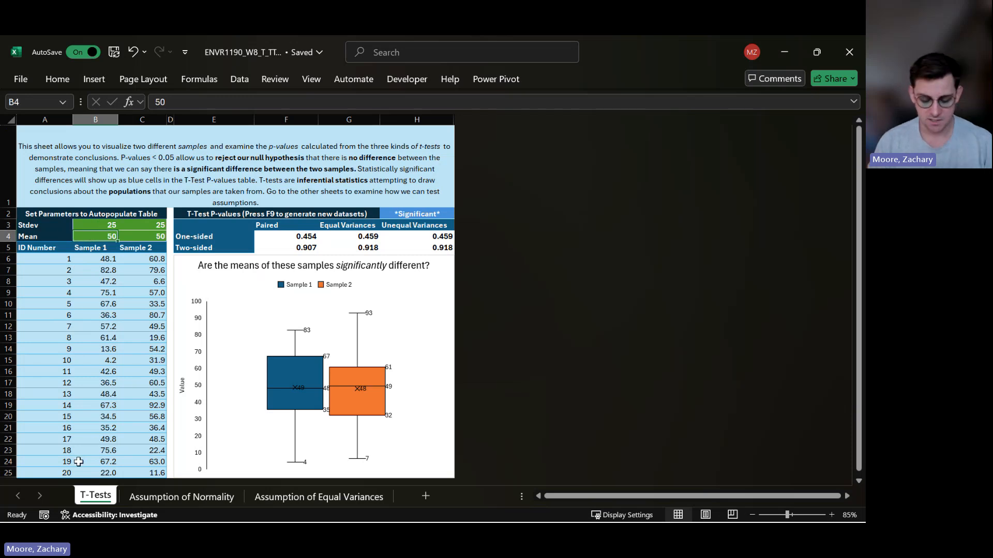
Step: Recalculate the T-Tests sheet repeatedly to generate new random datasets for Sample 1 and Sample 2, keeping the current parameters
{"action": "left_click", "coordinate": [141, 172]}
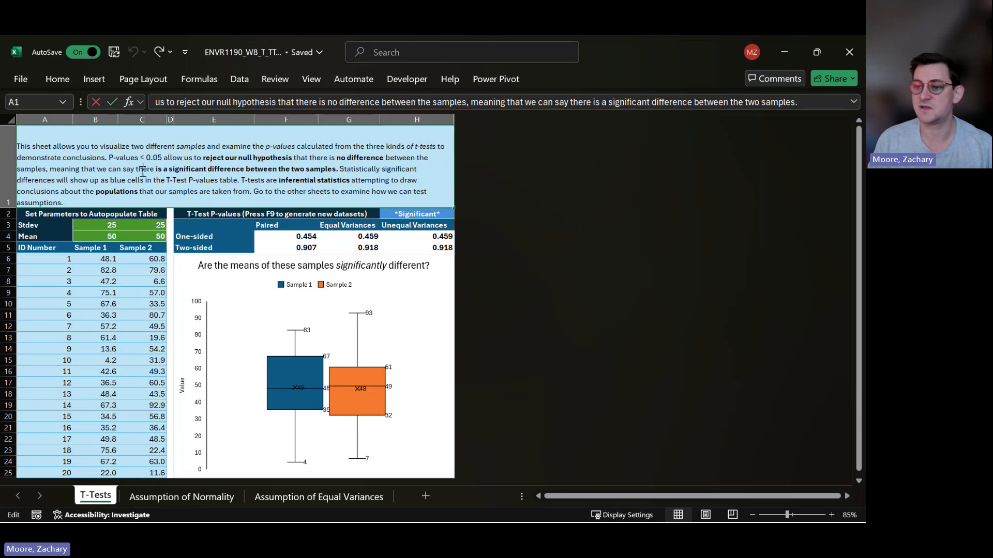
{"action": "key", "text": "F9"}
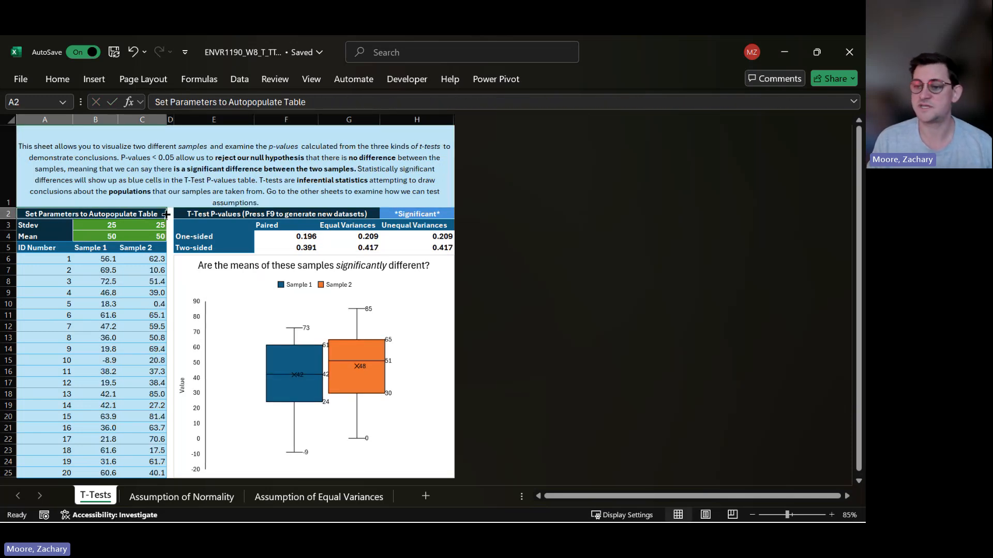
{"action": "left_click", "coordinate": [106, 258]}
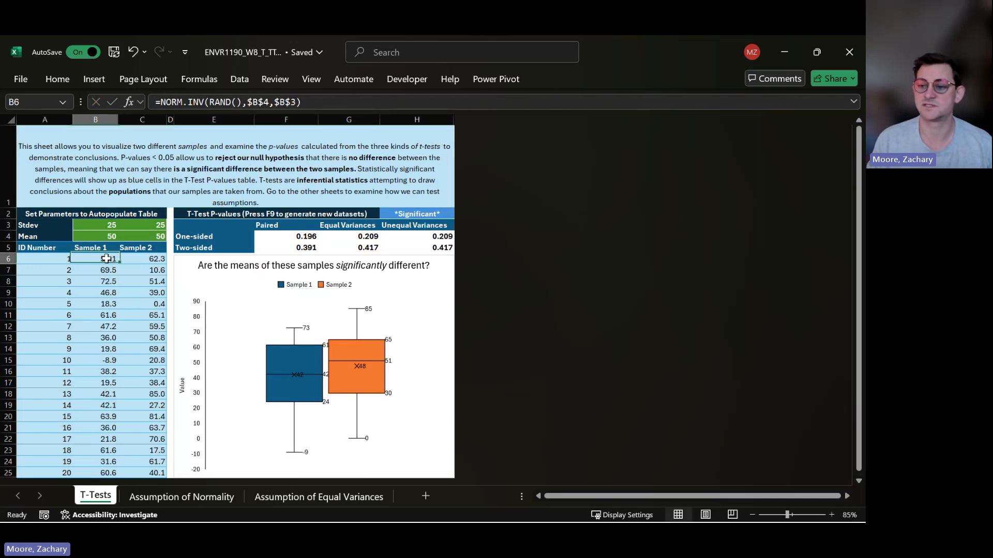
{"action": "left_click", "coordinate": [109, 226]}
{"action": "key", "text": "F9"}
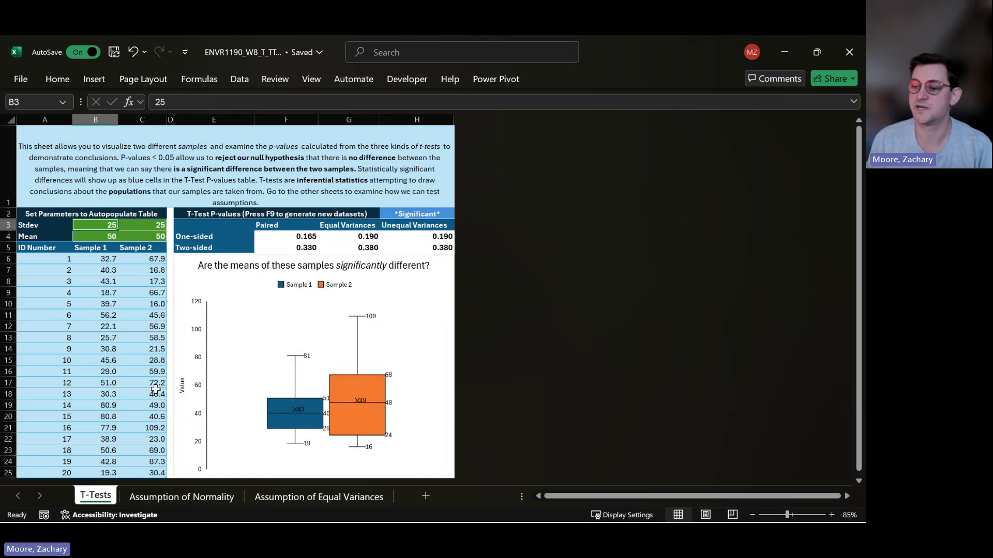
{"action": "key", "text": "F9"}
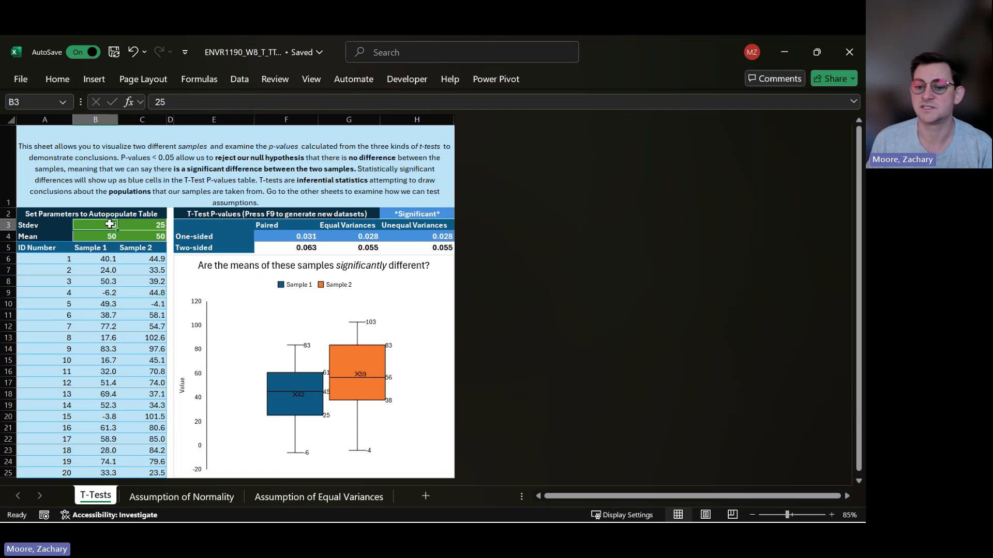
{"action": "key", "text": "F9"}
{"action": "key", "text": "F9"}
{"action": "key", "text": "F9"}
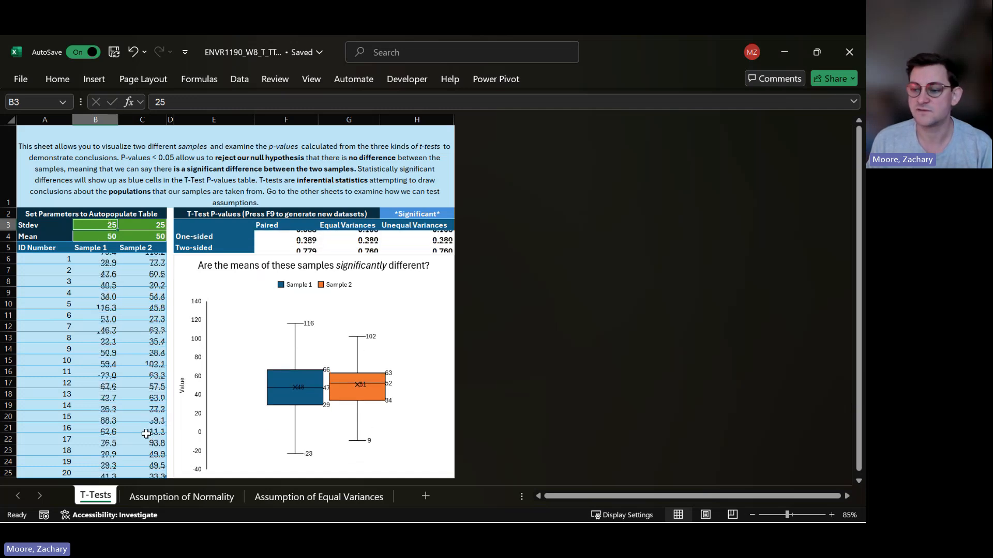
{"action": "key", "text": "F9"}
{"action": "key", "text": "F9"}
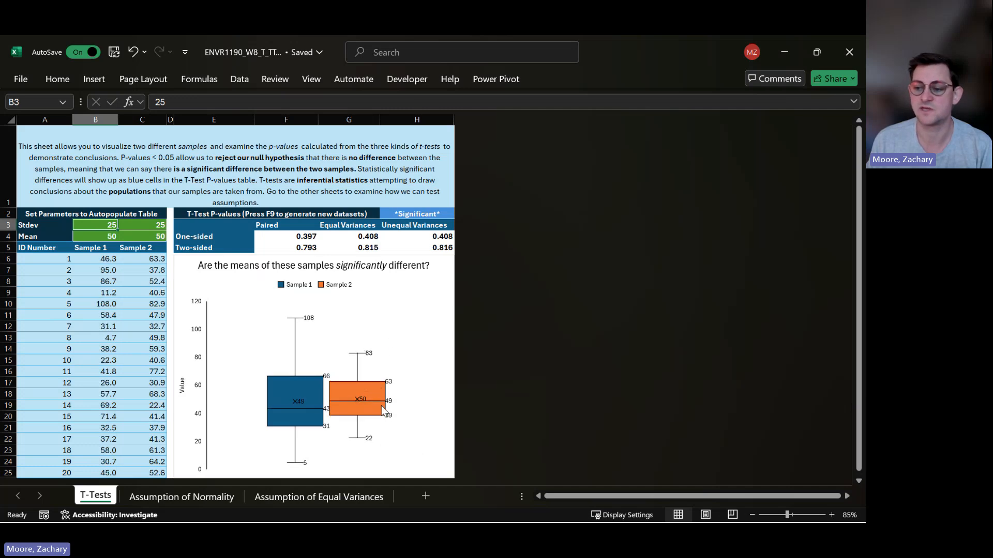
{"action": "key", "text": "F9"}
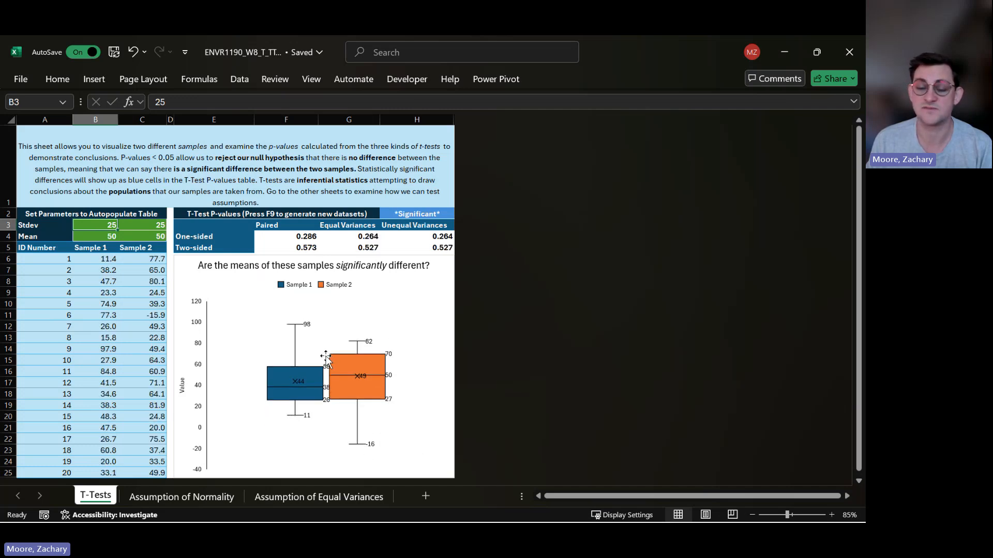
Step: Examine the T-test p-value table and the one-sided T.TEST formulas for equal and unequal variances
{"action": "left_click", "coordinate": [112, 236]}
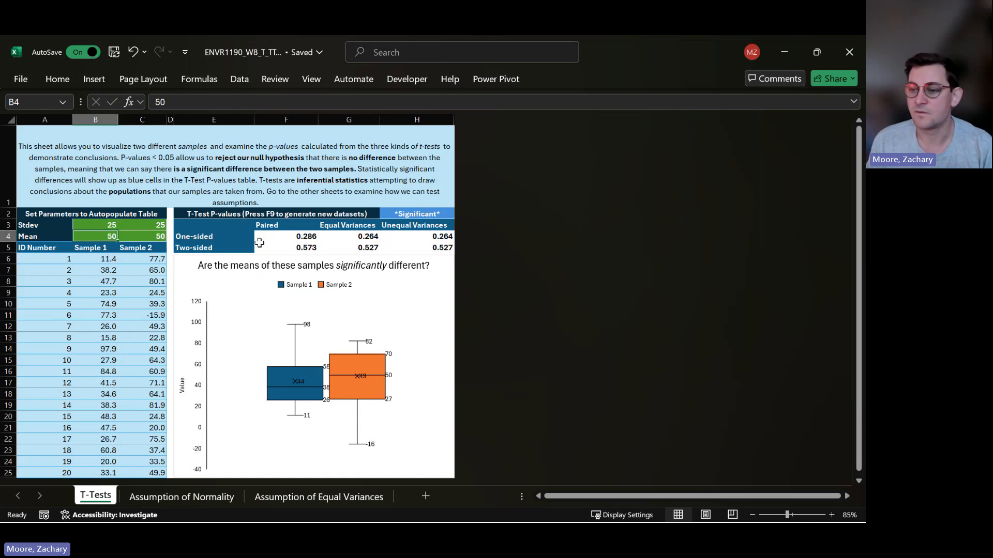
{"action": "left_click_drag", "start_coordinate": [222, 230], "coordinate": [408, 250]}
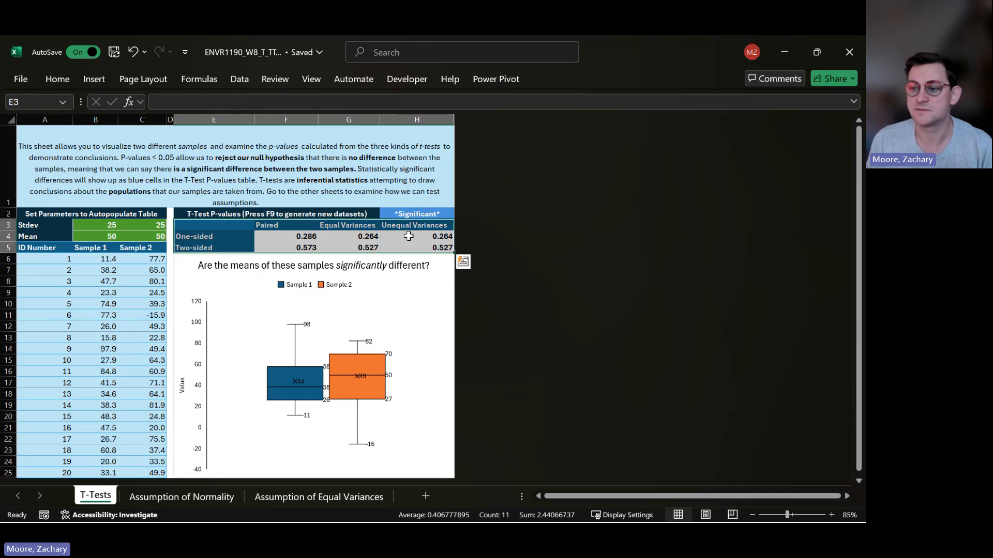
{"action": "left_click", "coordinate": [407, 238]}
{"action": "left_click", "coordinate": [295, 237]}
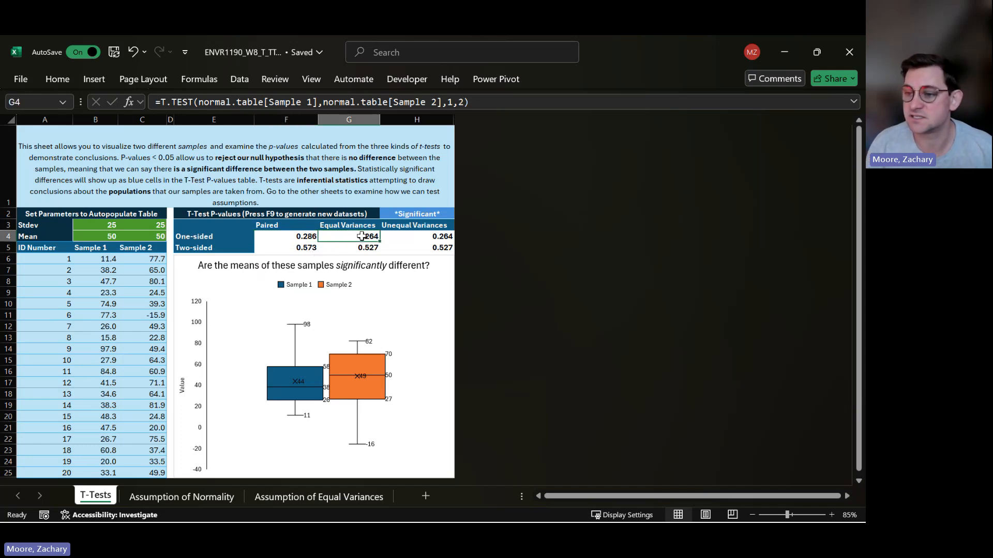
{"action": "left_click_drag", "start_coordinate": [302, 237], "coordinate": [411, 248]}
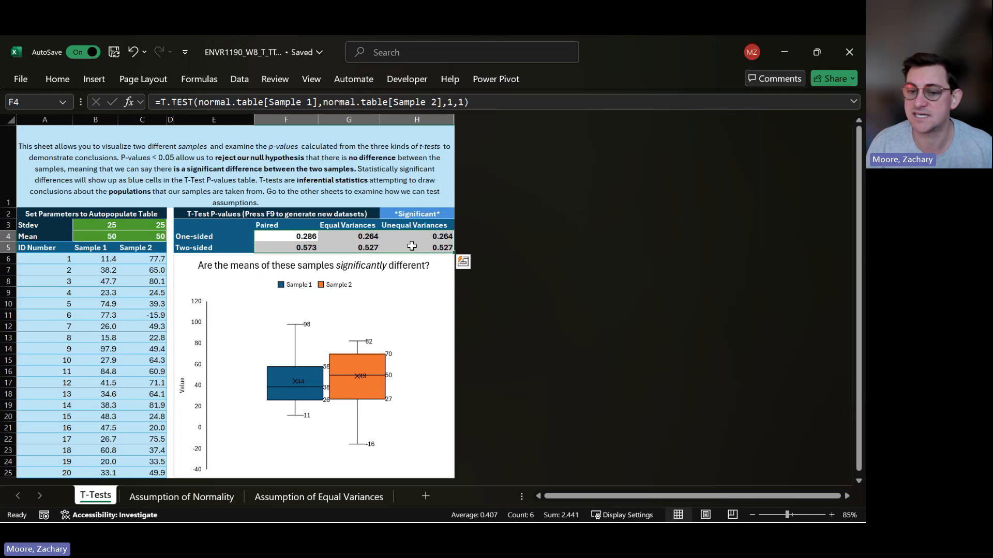
{"action": "left_click", "coordinate": [370, 237]}
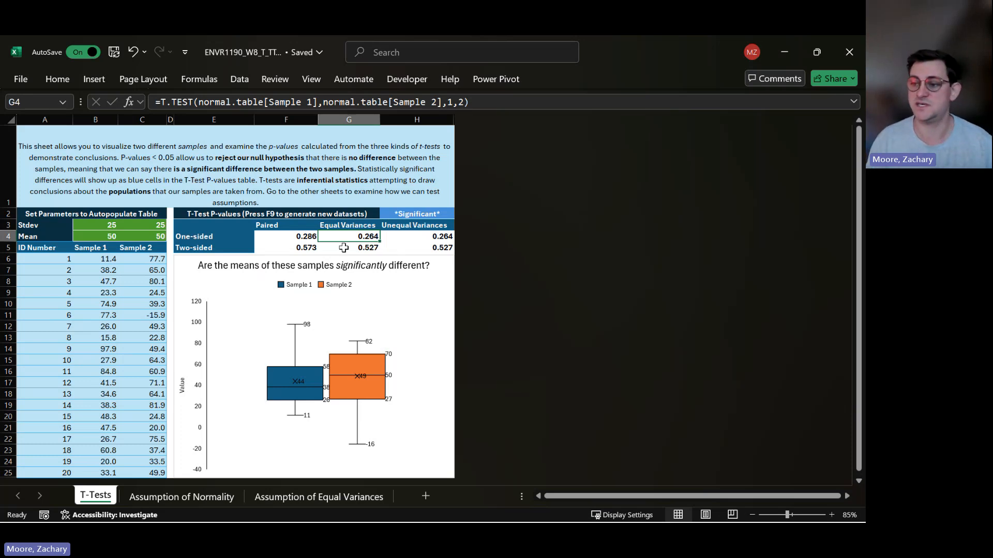
{"action": "left_click", "coordinate": [422, 238]}
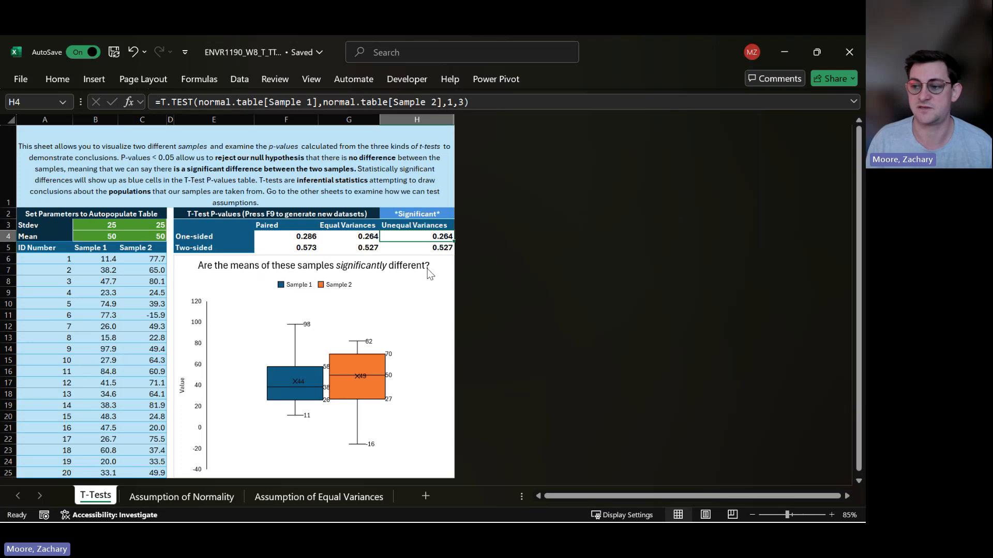
Step: Compare the one-sided and two-sided p-values and their T.TEST formulas, focusing on the equal and unequal variance tests
{"action": "left_click", "coordinate": [364, 236]}
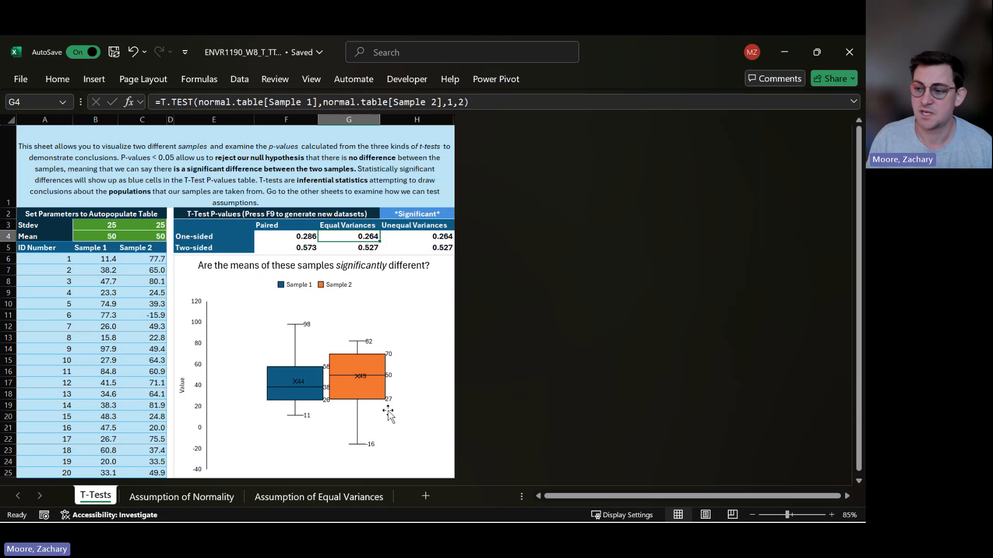
{"action": "left_click", "coordinate": [352, 248]}
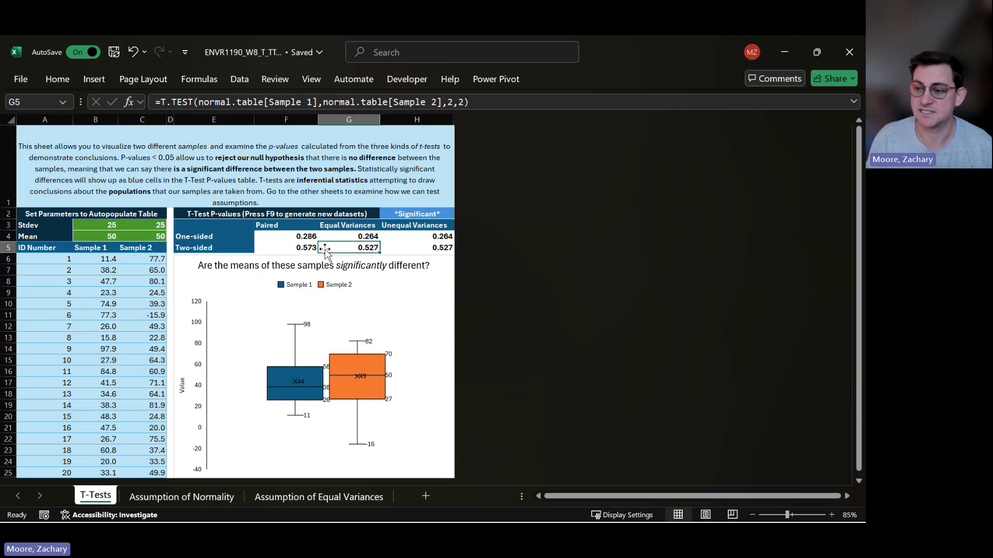
{"action": "left_click", "coordinate": [427, 246]}
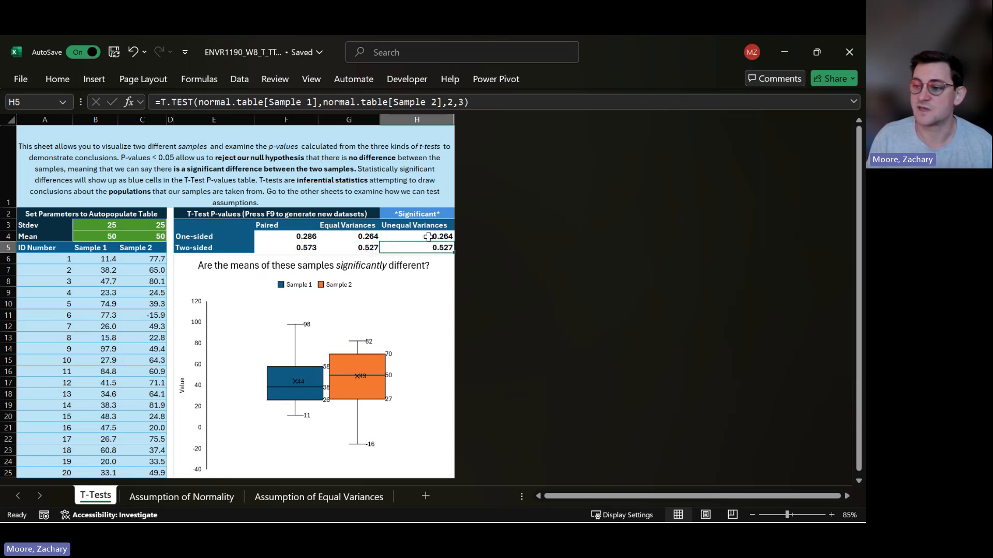
{"action": "left_click", "coordinate": [428, 236]}
{"action": "left_click", "coordinate": [247, 237]}
{"action": "left_click", "coordinate": [239, 248]}
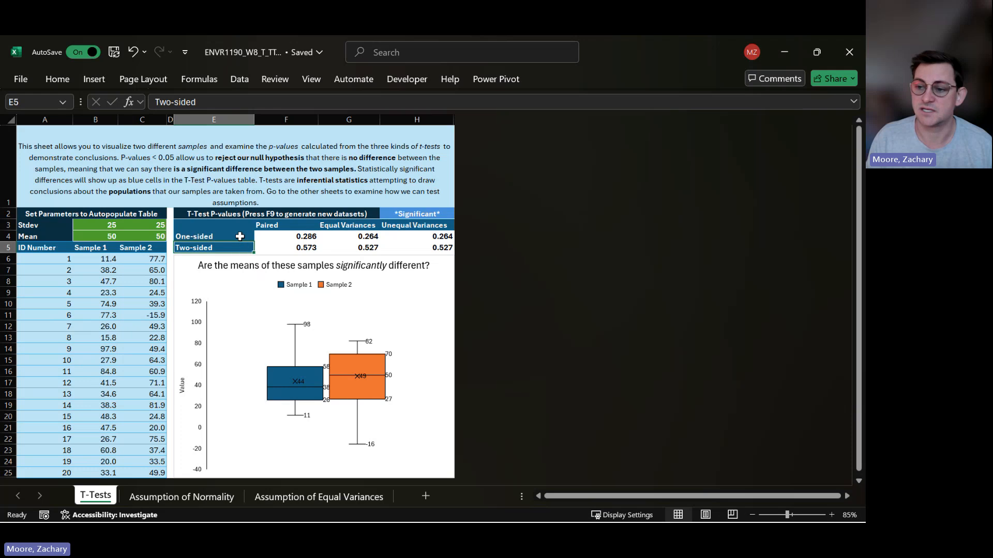
{"action": "left_click", "coordinate": [239, 236]}
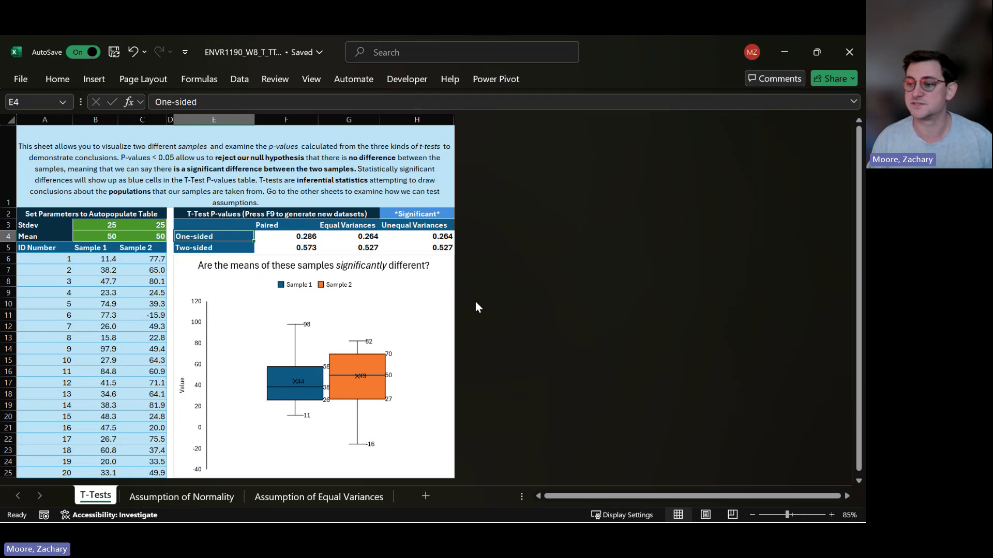
{"action": "left_click", "coordinate": [373, 249]}
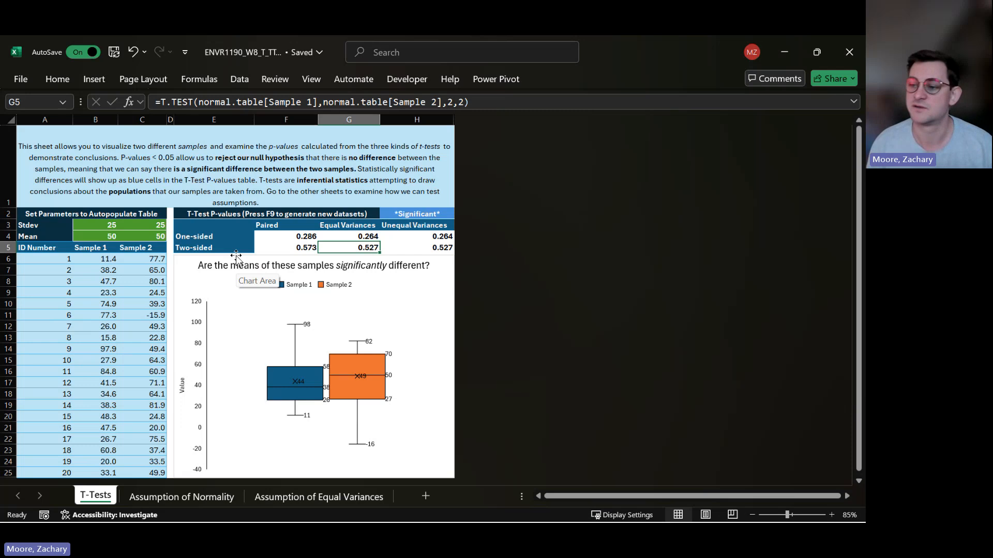
{"action": "left_click", "coordinate": [248, 241]}
{"action": "left_click", "coordinate": [343, 237]}
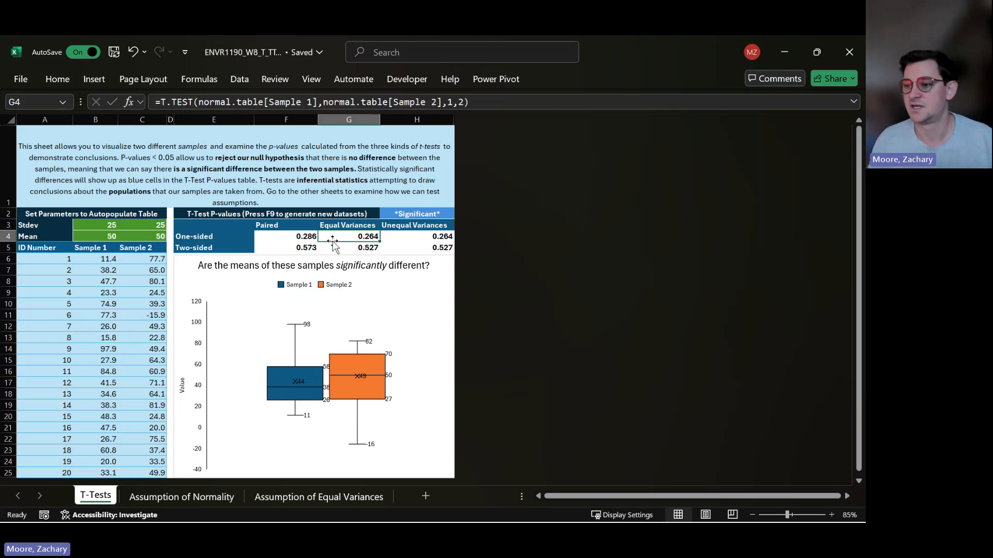
{"action": "left_click", "coordinate": [334, 248]}
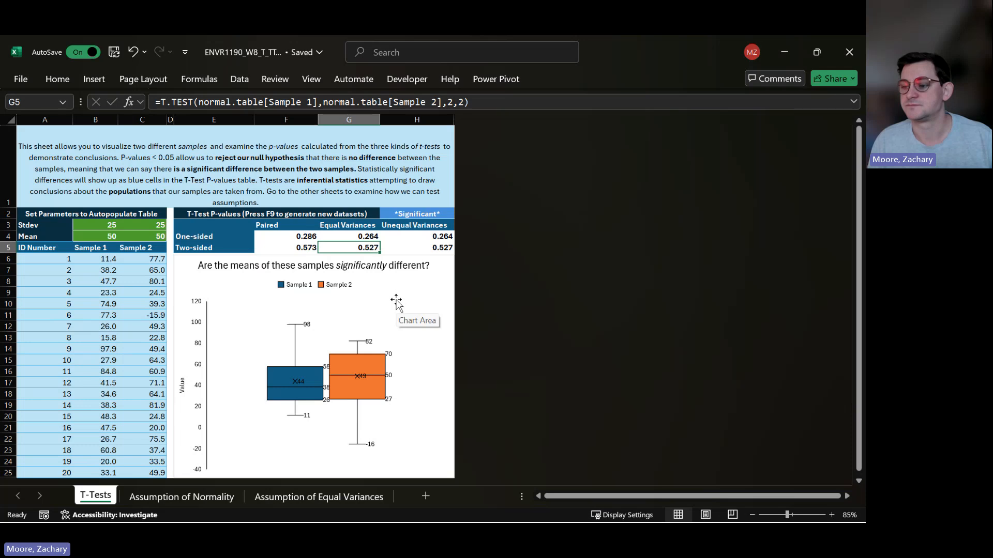
Step: Compare the Paired, Equal Variances and Unequal Variances columns, and highlight the paired sample values for ID 1
{"action": "left_click", "coordinate": [276, 225]}
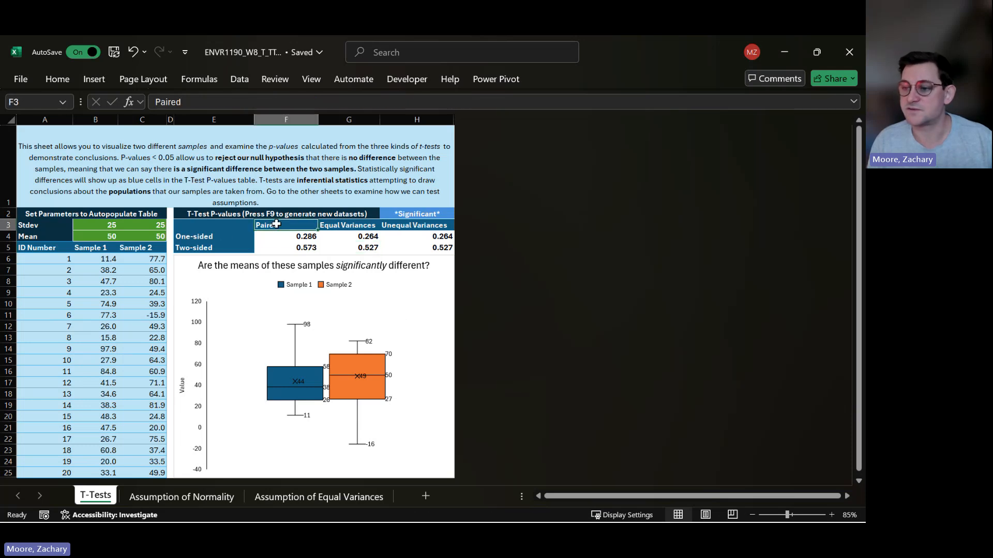
{"action": "left_click_drag", "start_coordinate": [276, 224], "coordinate": [286, 248]}
{"action": "left_click_drag", "start_coordinate": [347, 225], "coordinate": [347, 247]}
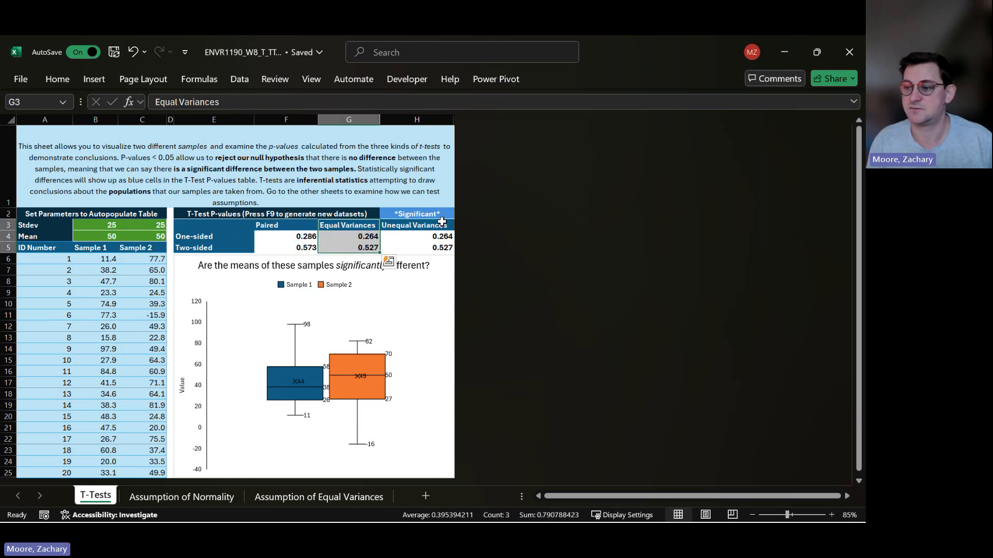
{"action": "left_click_drag", "start_coordinate": [442, 222], "coordinate": [442, 248]}
{"action": "left_click_drag", "start_coordinate": [278, 224], "coordinate": [283, 247]}
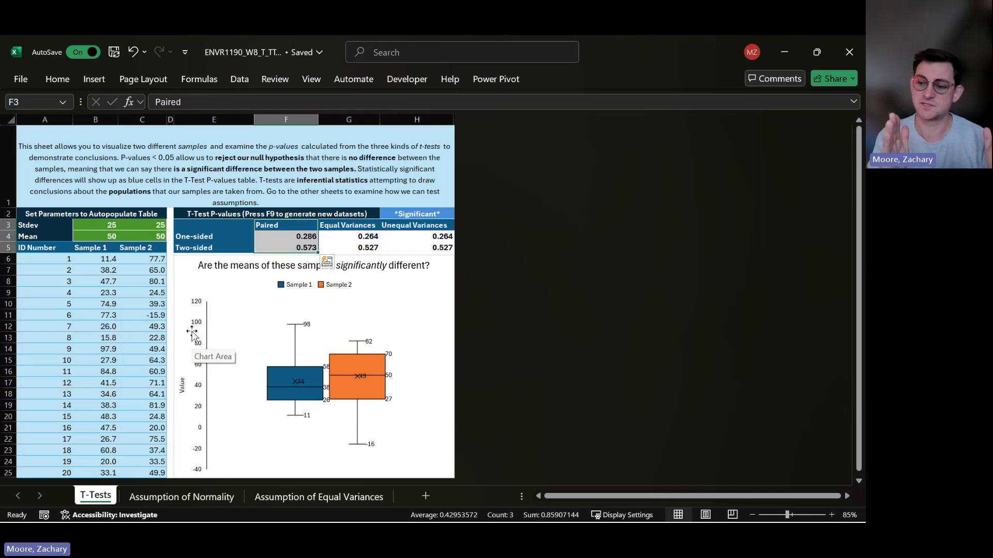
{"action": "left_click_drag", "start_coordinate": [42, 258], "coordinate": [155, 258]}
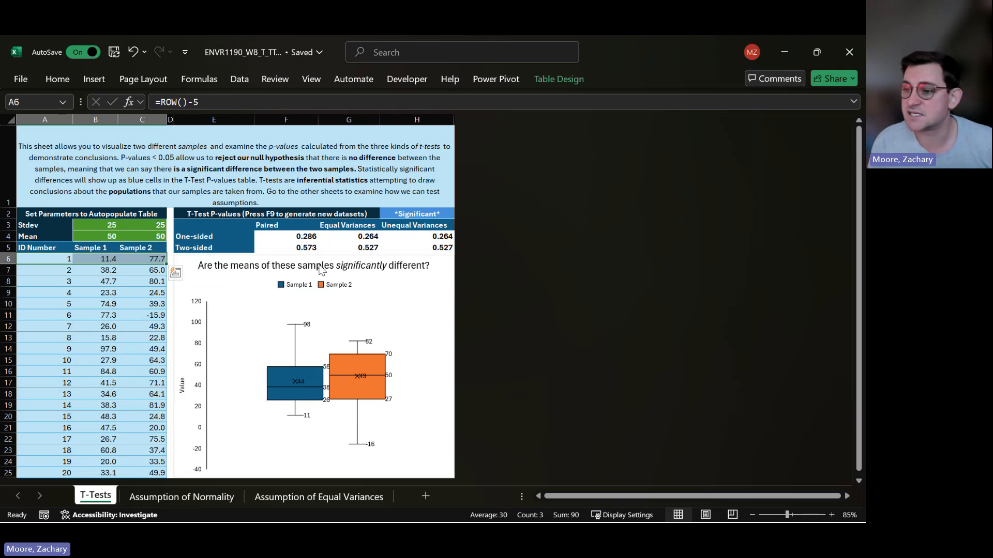
Step: Compare the Paired p-values with the Equal and Unequal Variances columns, and highlight the Sample 1 and Sample 2 data columns
{"action": "left_click_drag", "start_coordinate": [347, 226], "coordinate": [400, 246]}
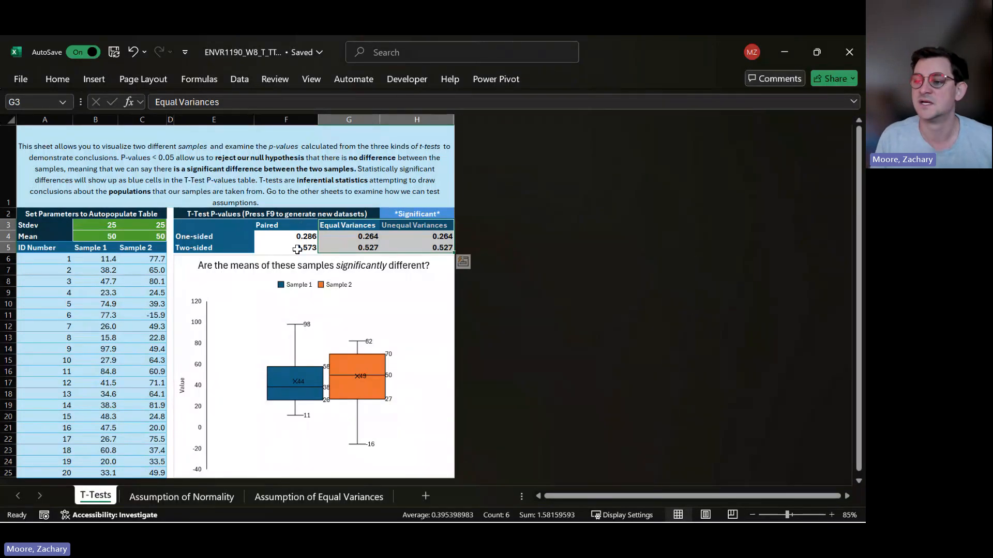
{"action": "left_click_drag", "start_coordinate": [297, 249], "coordinate": [290, 225]}
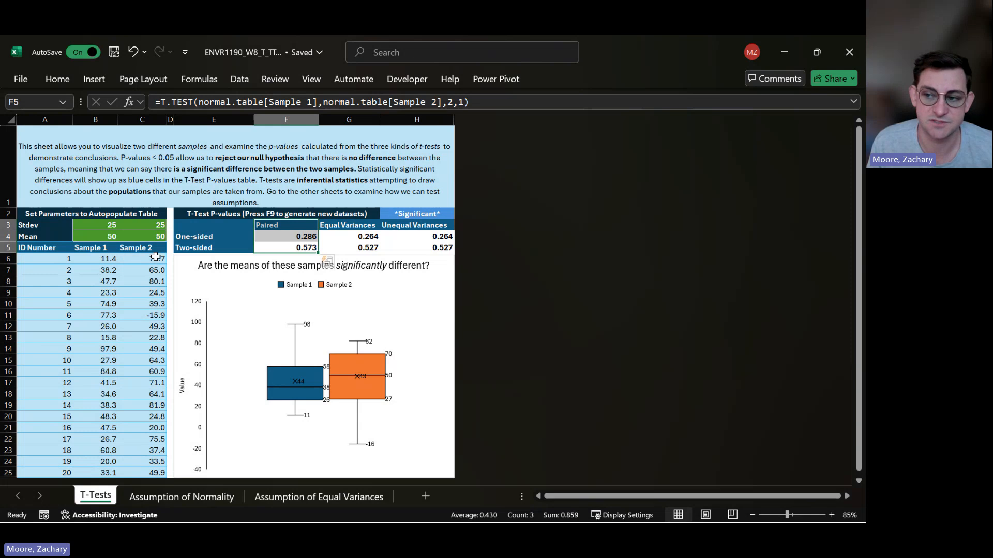
{"action": "left_click_drag", "start_coordinate": [345, 227], "coordinate": [414, 250]}
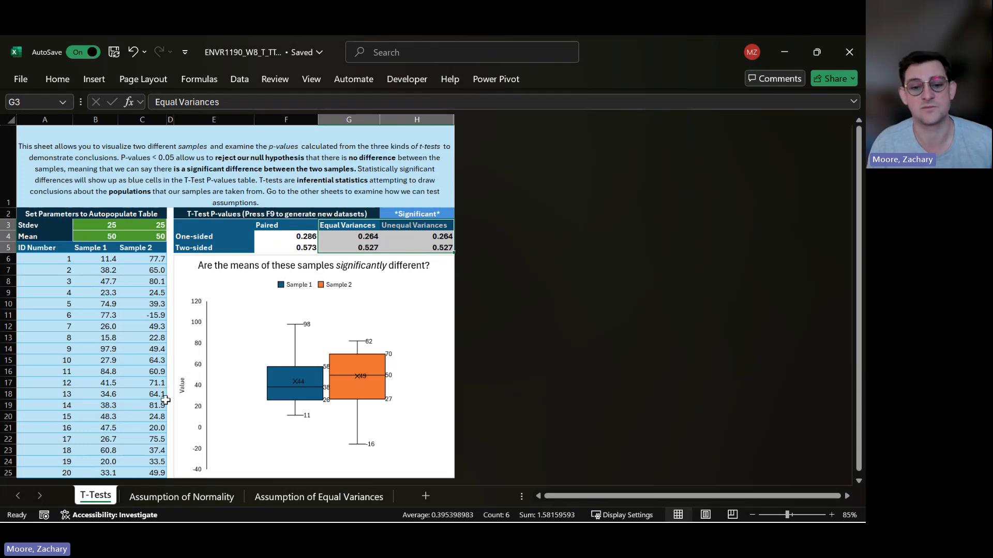
{"action": "left_click_drag", "start_coordinate": [97, 250], "coordinate": [101, 471]}
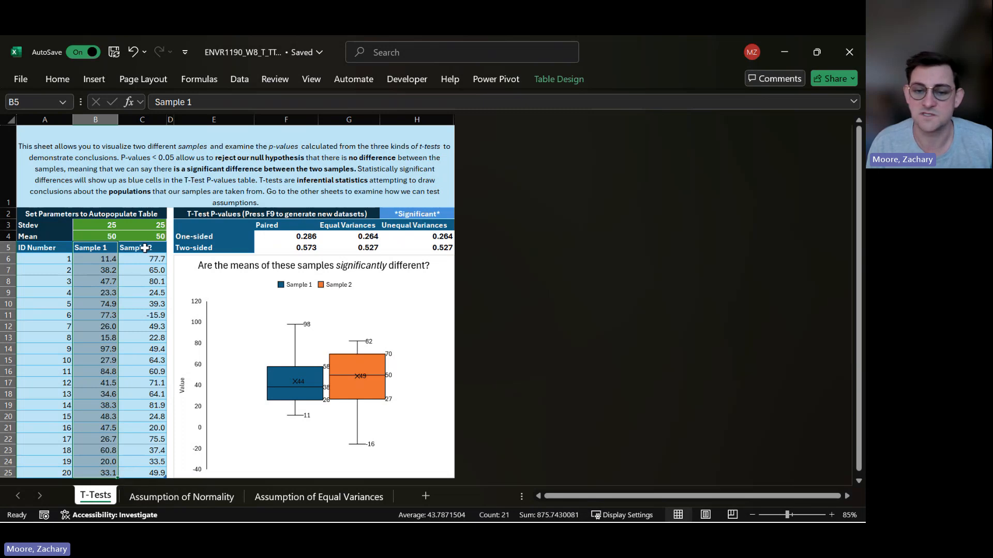
{"action": "left_click_drag", "start_coordinate": [144, 248], "coordinate": [153, 472]}
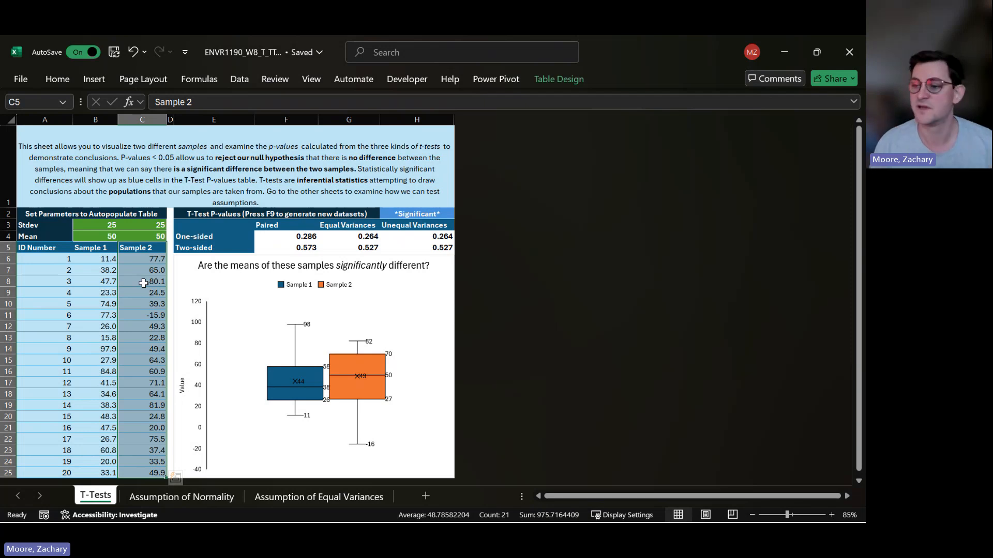
Step: Examine the Equal Variances p-values and one-sided T.TEST formula, and compare them with the Unequal Variances column
{"action": "left_click", "coordinate": [368, 227]}
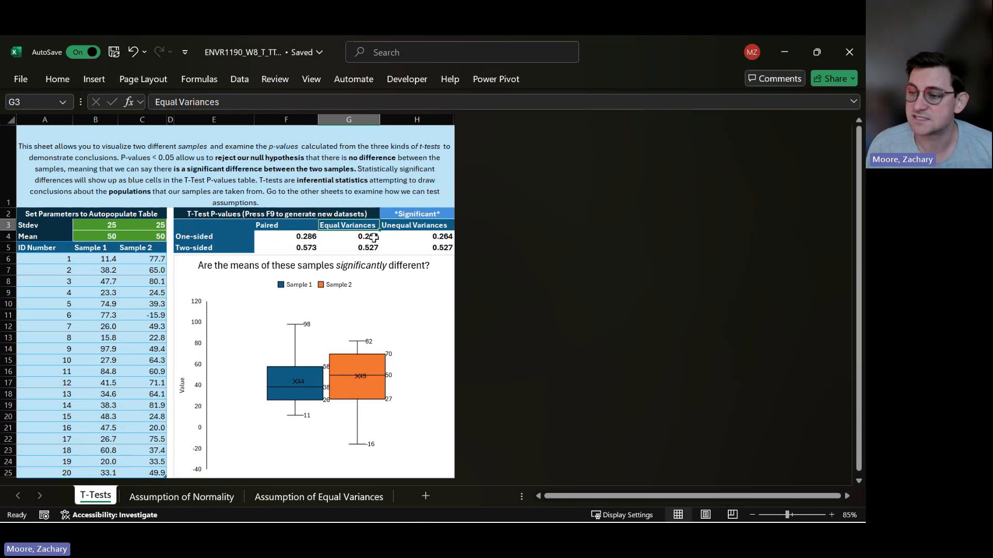
{"action": "left_click", "coordinate": [359, 237]}
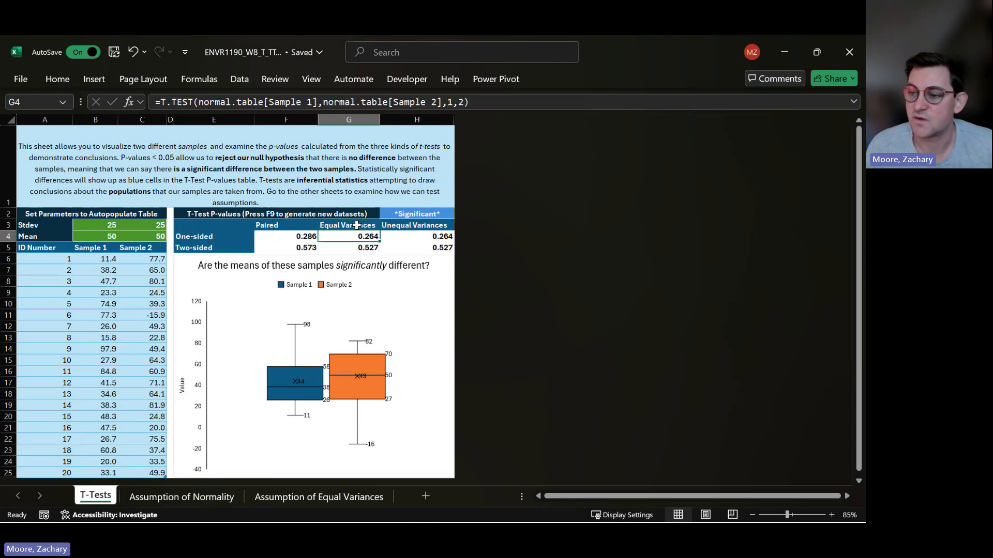
{"action": "left_click_drag", "start_coordinate": [357, 226], "coordinate": [354, 248]}
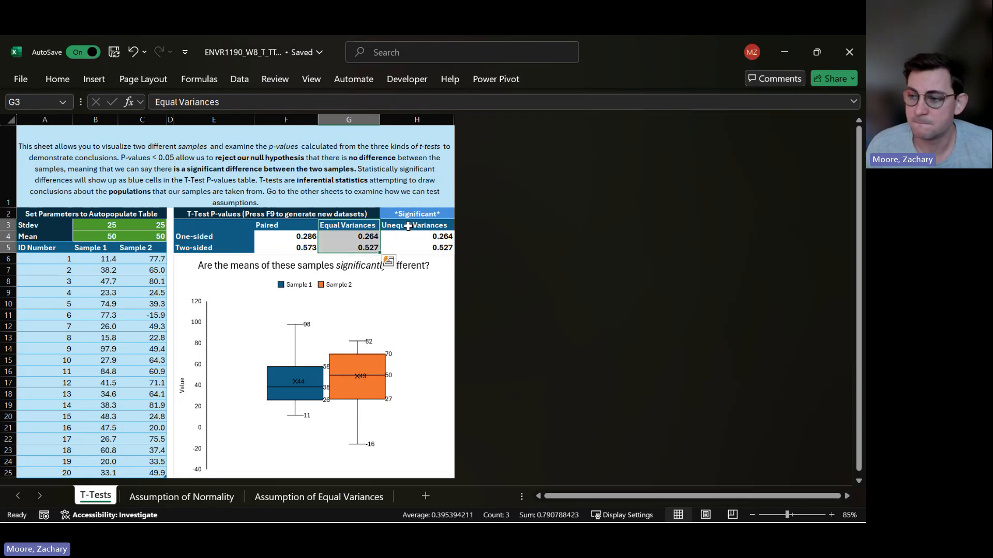
{"action": "left_click_drag", "start_coordinate": [408, 226], "coordinate": [416, 249]}
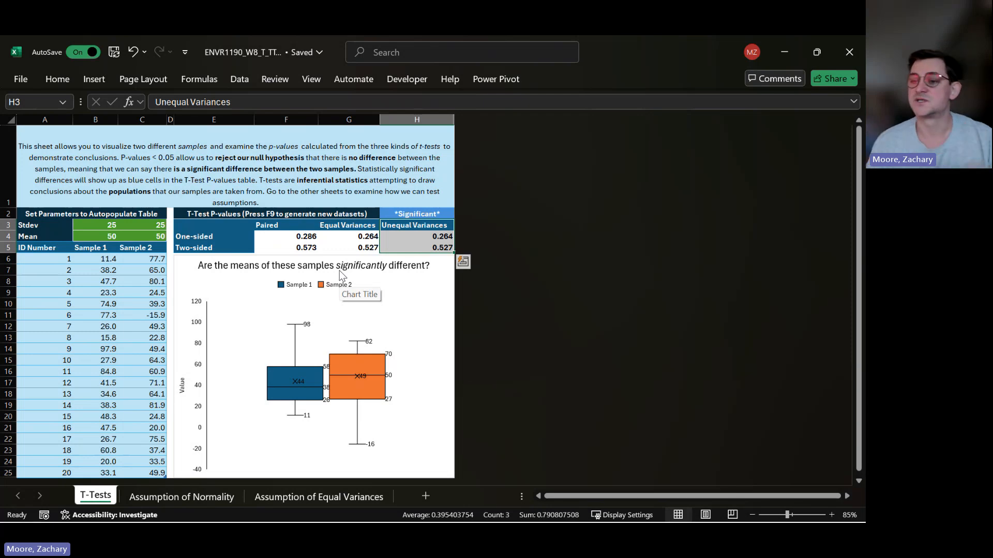
Step: Set Sample 1's standard deviation to 10 and regenerate the random datasets several times
{"action": "left_click", "coordinate": [106, 225]}
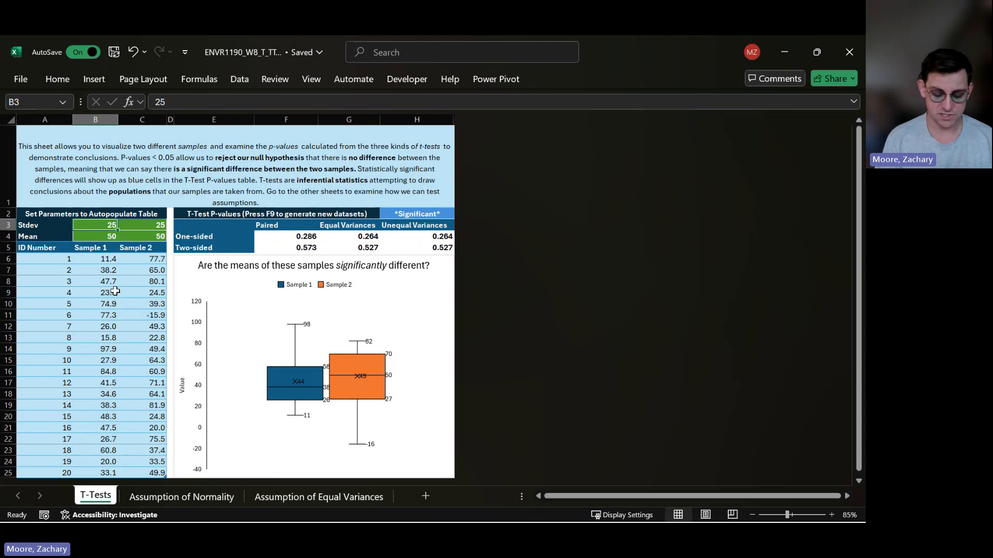
{"action": "type", "text": "10"}
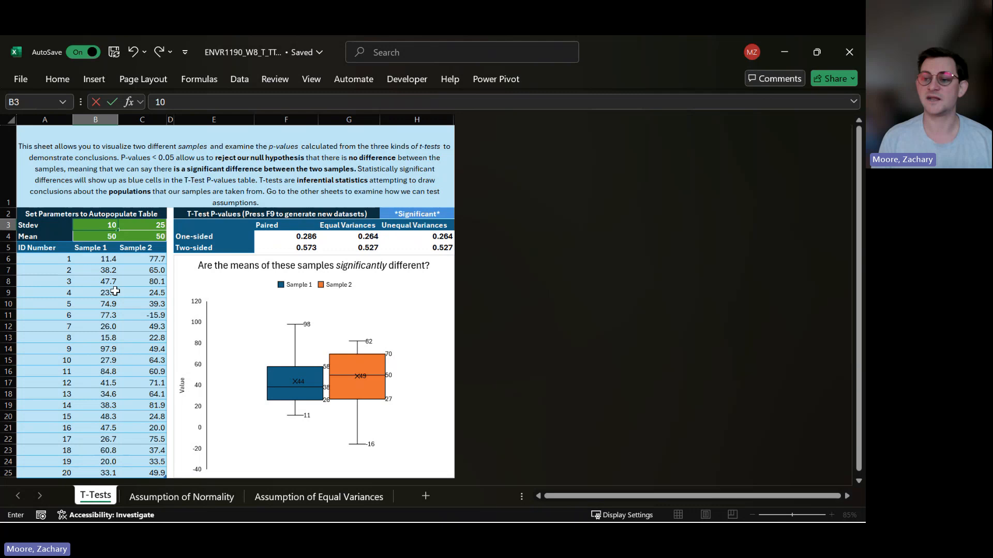
{"action": "key", "text": "Return"}
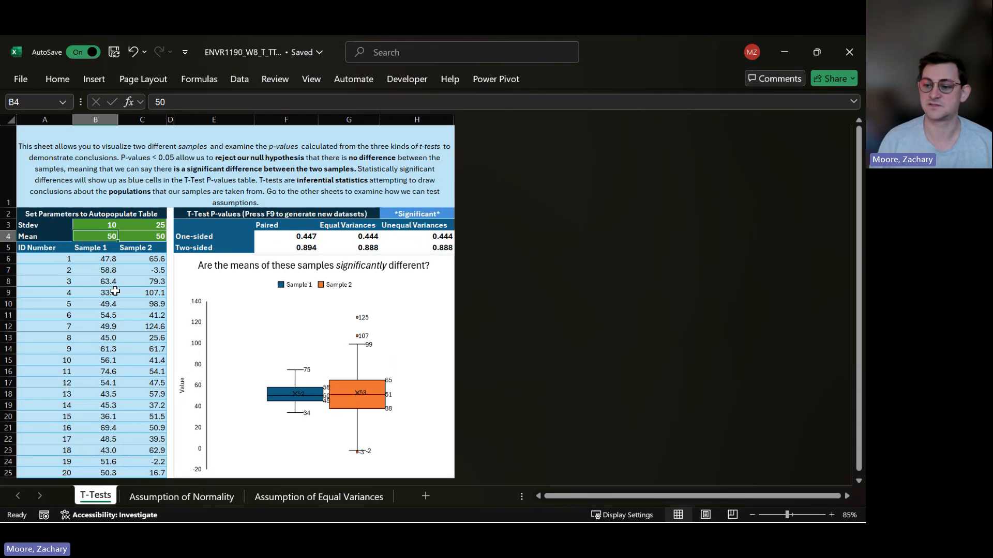
{"action": "key", "text": "F9"}
{"action": "key", "text": "F9"}
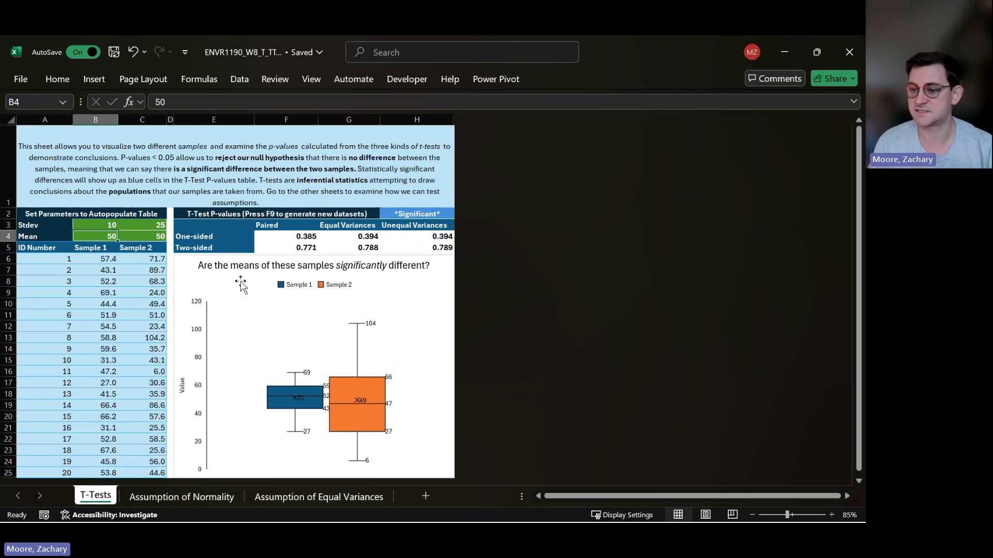
{"action": "key", "text": "F9"}
{"action": "key", "text": "F9"}
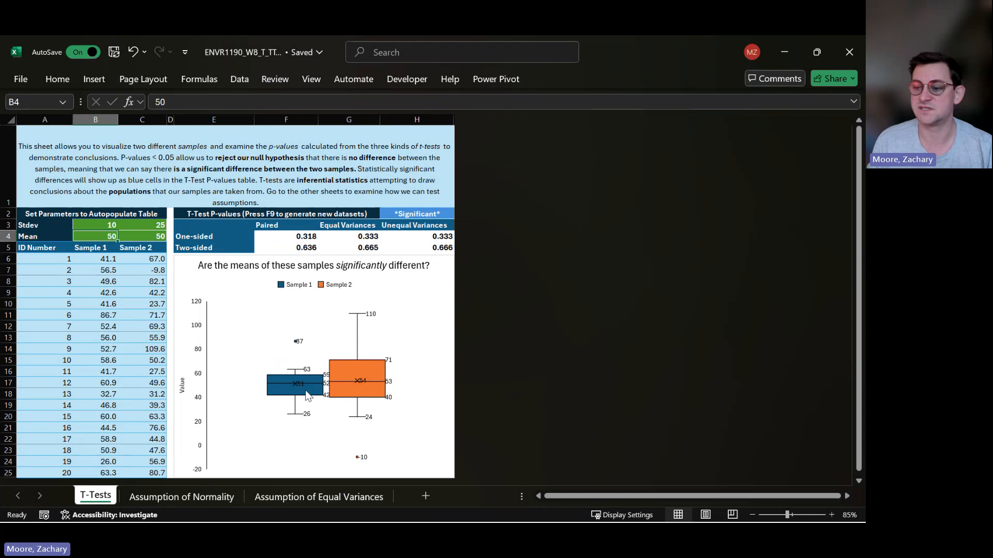
{"action": "key", "text": "F9"}
{"action": "key", "text": "F9"}
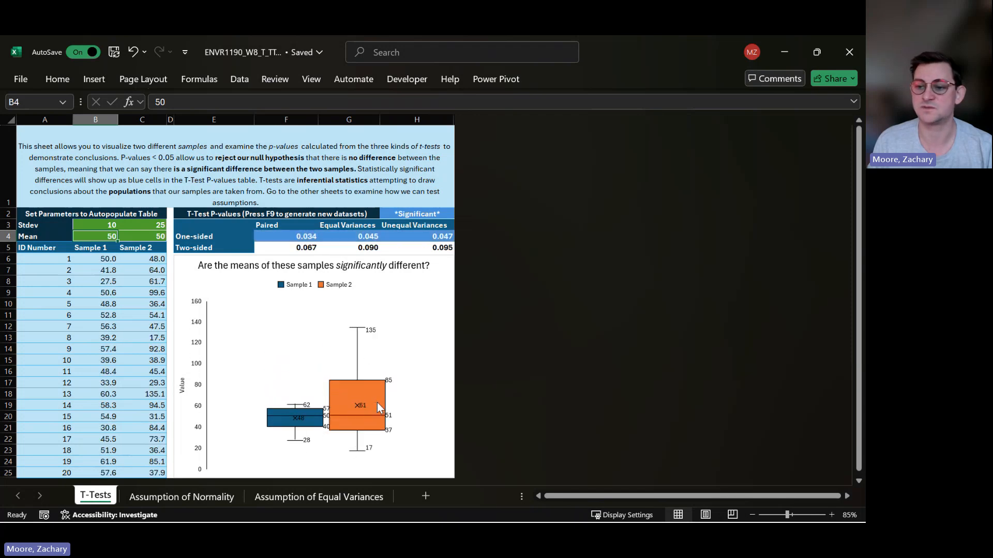
Step: Set Sample 1's standard deviation to 25 and its mean to 75
{"action": "key", "text": "Up"}
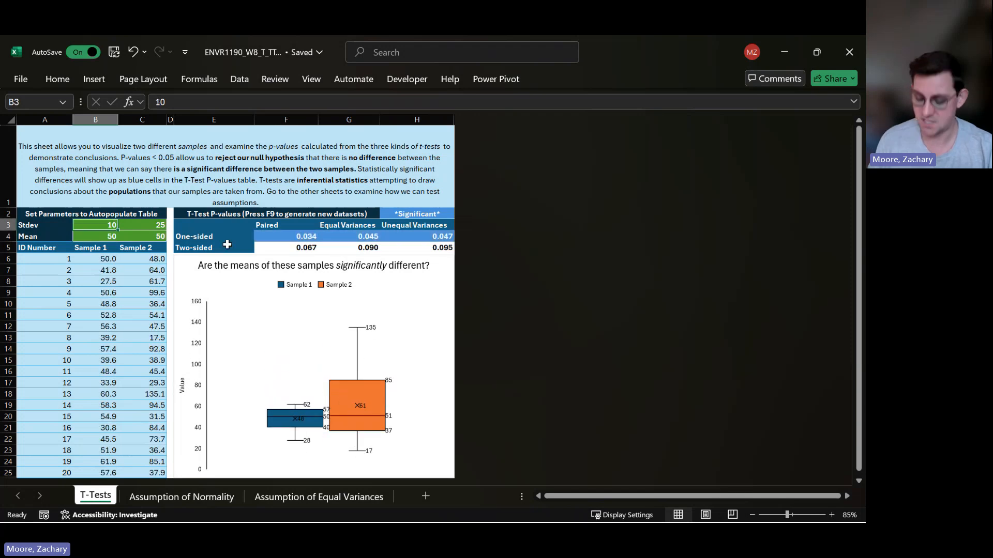
{"action": "type", "text": "25"}
{"action": "key", "text": "Return"}
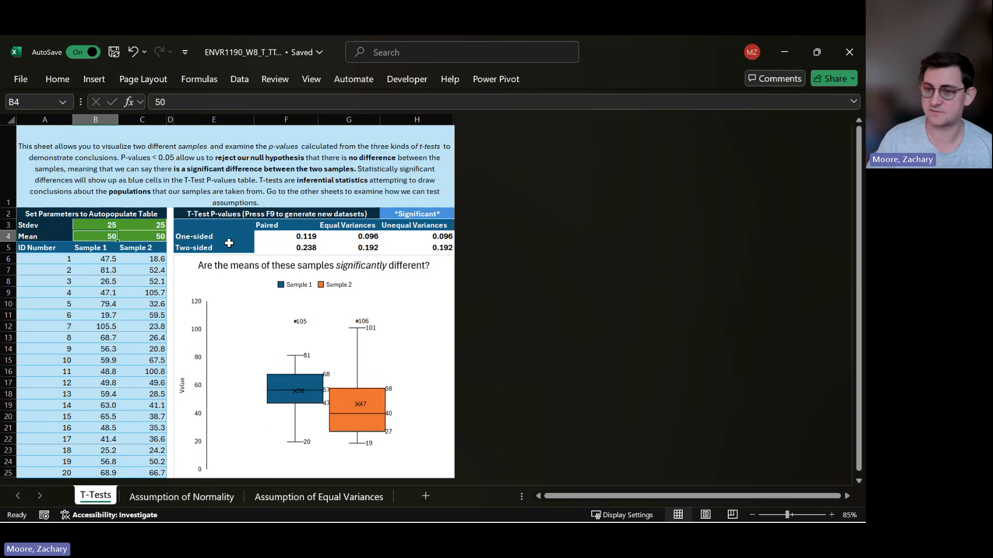
{"action": "type", "text": "75"}
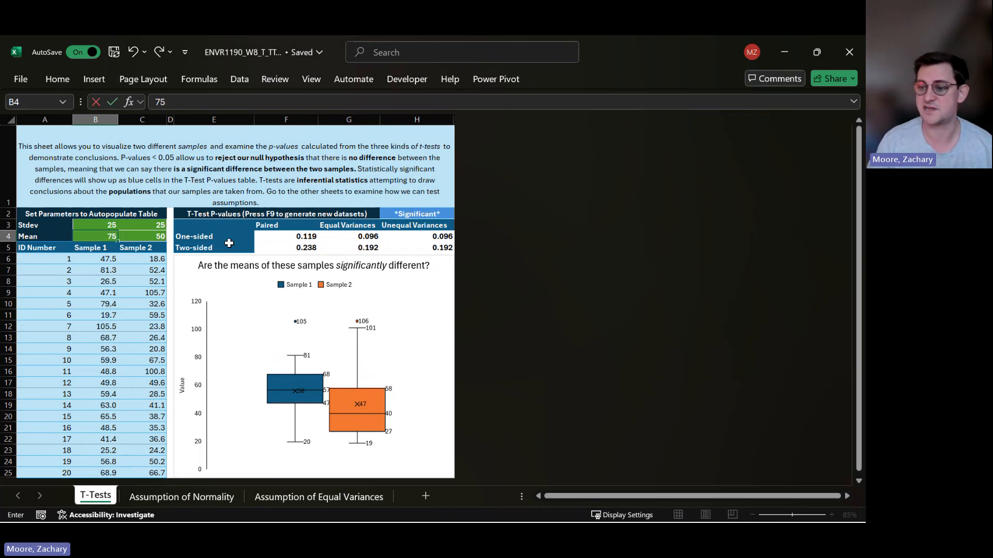
{"action": "key", "text": "Return"}
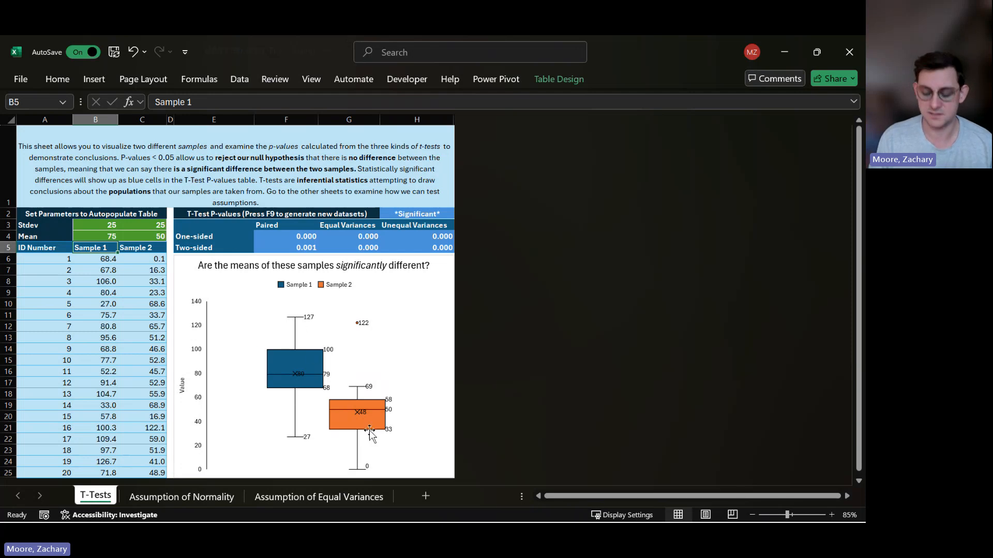
Step: Recalculate the sheet three times to generate new random datasets with the changed Sample 1 mean
{"action": "key", "text": "F9"}
{"action": "key", "text": "F9"}
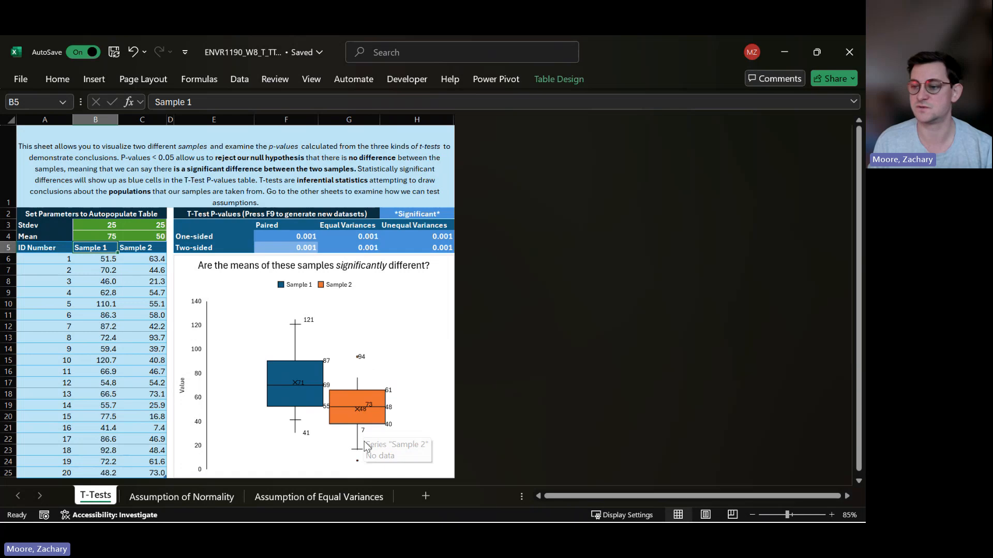
{"action": "key", "text": "F9"}
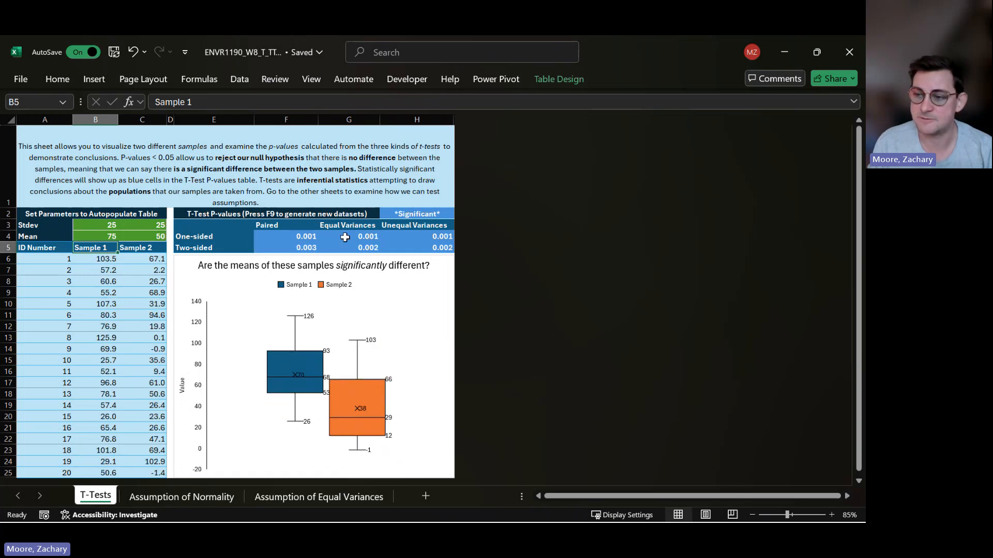
Step: Compare the one-sided T.TEST formulas for the Paired, Equal Variances and Unequal Variances tests, and regenerate the datasets once
{"action": "left_click", "coordinate": [337, 237]}
{"action": "left_click", "coordinate": [296, 237]}
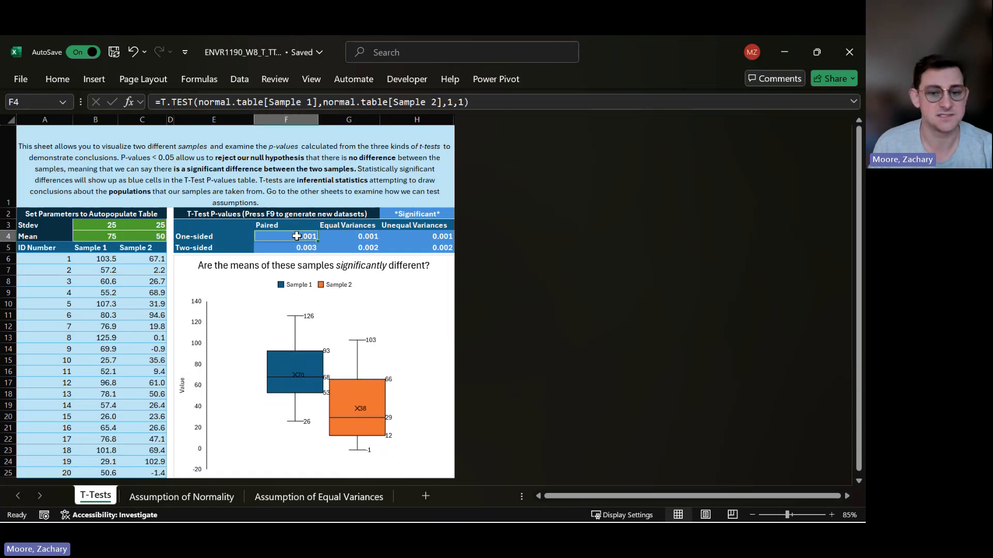
{"action": "left_click", "coordinate": [427, 214]}
{"action": "left_click", "coordinate": [367, 236]}
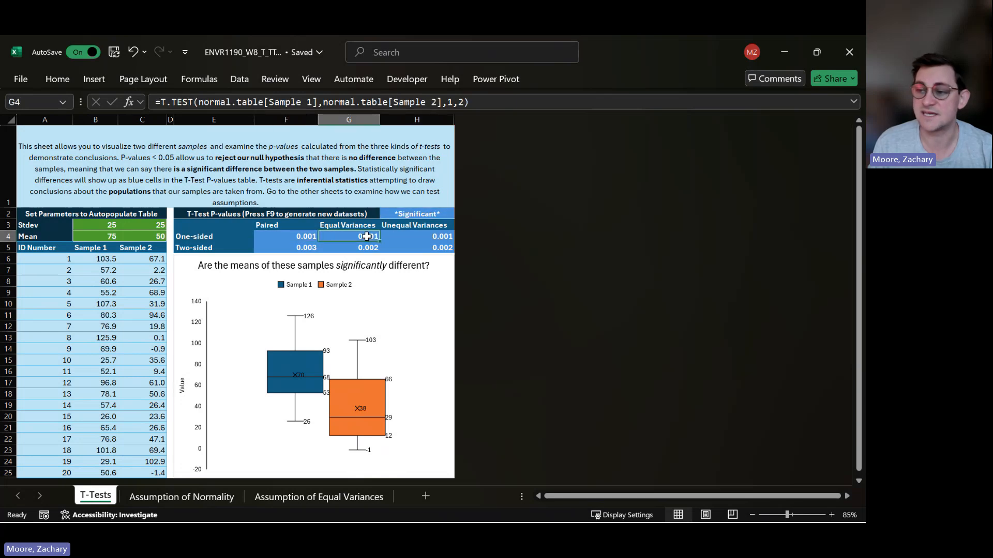
{"action": "left_click", "coordinate": [419, 239]}
{"action": "key", "text": "F9"}
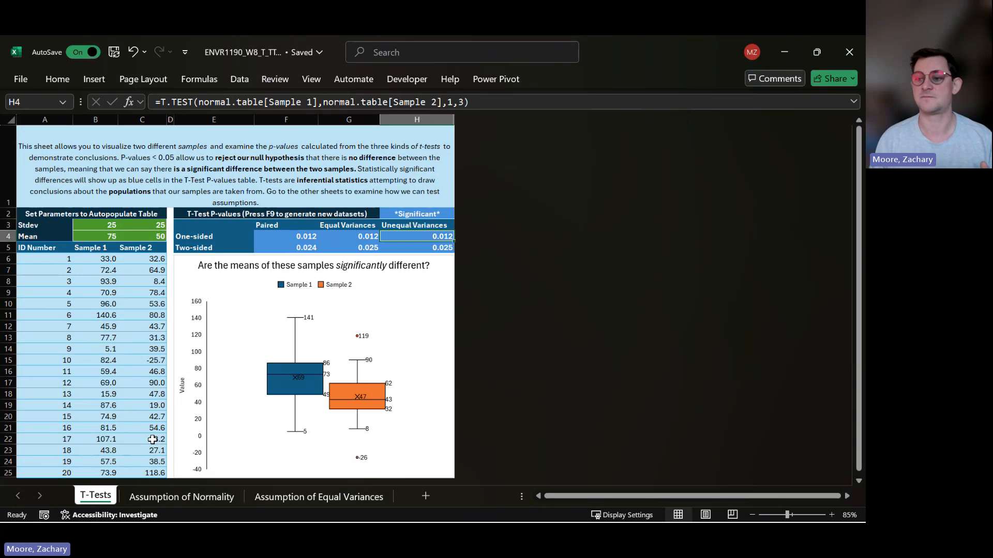
Step: Check the one-sided Equal Variances test, and highlight Sample 1's parameters together with its data values
{"action": "left_click", "coordinate": [359, 236]}
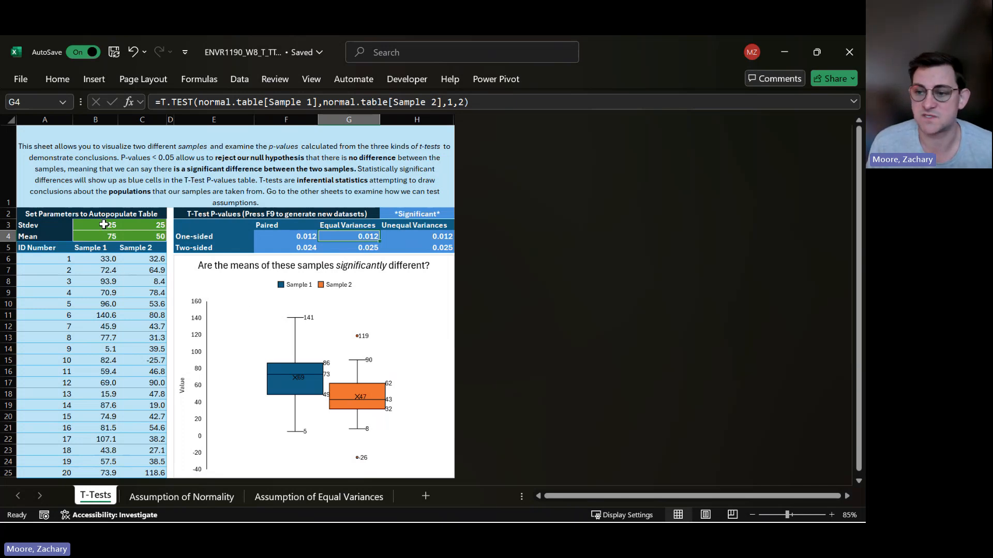
{"action": "left_click_drag", "start_coordinate": [105, 224], "coordinate": [104, 474]}
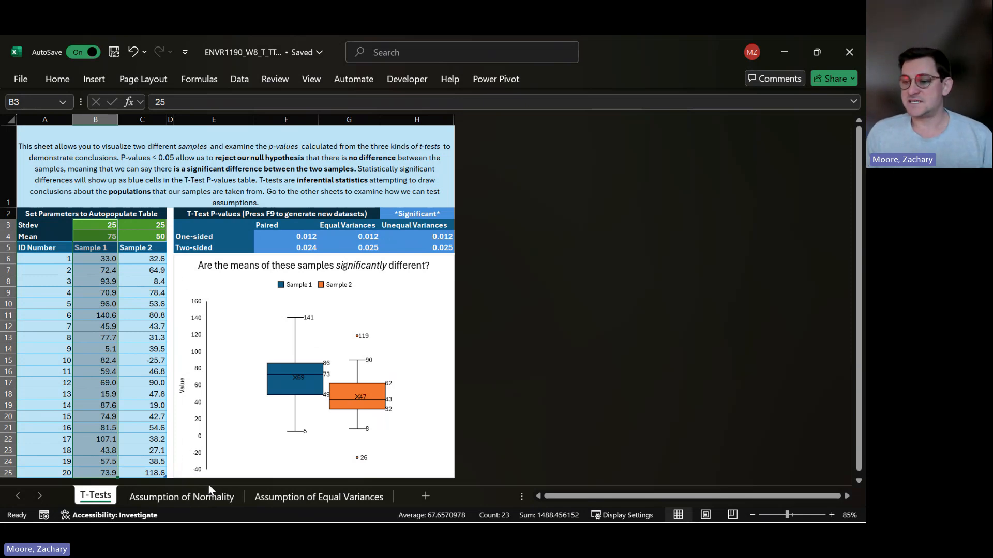
Step: Move the Assumption of Equal Variances sheet directly after T-Tests, and review its F-test label, P-value explanation and null hypothesis
{"action": "left_click_drag", "start_coordinate": [287, 497], "coordinate": [126, 493]}
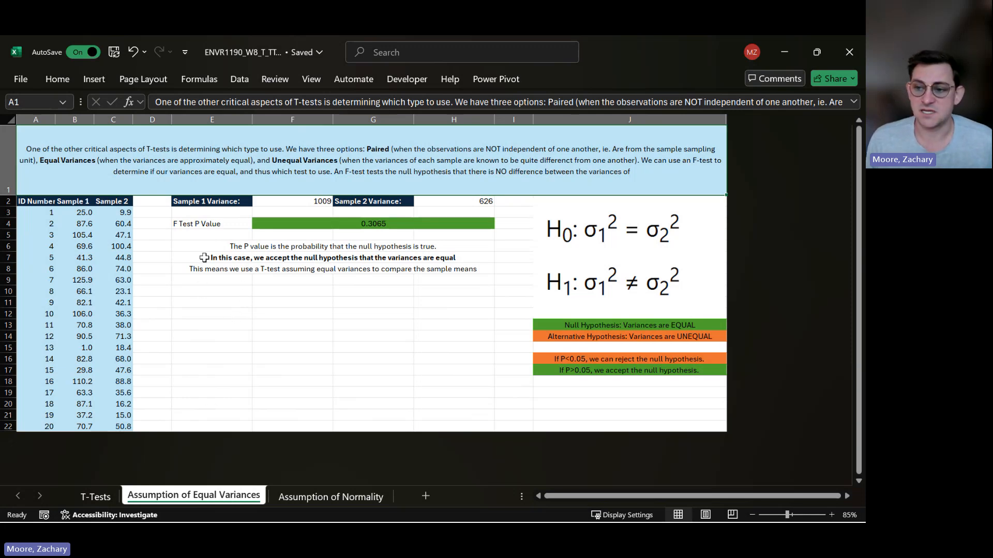
{"action": "left_click", "coordinate": [215, 220]}
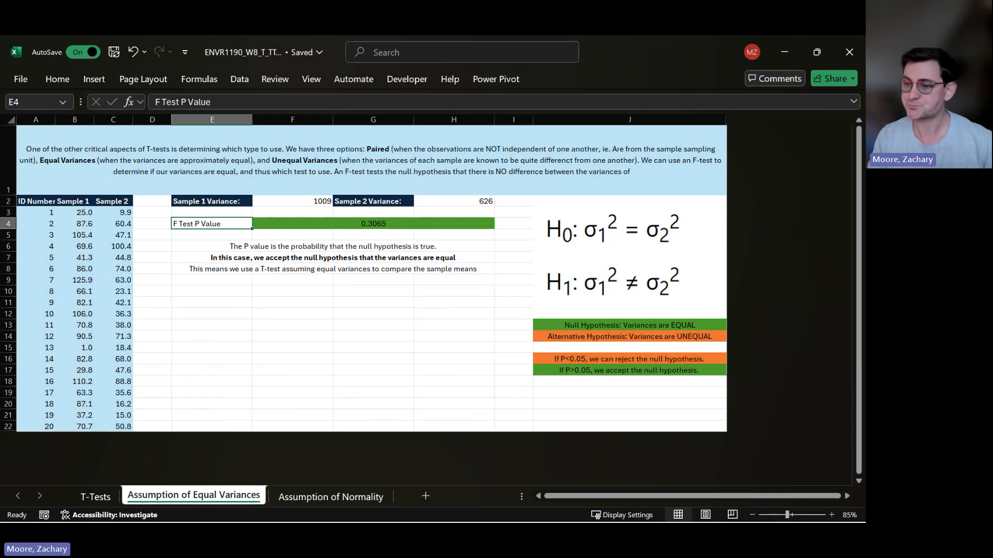
{"action": "left_click", "coordinate": [325, 248]}
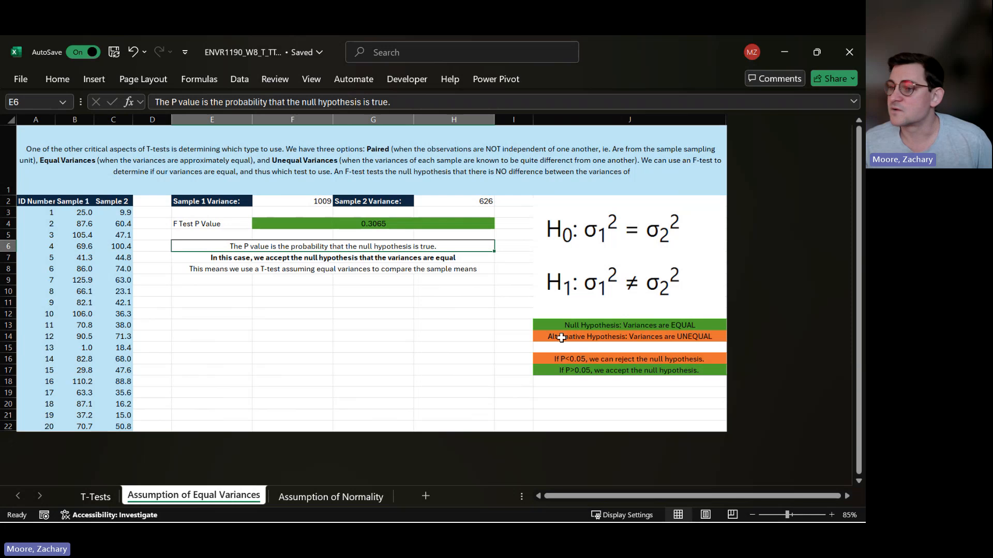
{"action": "left_click", "coordinate": [597, 327]}
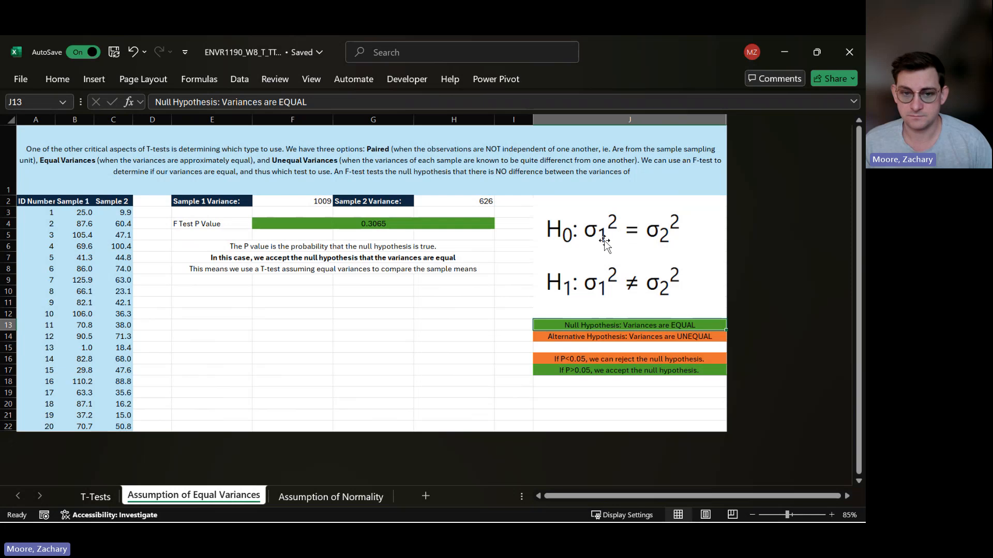
Step: Examine the F.TEST formula comparing B3:B22 with C3:C22 alongside the variance hypotheses and the P<0.05 rejection rule
{"action": "left_click", "coordinate": [325, 222]}
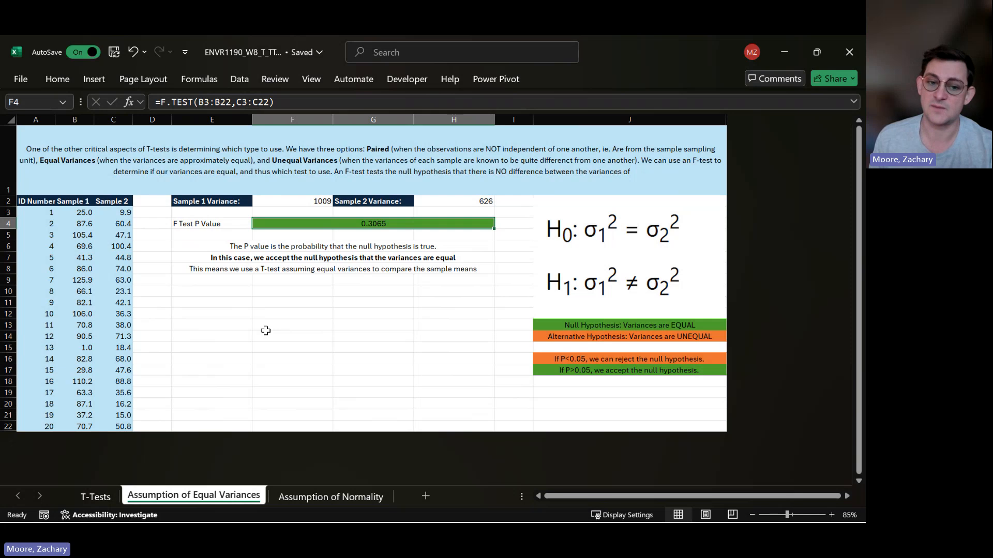
{"action": "left_click", "coordinate": [691, 316]}
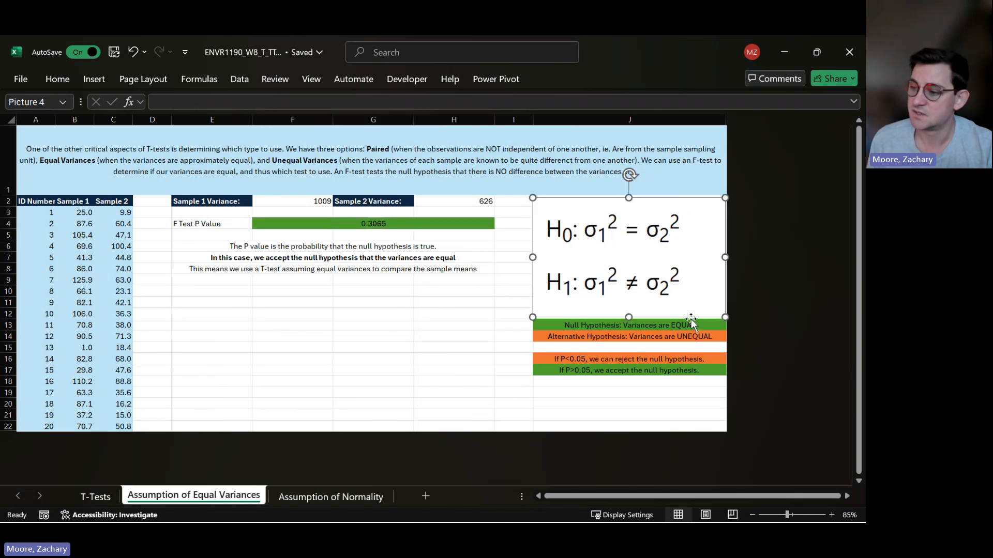
{"action": "left_click", "coordinate": [666, 358]}
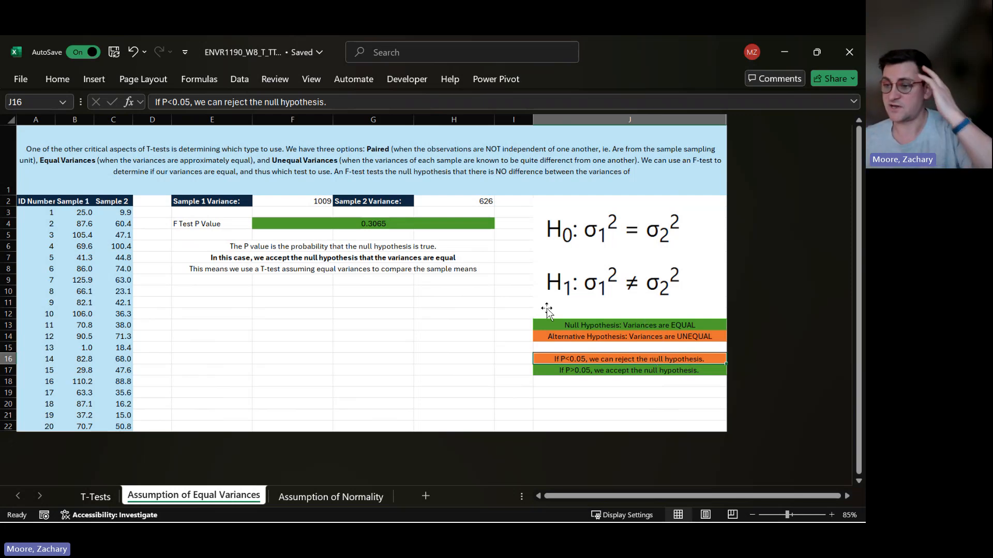
{"action": "left_click", "coordinate": [580, 325]}
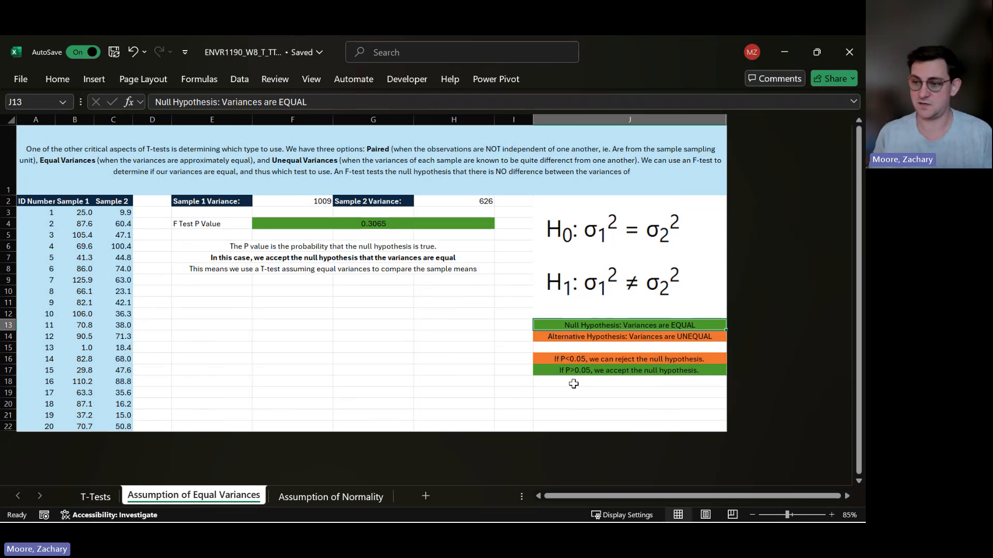
{"action": "left_click", "coordinate": [417, 223]}
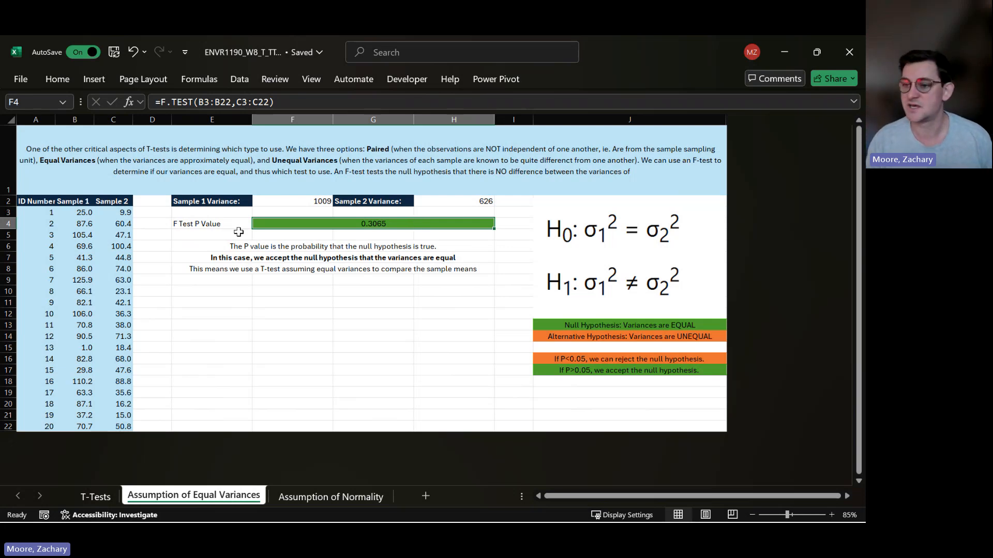
Step: On the T-Tests sheet, set the standard deviation to 10 for Sample 1 and 50 for Sample 2
{"action": "left_click", "coordinate": [93, 497]}
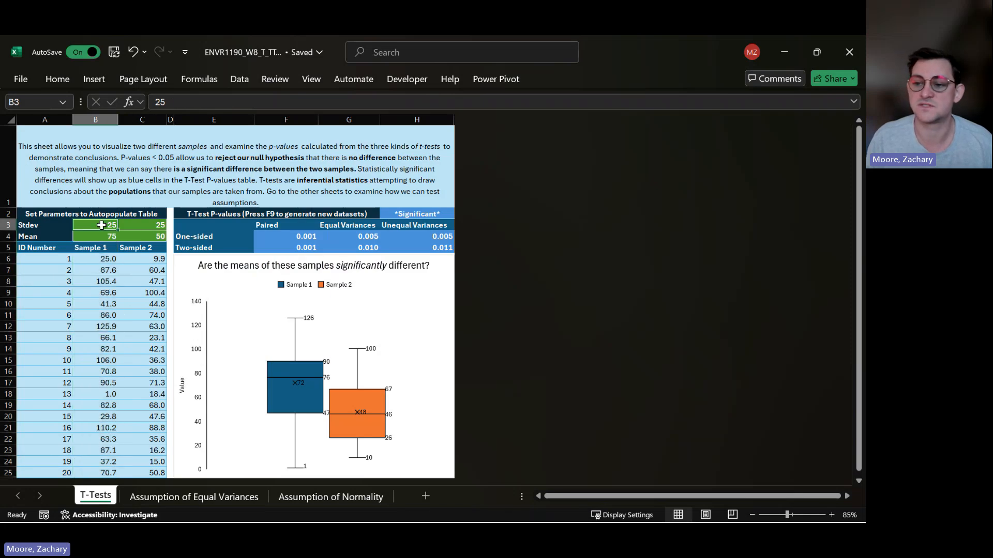
{"action": "type", "text": "10"}
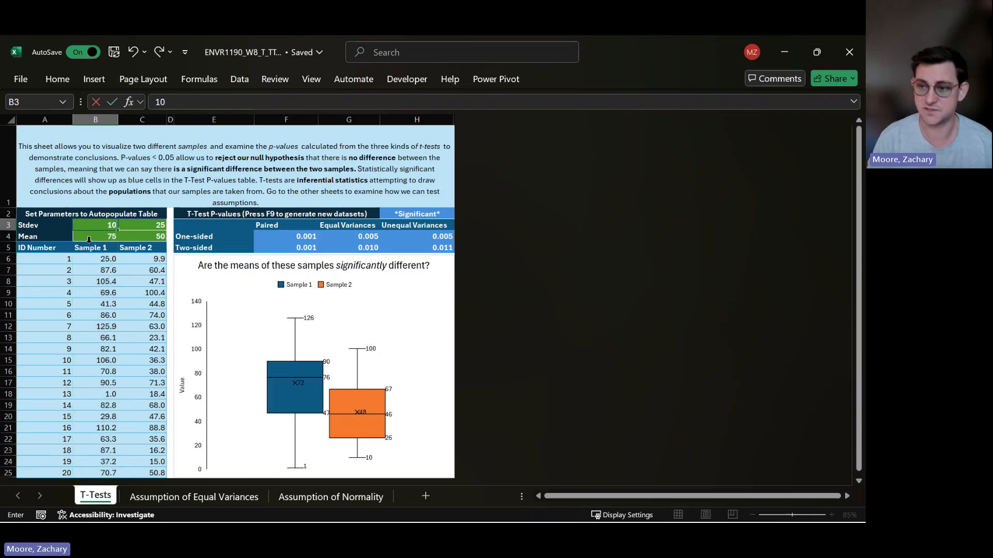
{"action": "key", "text": "Tab"}
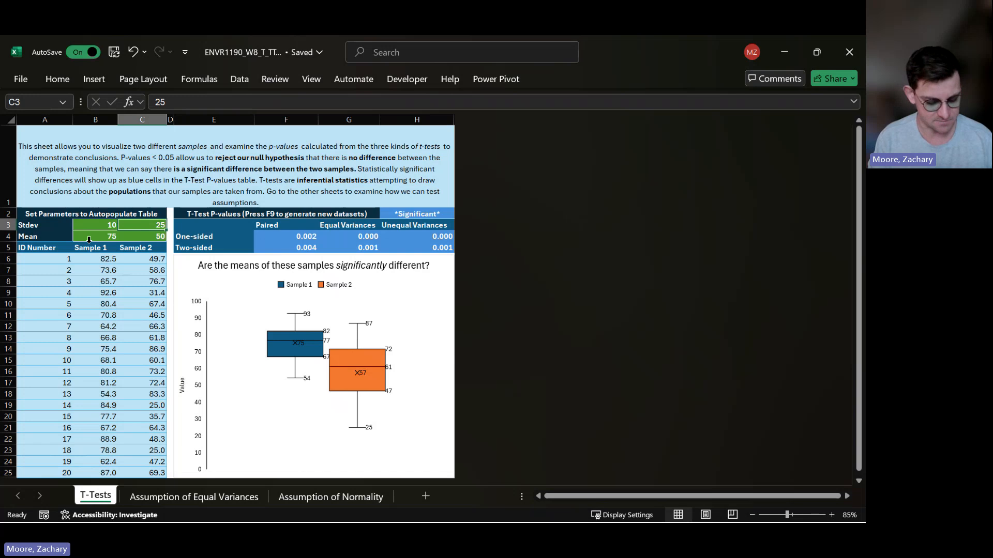
{"action": "type", "text": "50"}
{"action": "key", "text": "Return"}
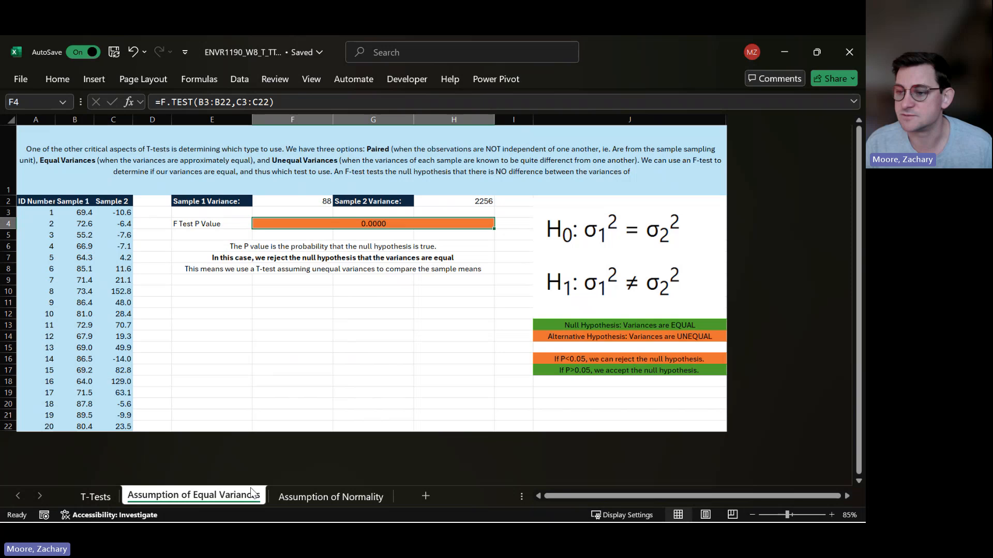
Step: Review the F-test conclusion on the Assumption of Equal Variances sheet and the sample histograms on the Assumption of Normality sheet
{"action": "left_click", "coordinate": [250, 490]}
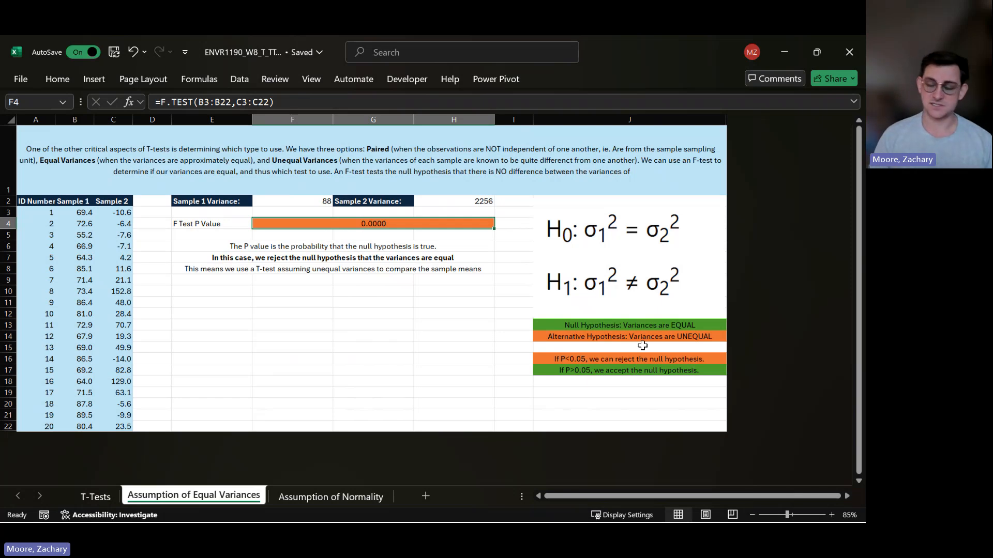
{"action": "left_click", "coordinate": [295, 265]}
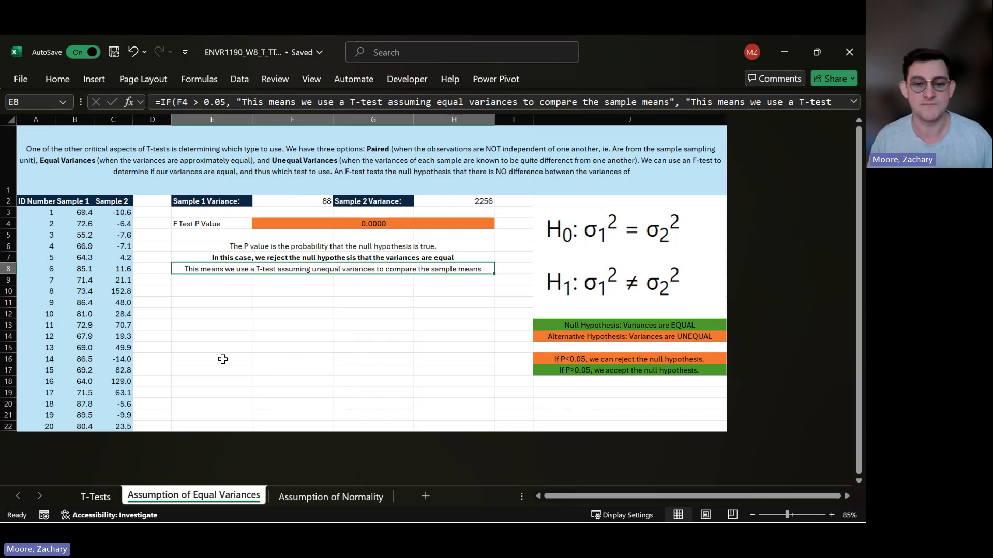
{"action": "left_click", "coordinate": [305, 498]}
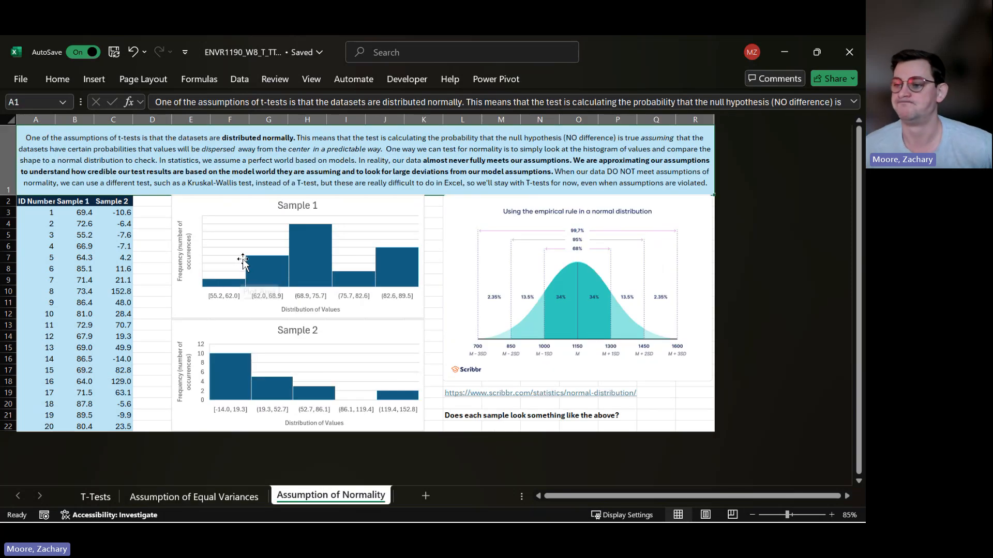
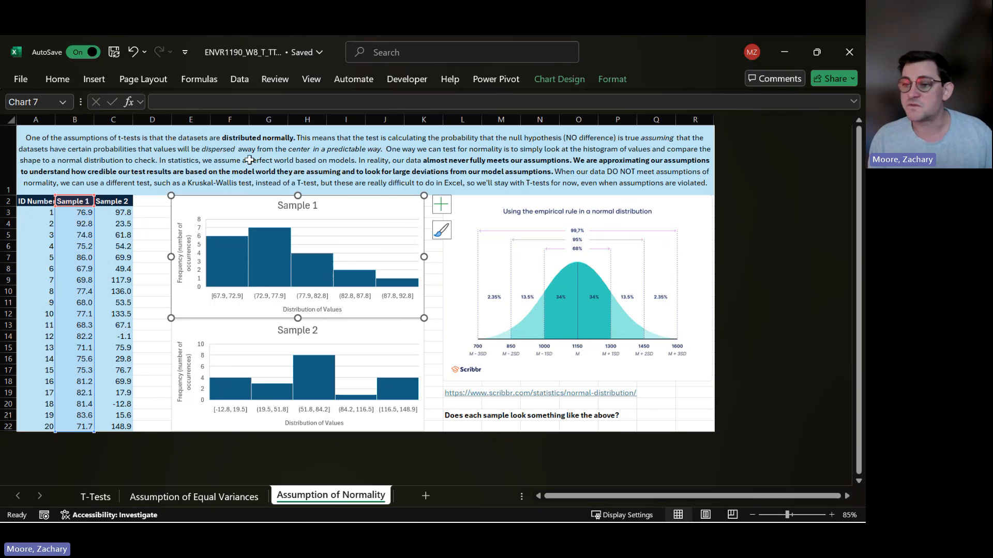
Step: Return to the T-Tests sheet and set Sample 1's standard deviation to 50
{"action": "left_click", "coordinate": [93, 498]}
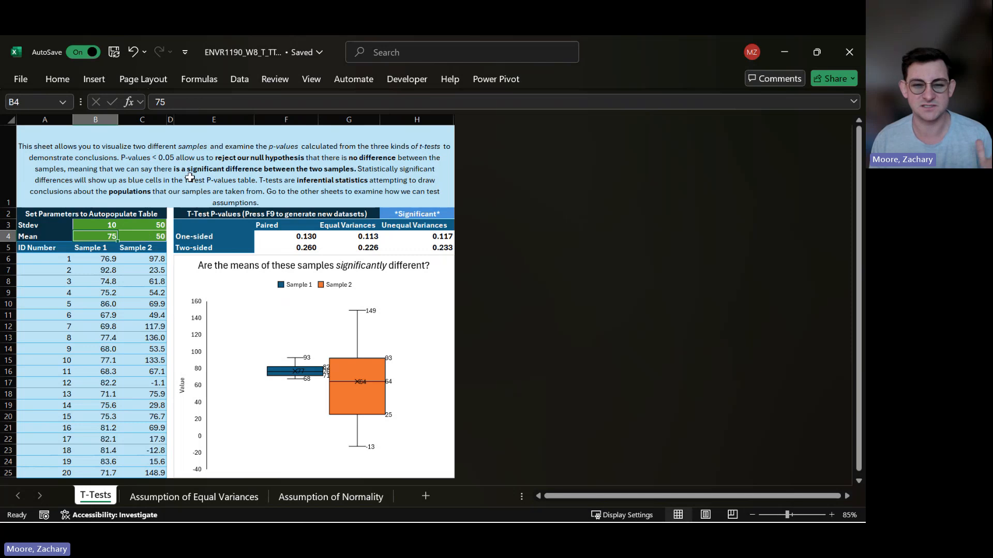
{"action": "left_click", "coordinate": [153, 239]}
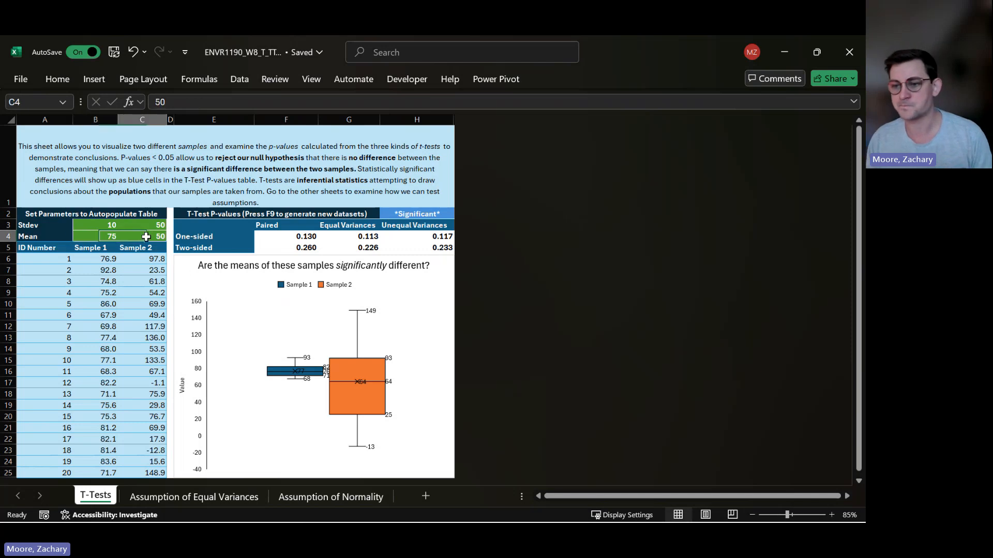
{"action": "left_click", "coordinate": [109, 226]}
{"action": "type", "text": "50"}
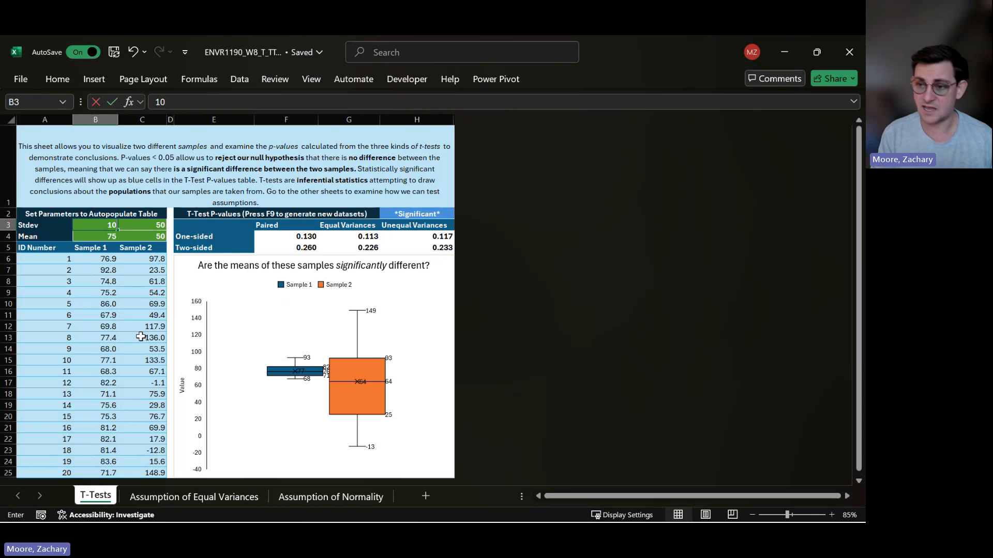
{"action": "key", "text": "Return"}
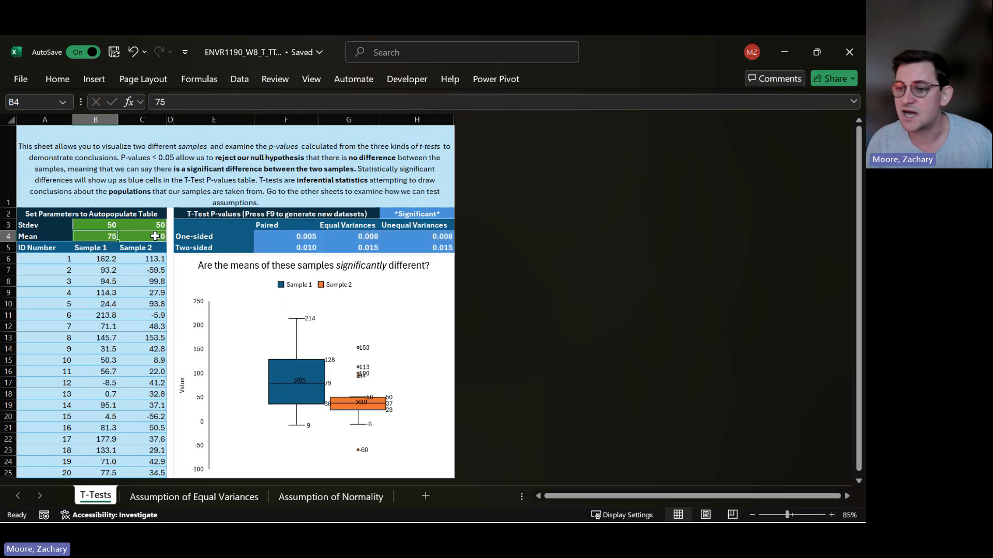
Step: Set the mean to 55 for Sample 2 and 33 for Sample 1
{"action": "left_click", "coordinate": [155, 236]}
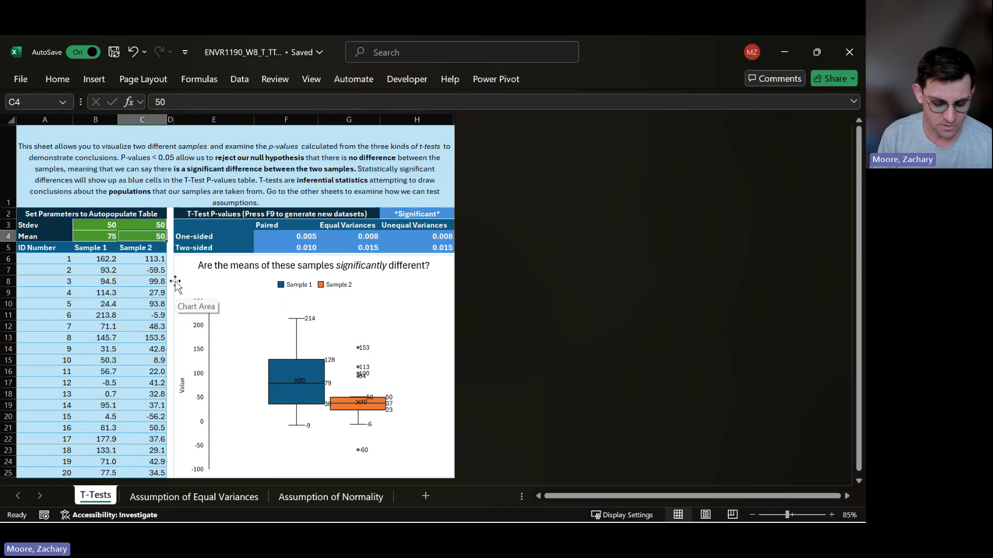
{"action": "type", "text": "55"}
{"action": "key", "text": "Return"}
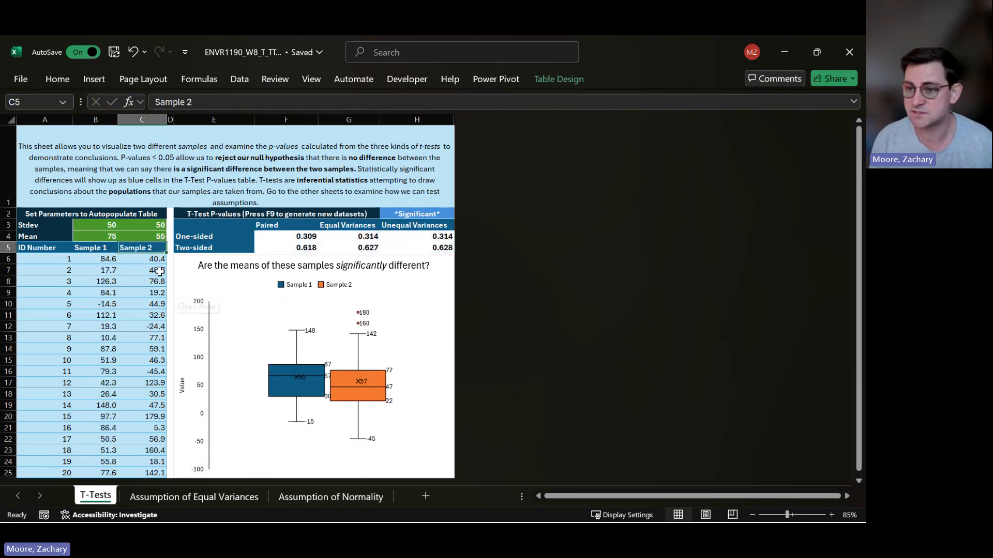
{"action": "left_click", "coordinate": [99, 235]}
{"action": "type", "text": "33"}
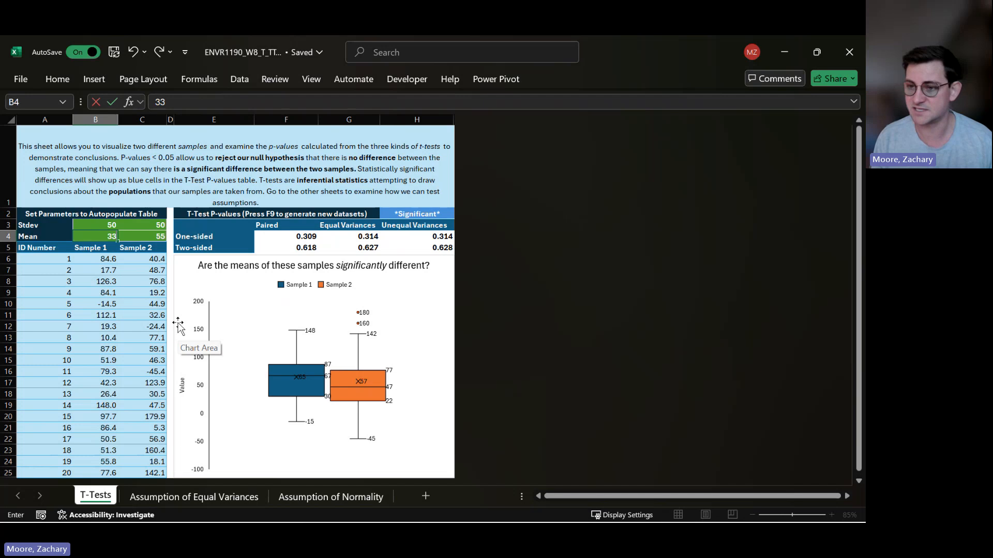
{"action": "key", "text": "Return"}
{"action": "key", "text": "Up"}
{"action": "key", "text": "Up"}
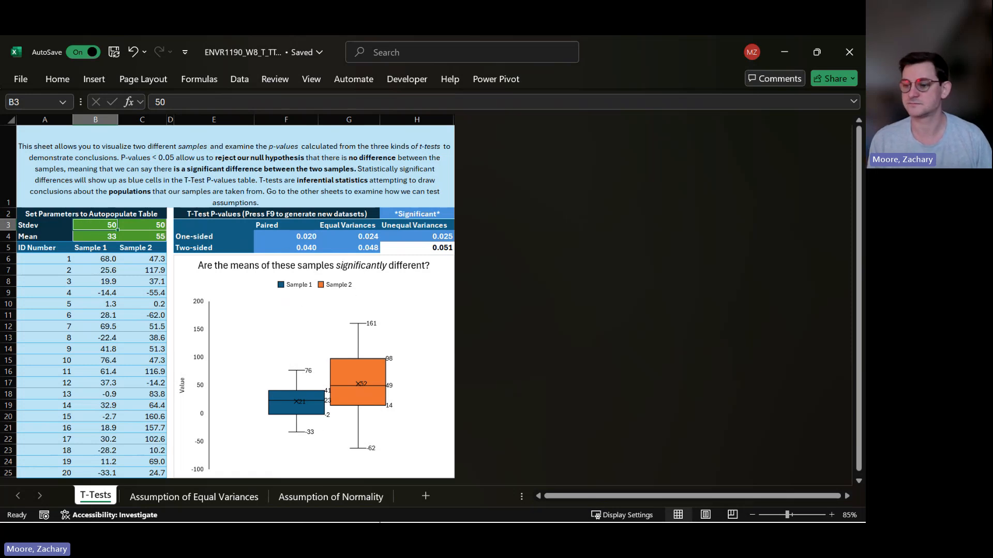
Step: Switch to the ENVR1190_A3_Iris workbook and read the README's assignment notes and its description of sepals and petals
{"action": "mouse_move", "coordinate": [370, 519]}
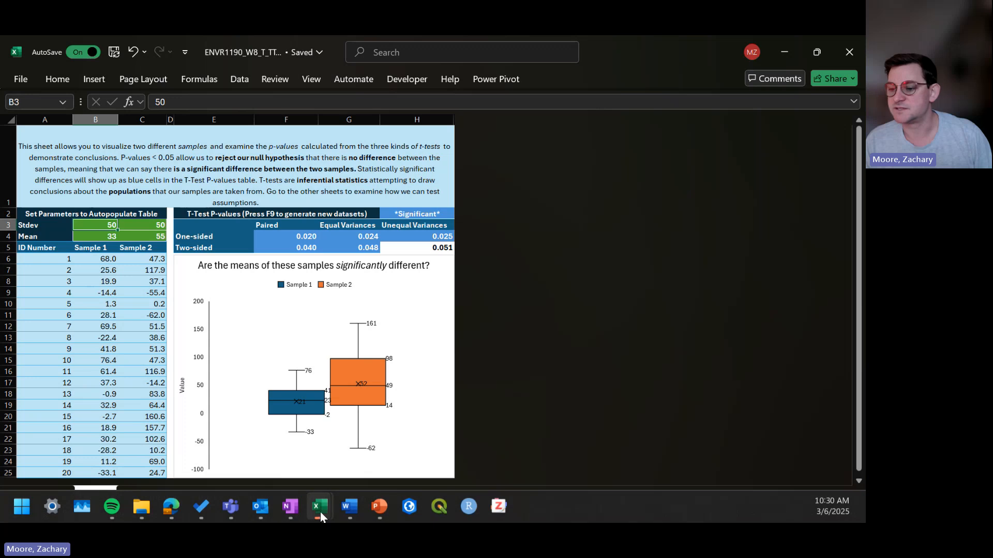
{"action": "mouse_move", "coordinate": [321, 506]}
{"action": "left_click", "coordinate": [376, 413]}
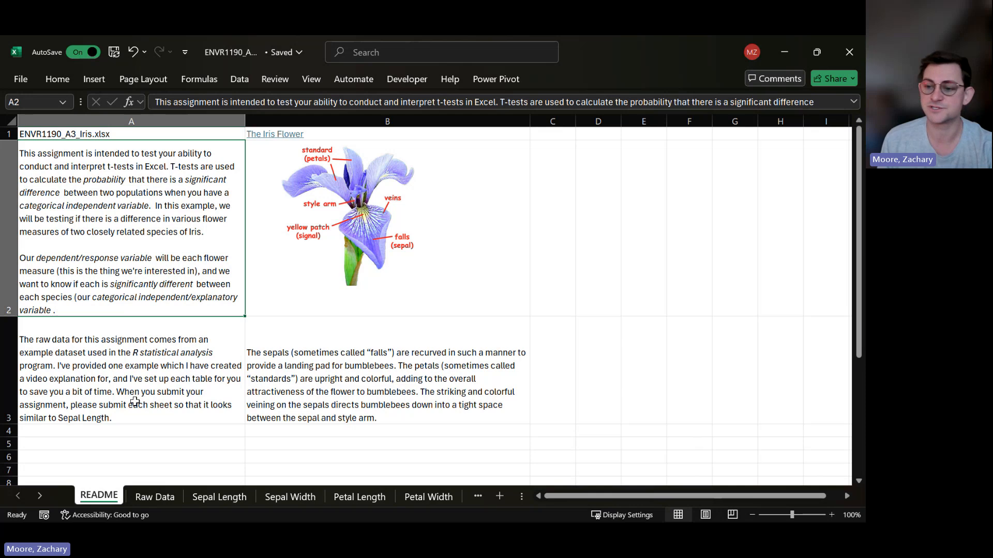
{"action": "left_click", "coordinate": [165, 382]}
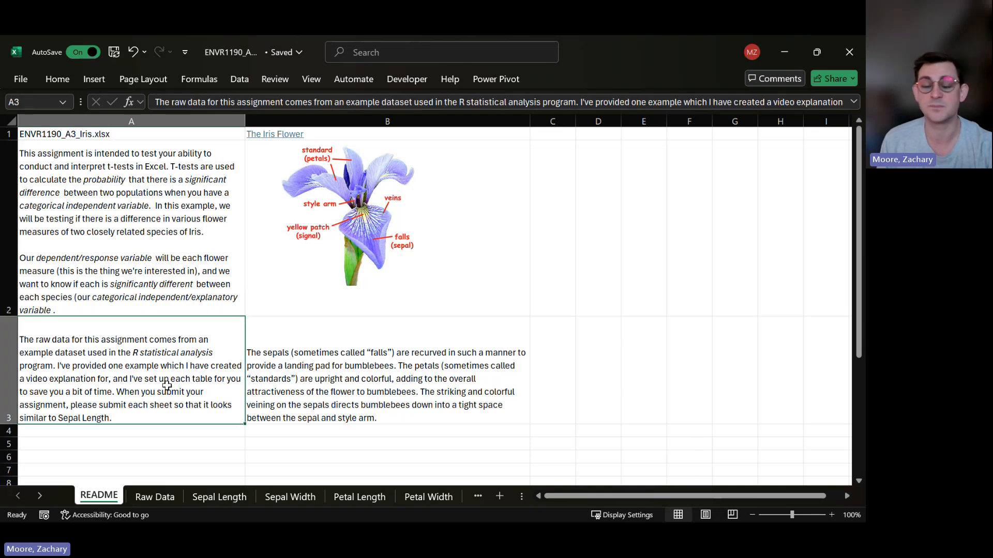
{"action": "left_click", "coordinate": [447, 407]}
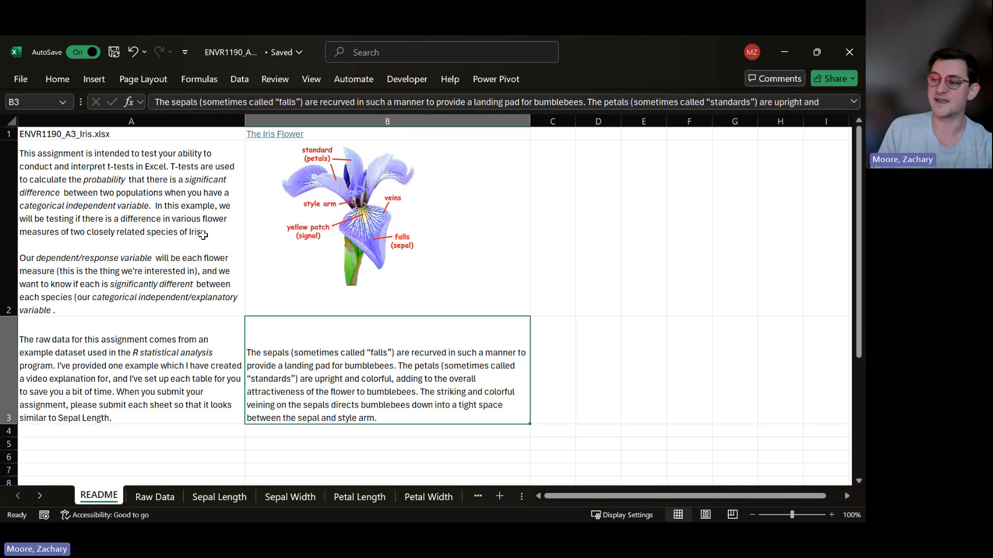
Step: Examine the Species column on the Raw Data sheet through its last row, and return to the first Sepal.Length value
{"action": "left_click", "coordinate": [170, 496]}
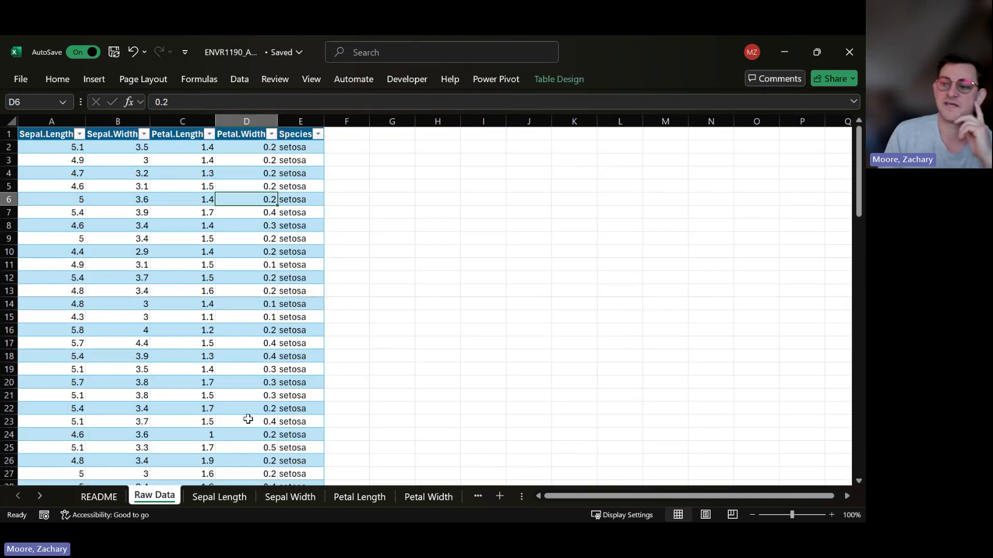
{"action": "left_click", "coordinate": [299, 135]}
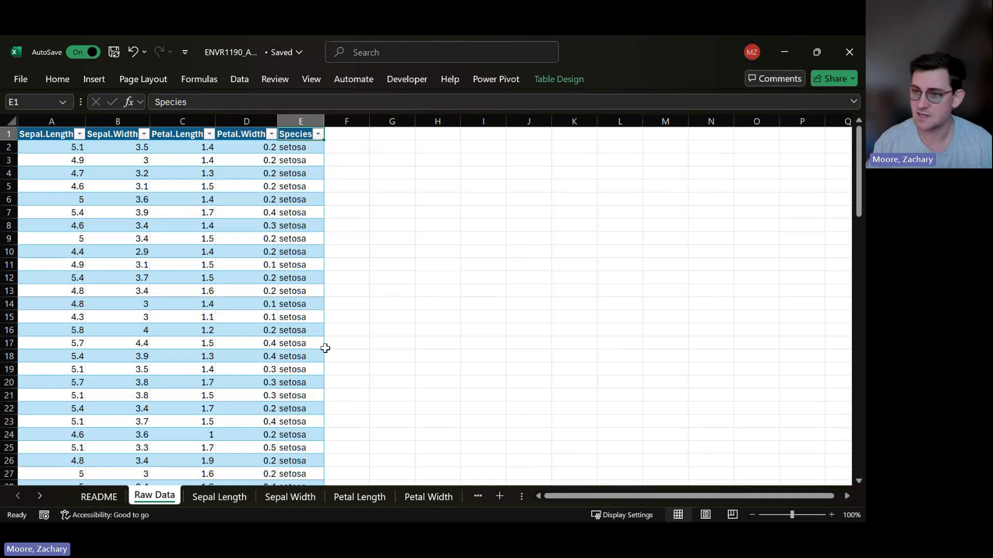
{"action": "key", "text": "ctrl+Down"}
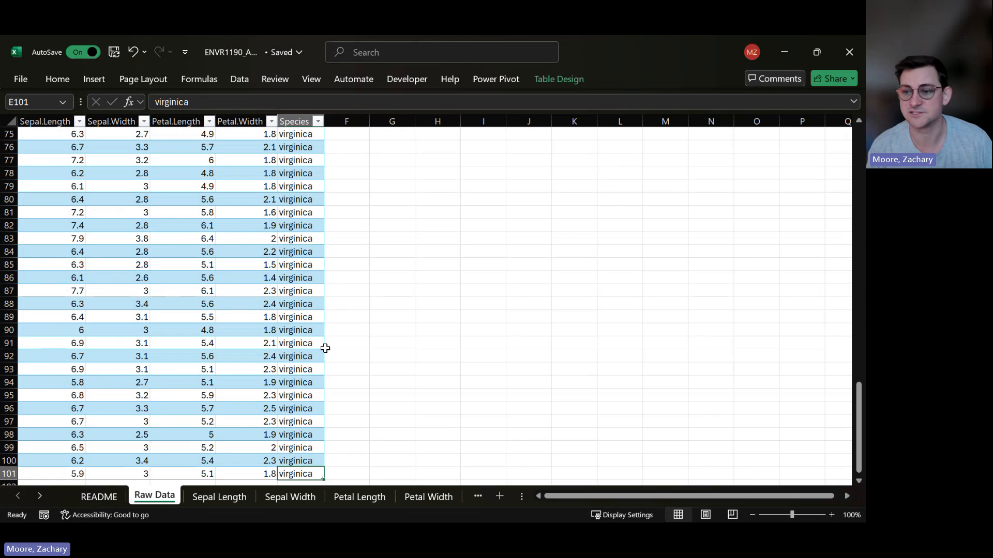
{"action": "key", "text": "ctrl+Up"}
{"action": "key", "text": "Down"}
{"action": "key", "text": "Left"}
{"action": "key", "text": "Left"}
{"action": "key", "text": "Left"}
{"action": "key", "text": "Left"}
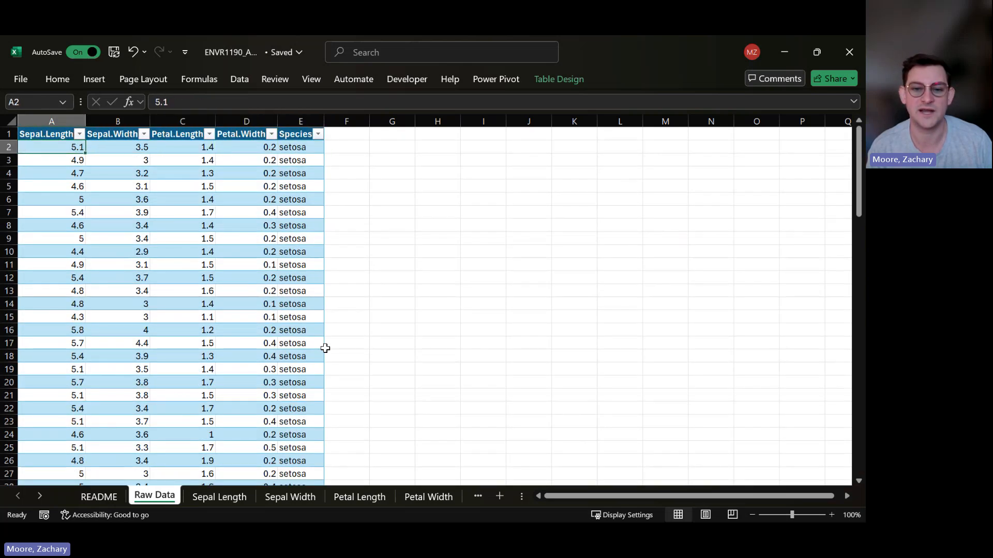
Step: Review the sepal and petal measurement columns in Raw Data, and check those flower parts in the README's iris diagram
{"action": "key", "text": "Right"}
{"action": "key", "text": "Right"}
{"action": "key", "text": "Right"}
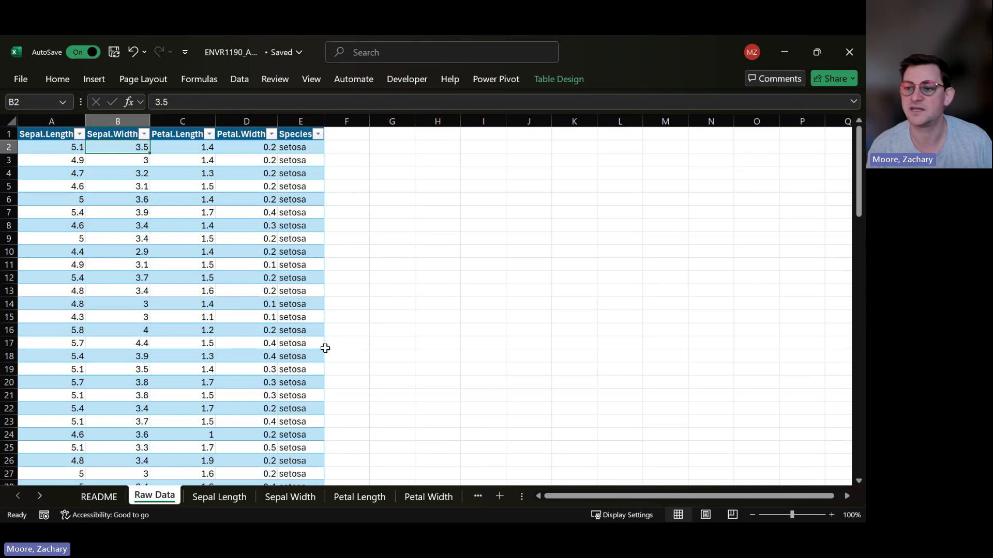
{"action": "key", "text": "Up"}
{"action": "key", "text": "Left"}
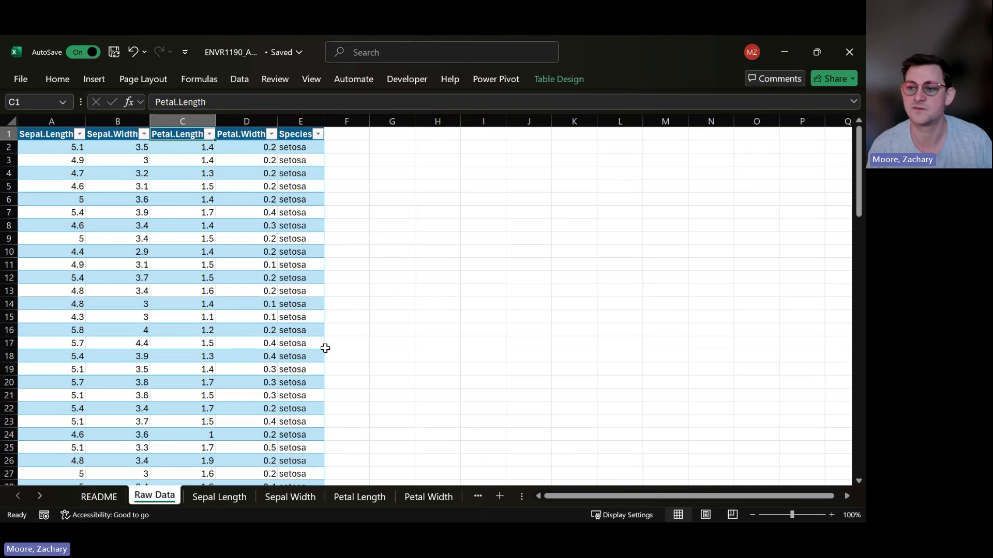
{"action": "key", "text": "Left"}
{"action": "key", "text": "Left"}
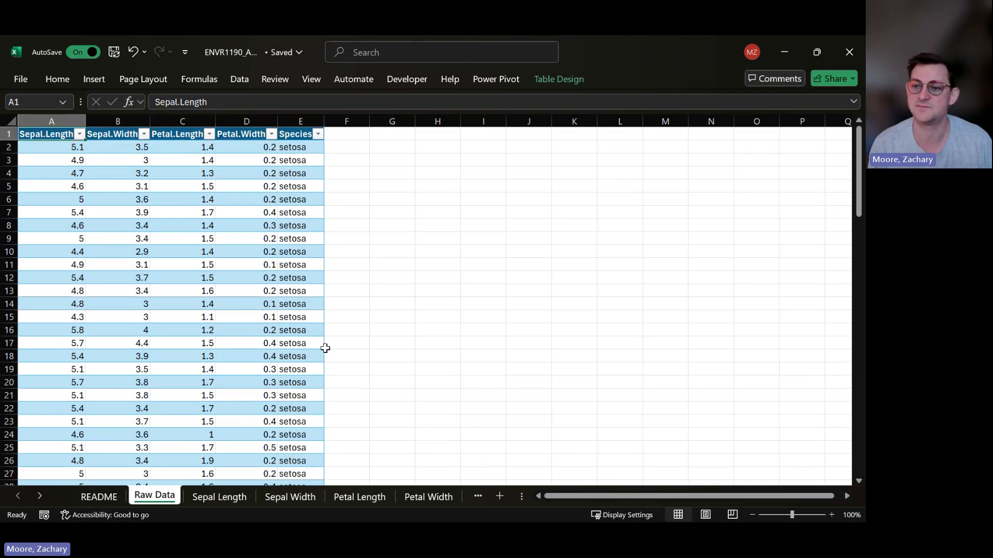
{"action": "left_click", "coordinate": [94, 498]}
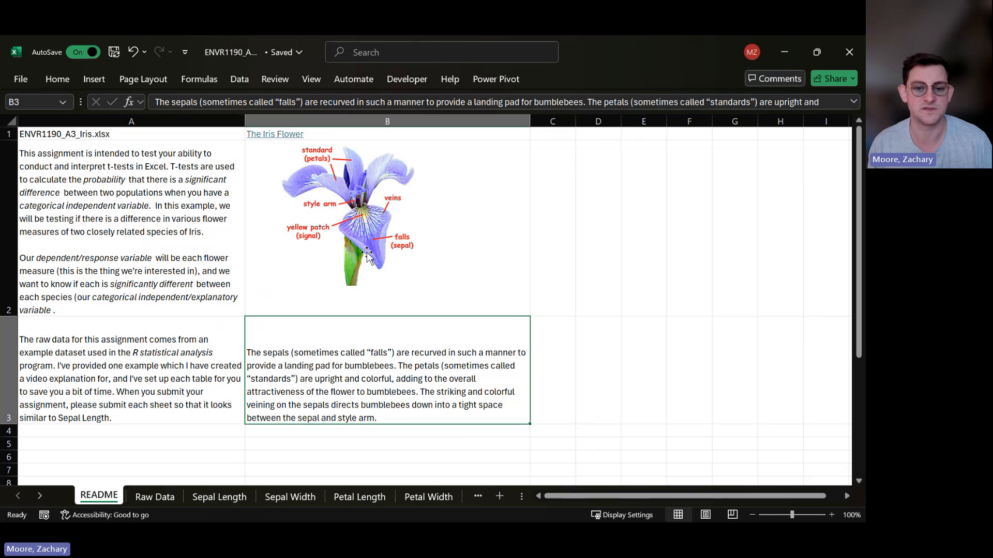
Step: In Raw Data, review the first setosa record and highlight all virginica entries in the Species column from E52 down
{"action": "left_click", "coordinate": [157, 498]}
{"action": "left_click", "coordinate": [58, 149]}
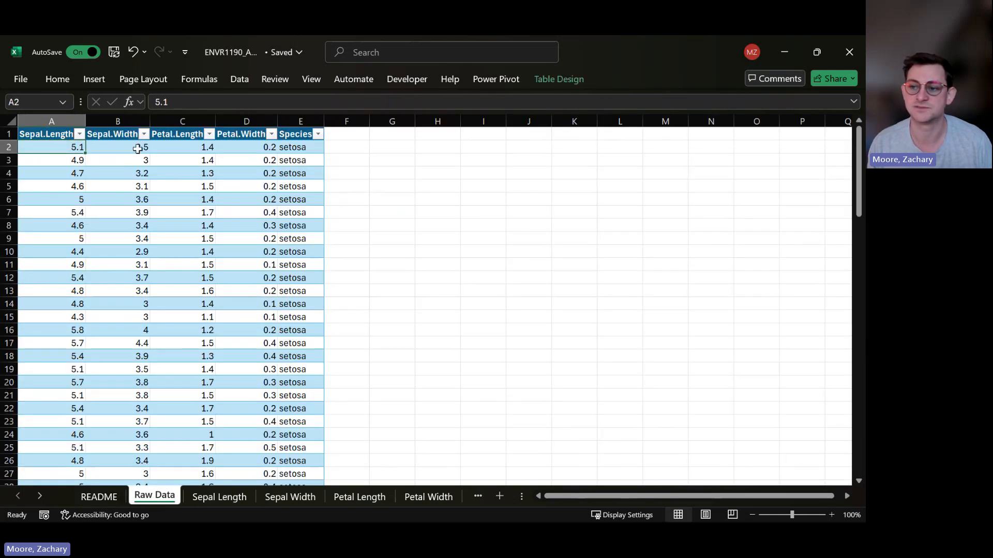
{"action": "left_click_drag", "start_coordinate": [297, 147], "coordinate": [294, 233]}
{"action": "left_click", "coordinate": [293, 236]}
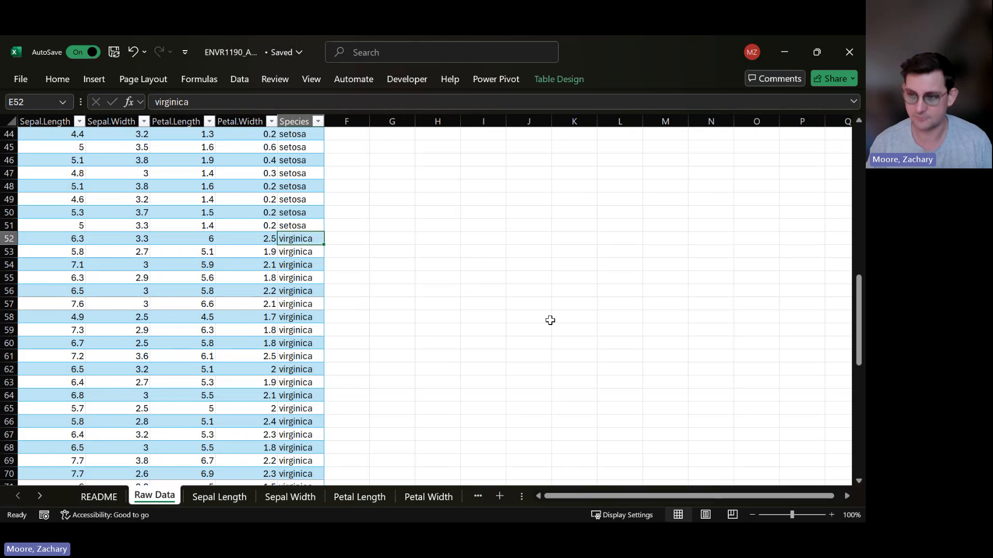
{"action": "key", "text": "ctrl+shift+Down"}
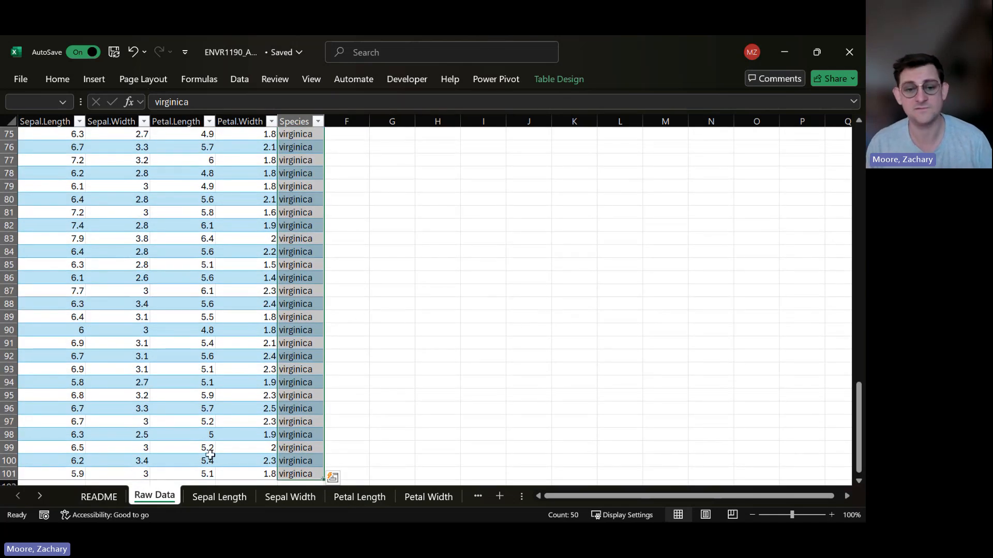
Step: Look through the Sepal Length, Sepal Width, Petal Length and Petal Width sheets, and open the Summary Table sheet
{"action": "left_click", "coordinate": [226, 497]}
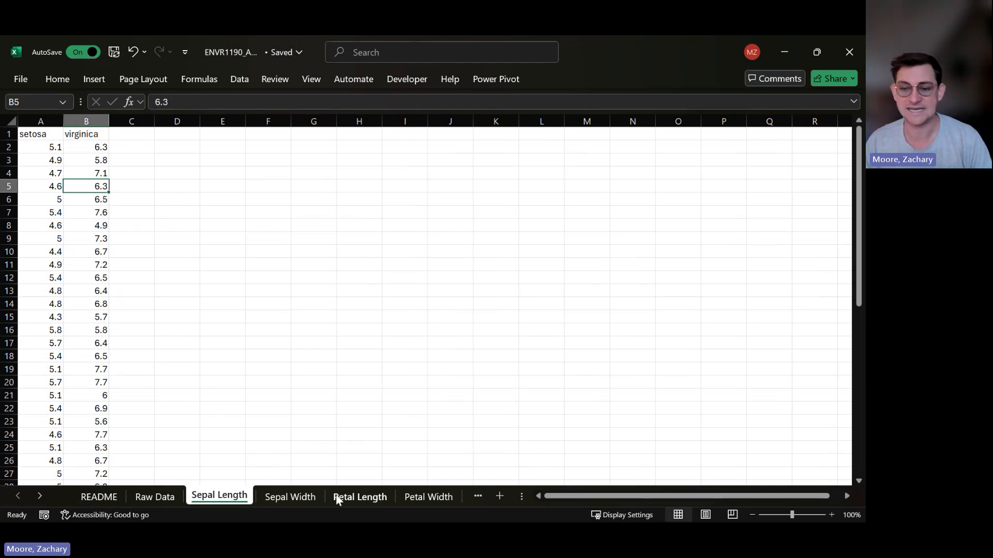
{"action": "left_click", "coordinate": [283, 499]}
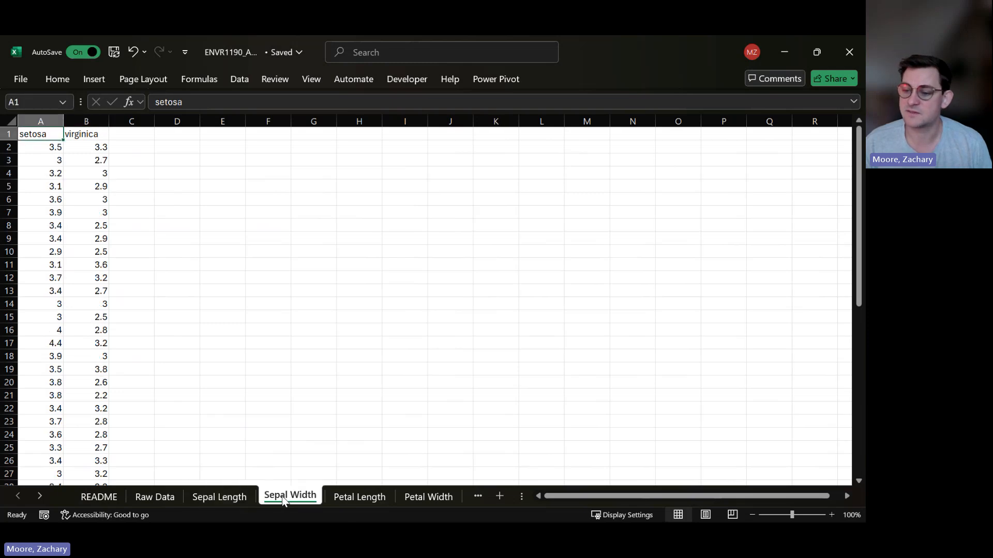
{"action": "left_click", "coordinate": [356, 498]}
{"action": "left_click", "coordinate": [413, 497]}
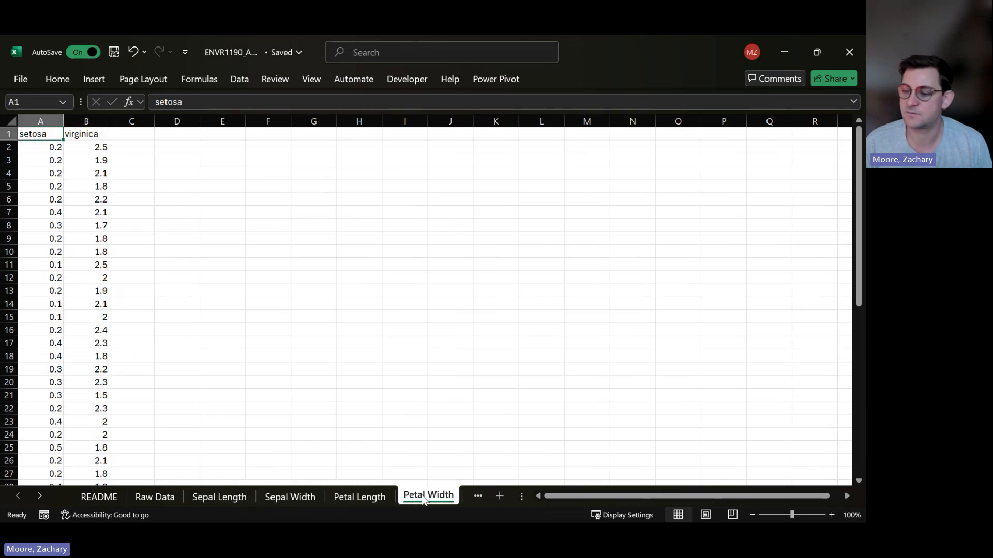
{"action": "left_click", "coordinate": [468, 496]}
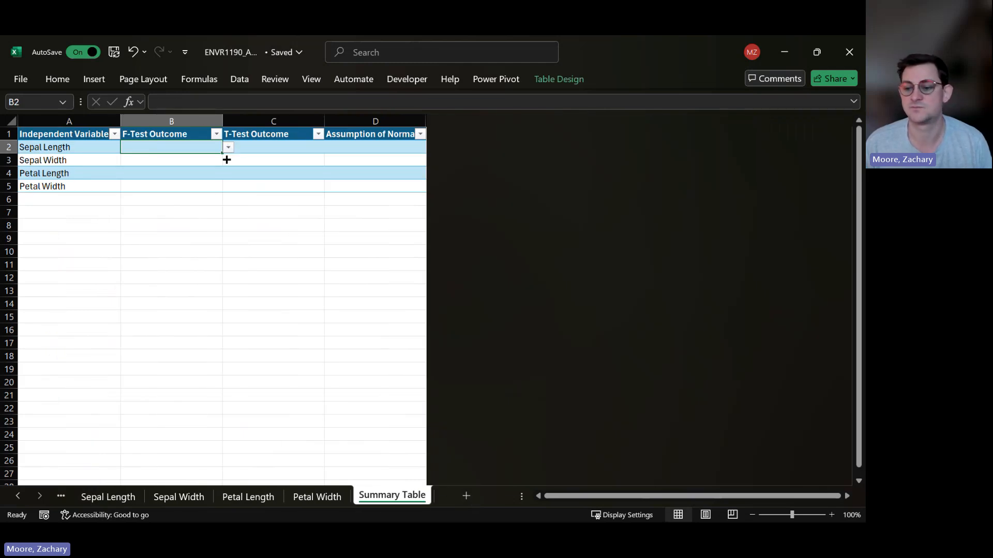
Step: Compare the Raw Data table with the Sepal Length sheet, and check that sheet's setosa and virginica columns down to their last row
{"action": "left_click", "coordinate": [61, 497]}
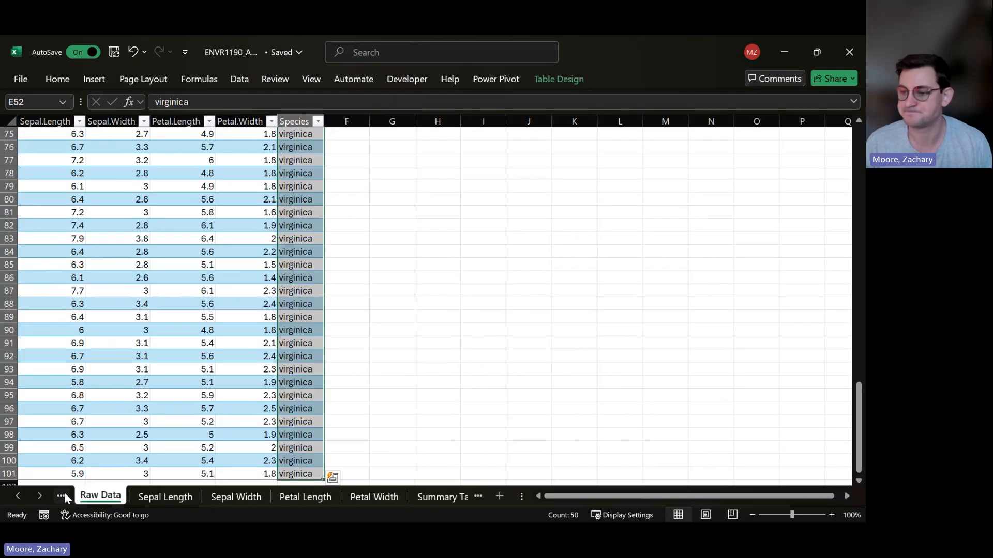
{"action": "left_click", "coordinate": [165, 496]}
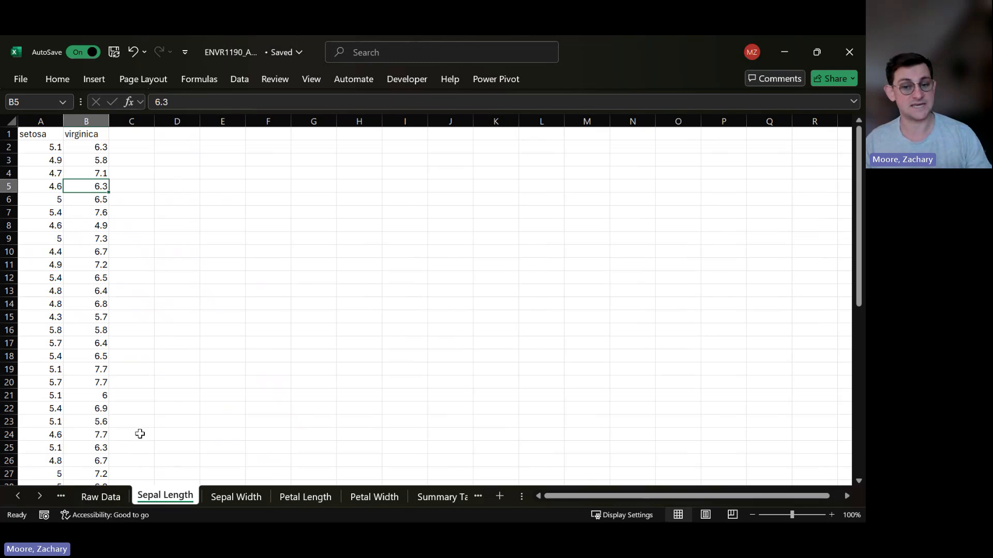
{"action": "left_click", "coordinate": [84, 147]}
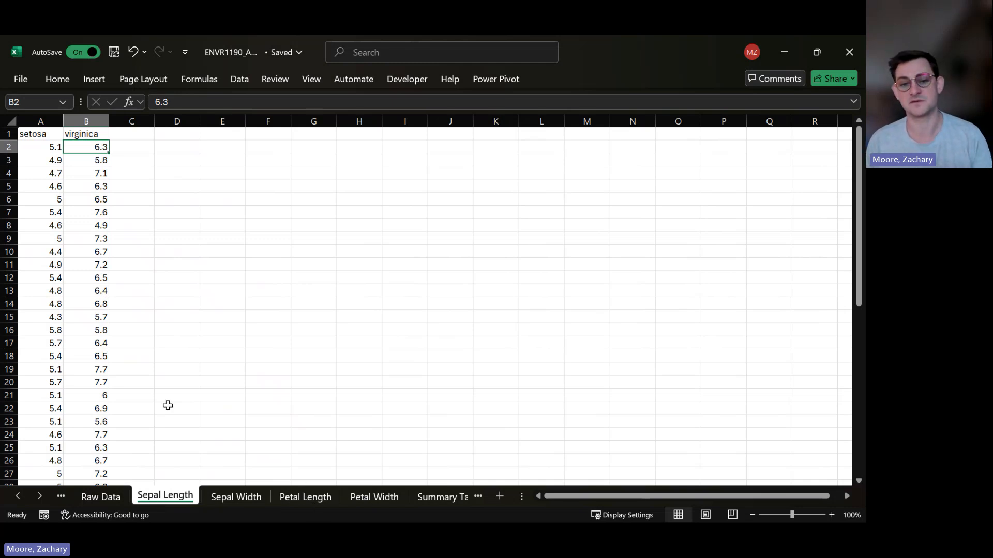
{"action": "left_click", "coordinate": [117, 499]}
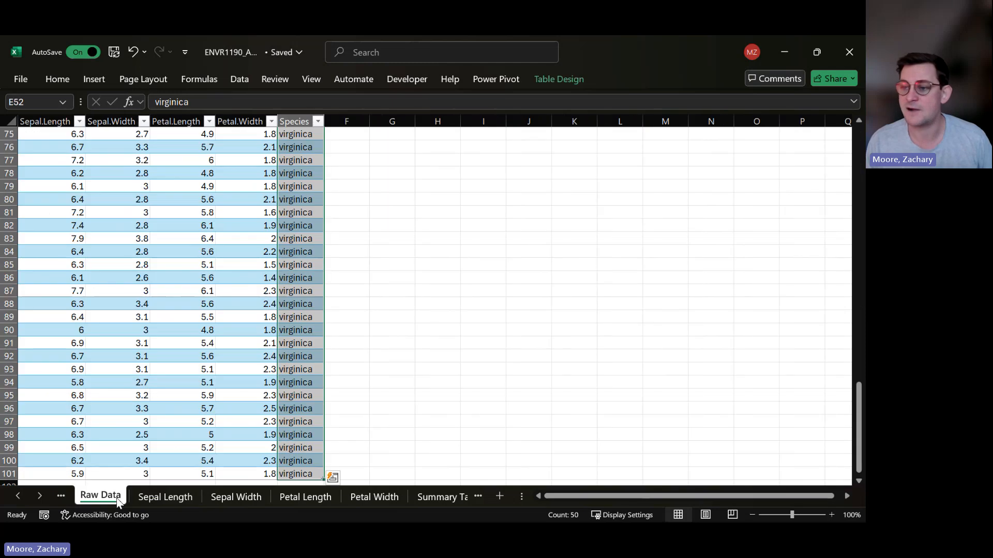
{"action": "scroll", "coordinate": [212, 294], "scroll_direction": "up", "scroll_amount": 20}
{"action": "left_click", "coordinate": [231, 216]}
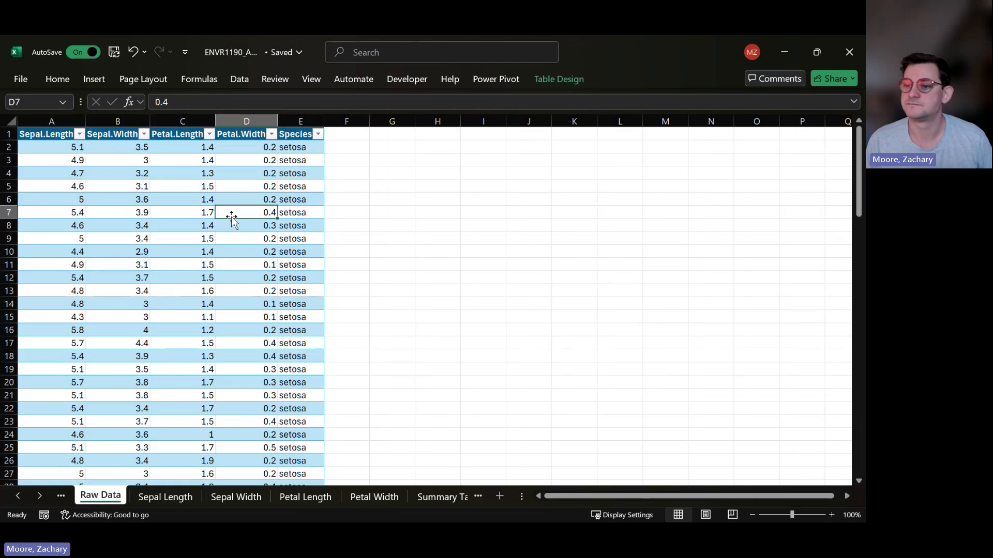
{"action": "left_click", "coordinate": [165, 497]}
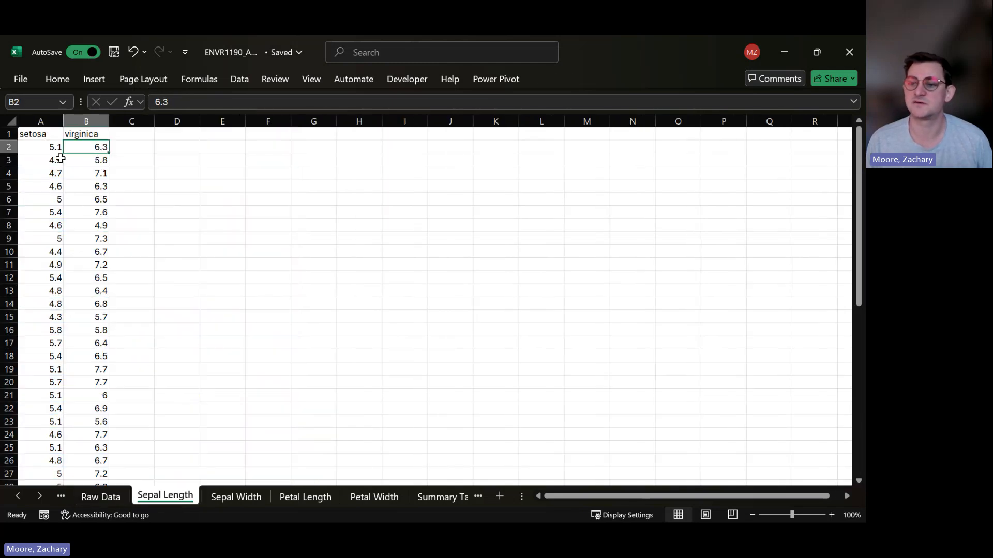
{"action": "key", "text": "Left"}
{"action": "key", "text": "ctrl+Down"}
{"action": "key", "text": "Right"}
{"action": "key", "text": "ctrl+Up"}
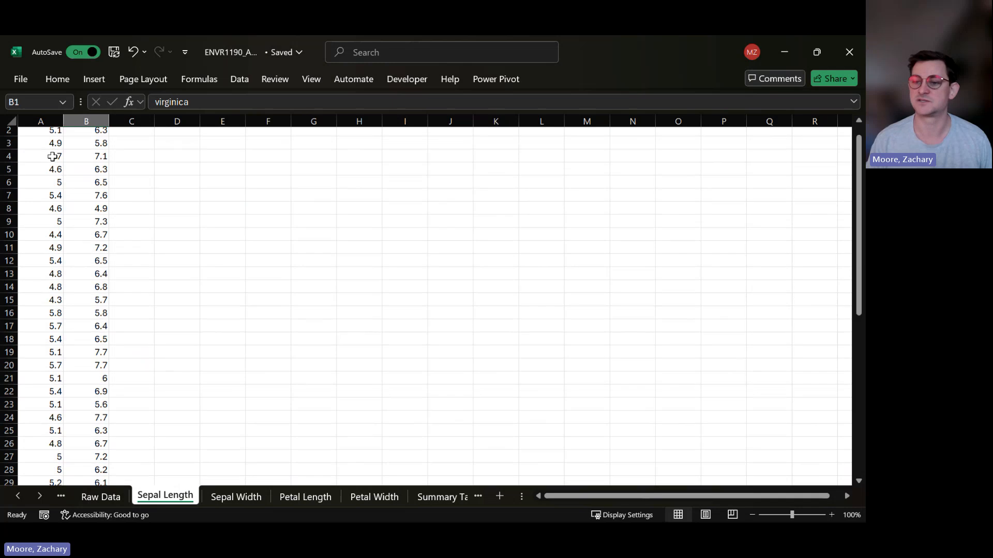
{"action": "key", "text": "Down"}
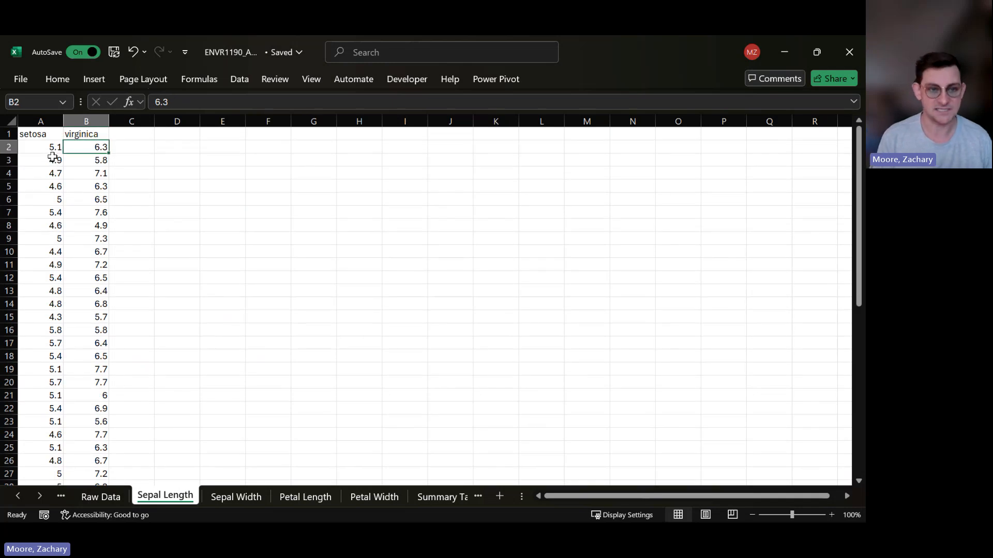
{"action": "key", "text": "ctrl+t"}
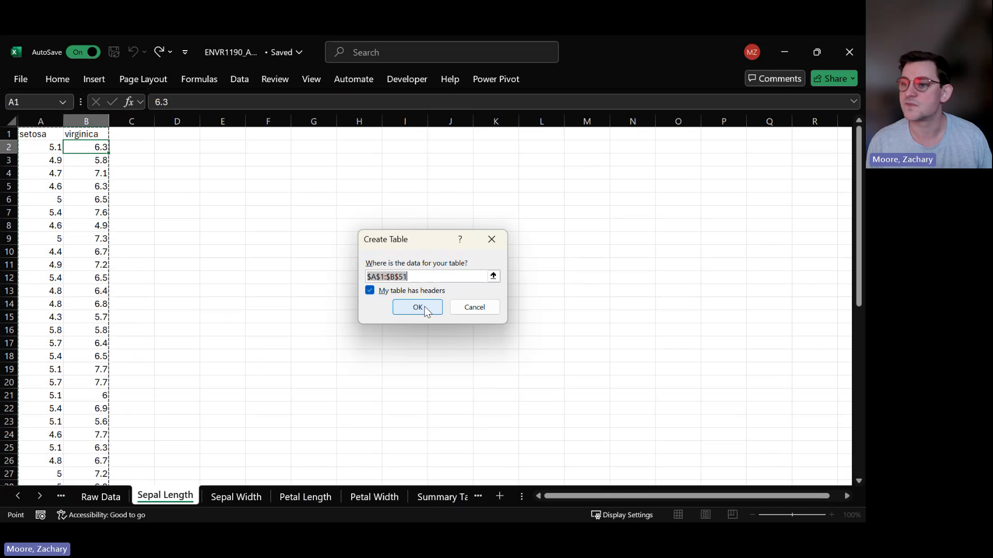
{"action": "left_click", "coordinate": [500, 240]}
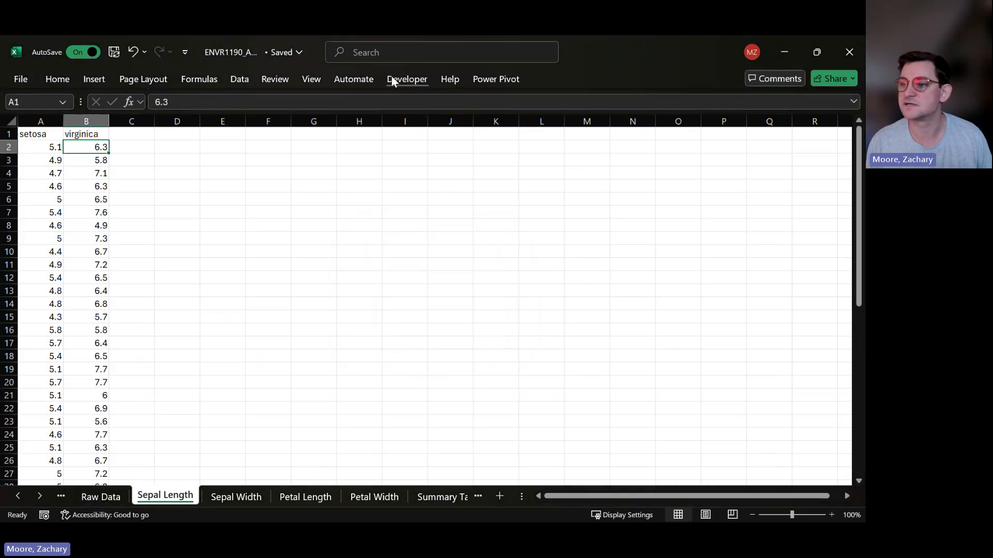
{"action": "left_click", "coordinate": [239, 80]}
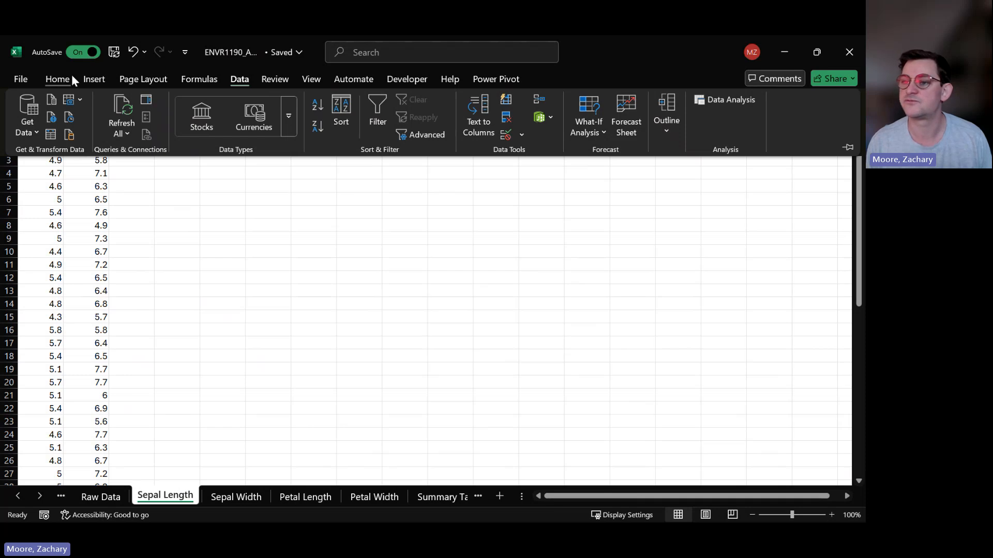
Step: Format the Sepal Length data in A1:B51 as a table with headers, using the blue banded Medium style
{"action": "left_click", "coordinate": [58, 79]}
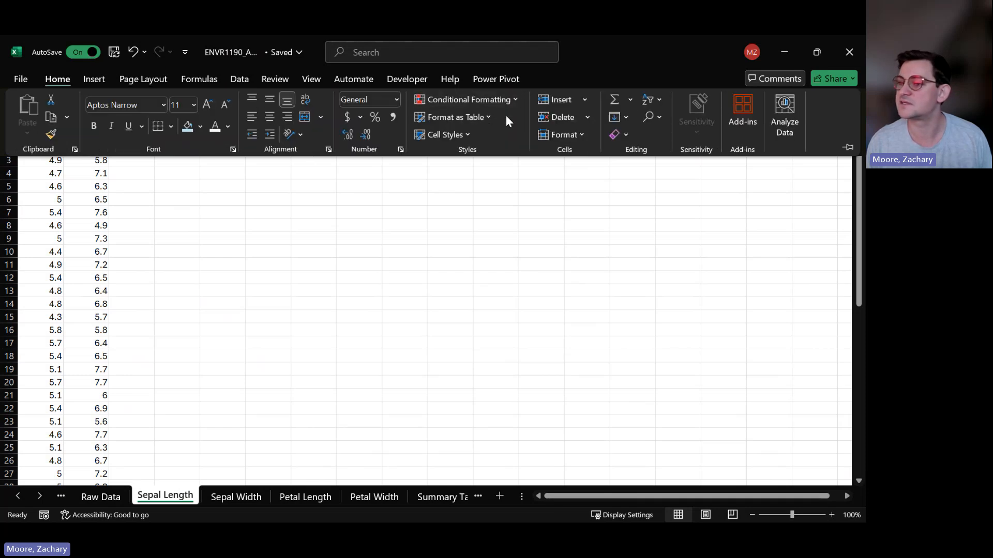
{"action": "left_click", "coordinate": [464, 121]}
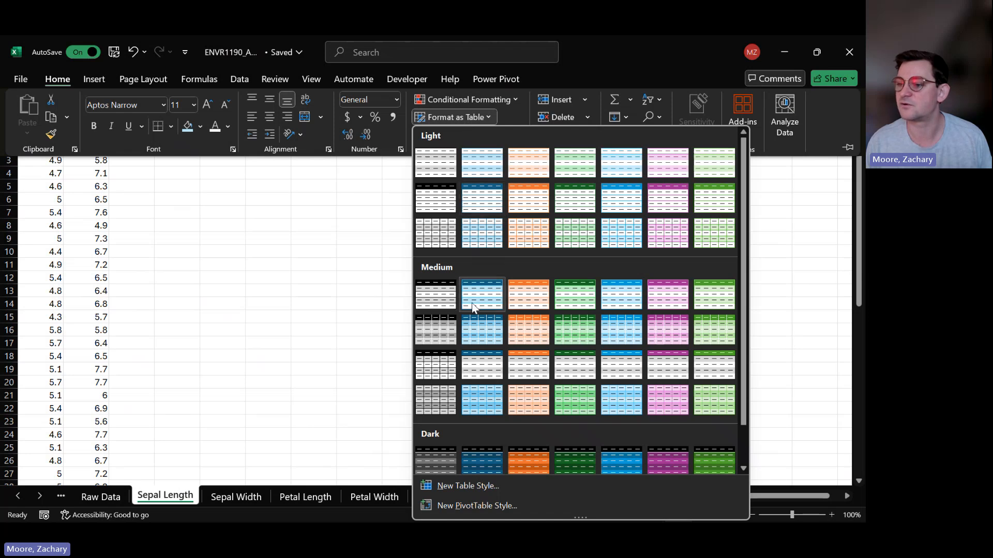
{"action": "left_click", "coordinate": [486, 295]}
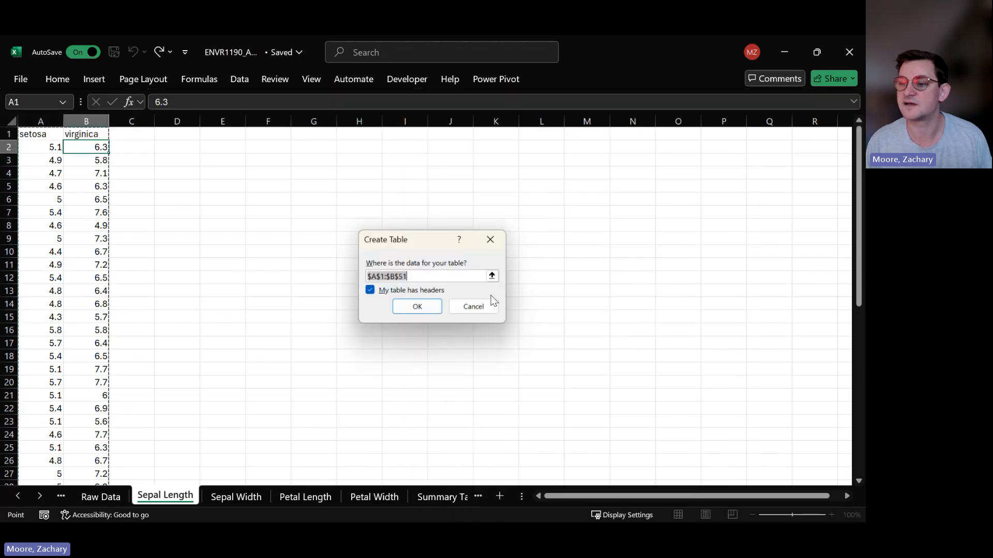
{"action": "left_click", "coordinate": [427, 309]}
{"action": "left_click", "coordinate": [68, 148]}
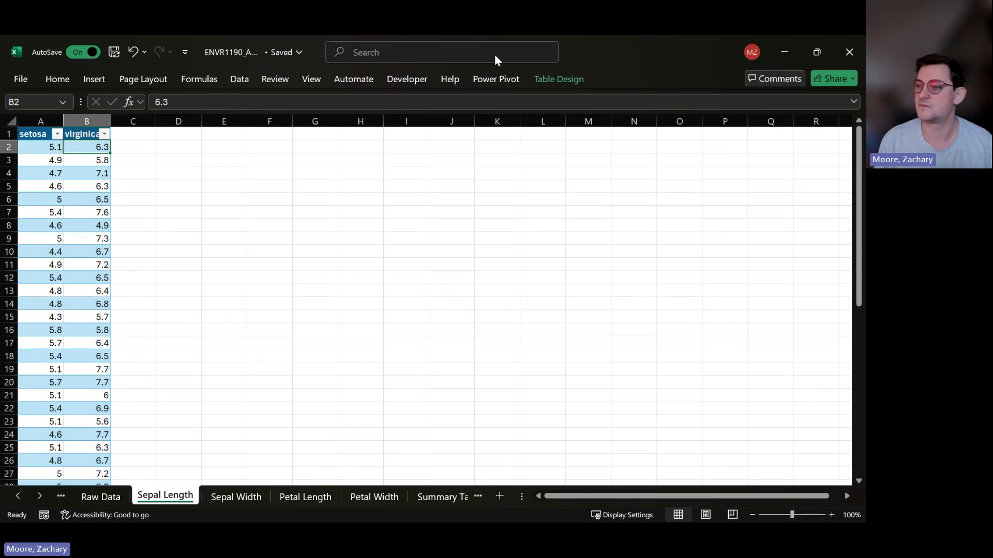
Step: Keep the ribbon permanently expanded and rename the setosa and virginica table as sepal.length
{"action": "left_click", "coordinate": [572, 81]}
{"action": "left_click", "coordinate": [572, 82]}
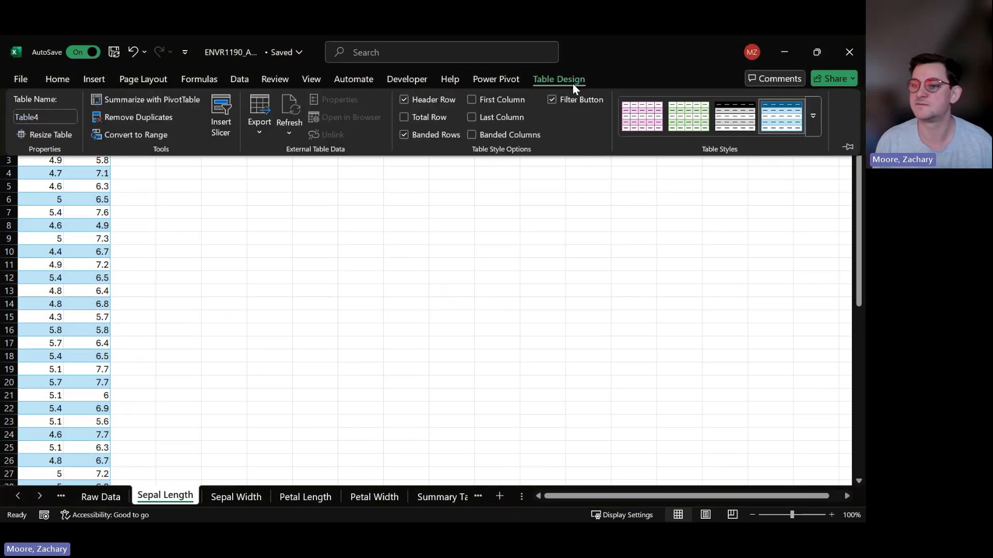
{"action": "left_click", "coordinate": [848, 149]}
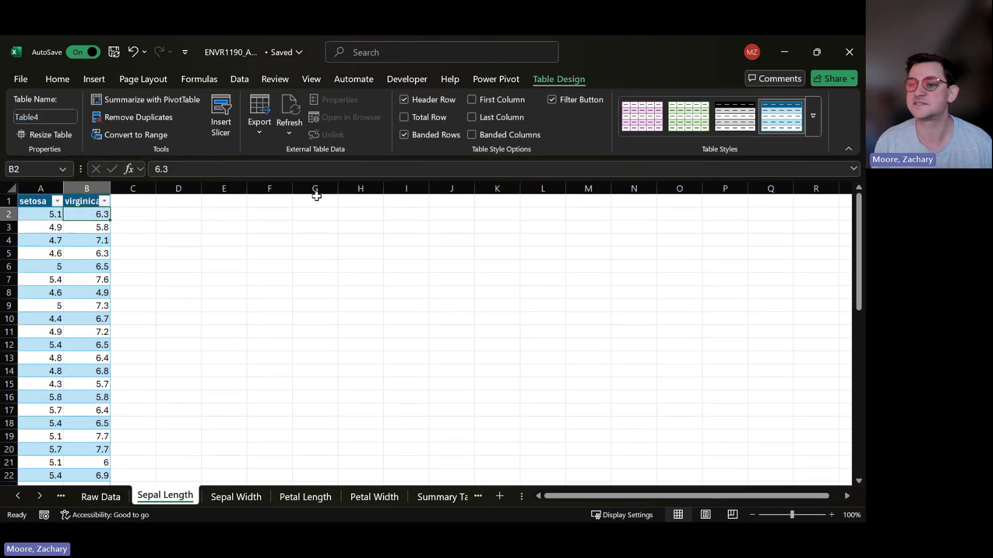
{"action": "left_click", "coordinate": [62, 114]}
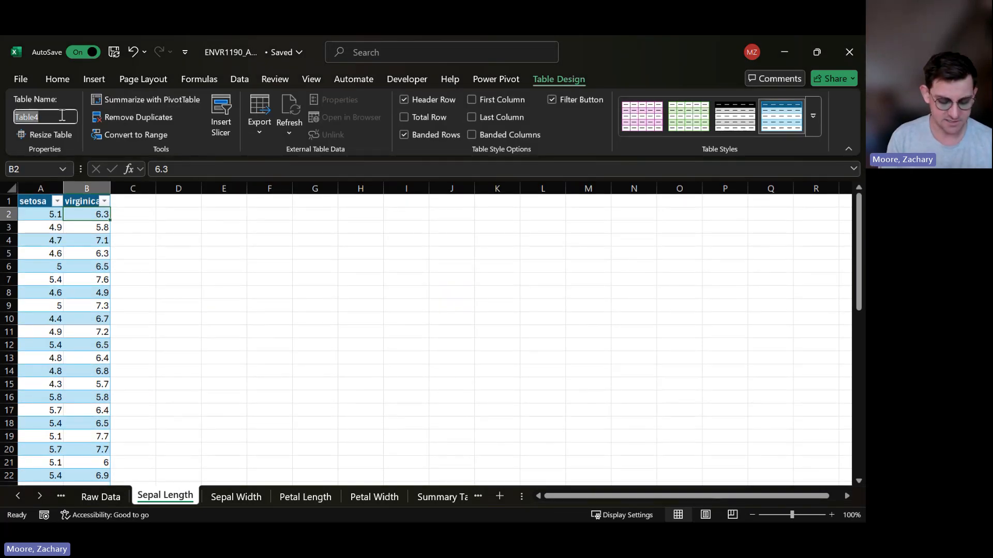
{"action": "type", "text": "sepal.length"}
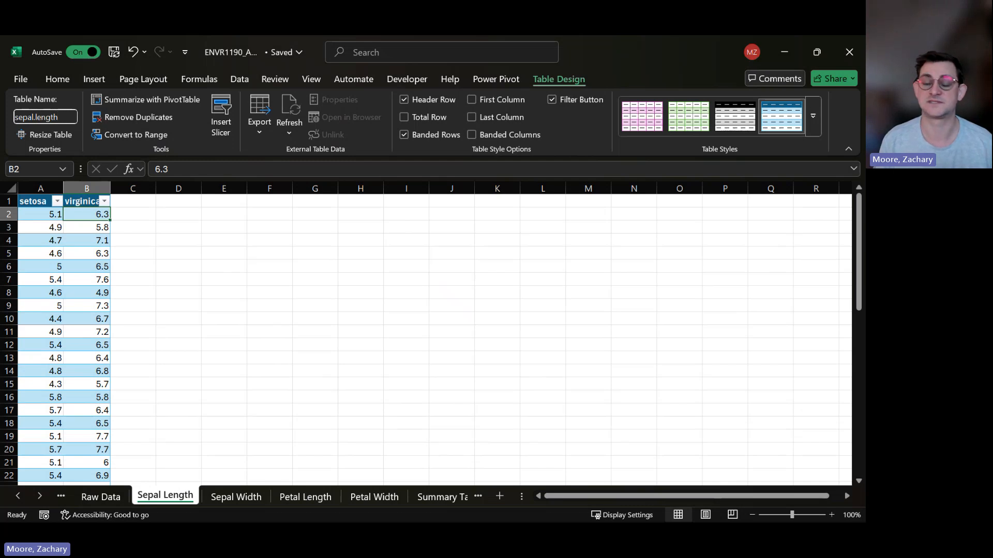
{"action": "key", "text": "Return"}
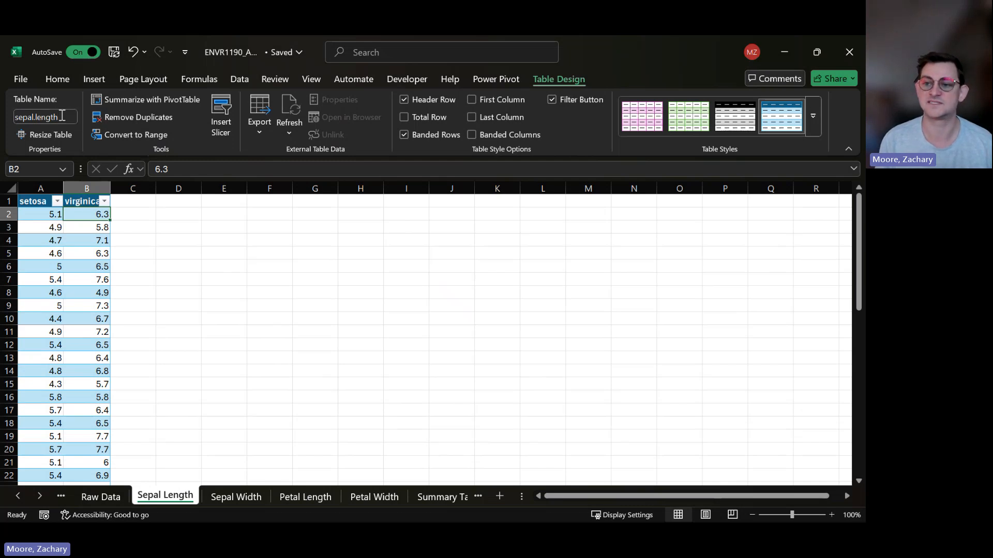
{"action": "left_click", "coordinate": [161, 215]}
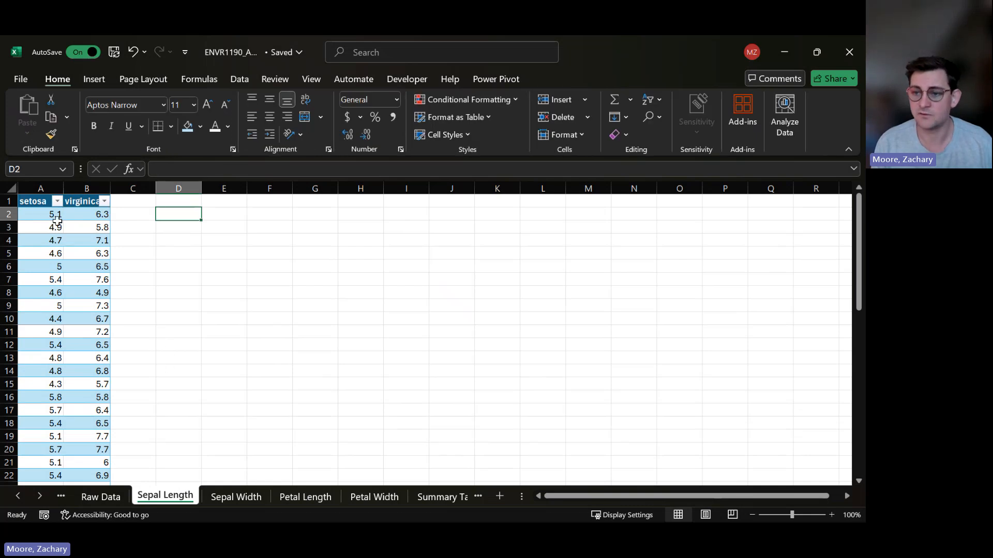
Step: Insert a histogram of the setosa column, A1 through A51, on the Sepal Length sheet
{"action": "left_click", "coordinate": [42, 211]}
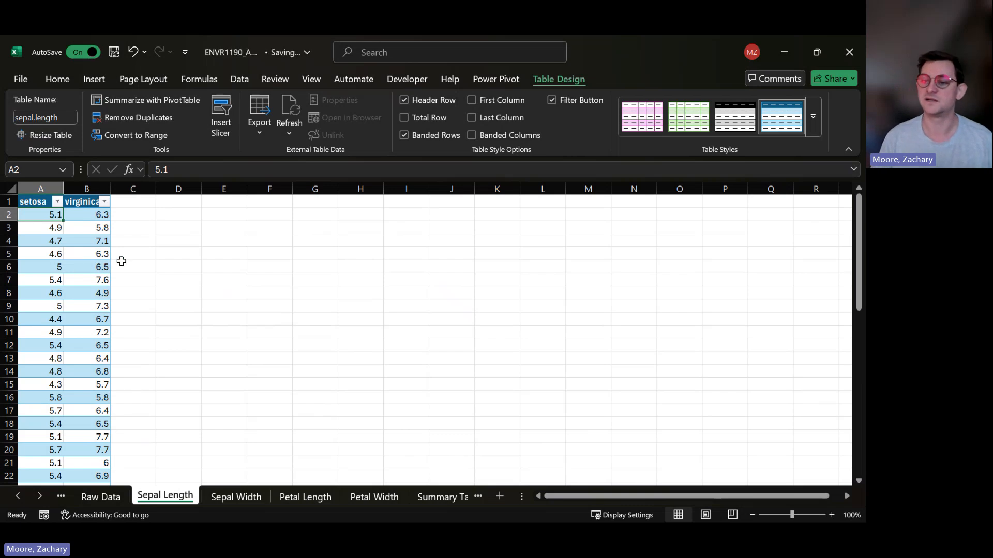
{"action": "key", "text": "Up"}
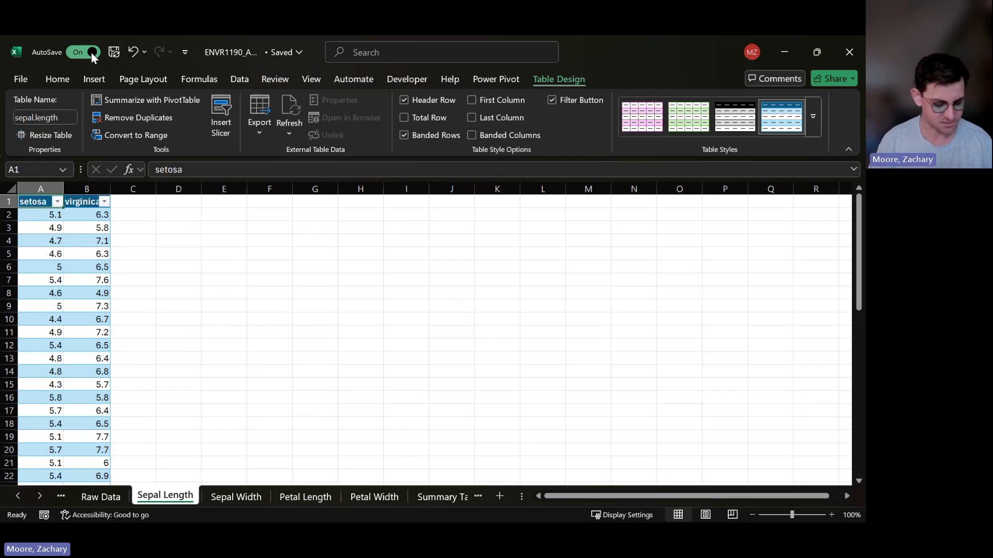
{"action": "key", "text": "ctrl+shift+Down"}
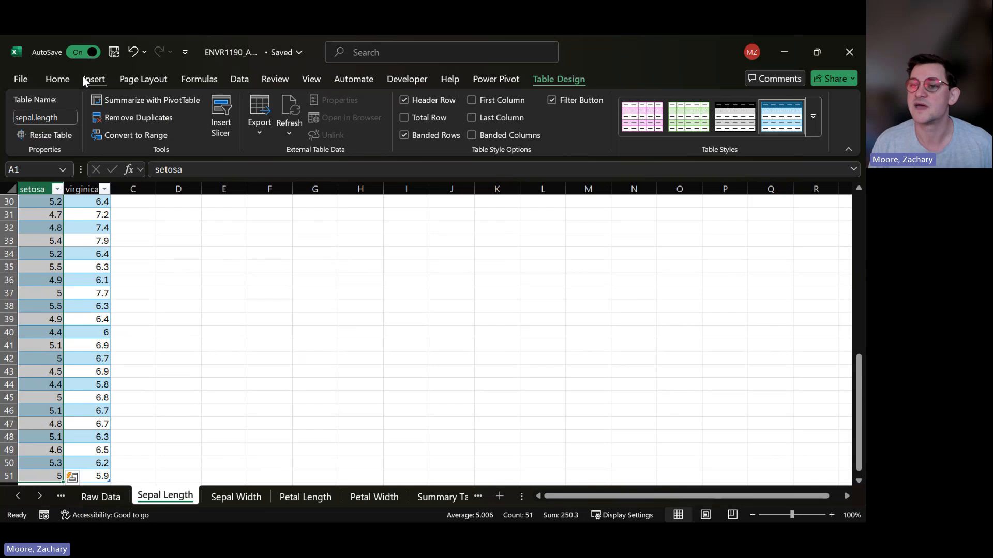
{"action": "left_click", "coordinate": [96, 78]}
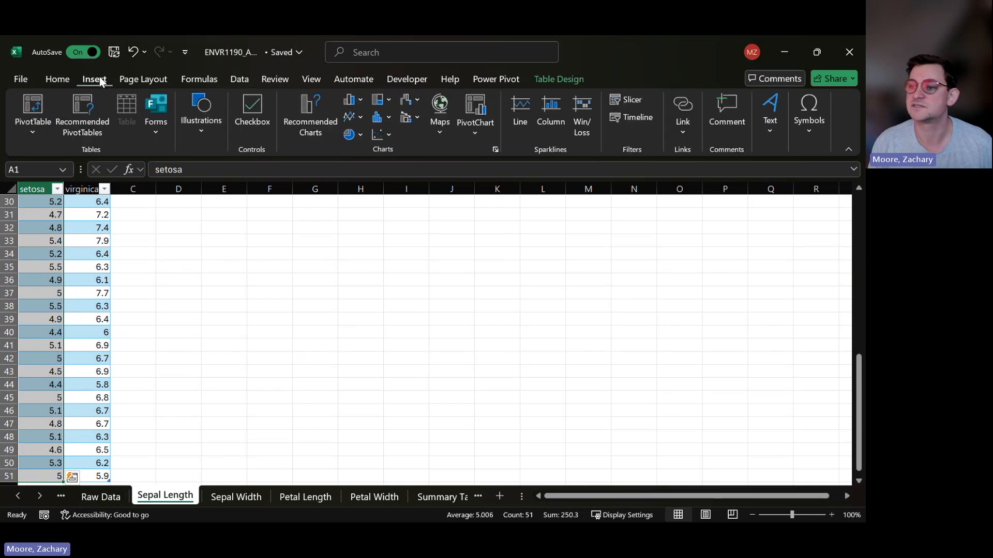
{"action": "left_click", "coordinate": [380, 117]}
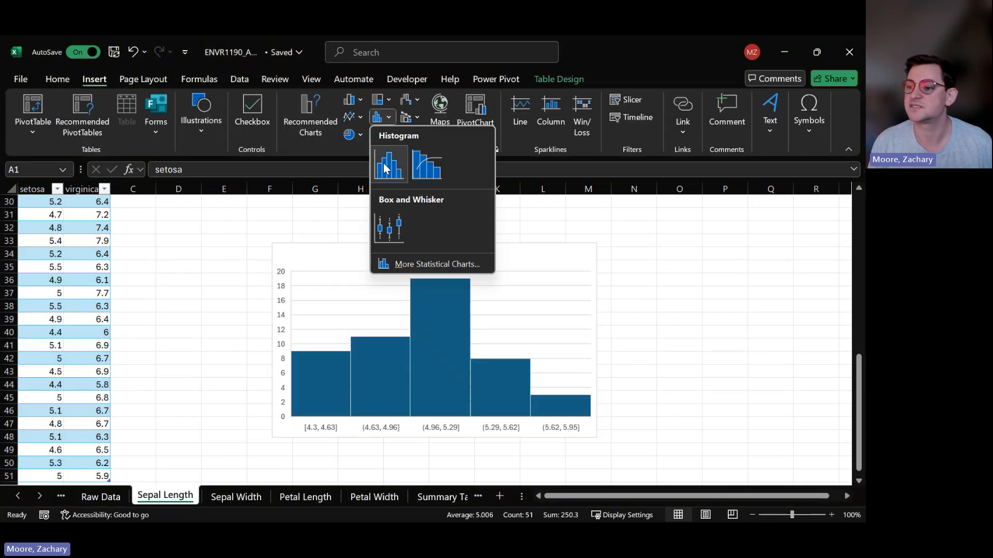
{"action": "left_click", "coordinate": [385, 168]}
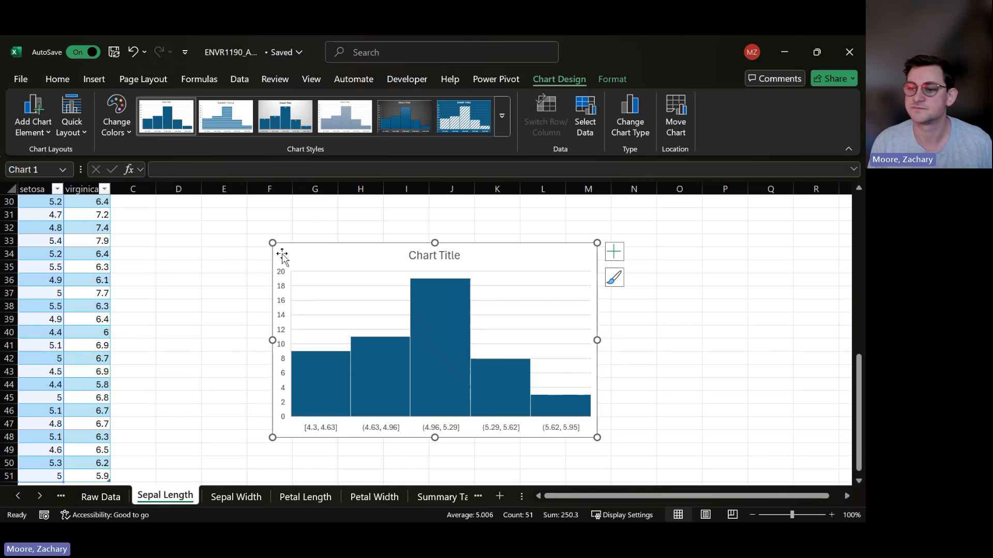
Step: Move the setosa histogram up beside the table by cutting it and pasting it at cell D1
{"action": "left_click_drag", "start_coordinate": [281, 254], "coordinate": [179, 213]}
{"action": "scroll", "coordinate": [197, 248], "scroll_direction": "up", "scroll_amount": 4}
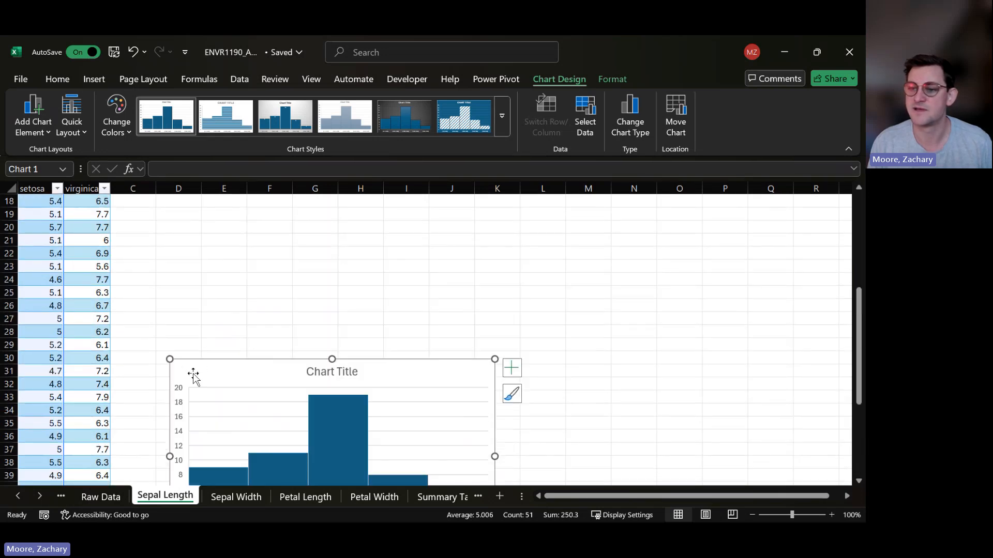
{"action": "left_click_drag", "start_coordinate": [193, 377], "coordinate": [181, 254]}
{"action": "scroll", "coordinate": [184, 259], "scroll_direction": "up", "scroll_amount": 4}
{"action": "key", "text": "ctrl"}
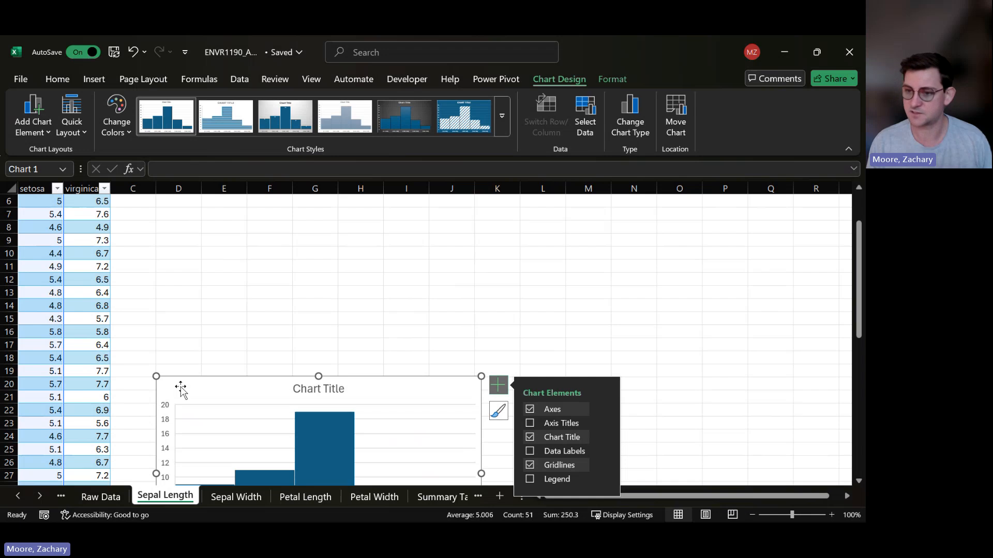
{"action": "key", "text": "Delete"}
{"action": "scroll", "coordinate": [179, 385], "scroll_direction": "up", "scroll_amount": 2}
{"action": "left_click", "coordinate": [173, 204]}
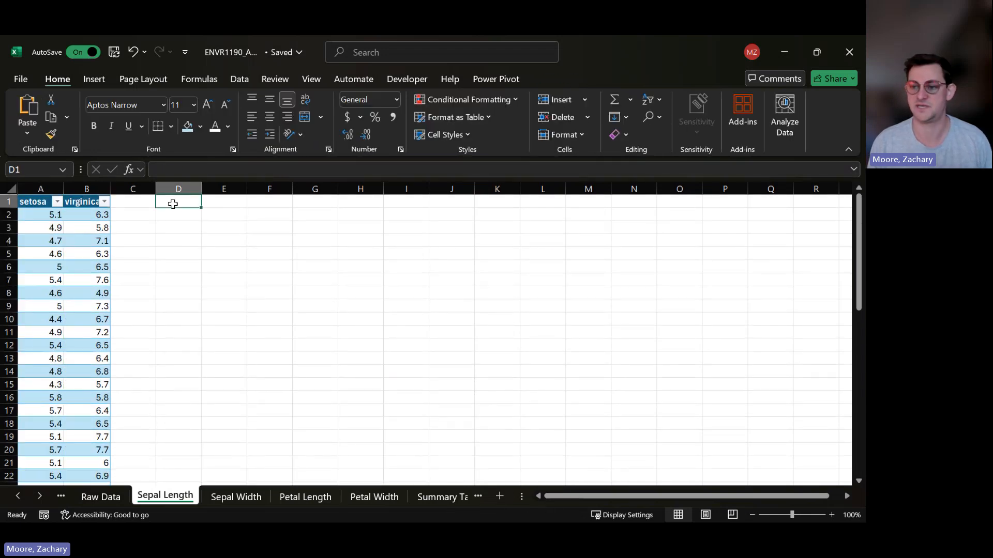
{"action": "key", "text": "ctrl+v"}
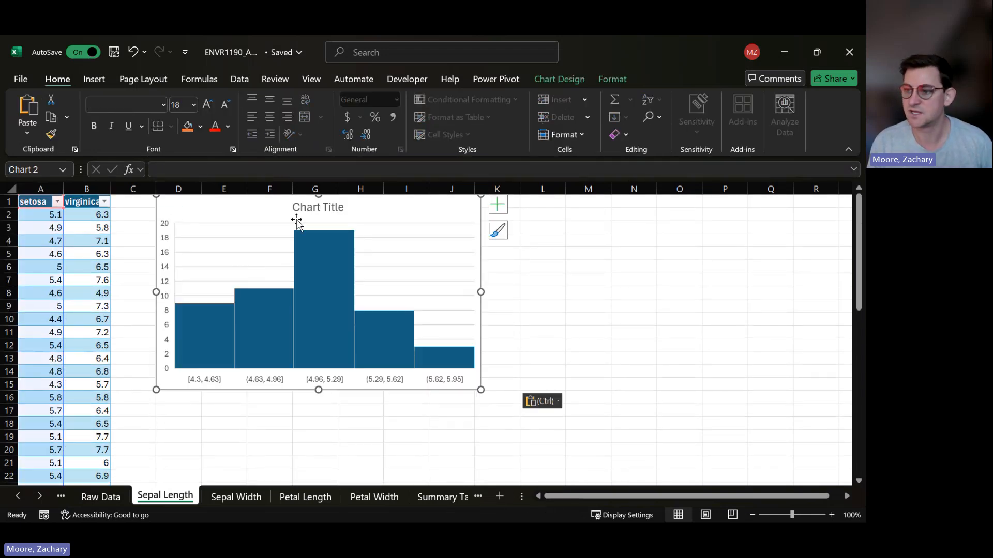
Step: Change the histogram's chart title to setosa
{"action": "left_click", "coordinate": [316, 211]}
{"action": "triple_click", "coordinate": [316, 209]}
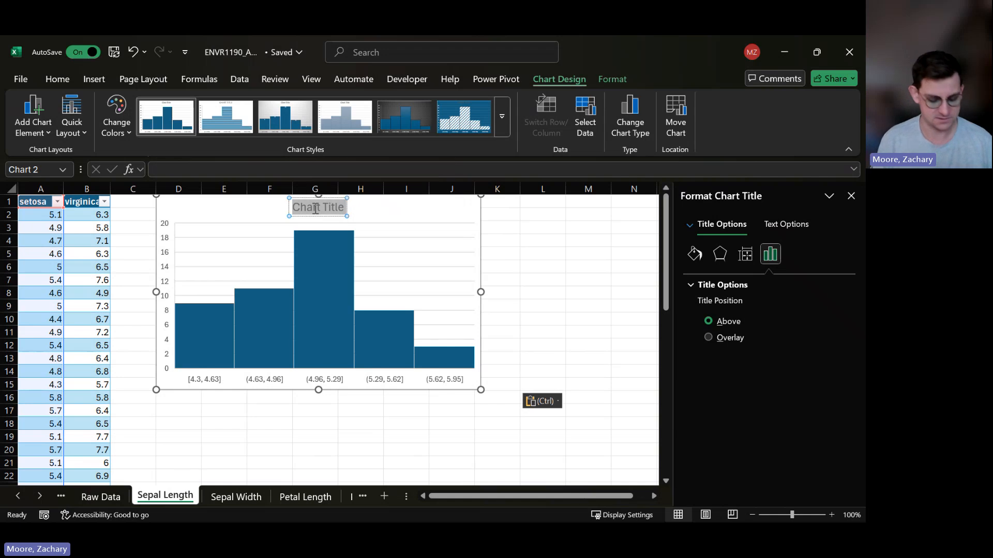
{"action": "type", "text": "Setosa"}
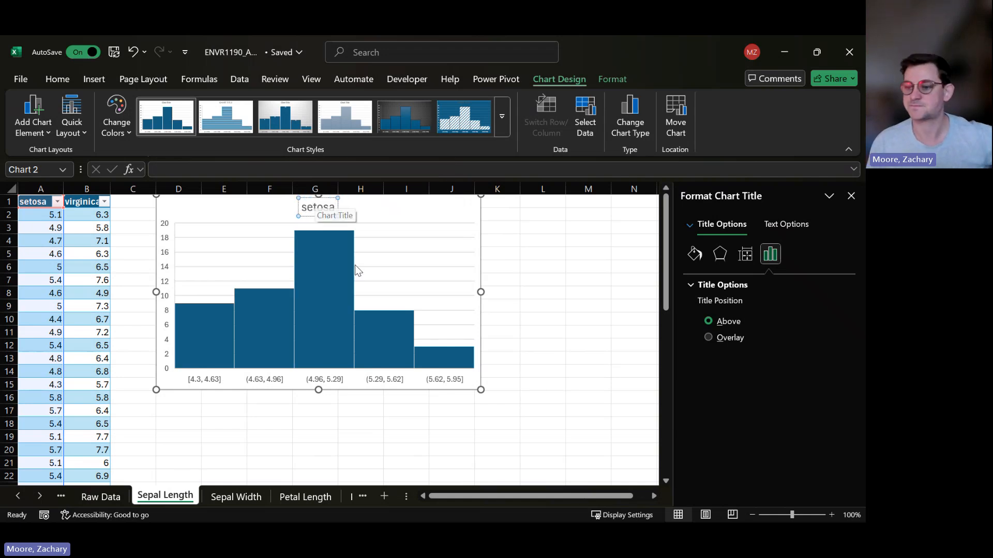
{"action": "left_click", "coordinate": [219, 411]}
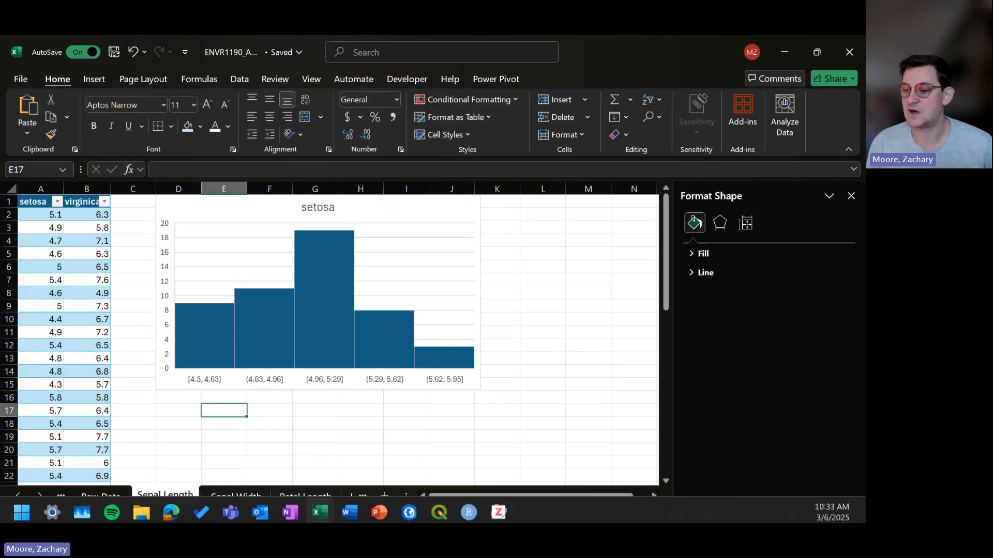
Step: Consult the normal curve on the Assumption of Normality sheet in the W8 t-tests workbook, and return to the iris workbook
{"action": "mouse_move", "coordinate": [326, 510]}
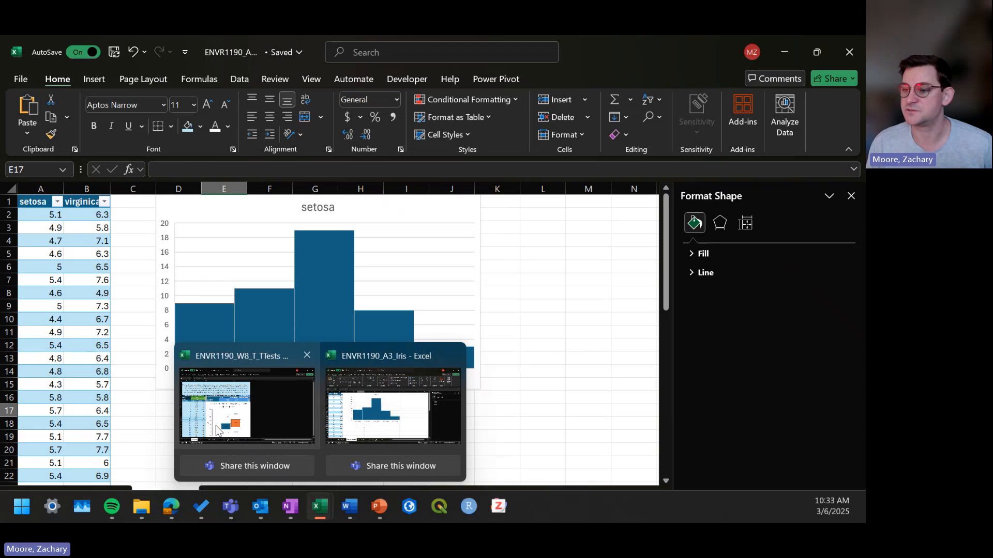
{"action": "left_click", "coordinate": [243, 429]}
{"action": "left_click", "coordinate": [339, 494]}
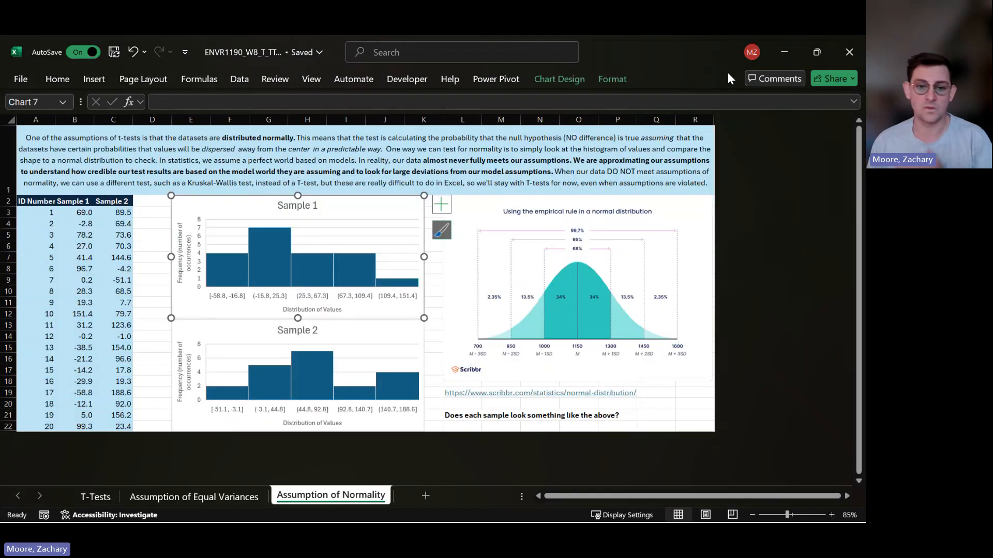
{"action": "left_click", "coordinate": [778, 51]}
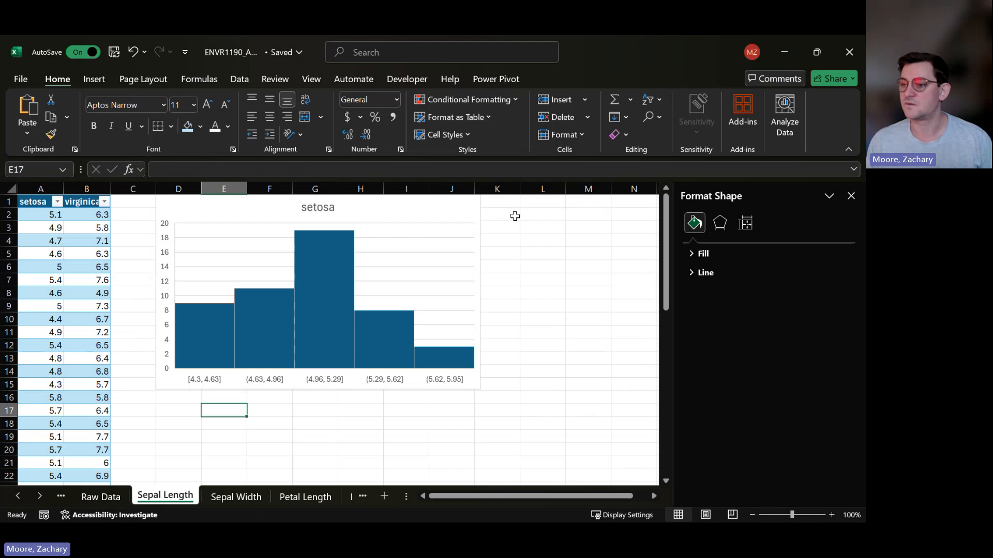
Step: Enter the note "setosa is approximately normally distributed" in cell L1 and close the formatting pane
{"action": "left_click", "coordinate": [524, 203]}
{"action": "type", "text": "s"}
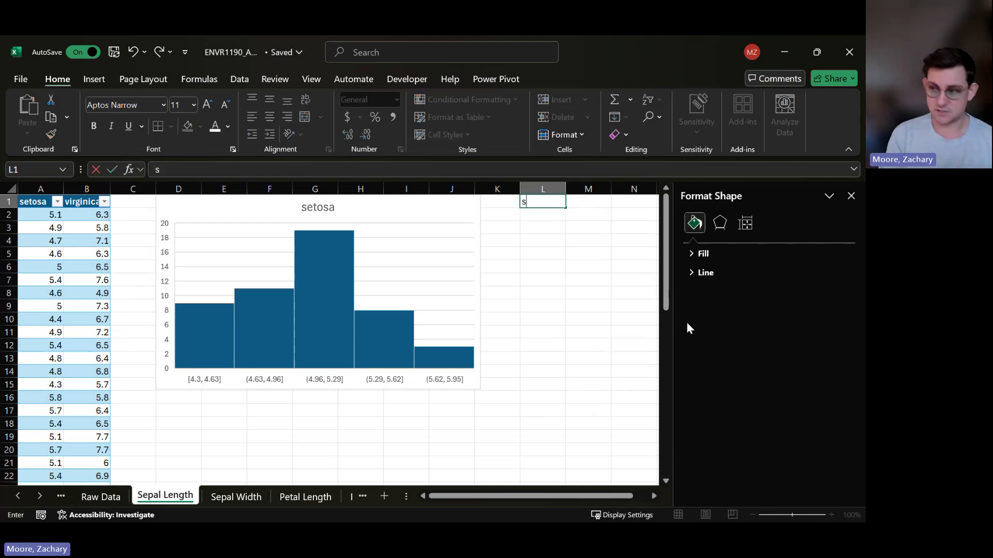
{"action": "type", "text": "teosa"}
{"action": "key", "text": "BackSpace"}
{"action": "key", "text": "BackSpace"}
{"action": "key", "text": "BackSpace"}
{"action": "key", "text": "BackSpace"}
{"action": "key", "text": "BackSpace"}
{"action": "type", "text": "etosa"}
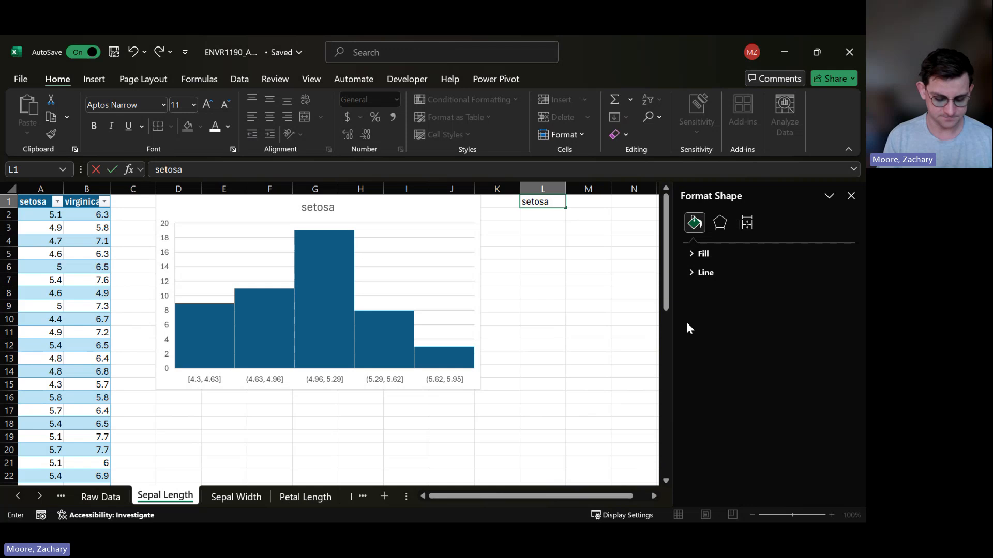
{"action": "type", "text": " is appro"}
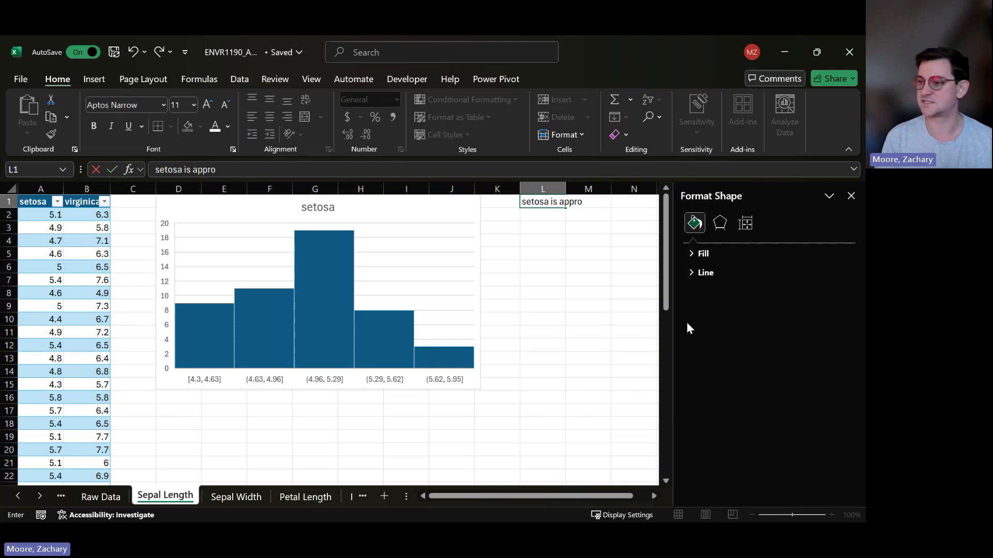
{"action": "type", "text": "ximately normal"}
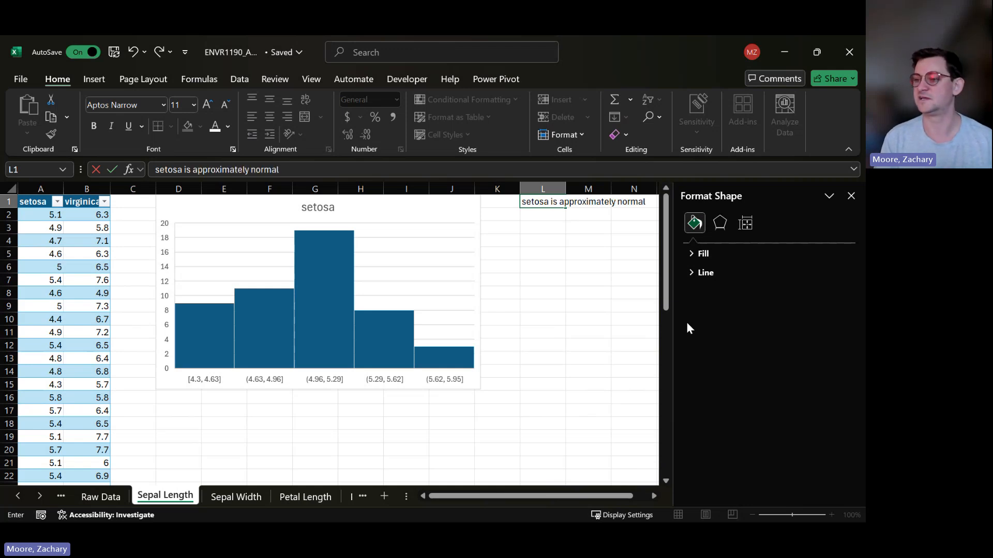
{"action": "type", "text": "ly distributed"}
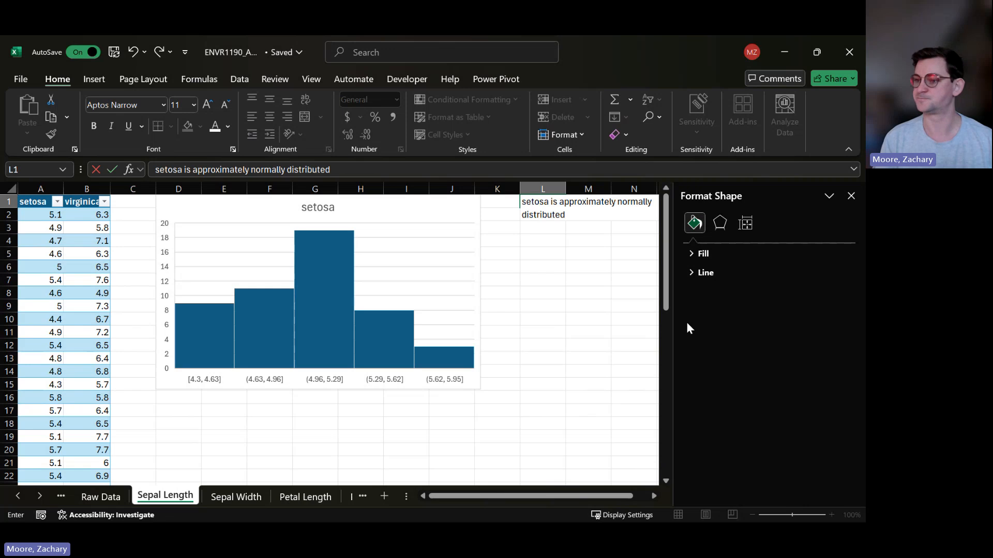
{"action": "key", "text": "Return"}
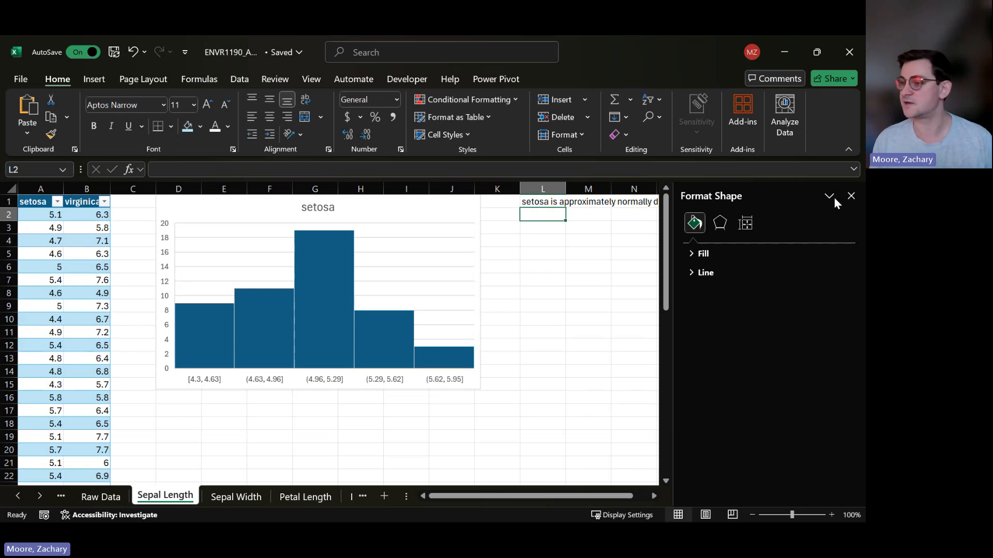
{"action": "left_click", "coordinate": [851, 196]}
{"action": "left_click", "coordinate": [549, 200]}
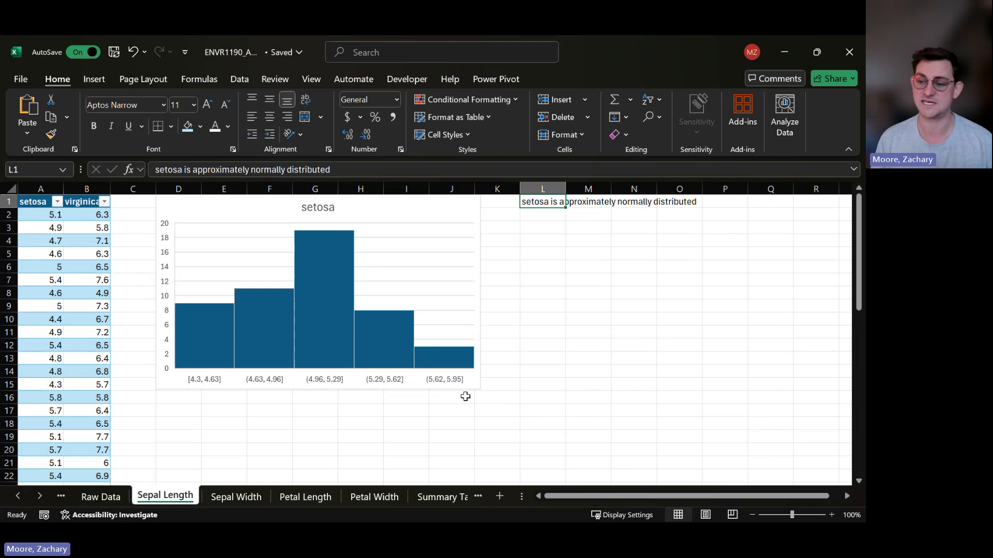
Step: Duplicate the setosa histogram, placing the copy at cell D17 below the original
{"action": "left_click", "coordinate": [164, 207]}
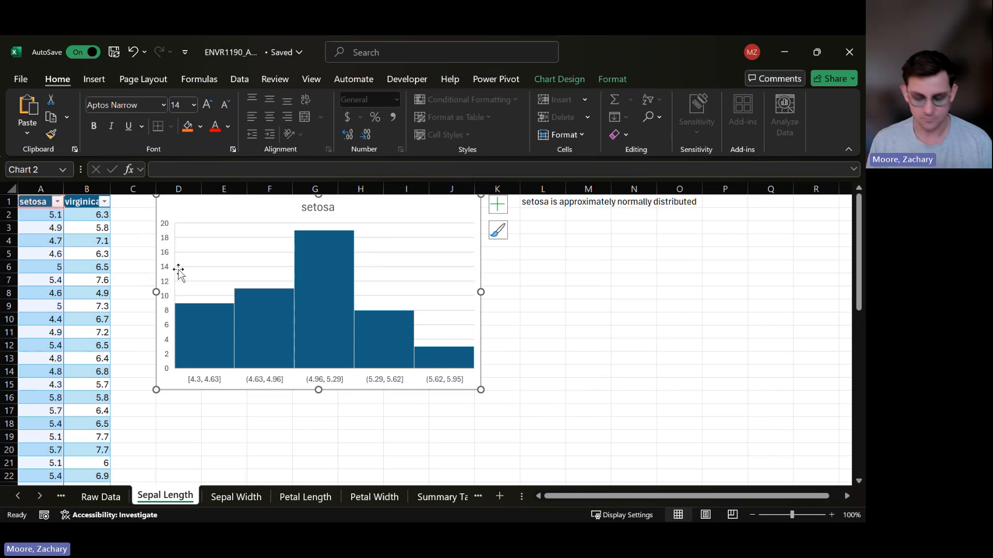
{"action": "left_click", "coordinate": [161, 411]}
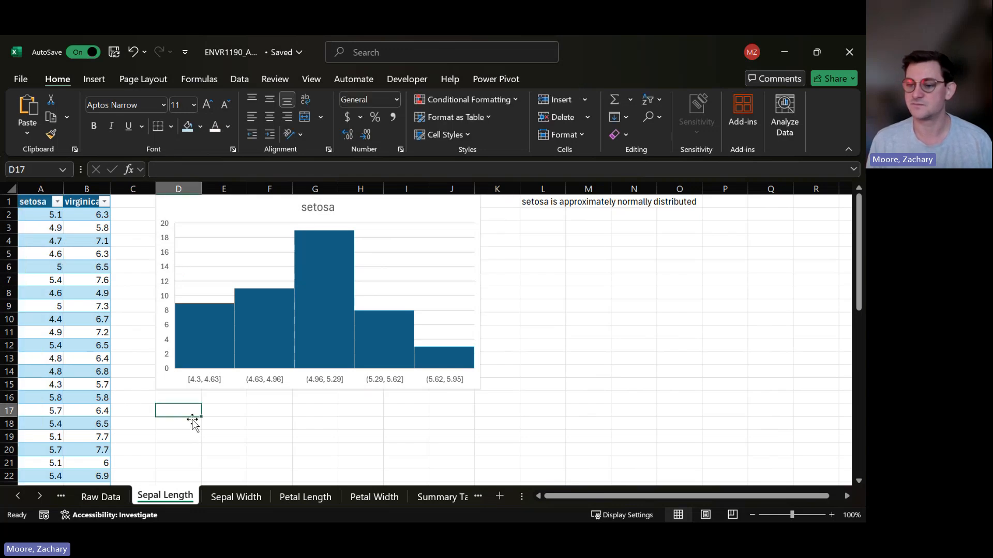
{"action": "key", "text": "ctrl+v"}
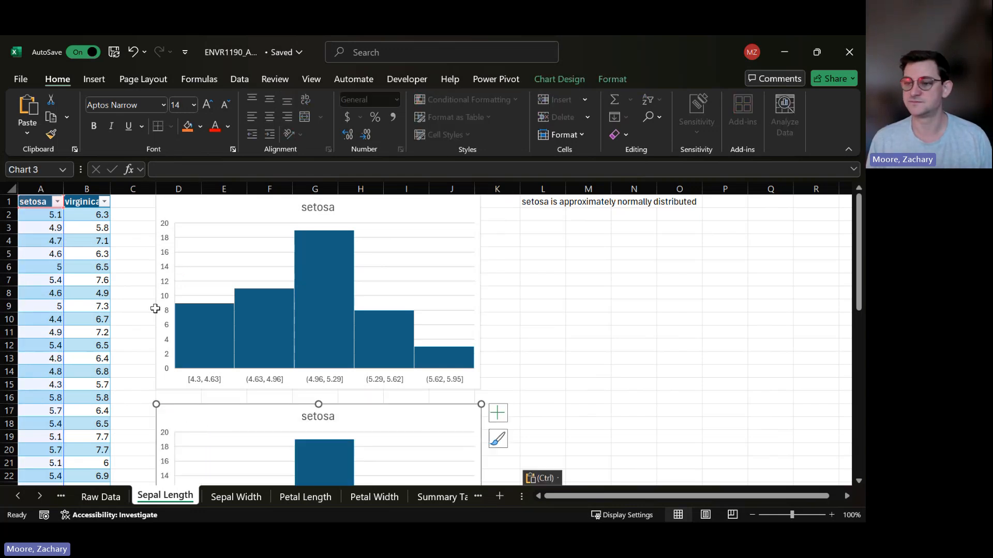
Step: Shift the copied histogram's data range from the setosa column to the virginica column
{"action": "scroll", "coordinate": [195, 255], "scroll_direction": "down", "scroll_amount": 1}
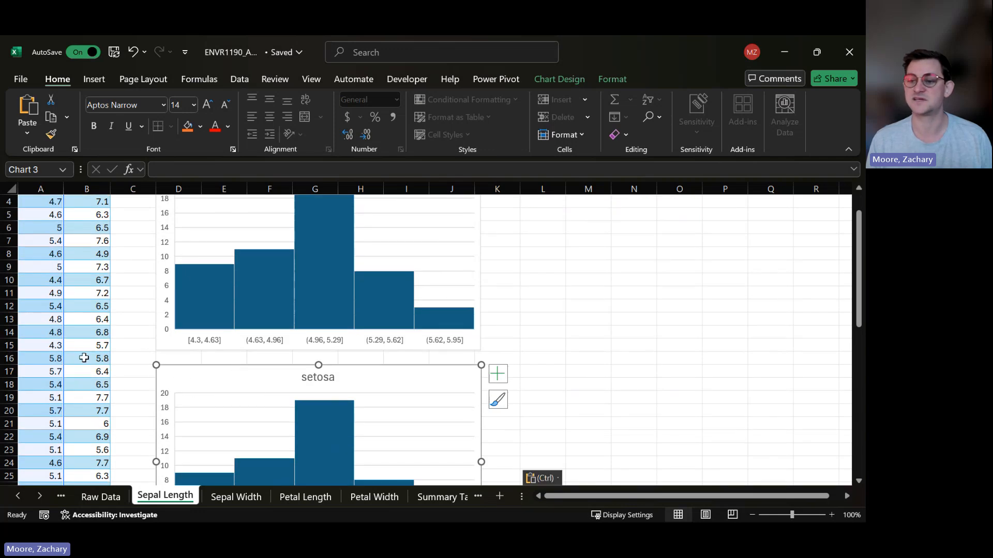
{"action": "scroll", "coordinate": [82, 355], "scroll_direction": "up", "scroll_amount": 1}
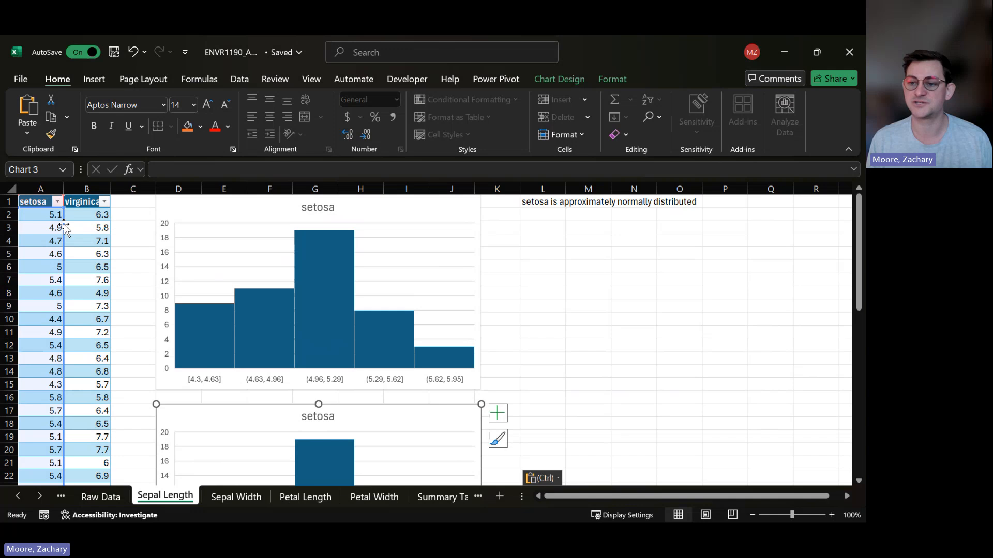
{"action": "left_click_drag", "start_coordinate": [65, 229], "coordinate": [109, 235]}
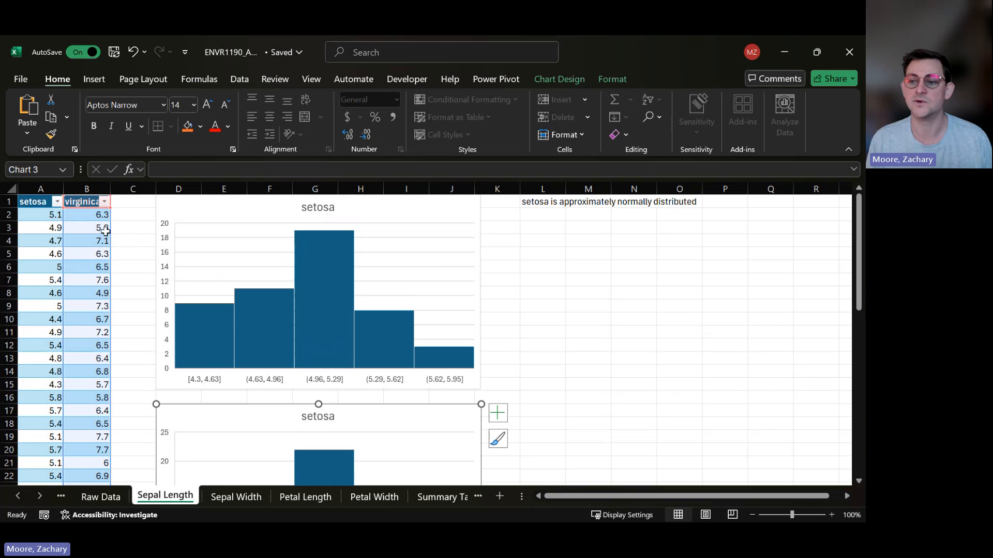
Step: Change the copied histogram's chart title to virginica
{"action": "double_click", "coordinate": [308, 429]}
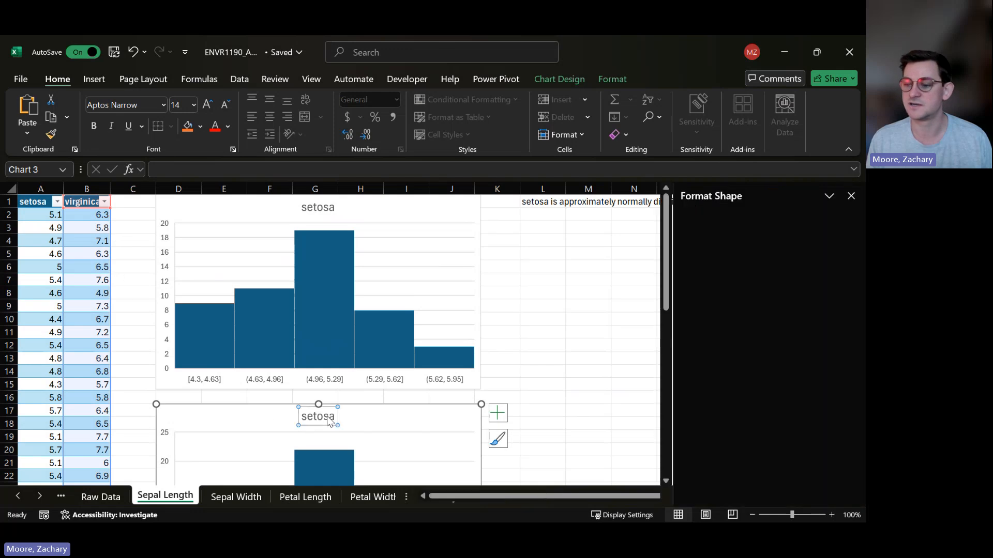
{"action": "type", "text": "irginica"}
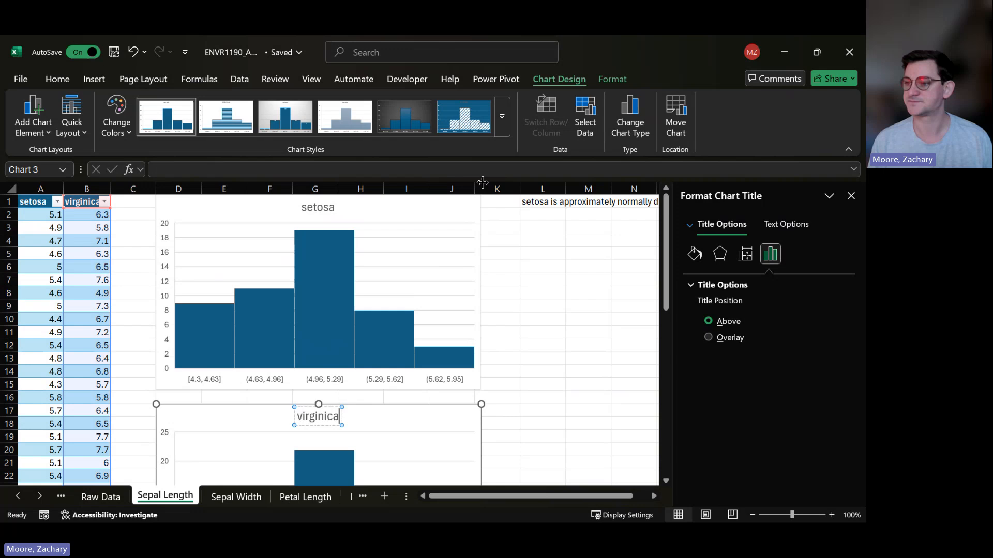
{"action": "left_click", "coordinate": [532, 280]}
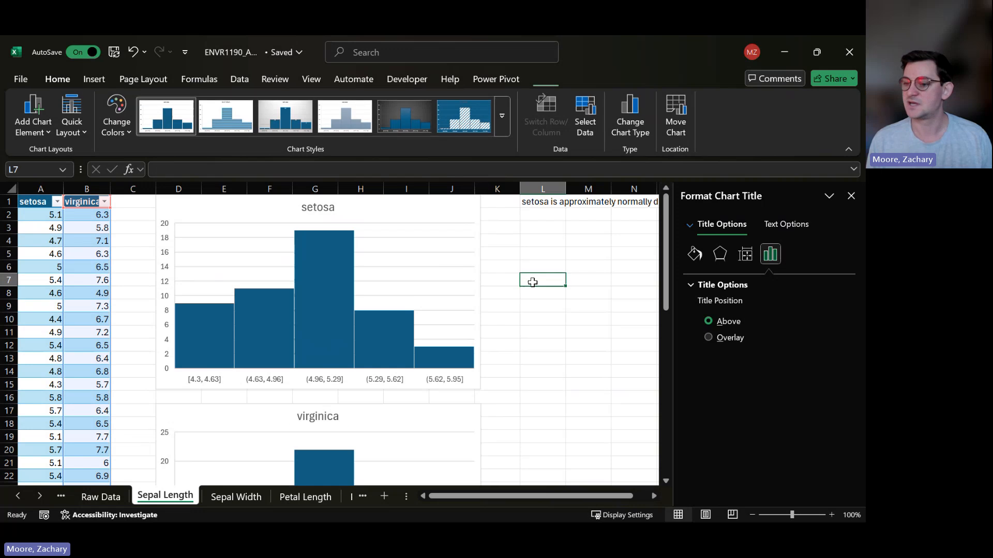
Step: Copy the L1 note to cell L17, reword it as "virginica is approximately normally distributed", and close the formatting pane
{"action": "scroll", "coordinate": [552, 339], "scroll_direction": "down", "scroll_amount": 3}
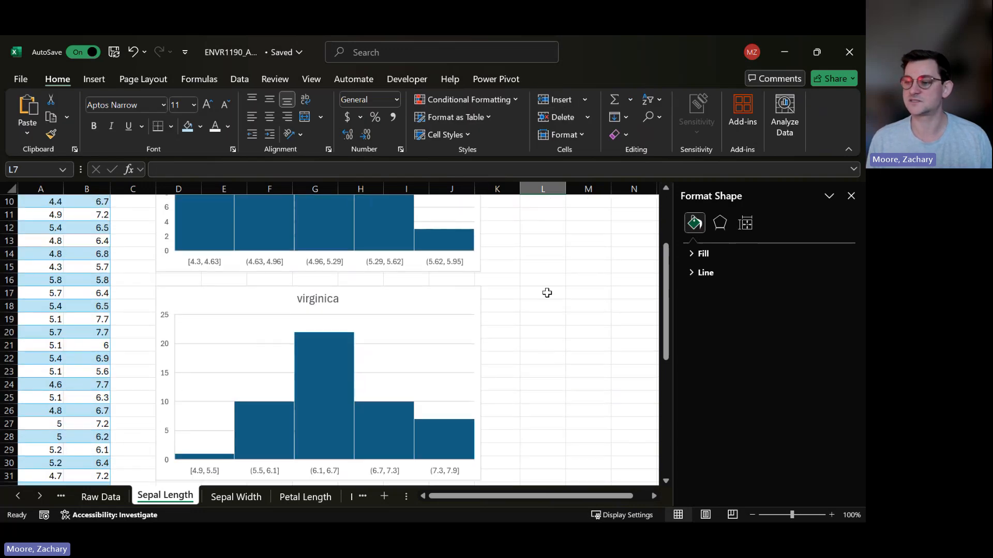
{"action": "scroll", "coordinate": [549, 269], "scroll_direction": "up", "scroll_amount": 3}
{"action": "left_click", "coordinate": [537, 202]}
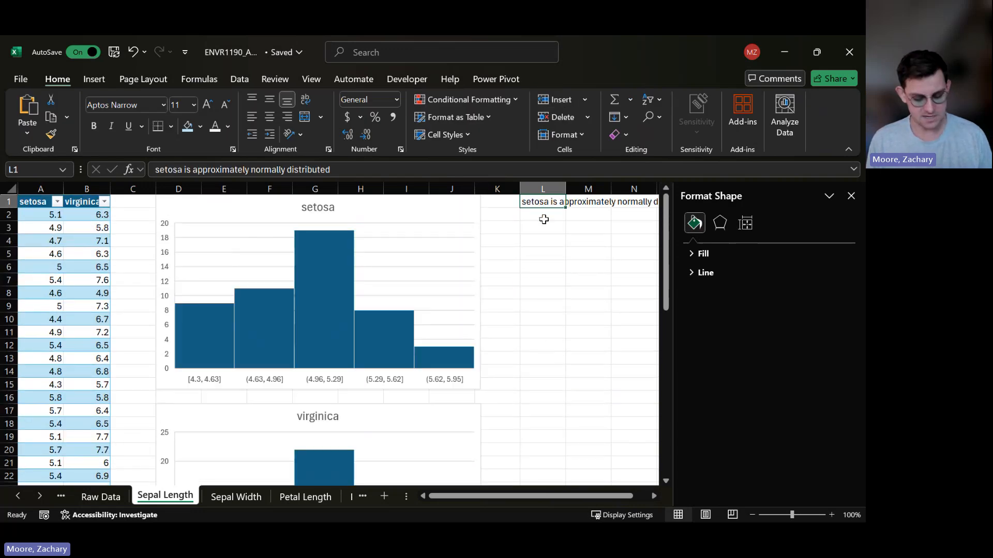
{"action": "key", "text": "ctrl+c"}
{"action": "left_click", "coordinate": [543, 410]}
{"action": "key", "text": "ctrl+v"}
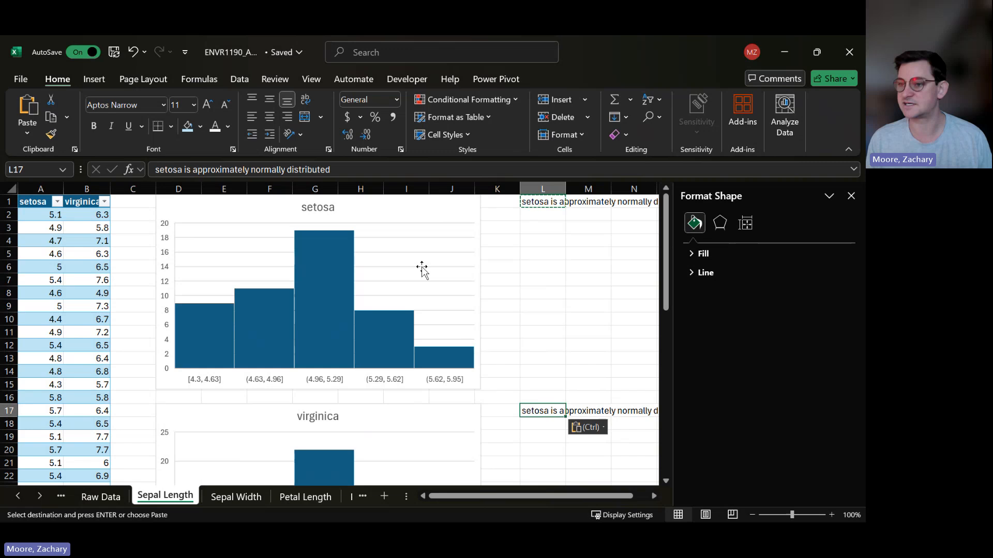
{"action": "left_click", "coordinate": [168, 171]}
{"action": "double_click", "coordinate": [168, 171]}
{"action": "type", "text": "virginica"}
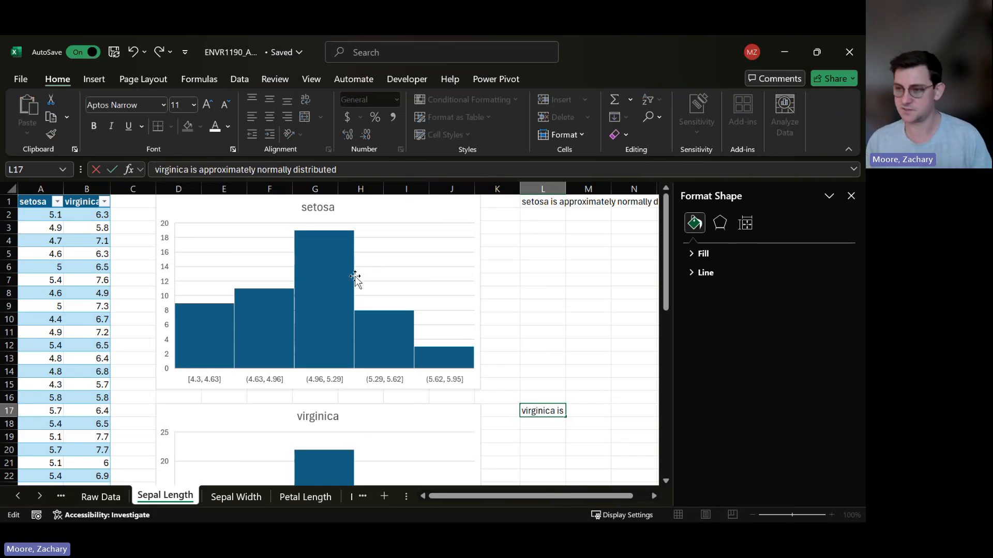
{"action": "key", "text": "Return"}
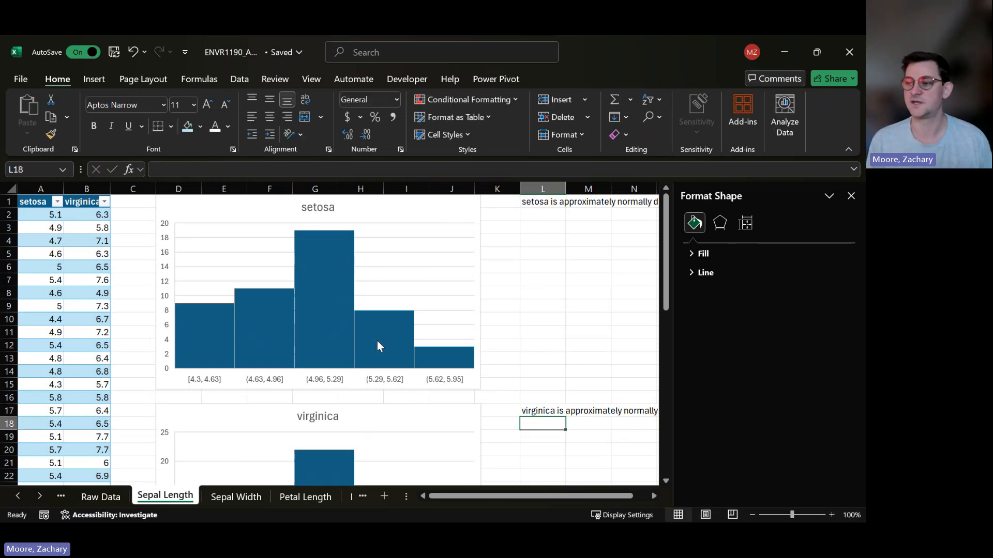
{"action": "left_click", "coordinate": [850, 196]}
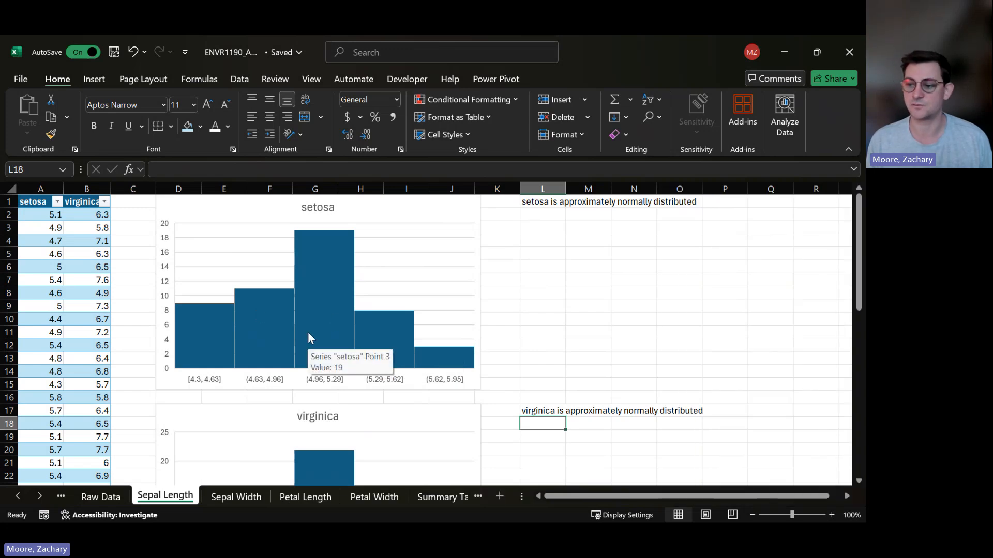
Step: Review the shape of the virginica histogram and go to cell D33 beneath it
{"action": "scroll", "coordinate": [308, 332], "scroll_direction": "down", "scroll_amount": 8}
{"action": "scroll", "coordinate": [311, 365], "scroll_direction": "down", "scroll_amount": 2}
{"action": "scroll", "coordinate": [313, 370], "scroll_direction": "up", "scroll_amount": 10}
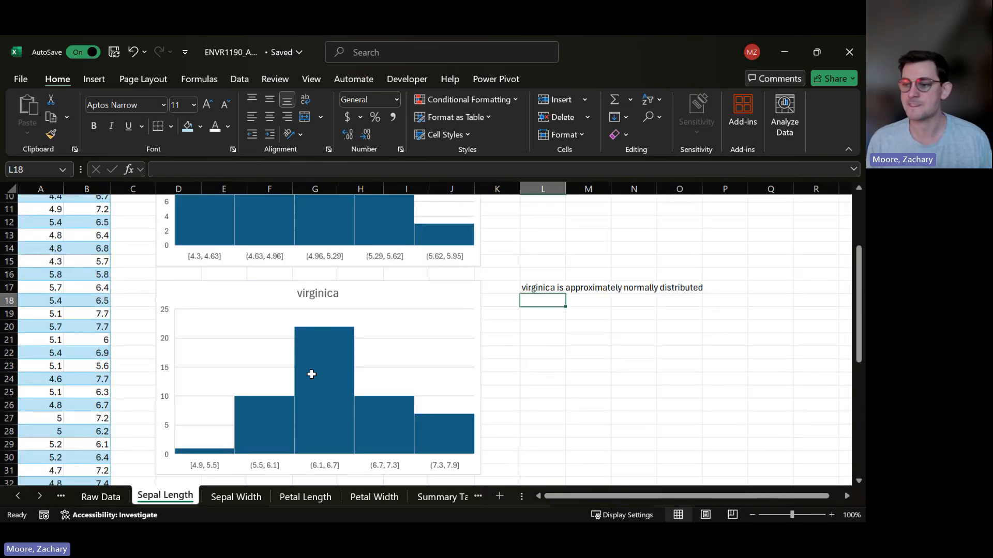
{"action": "scroll", "coordinate": [313, 373], "scroll_direction": "down", "scroll_amount": 5}
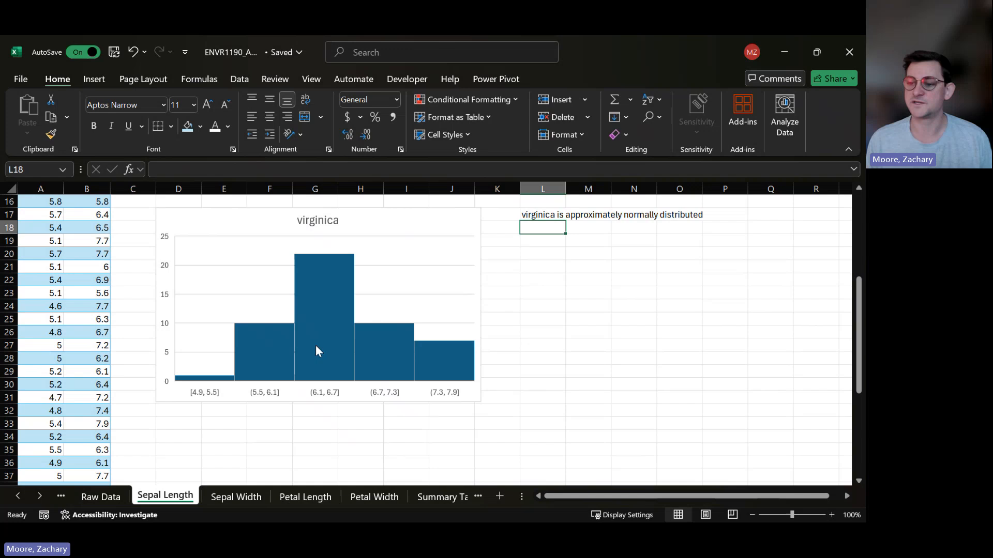
{"action": "left_click", "coordinate": [182, 425]}
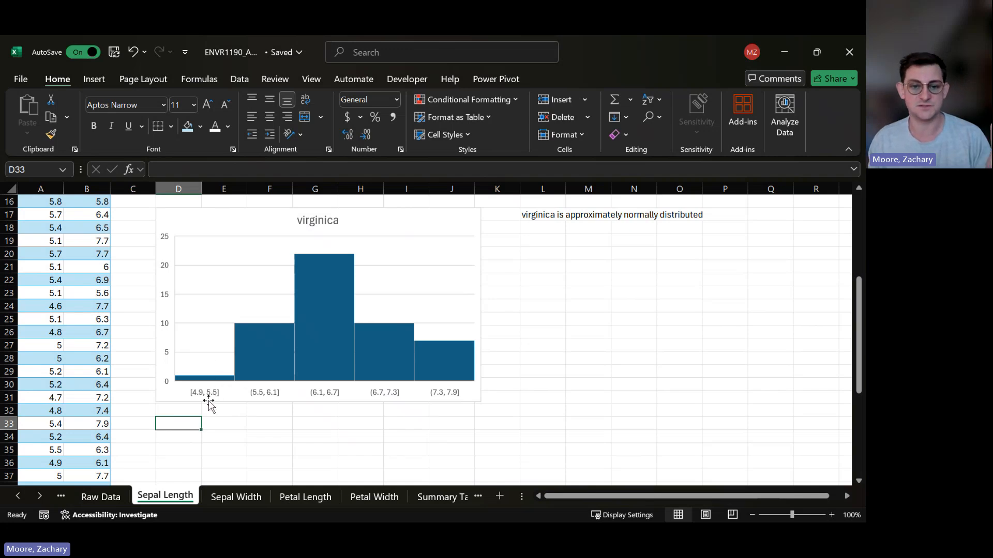
{"action": "scroll", "coordinate": [247, 432], "scroll_direction": "down", "scroll_amount": 2}
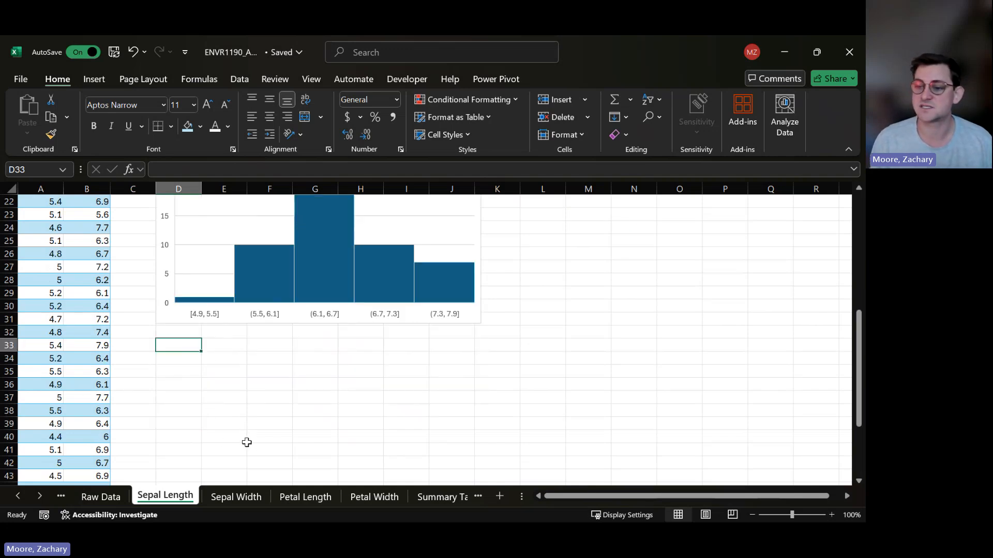
{"action": "scroll", "coordinate": [247, 438], "scroll_direction": "up", "scroll_amount": 4}
{"action": "scroll", "coordinate": [247, 438], "scroll_direction": "down", "scroll_amount": 3}
{"action": "type", "text": "="}
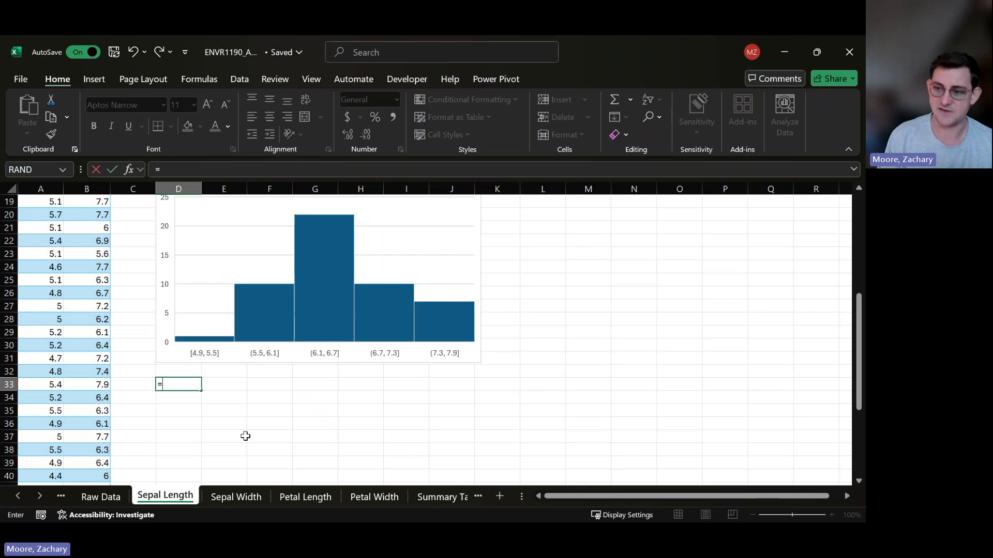
{"action": "type", "text": "F>TEST"}
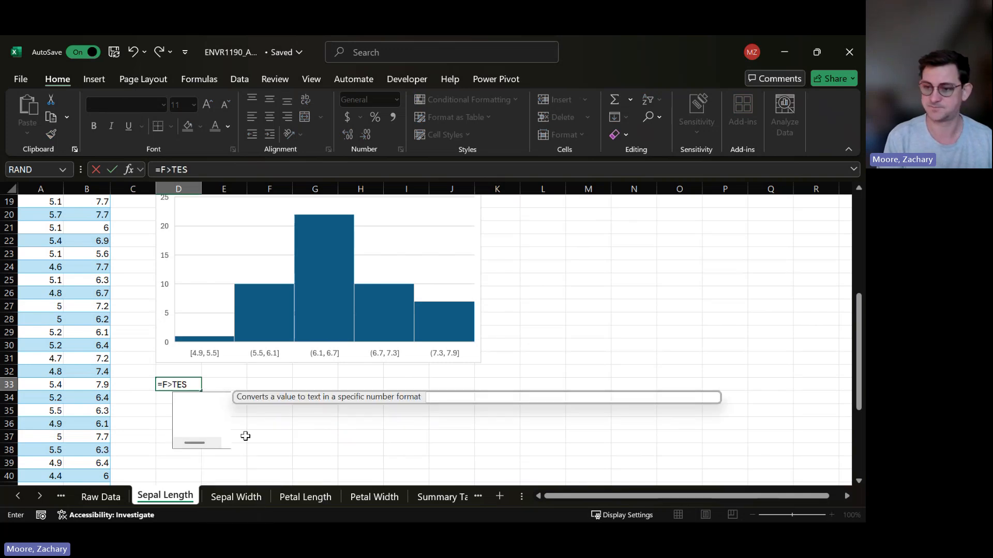
{"action": "key", "text": "BackSpace"}
{"action": "key", "text": "BackSpace"}
{"action": "key", "text": "BackSpace"}
{"action": "key", "text": "BackSpace"}
{"action": "key", "text": "BackSpace"}
{"action": "key", "text": "BackSpace"}
{"action": "key", "text": "BackSpace"}
{"action": "key", "text": "Return"}
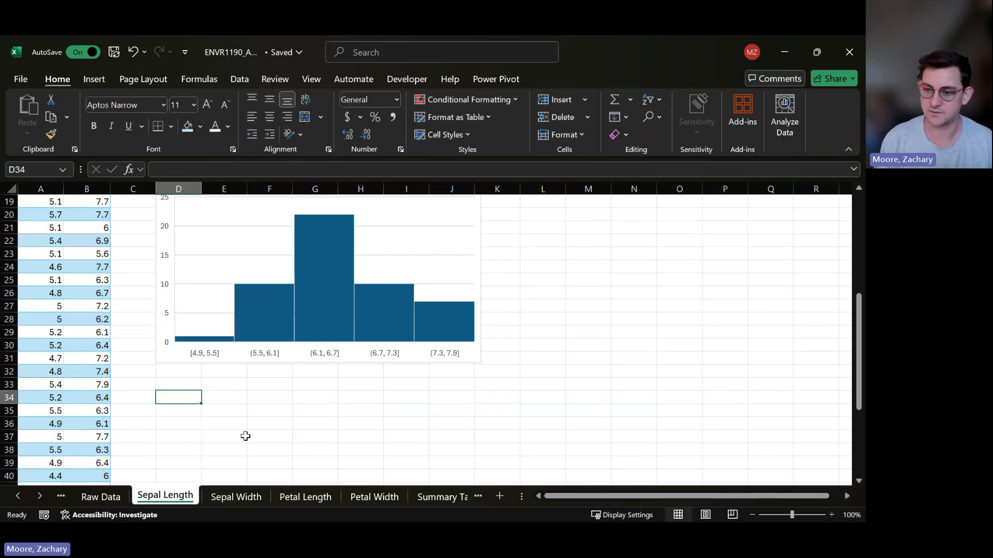
Step: Enter the heading "F Test using Excel Functions" in cell D33 below the virginica histogram
{"action": "key", "text": "Up"}
{"action": "type", "text": "F Tes"}
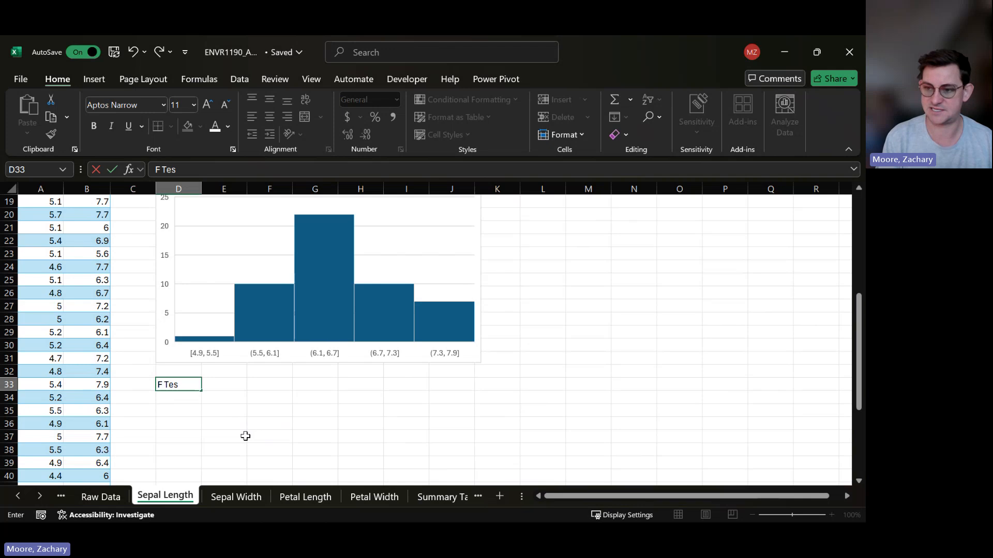
{"action": "type", "text": "t using Excel F"}
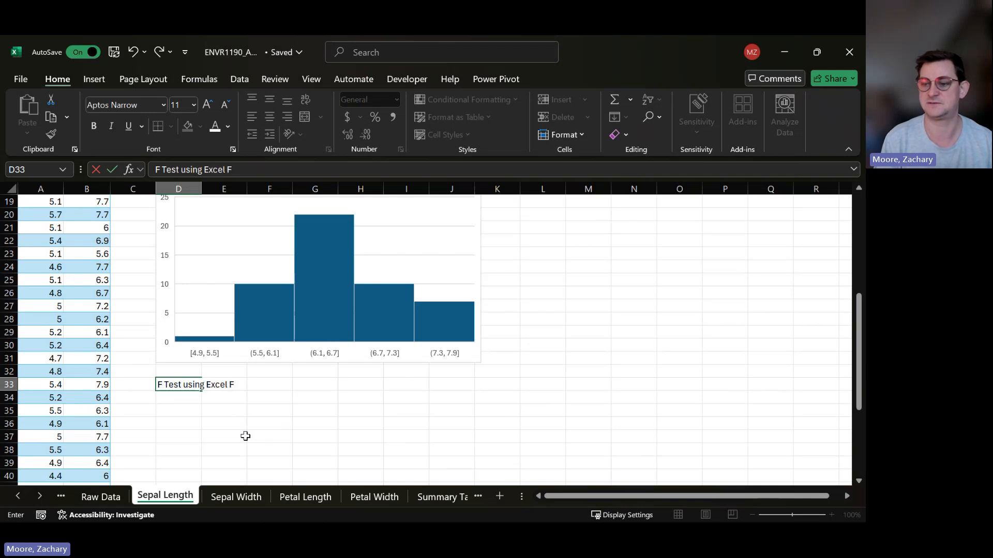
{"action": "type", "text": "unctions"}
{"action": "key", "text": "Return"}
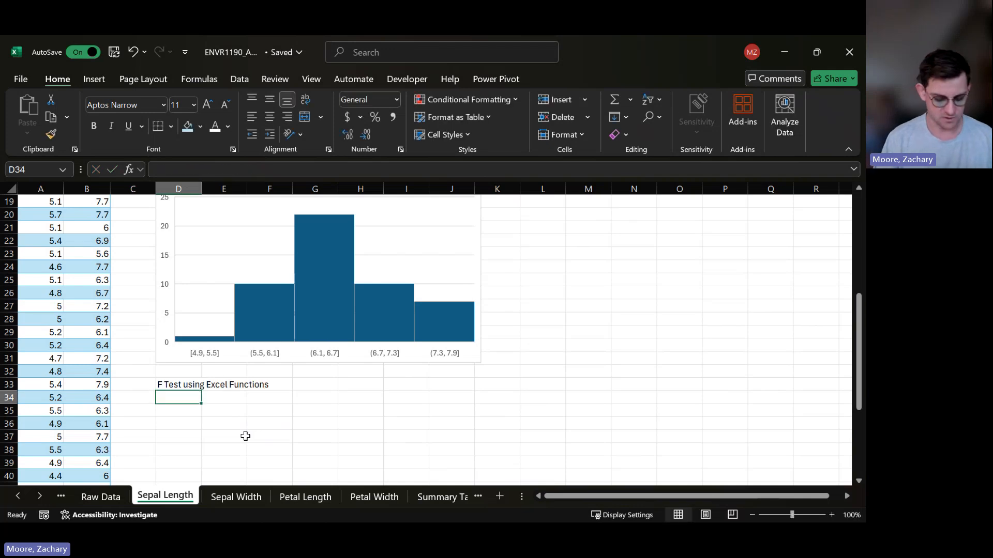
Step: Label cell D34 "pvalue" and start an F.TEST formula in the adjacent cell E34
{"action": "type", "text": "pvalue"}
{"action": "key", "text": "Tab"}
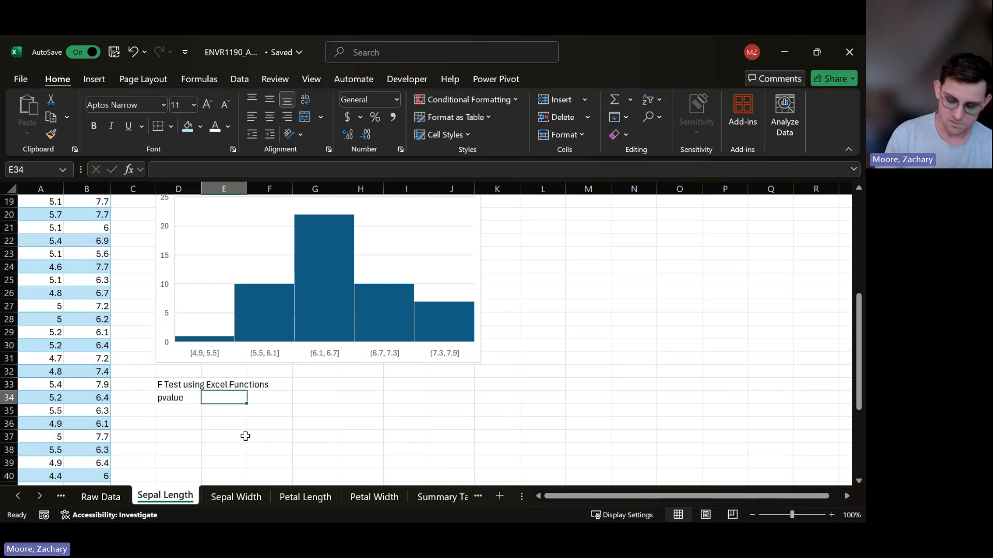
{"action": "type", "text": "="}
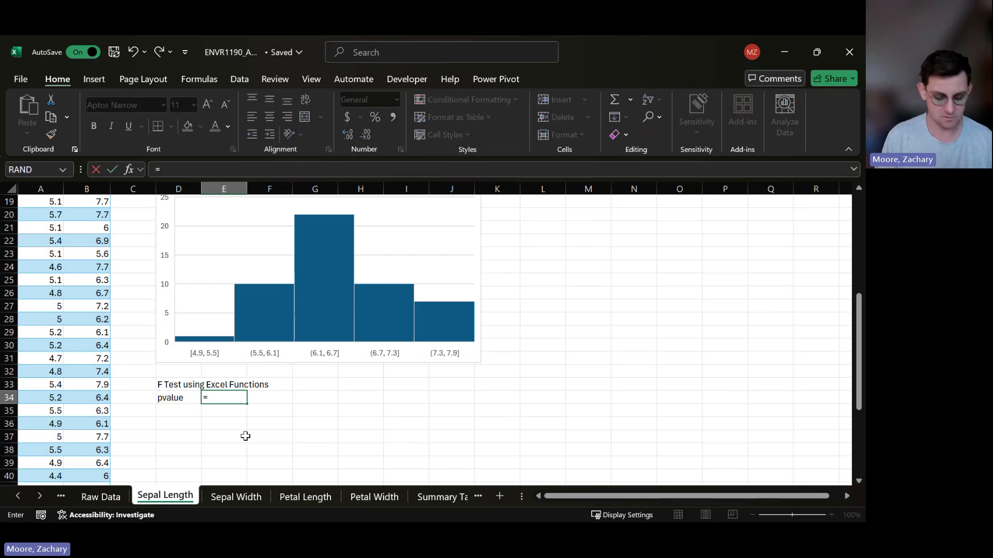
{"action": "type", "text": "F>F.TES"}
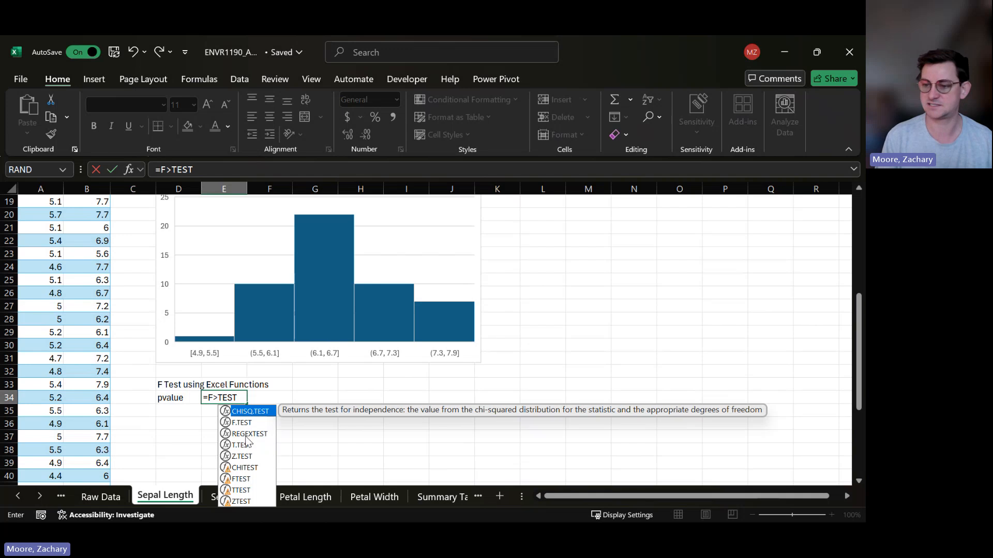
{"action": "type", "text": "T"}
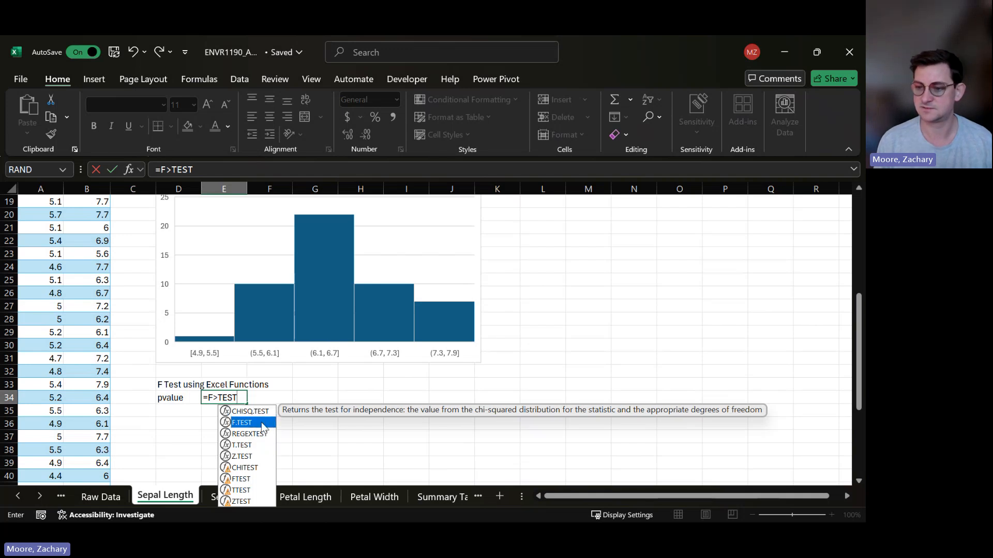
{"action": "double_click", "coordinate": [261, 423]}
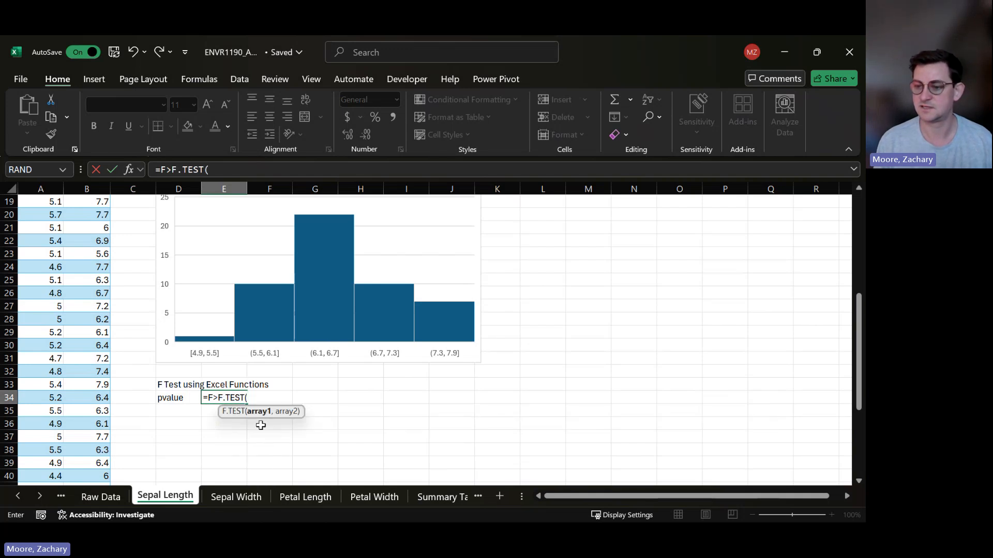
{"action": "left_click", "coordinate": [171, 169]}
{"action": "key", "text": "BackSpace"}
{"action": "key", "text": "BackSpace"}
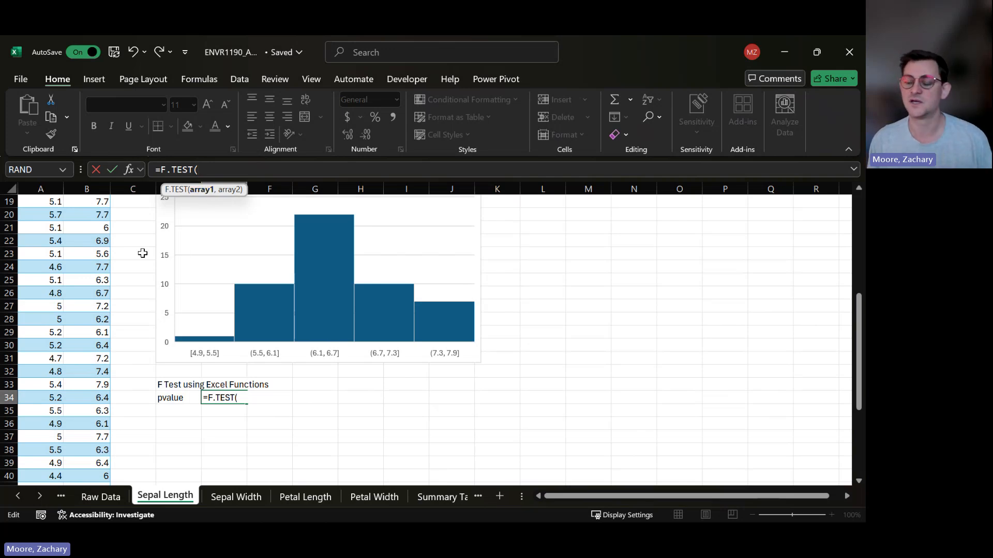
Step: Complete the F.TEST formula in E34 with the full setosa and virginica data columns as its two arrays
{"action": "scroll", "coordinate": [48, 220], "scroll_direction": "up", "scroll_amount": 6}
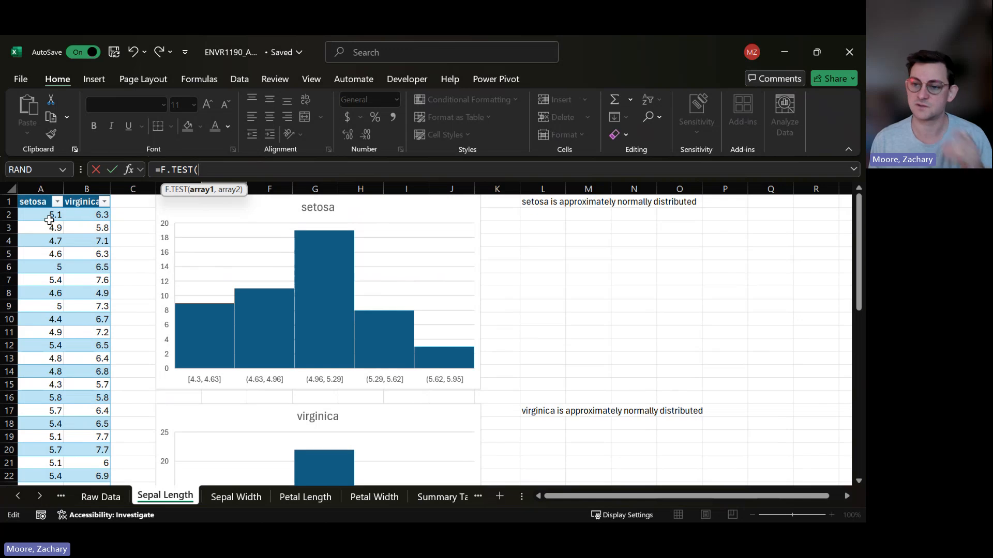
{"action": "left_click", "coordinate": [47, 212]}
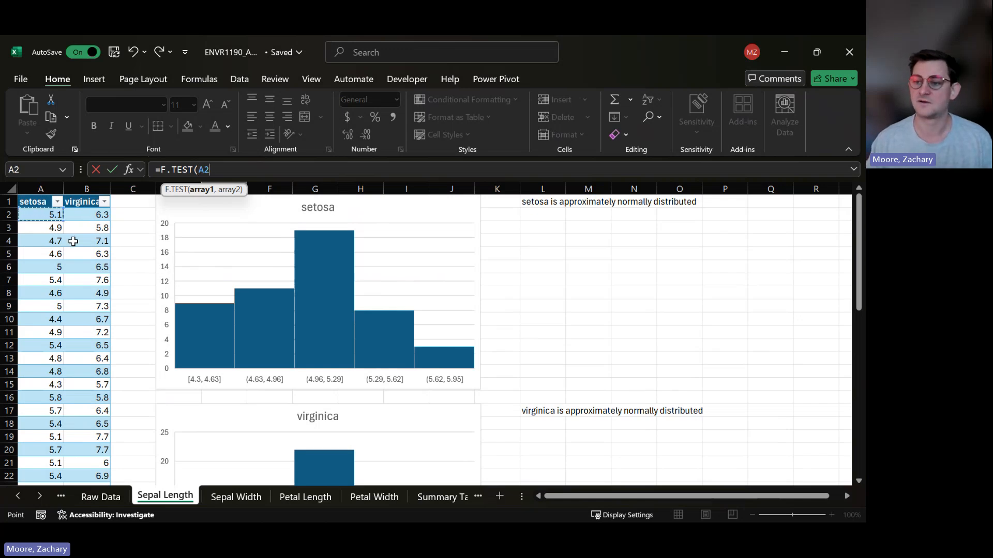
{"action": "key", "text": "ctrl+shift+Down"}
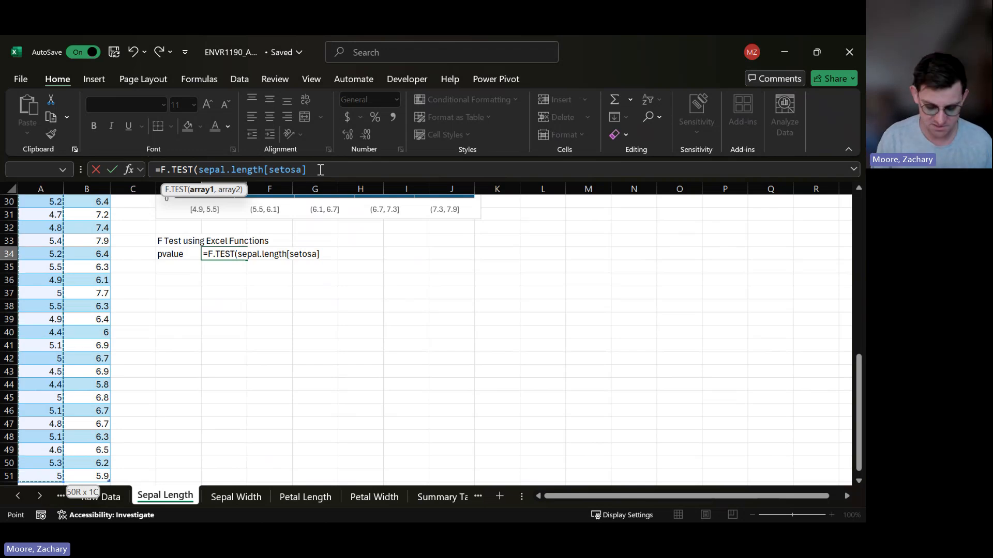
{"action": "type", "text": ","}
{"action": "scroll", "coordinate": [167, 271], "scroll_direction": "up", "scroll_amount": 10}
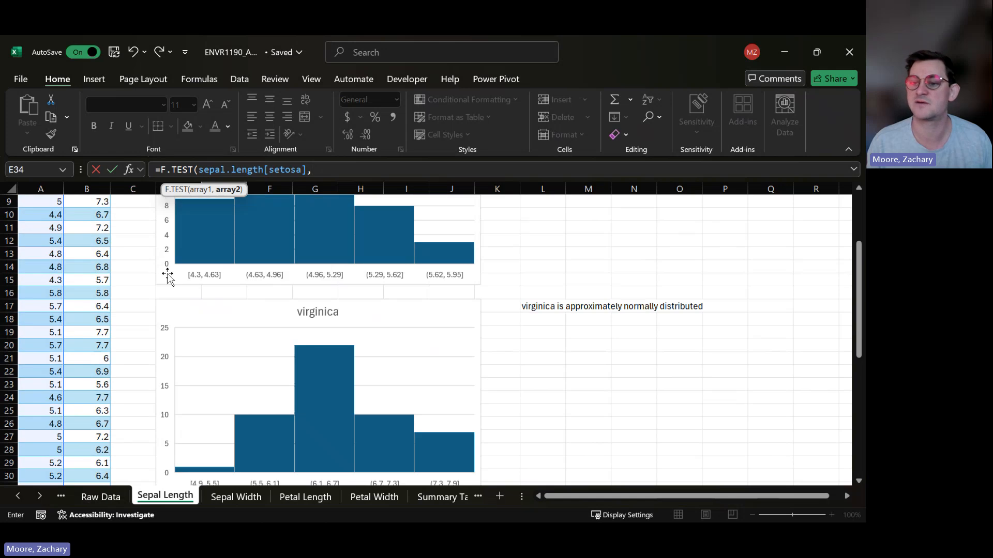
{"action": "left_click", "coordinate": [107, 215]}
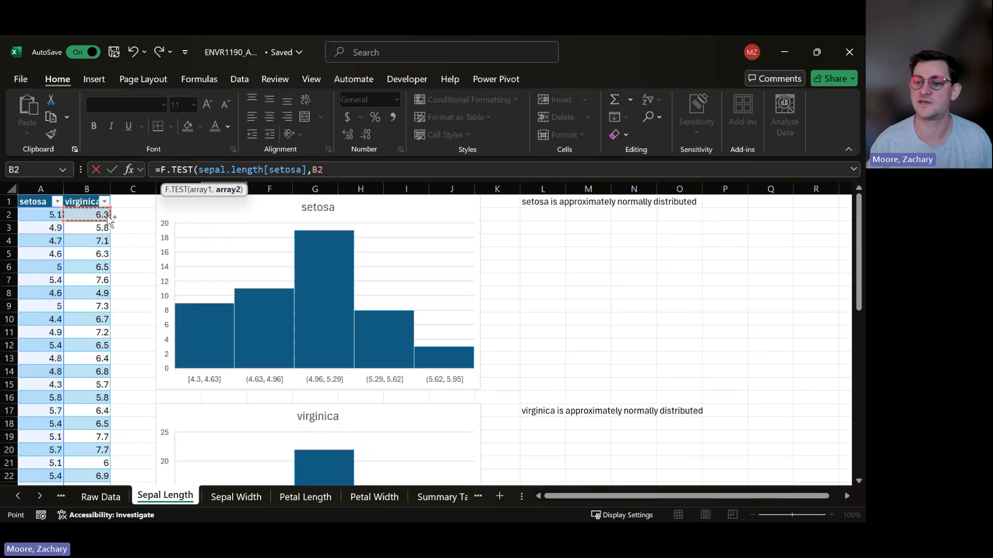
{"action": "key", "text": "ctrl+shift+Down"}
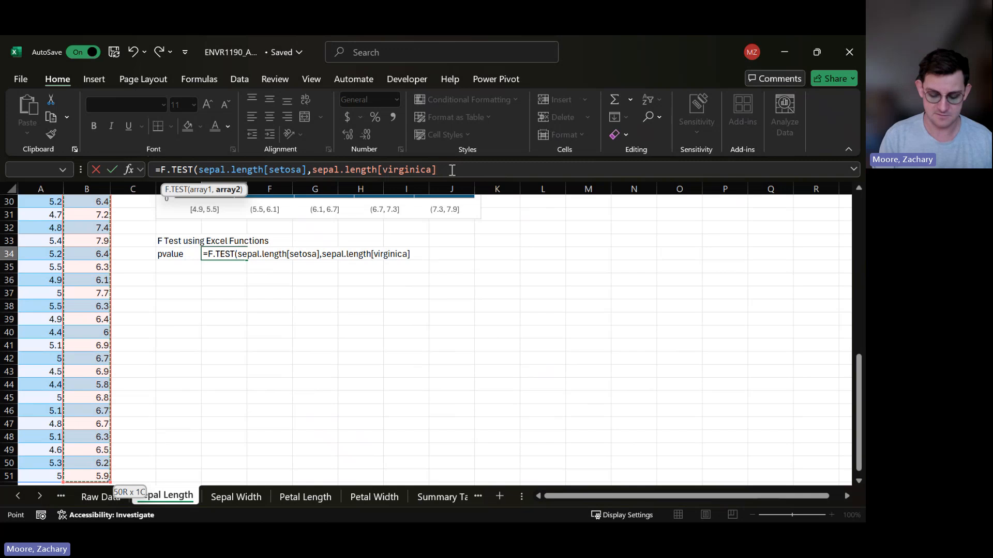
{"action": "type", "text": ")"}
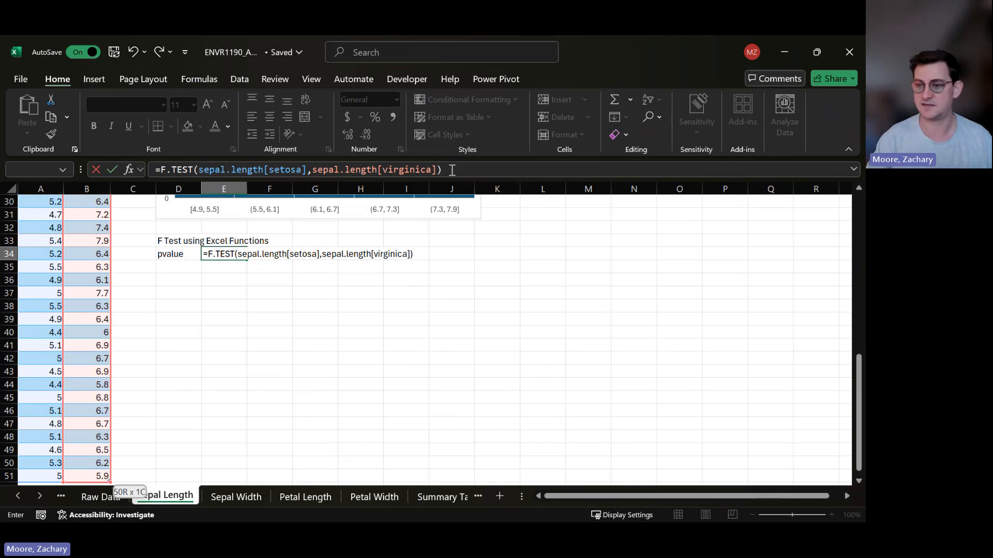
{"action": "key", "text": "Return"}
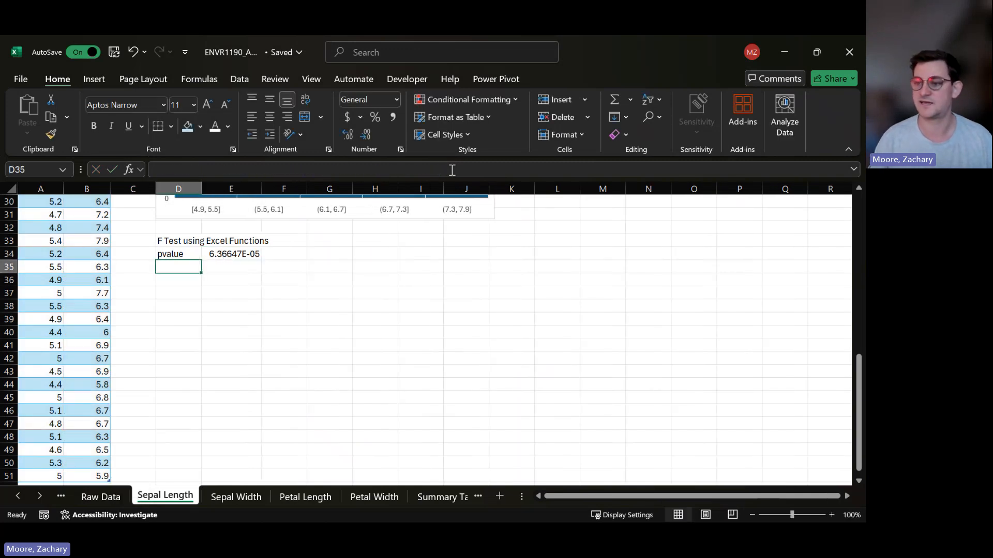
Step: Try to shorten the p-value in E34 by reducing its displayed decimal places
{"action": "left_click", "coordinate": [244, 255]}
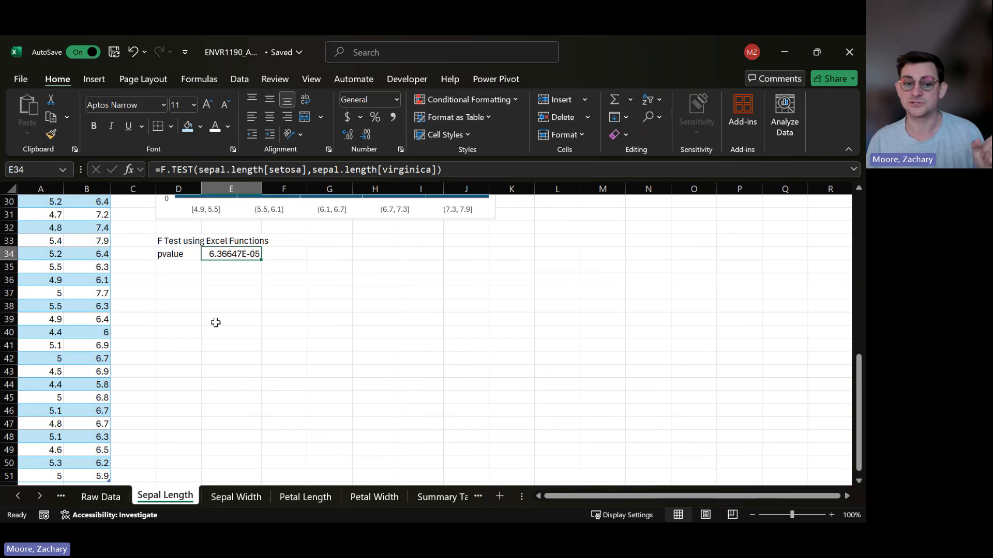
{"action": "left_click", "coordinate": [368, 134]}
{"action": "left_click", "coordinate": [368, 133]}
{"action": "left_click", "coordinate": [369, 133]}
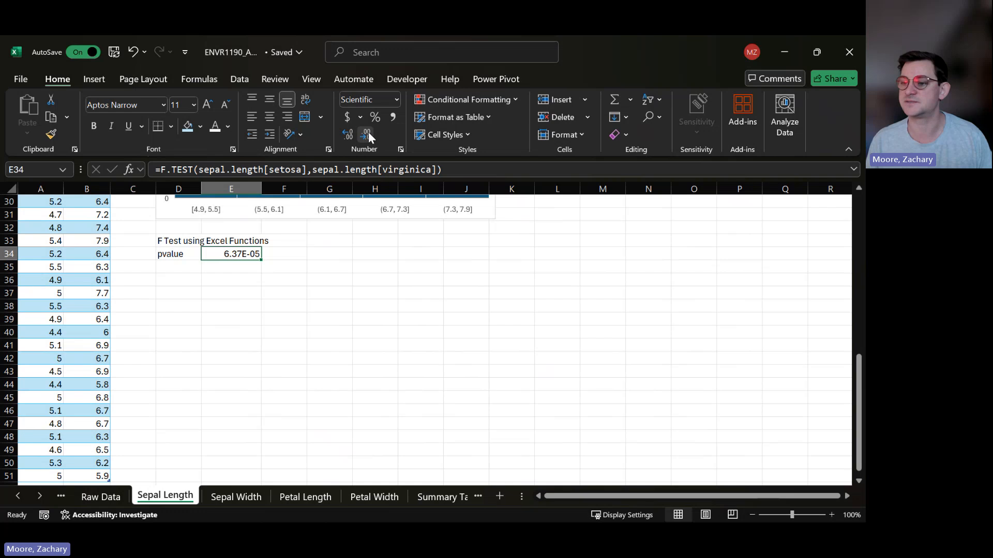
{"action": "left_click", "coordinate": [368, 133]}
{"action": "left_click", "coordinate": [368, 134]}
Step: Format the p-value in E34 as Number with six decimal places
{"action": "left_click", "coordinate": [396, 99]}
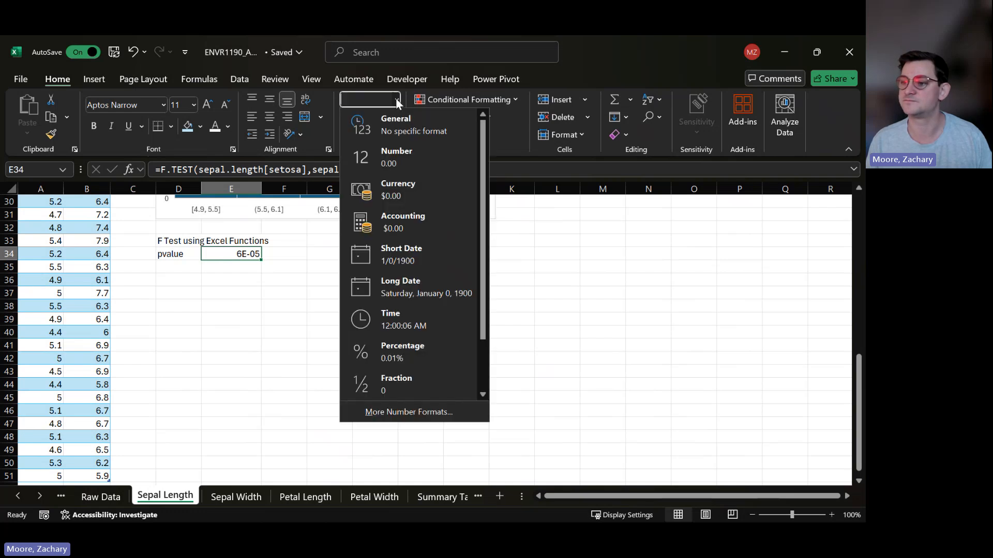
{"action": "left_click", "coordinate": [391, 157]}
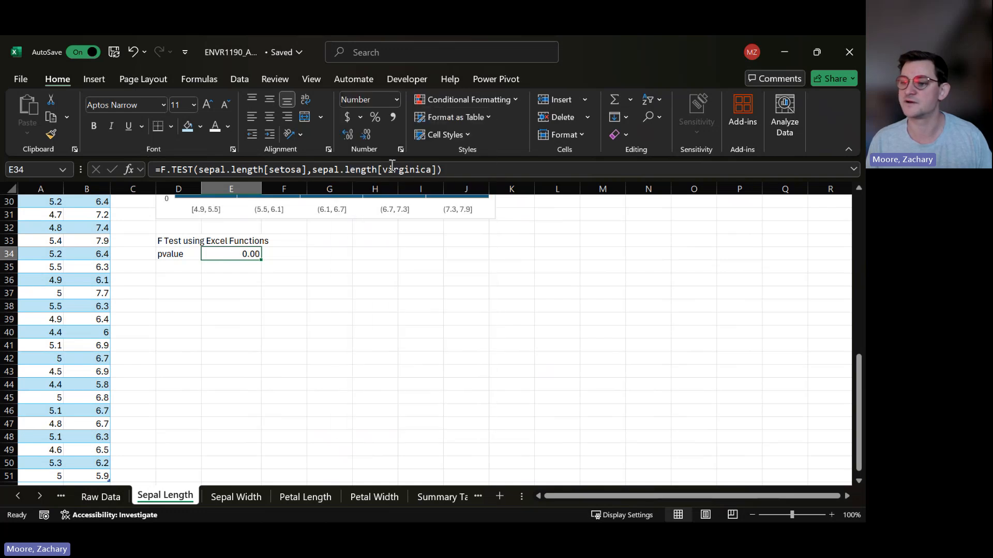
{"action": "left_click", "coordinate": [350, 133]}
{"action": "left_click", "coordinate": [350, 133]}
{"action": "left_click", "coordinate": [349, 133]}
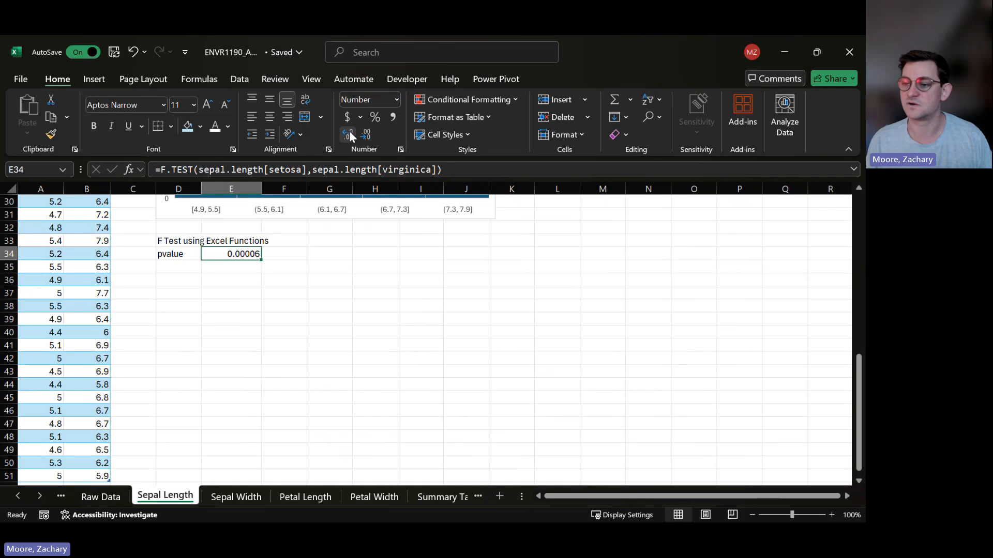
{"action": "left_click", "coordinate": [349, 133]}
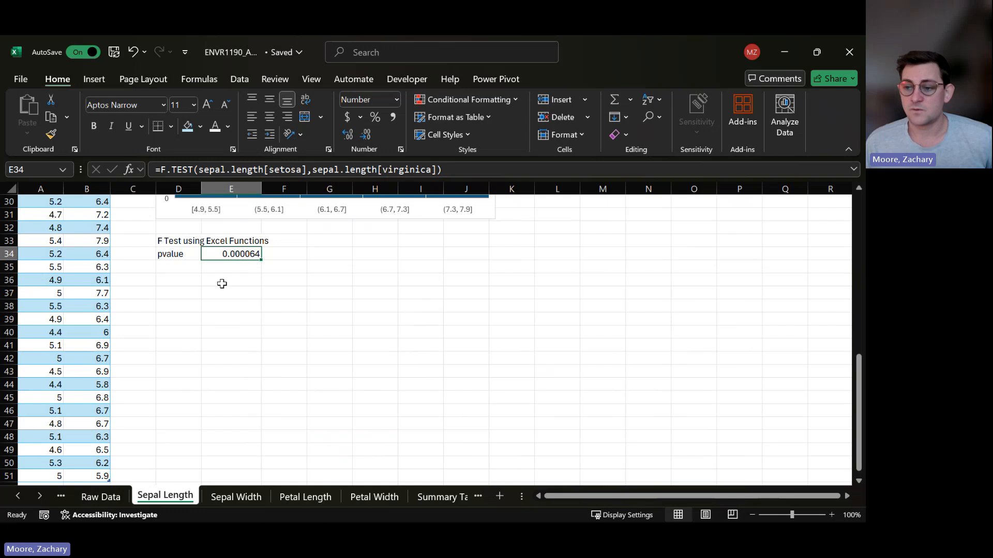
Step: Write in cell L34 "p value for the f test is < 0.05, which means we reject the null hypothesis that variances are equal"
{"action": "left_click", "coordinate": [342, 254]}
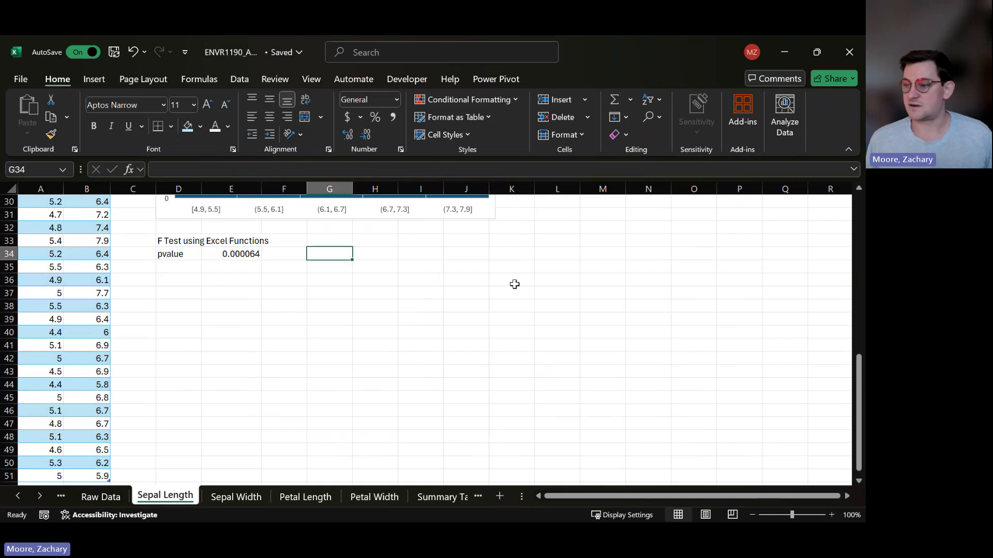
{"action": "left_click", "coordinate": [515, 254]}
{"action": "scroll", "coordinate": [554, 300], "scroll_direction": "up", "scroll_amount": 10}
{"action": "scroll", "coordinate": [557, 304], "scroll_direction": "down", "scroll_amount": 6}
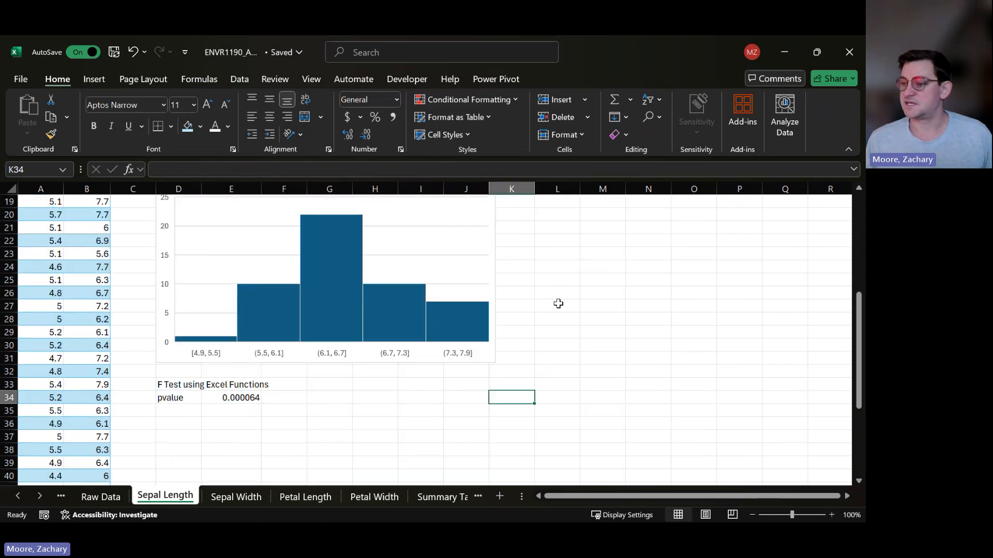
{"action": "left_click", "coordinate": [555, 401]}
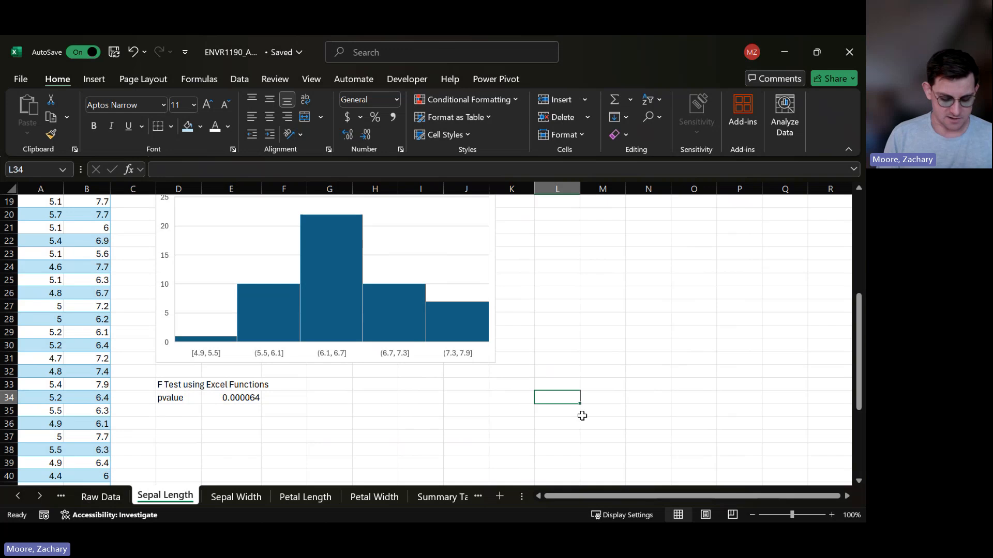
{"action": "type", "text": "p value"}
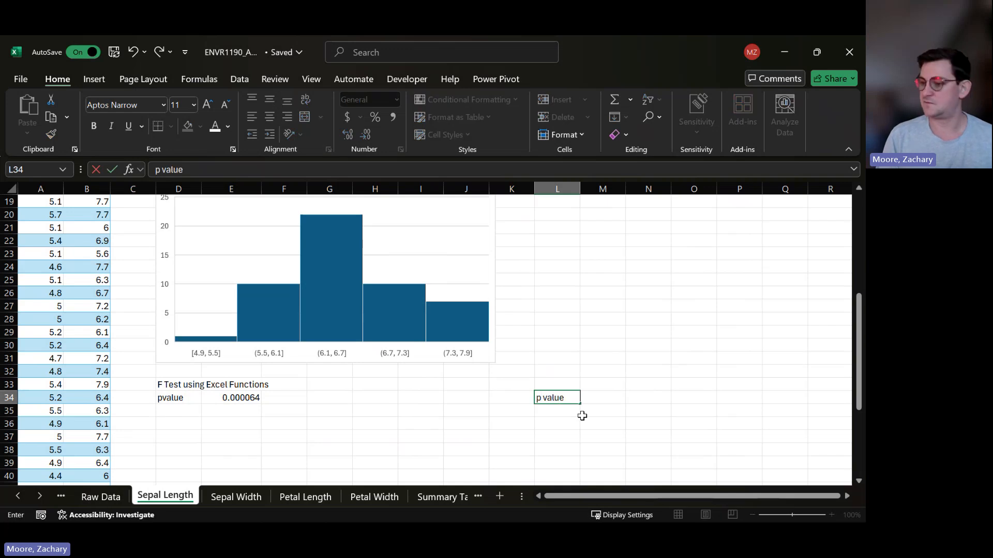
{"action": "type", "text": " for the f"}
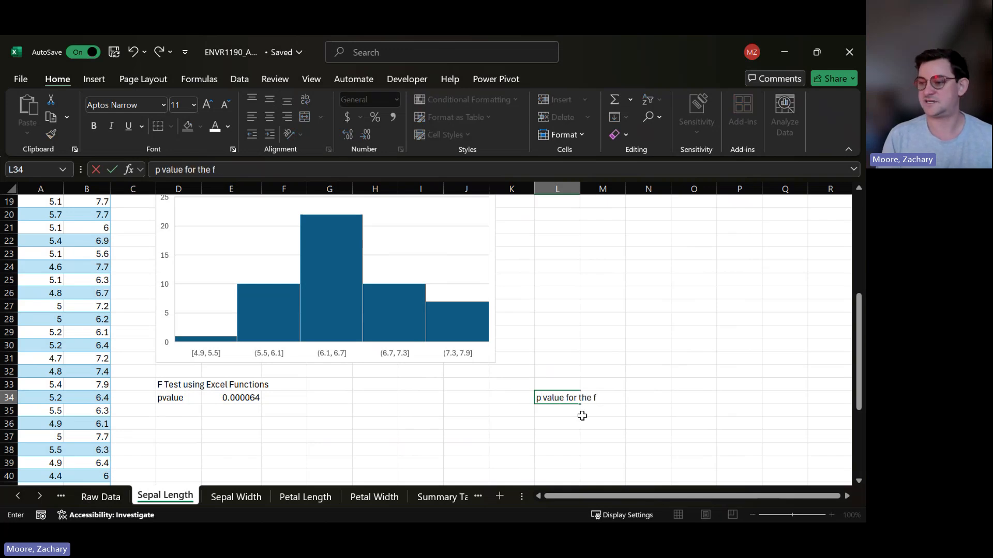
{"action": "type", "text": " test is < 0"}
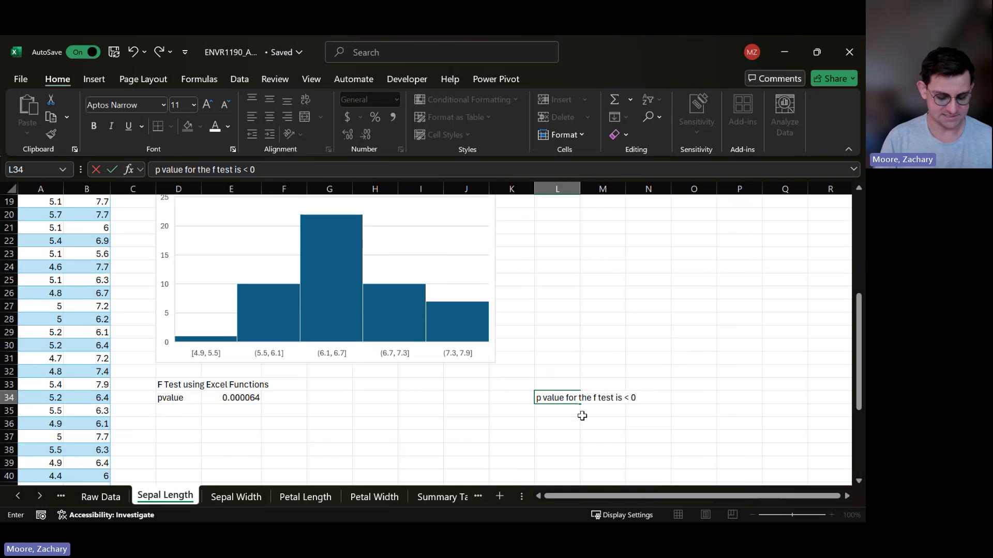
{"action": "type", "text": ".05, whi"}
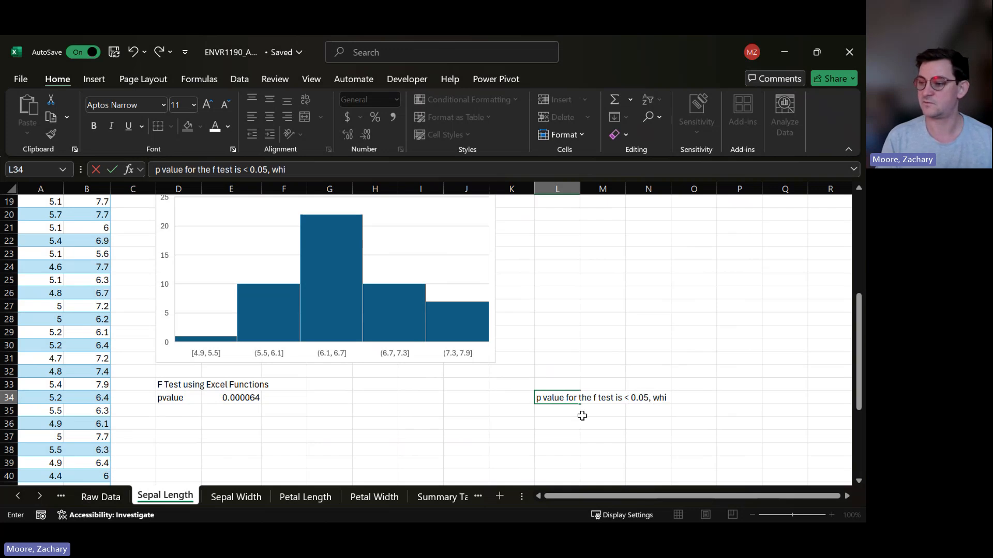
{"action": "type", "text": "ch means we reject the "}
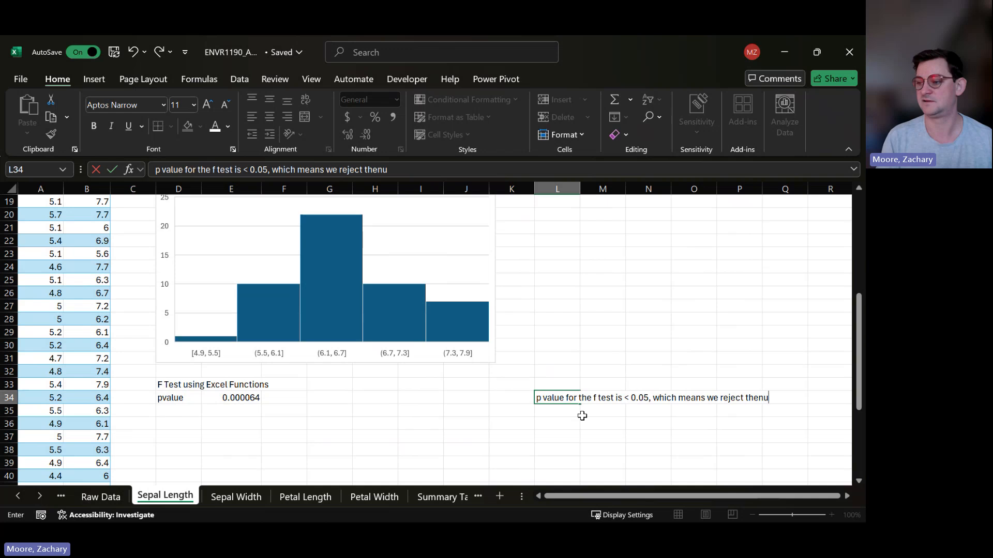
{"action": "type", "text": "n"}
{"action": "key", "text": "BackSpace"}
{"action": "type", "text": "null hypo"}
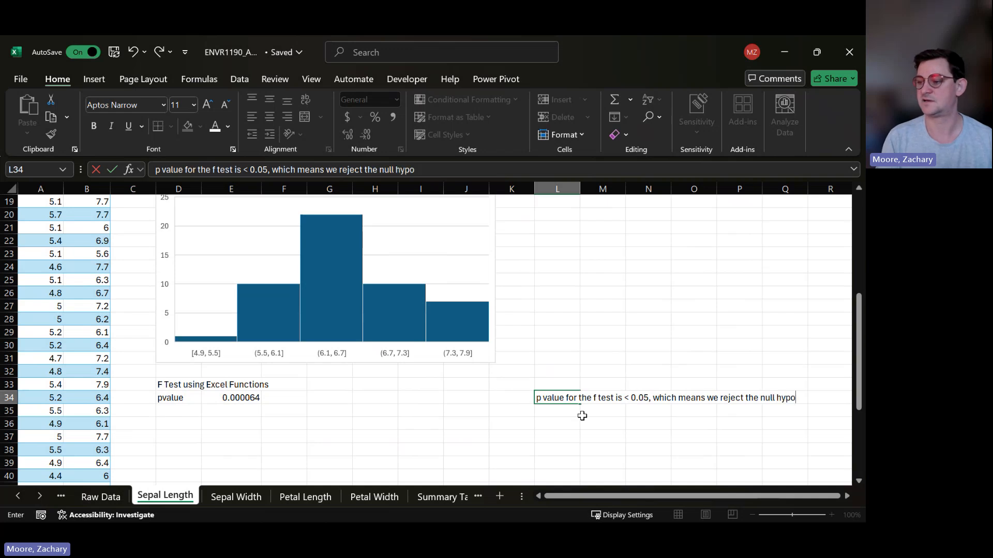
{"action": "type", "text": "thesis that "}
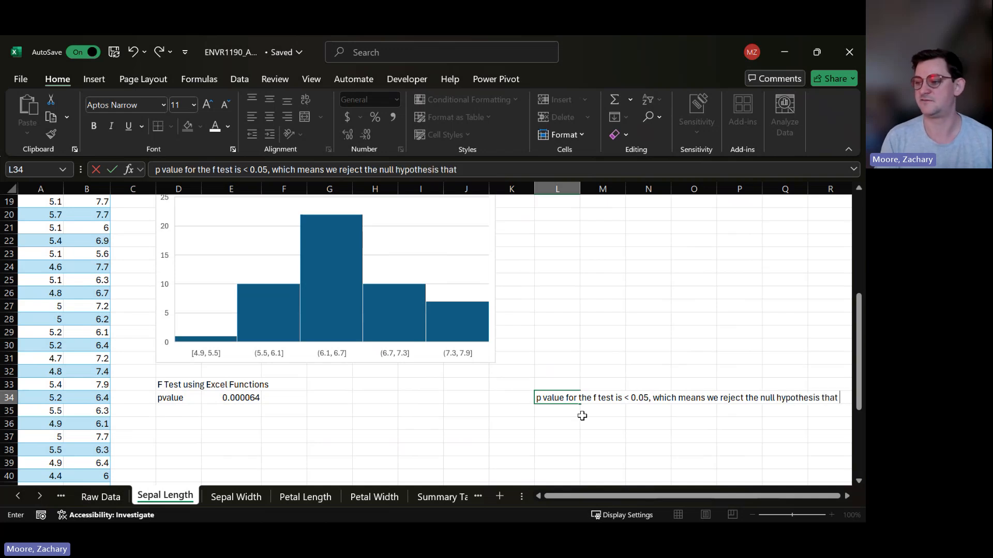
{"action": "type", "text": "variances are equal"}
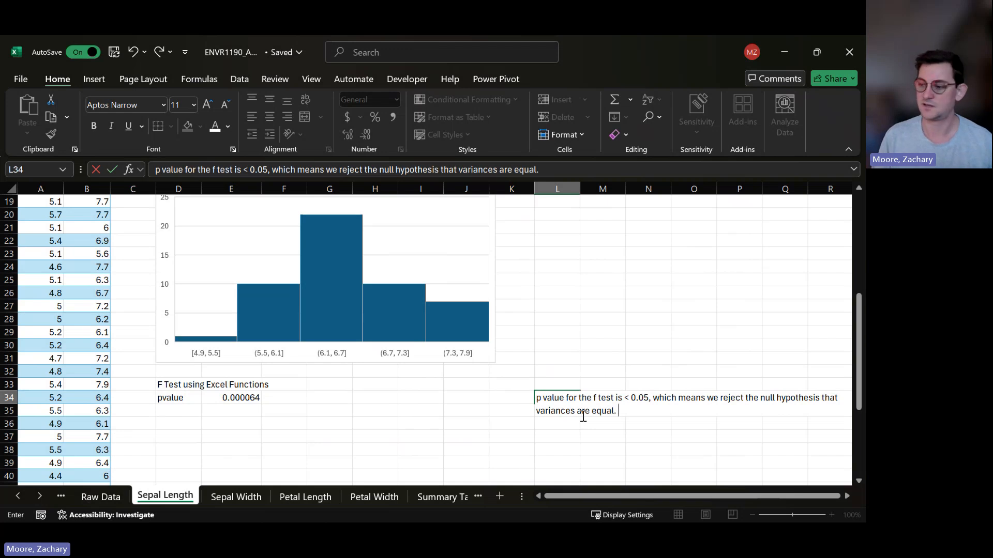
Step: Finish the note in L34 with the sentence "This means that we use the T test assuming unequal variances."
{"action": "type", "text": ". This means tha"}
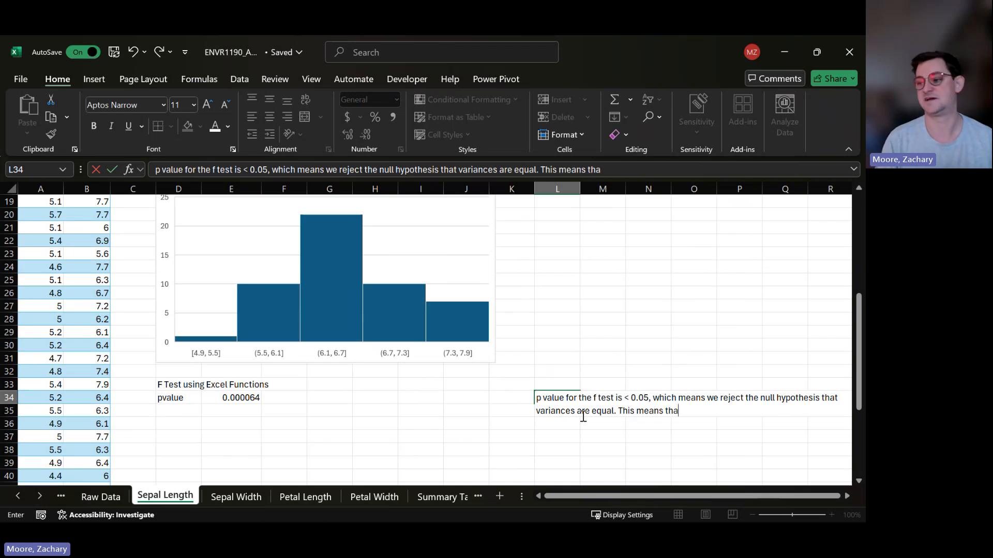
{"action": "type", "text": "t we use the T"}
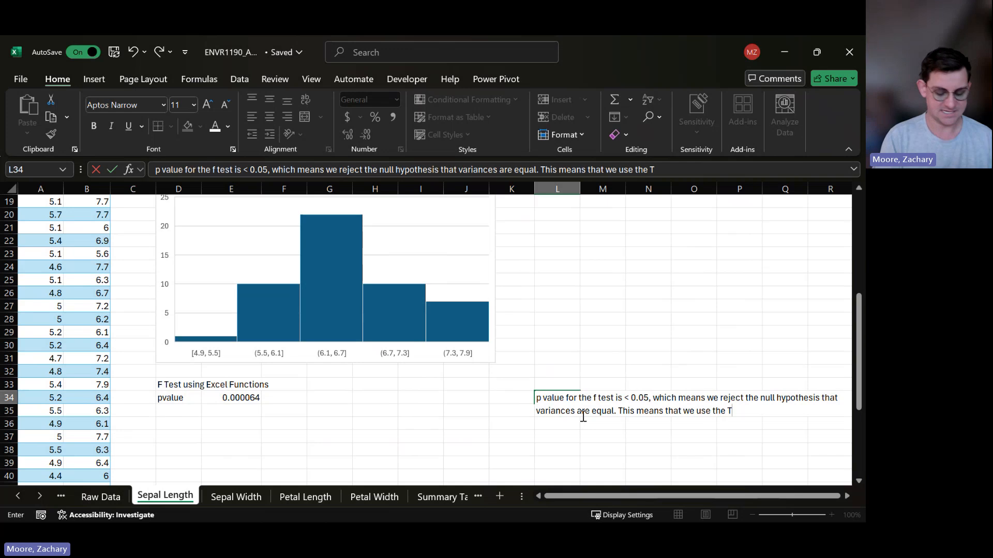
{"action": "type", "text": " test assuming unequ"}
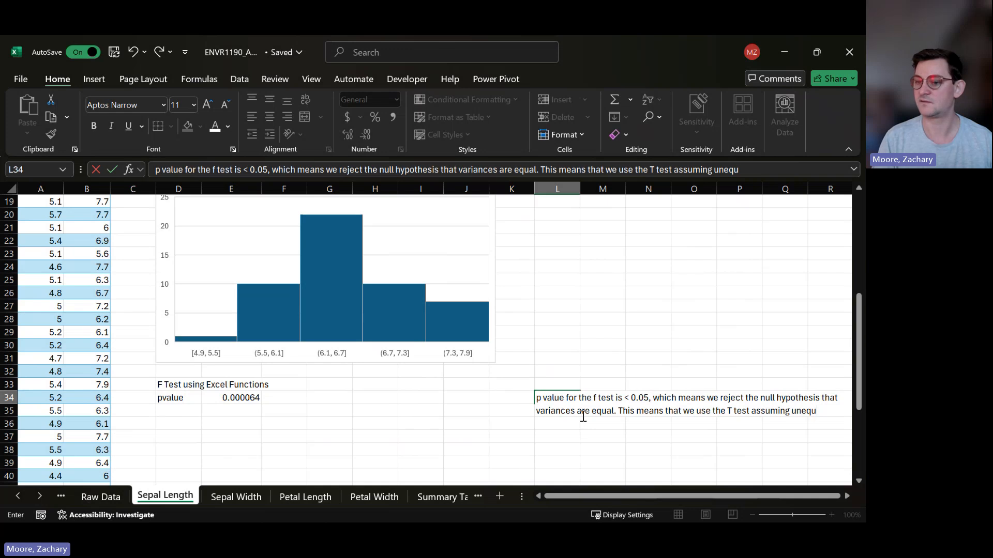
{"action": "type", "text": "al variances"}
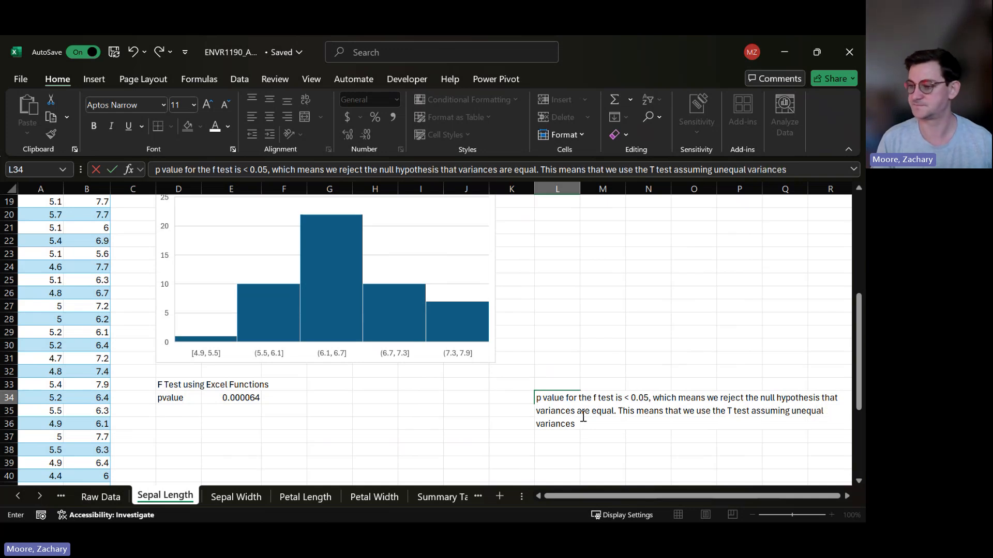
{"action": "type", "text": "."}
{"action": "key", "text": "Return"}
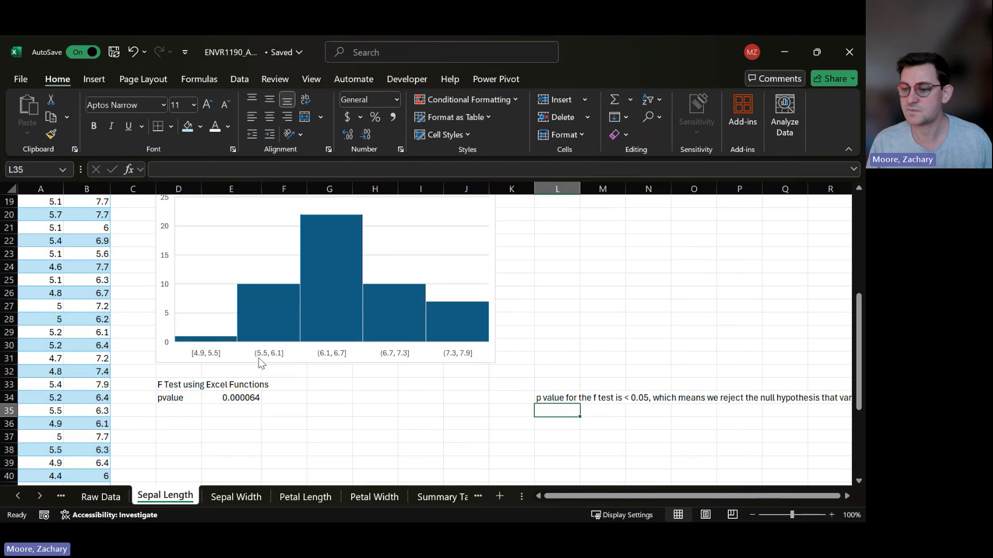
Step: Review the F-test p-value in E34 against the setosa and virginica data and the interpretation note in L34
{"action": "left_click", "coordinate": [552, 398]}
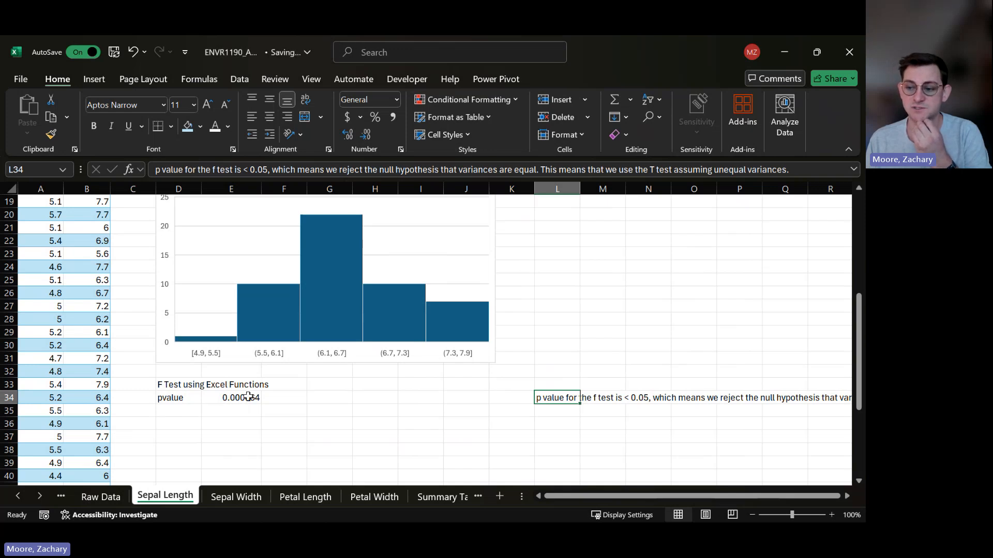
{"action": "left_click", "coordinate": [230, 399]}
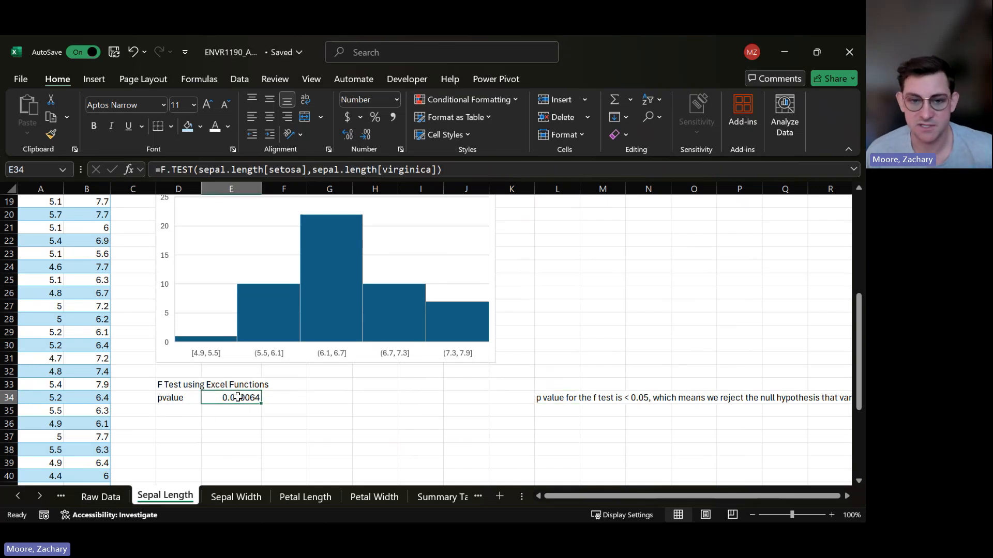
{"action": "left_click", "coordinate": [87, 272]}
{"action": "left_click", "coordinate": [37, 273]}
{"action": "left_click", "coordinate": [92, 269]}
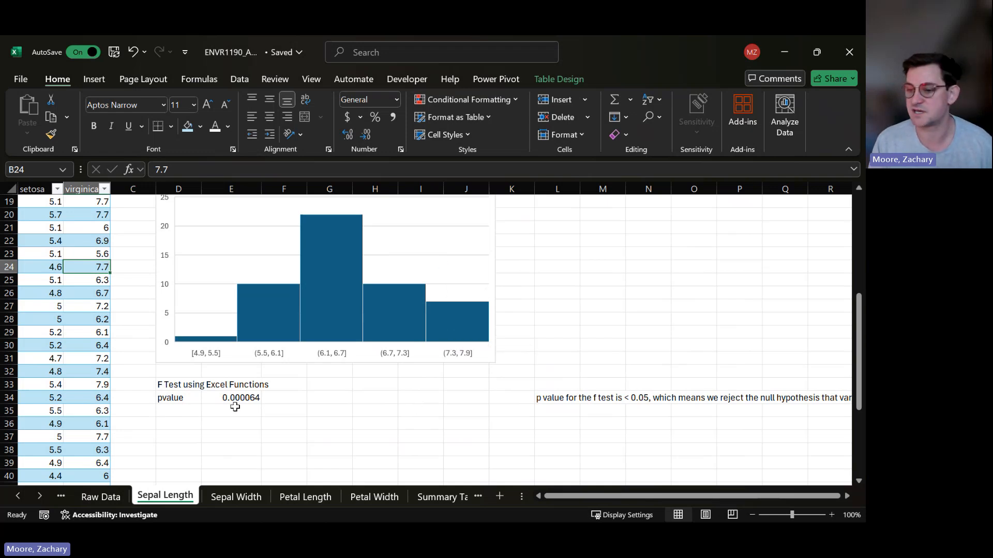
{"action": "left_click", "coordinate": [248, 398]}
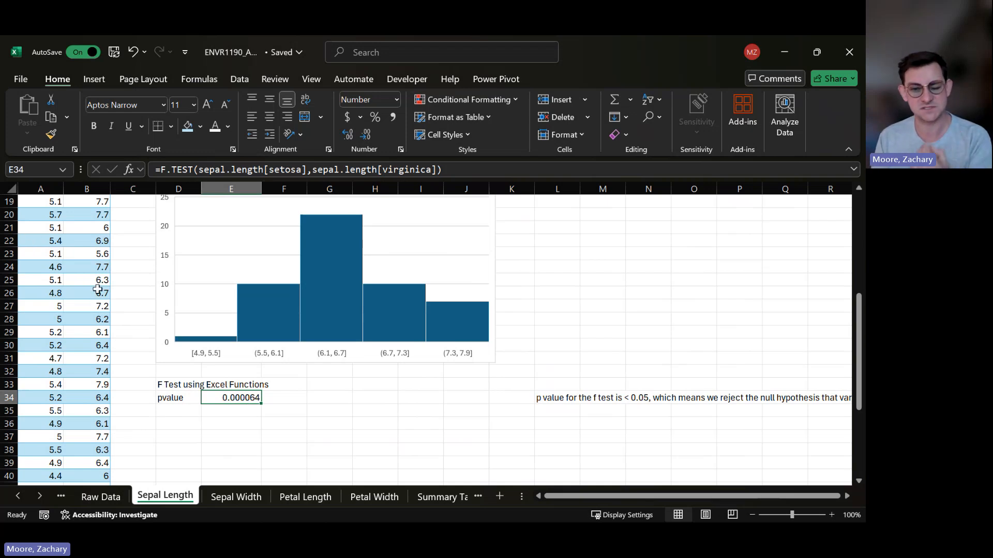
{"action": "left_click", "coordinate": [565, 398]}
{"action": "left_click", "coordinate": [242, 397]}
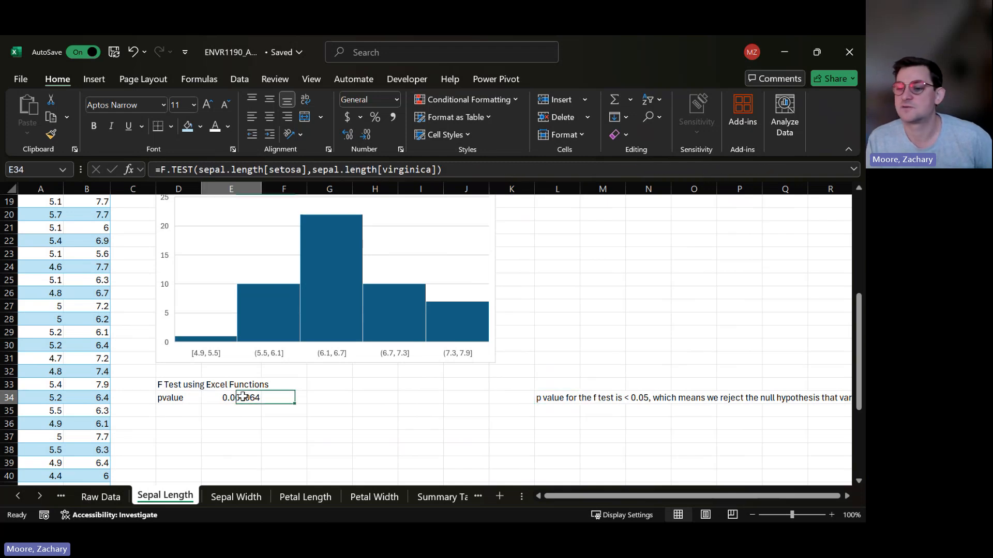
{"action": "left_click", "coordinate": [563, 399]}
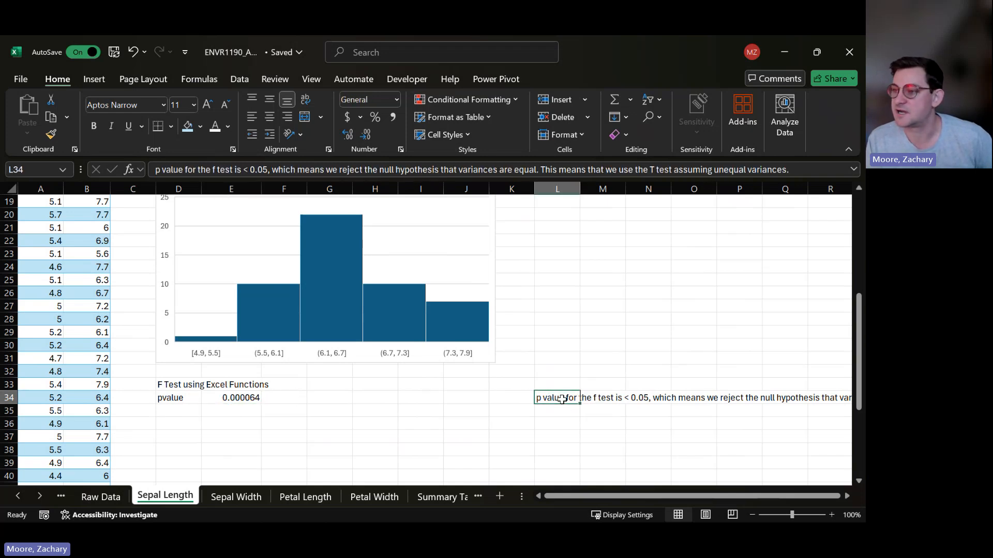
Step: Check among the available Excel add-ins that Analysis ToolPak is enabled
{"action": "scroll", "coordinate": [182, 394], "scroll_direction": "down", "scroll_amount": 3}
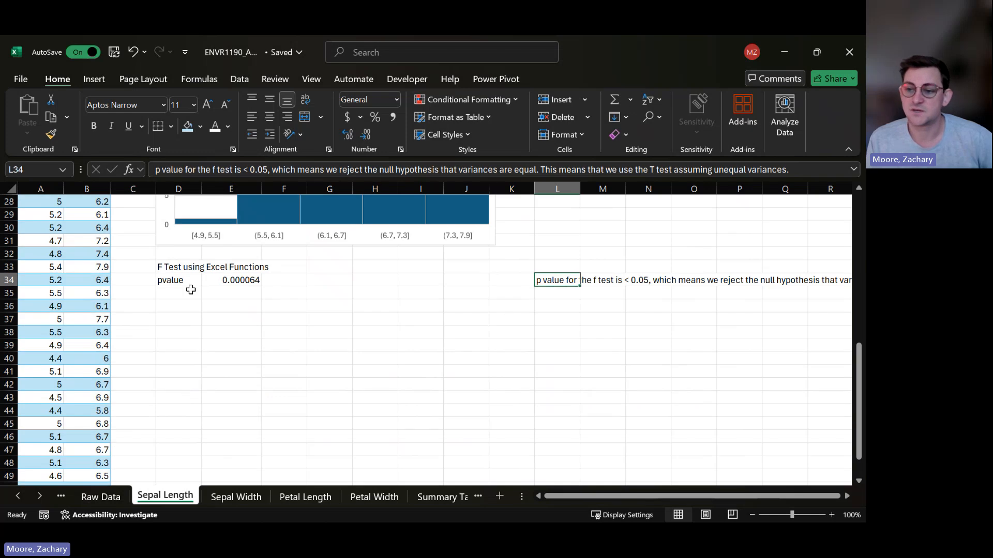
{"action": "left_click", "coordinate": [185, 310]}
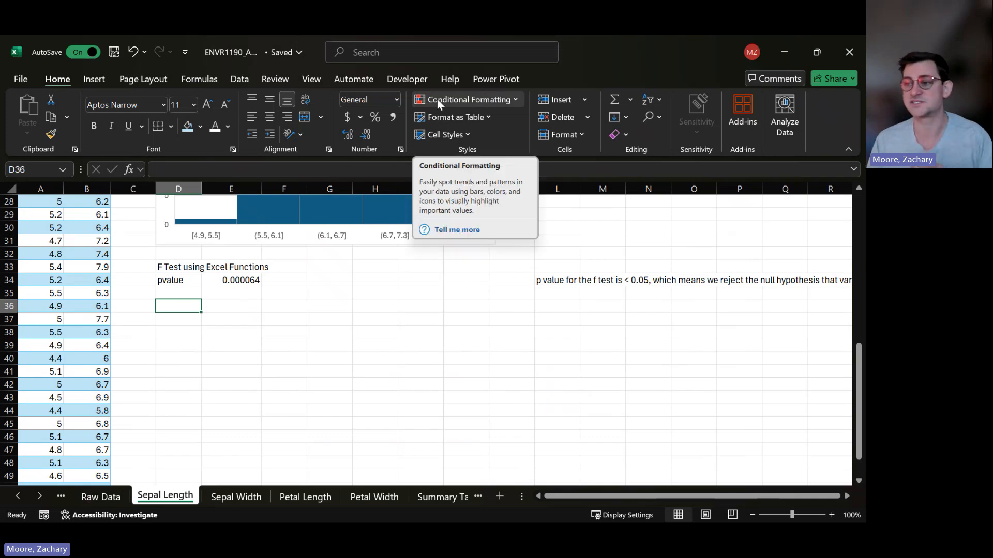
{"action": "left_click", "coordinate": [237, 79]}
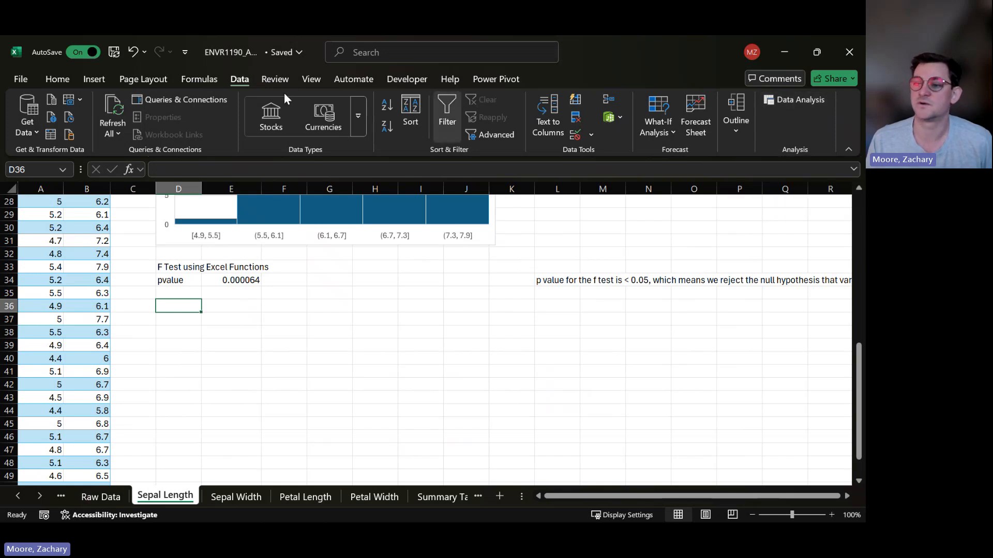
{"action": "left_click", "coordinate": [23, 77]}
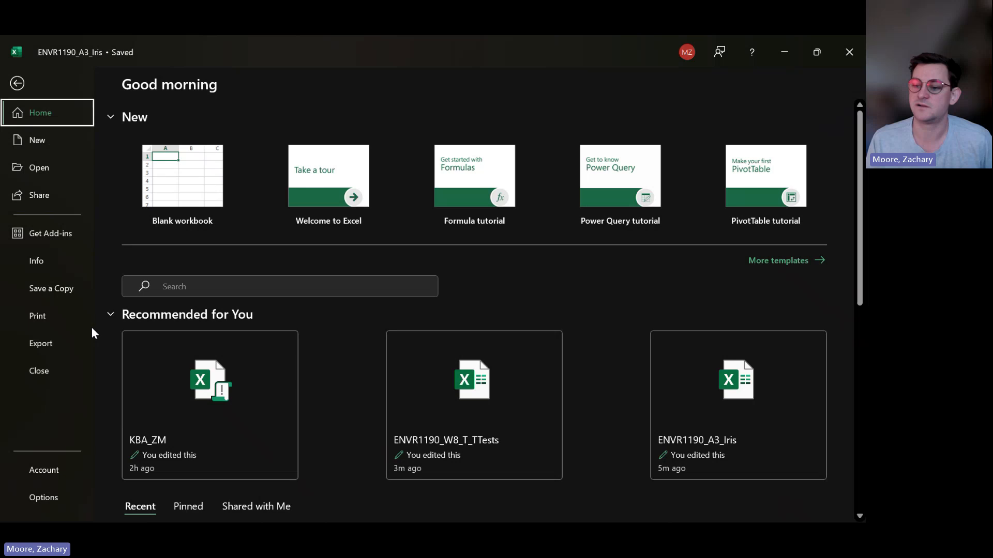
{"action": "left_click", "coordinate": [43, 496]}
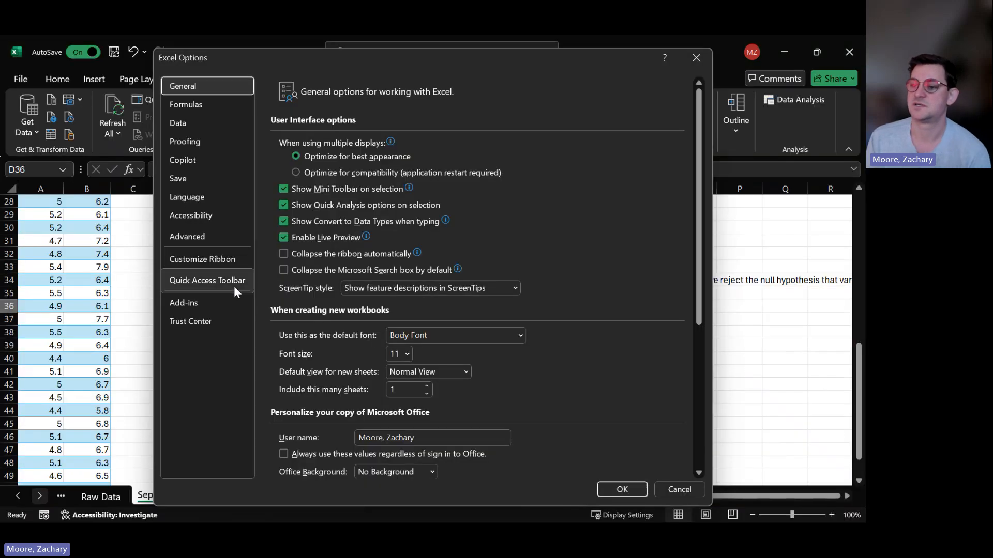
{"action": "left_click", "coordinate": [215, 305]}
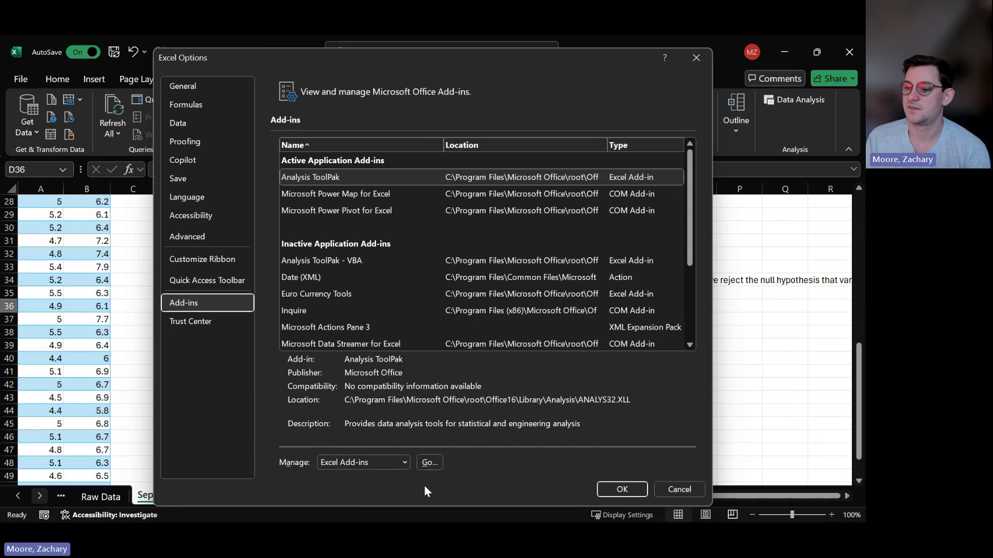
{"action": "left_click", "coordinate": [402, 463]}
{"action": "left_click", "coordinate": [402, 464]}
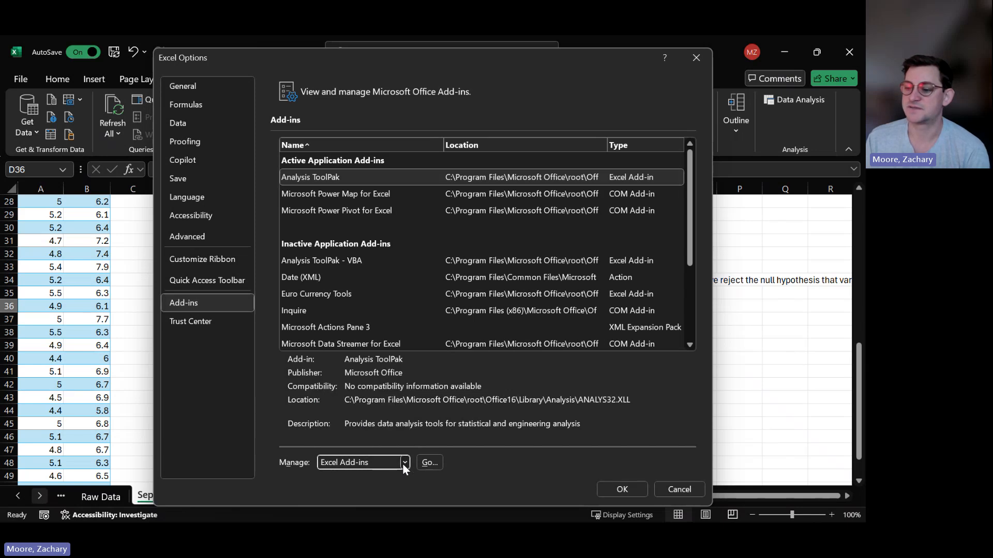
{"action": "left_click", "coordinate": [430, 463]}
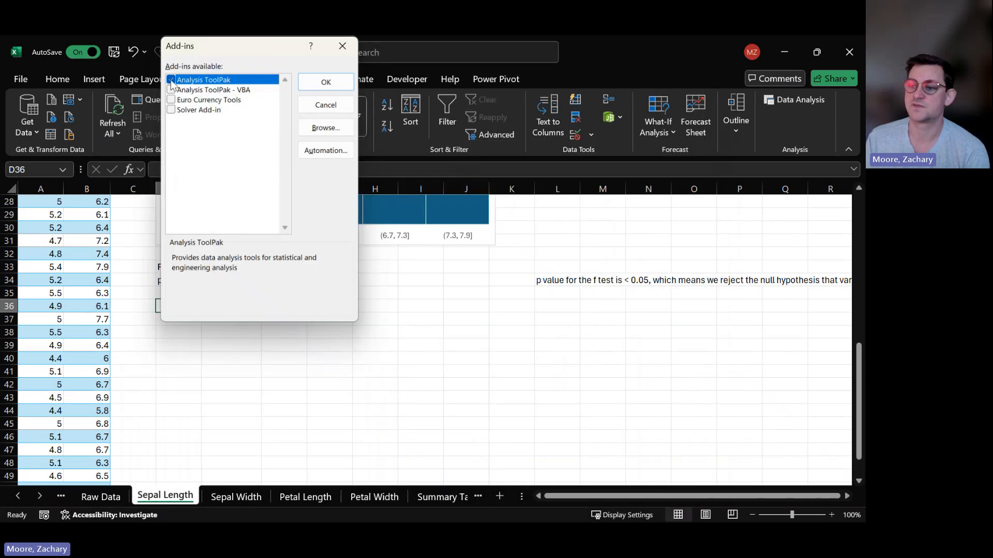
{"action": "left_click", "coordinate": [334, 82]}
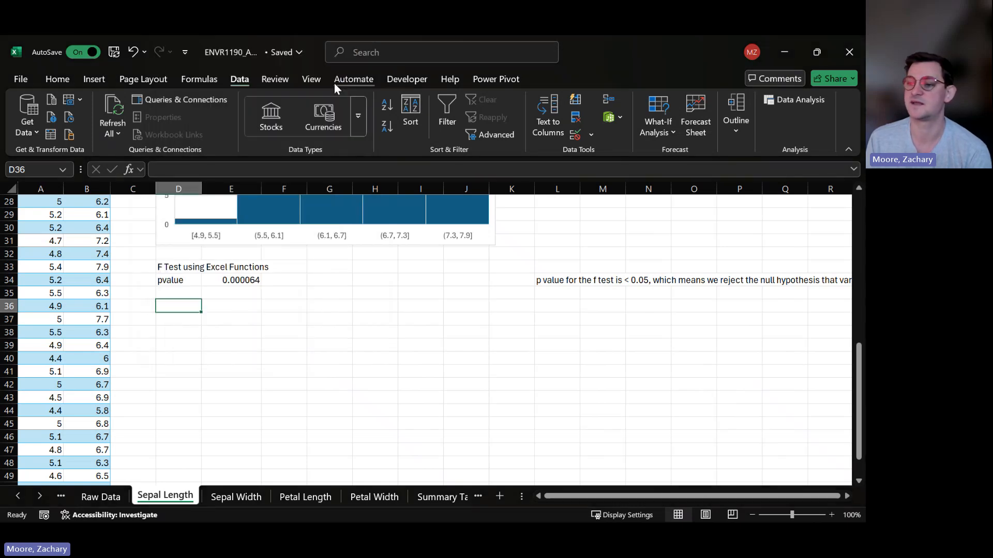
Step: Start the F-Test Two-Sample for Variances analysis and set its Variable 1 range to the setosa values A2:A51
{"action": "left_click", "coordinate": [803, 101]}
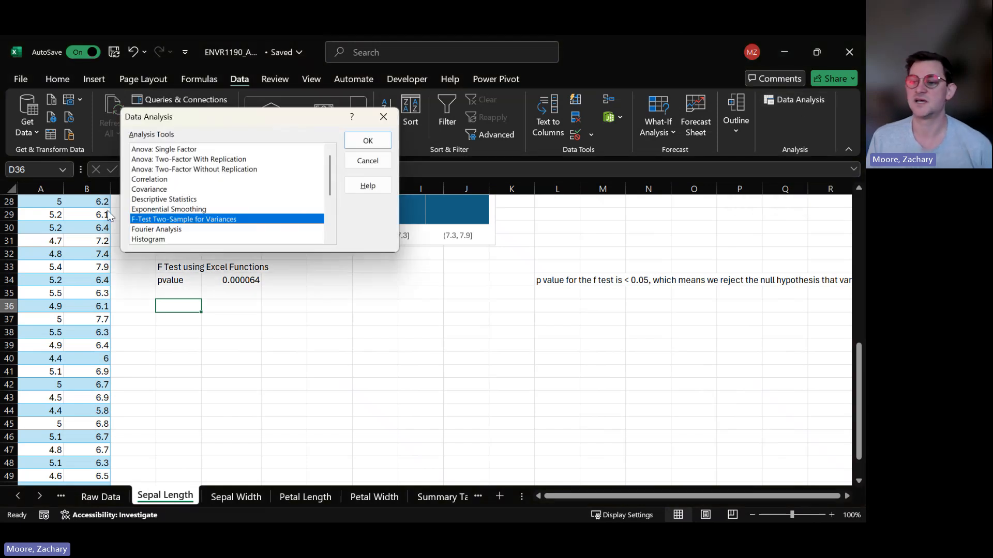
{"action": "scroll", "coordinate": [197, 172], "scroll_direction": "down", "scroll_amount": 3}
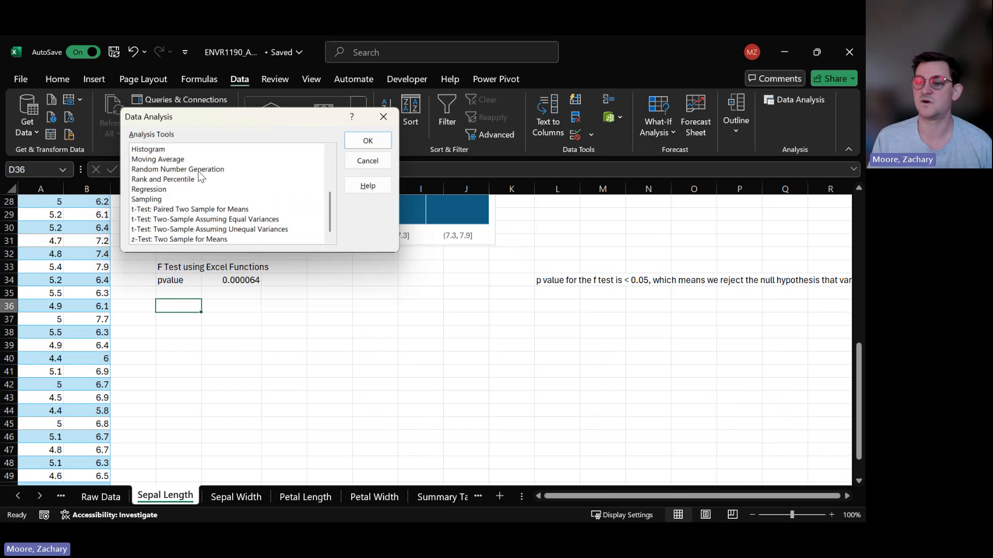
{"action": "scroll", "coordinate": [207, 220], "scroll_direction": "up", "scroll_amount": 3}
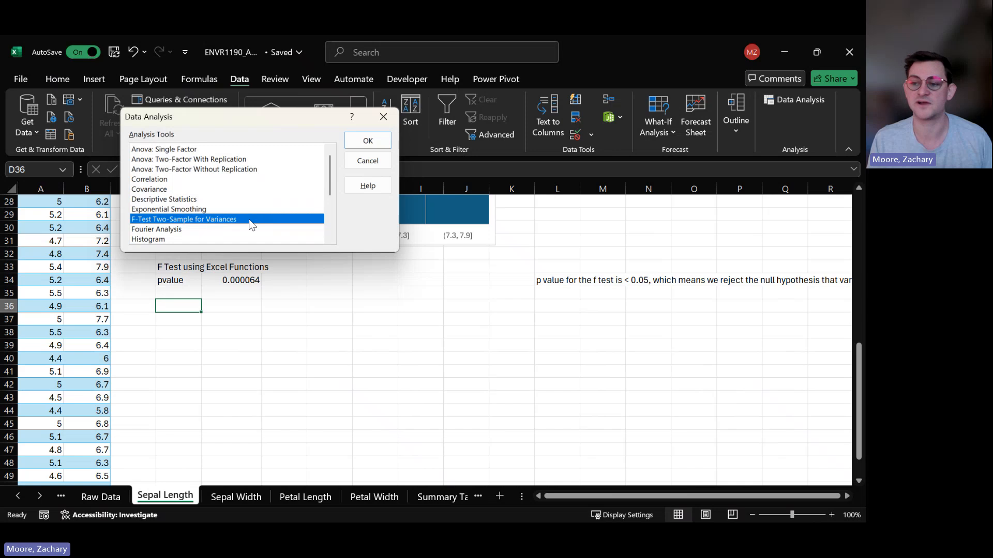
{"action": "left_click", "coordinate": [372, 140]}
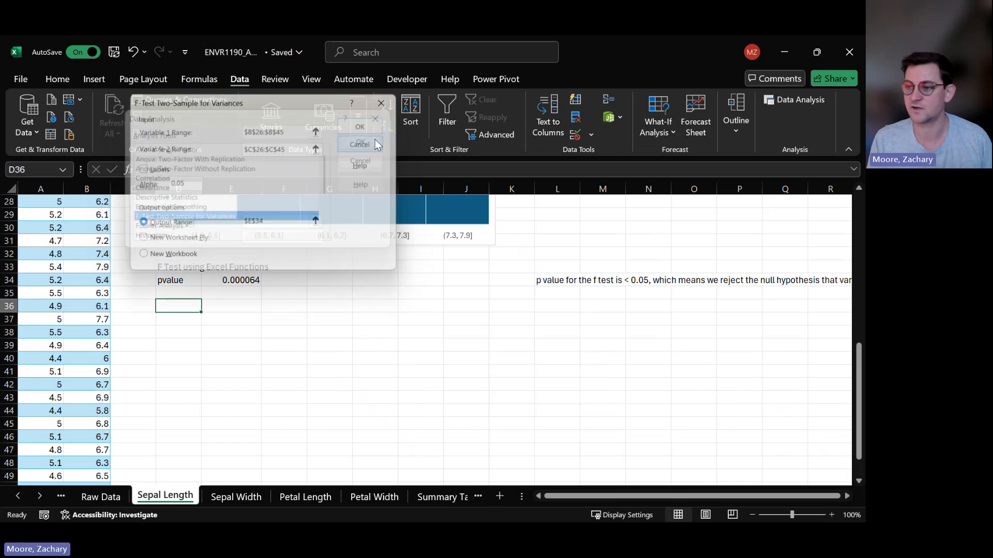
{"action": "left_click", "coordinate": [291, 129]}
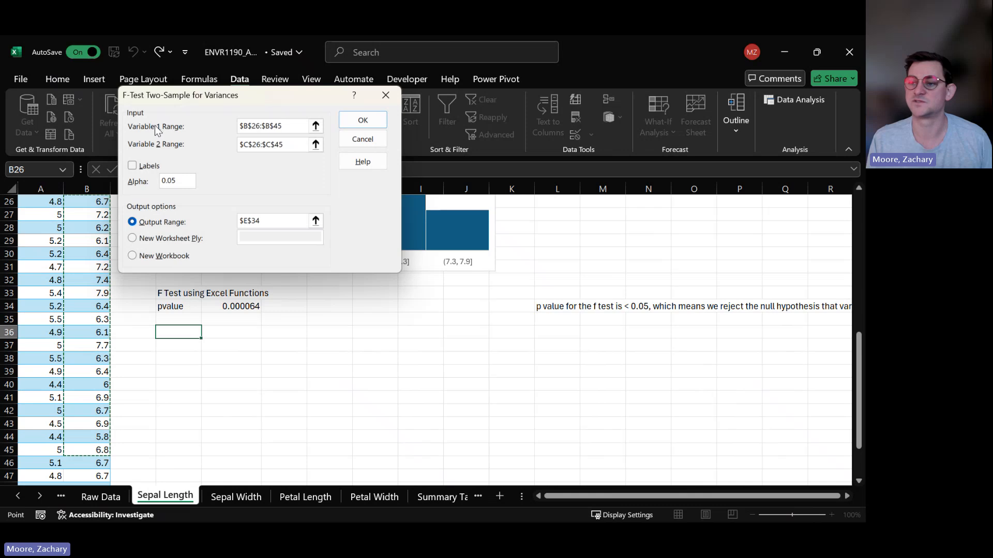
{"action": "scroll", "coordinate": [69, 287], "scroll_direction": "up", "scroll_amount": 4}
{"action": "scroll", "coordinate": [69, 287], "scroll_direction": "up", "scroll_amount": 4}
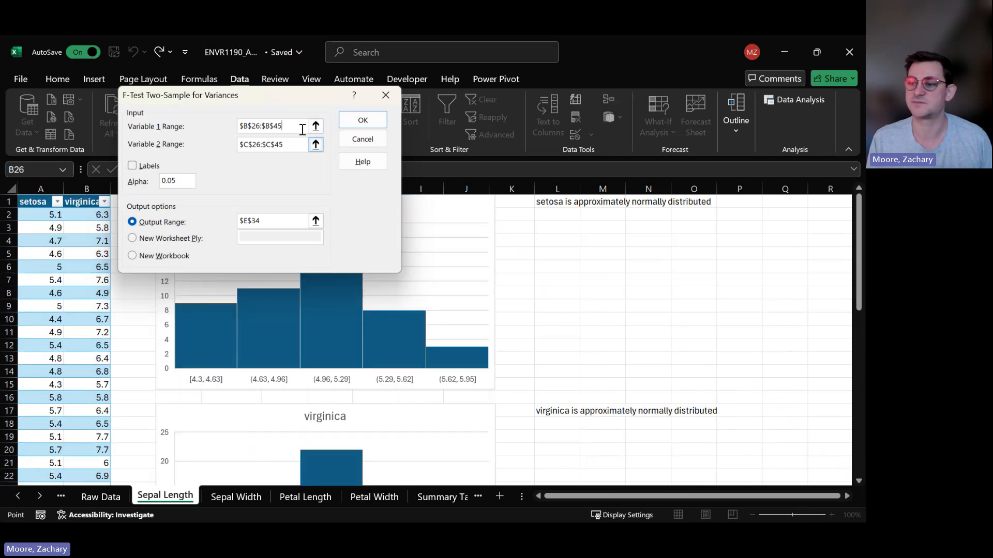
{"action": "left_click_drag", "start_coordinate": [292, 127], "coordinate": [219, 127]}
{"action": "left_click", "coordinate": [39, 218]}
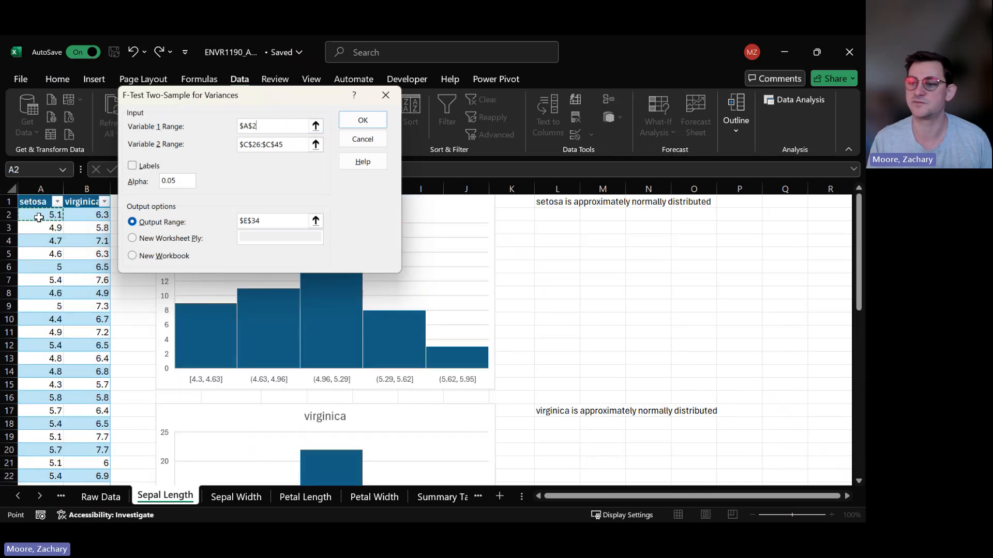
{"action": "key", "text": "ctrl+shift+Down"}
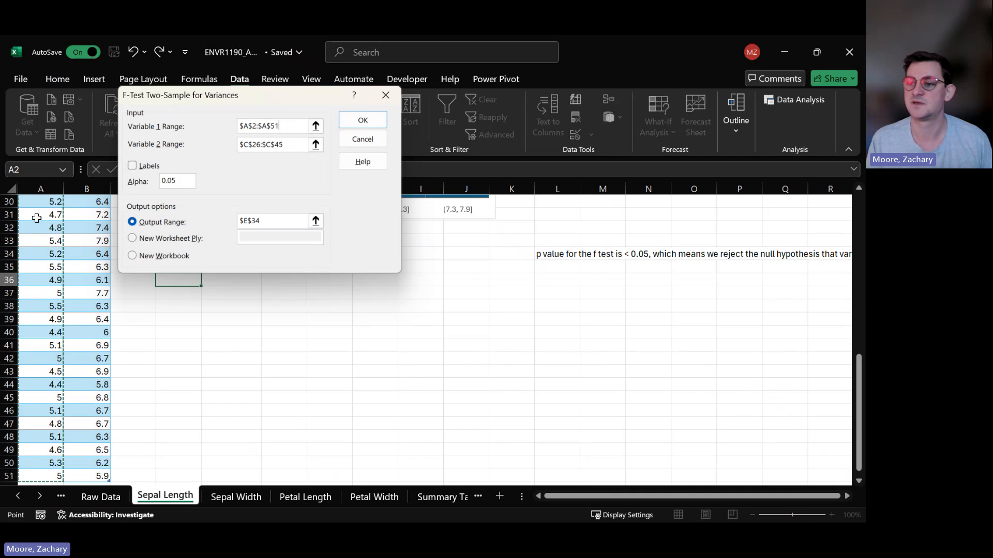
Step: Set the F-test's Variable 2 range to the virginica values B2:B51
{"action": "left_click", "coordinate": [288, 146]}
{"action": "left_click_drag", "start_coordinate": [286, 145], "coordinate": [239, 148]}
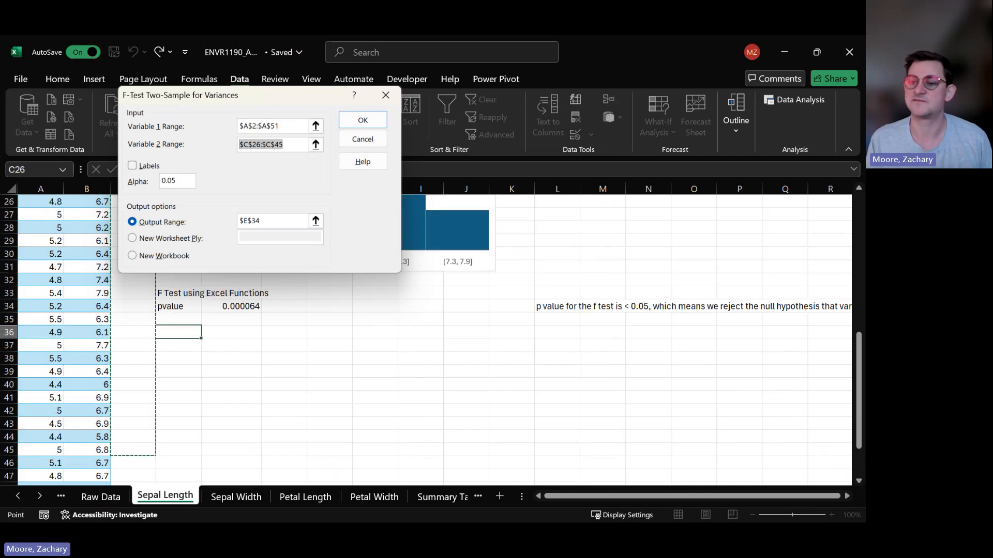
{"action": "scroll", "coordinate": [62, 265], "scroll_direction": "up", "scroll_amount": 8}
{"action": "left_click", "coordinate": [94, 214]}
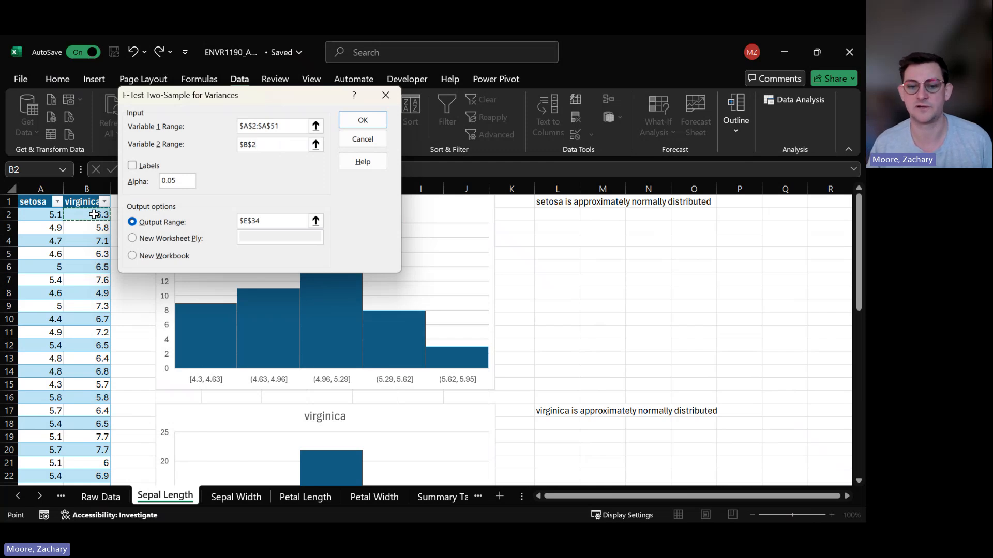
{"action": "key", "text": "ctrl+shift+Down"}
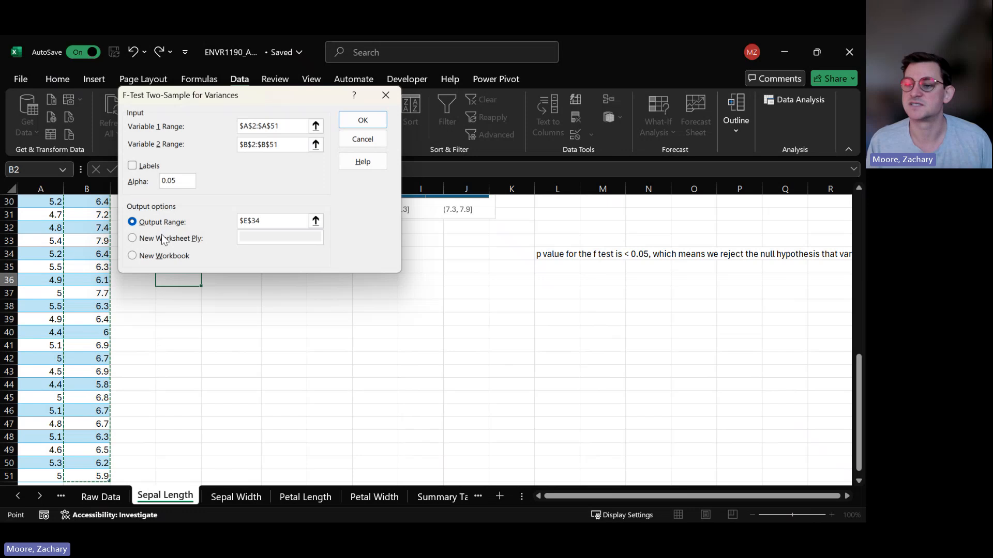
Step: Set the F-test's output range to cell D36 and run the analysis
{"action": "left_click", "coordinate": [277, 222]}
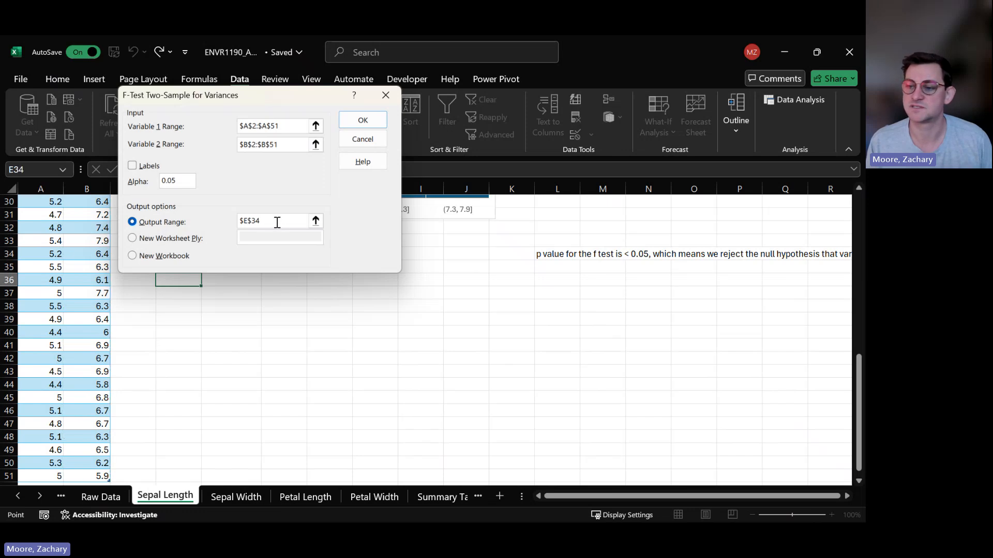
{"action": "double_click", "coordinate": [232, 221]}
{"action": "key", "text": "BackSpace"}
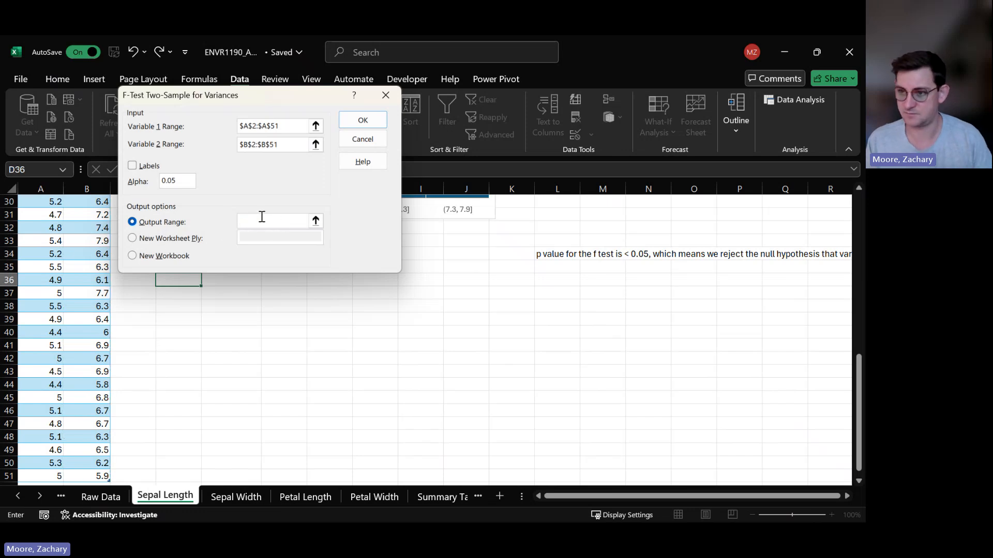
{"action": "left_click", "coordinate": [167, 281]}
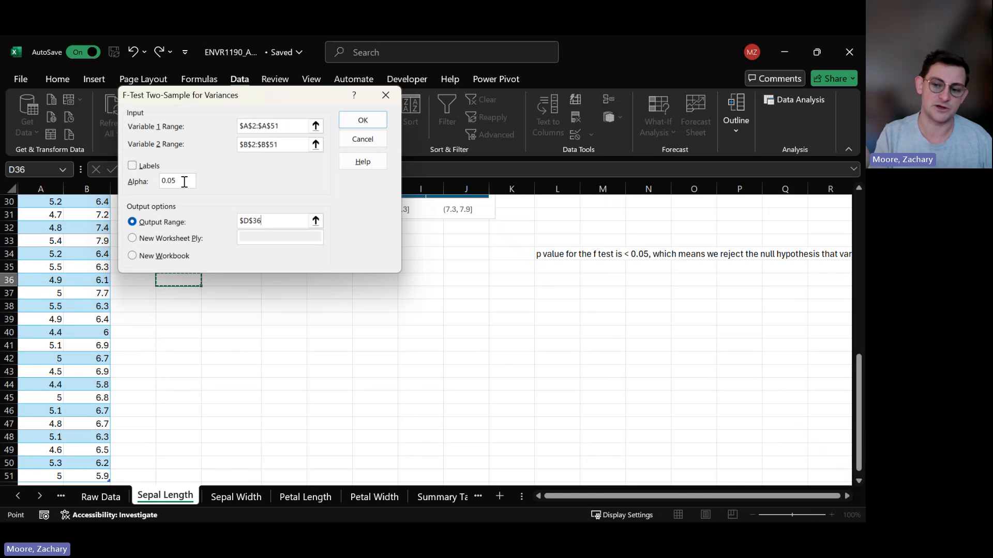
{"action": "left_click", "coordinate": [364, 123]}
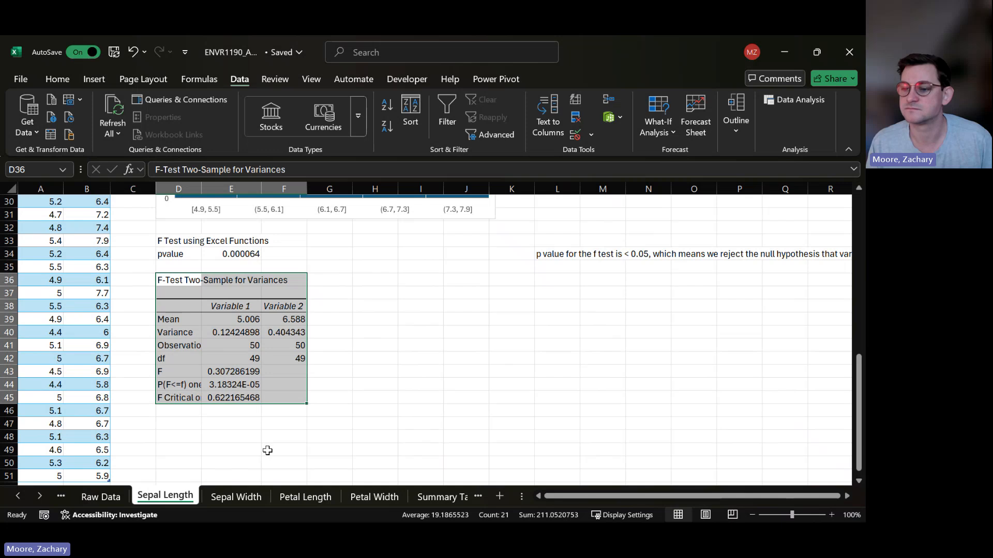
Step: Widen column D so the row labels of the F-test output table fit in full
{"action": "left_click", "coordinate": [241, 387]}
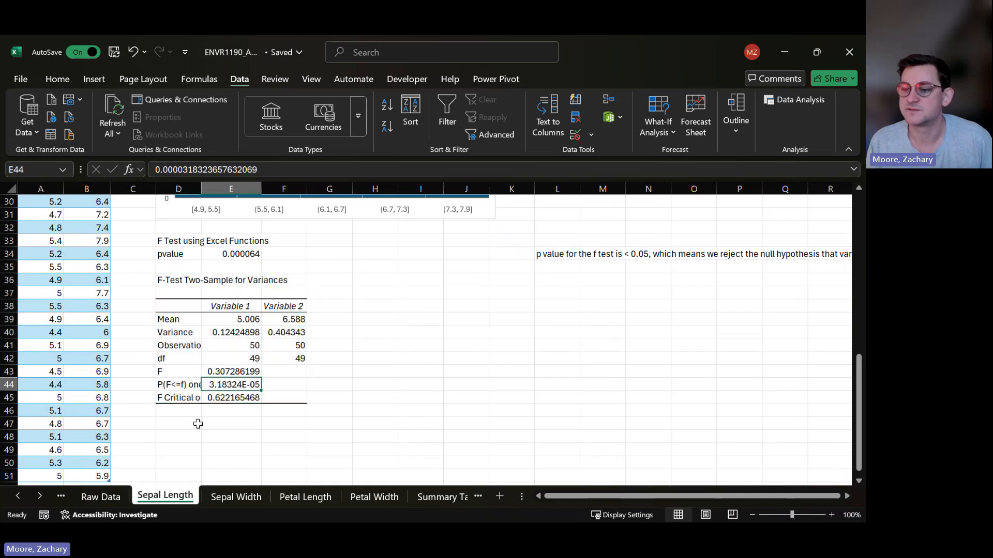
{"action": "left_click_drag", "start_coordinate": [201, 191], "coordinate": [236, 190]}
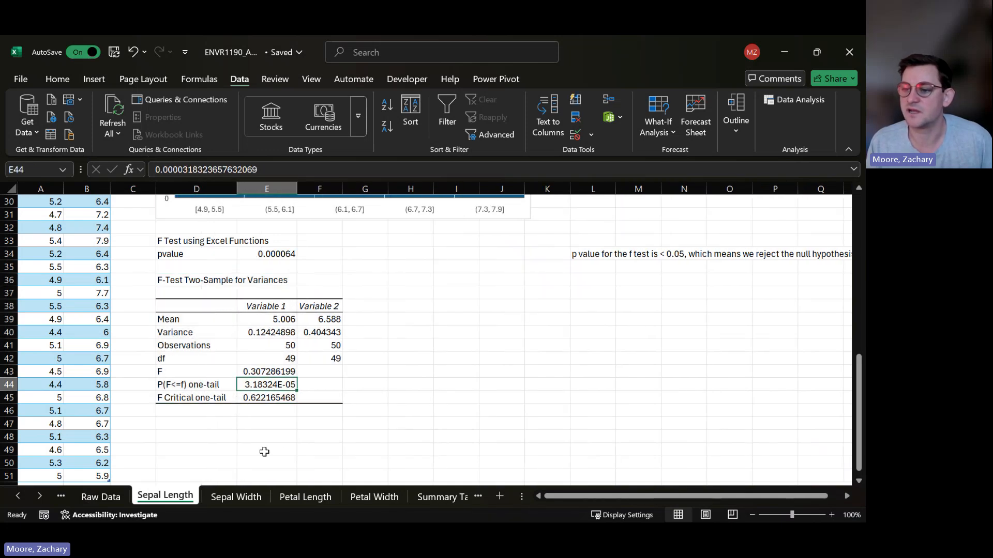
{"action": "left_click", "coordinate": [224, 280]}
Step: Compare the ToolPak's one-tail p-value in E44 with the F.TEST p-value in E34 and inspect the function's arguments, leaving the formula unedited
{"action": "left_click", "coordinate": [274, 385]}
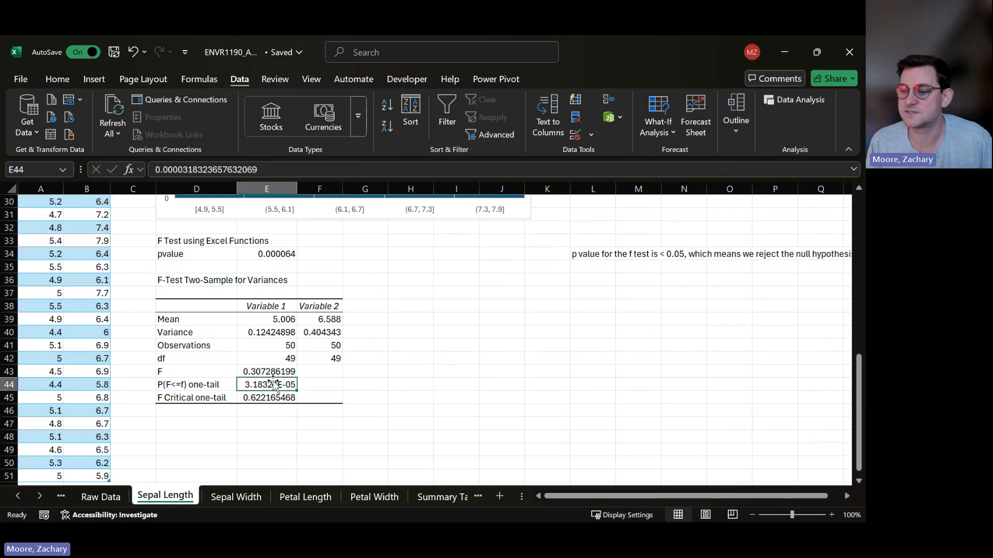
{"action": "left_click", "coordinate": [278, 255]}
{"action": "left_click", "coordinate": [274, 386]}
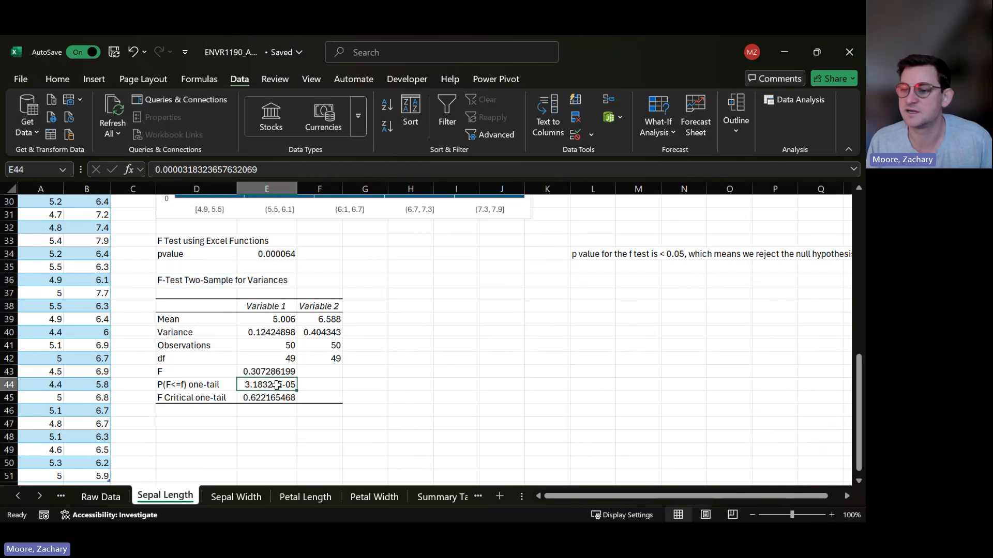
{"action": "left_click", "coordinate": [285, 253]}
{"action": "left_click", "coordinate": [213, 245]}
{"action": "left_click", "coordinate": [211, 254]}
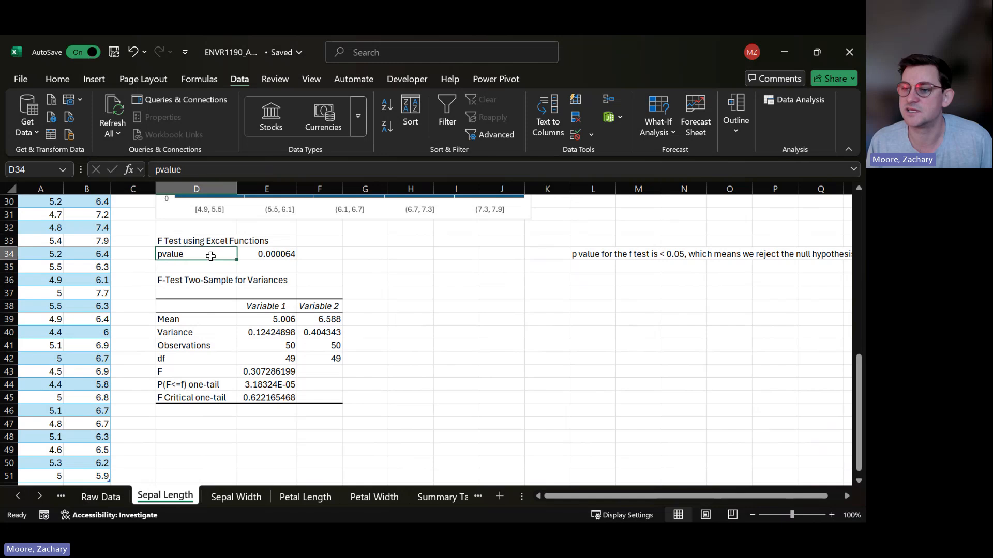
{"action": "left_click", "coordinate": [253, 251]}
{"action": "left_click", "coordinate": [201, 169]}
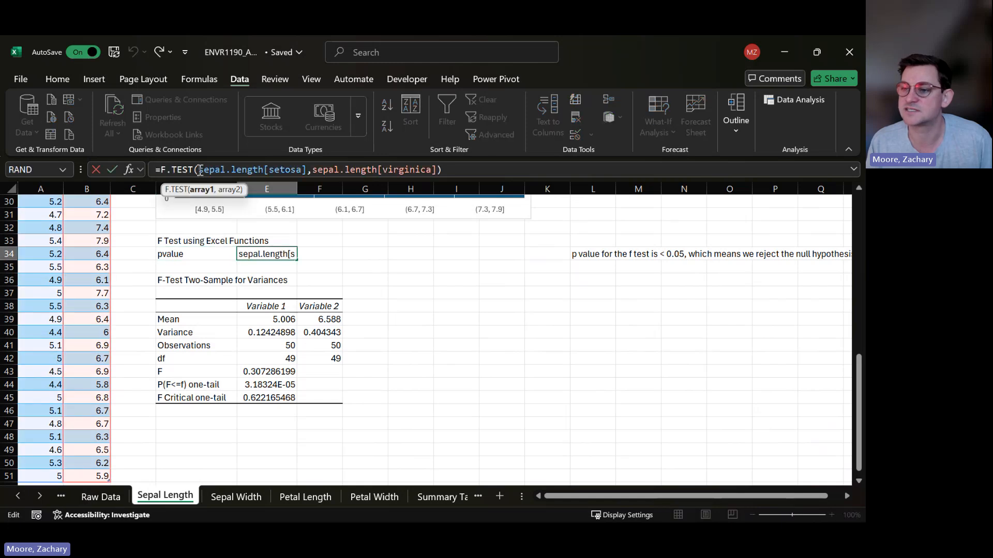
{"action": "left_click", "coordinate": [269, 372]}
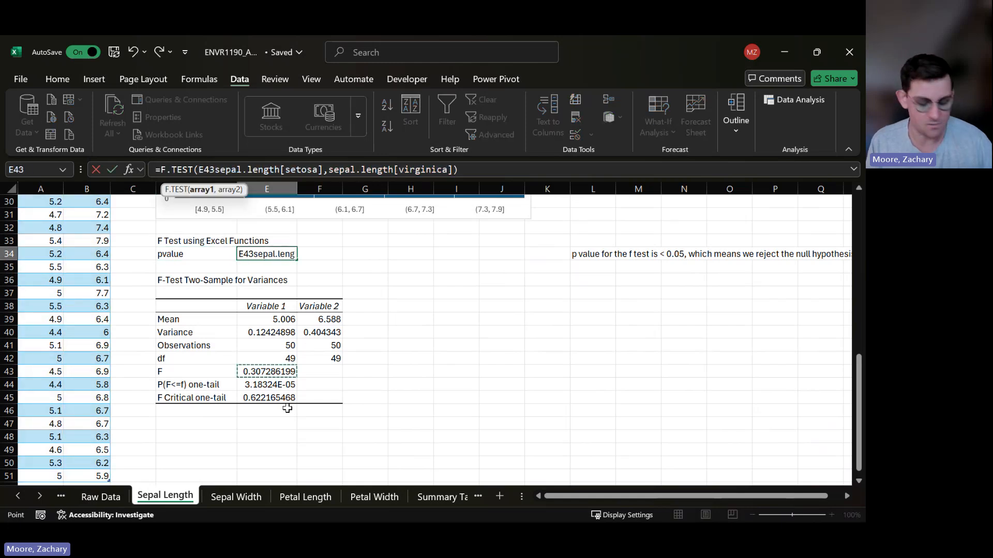
{"action": "key", "text": "Escape"}
{"action": "left_click", "coordinate": [277, 385]}
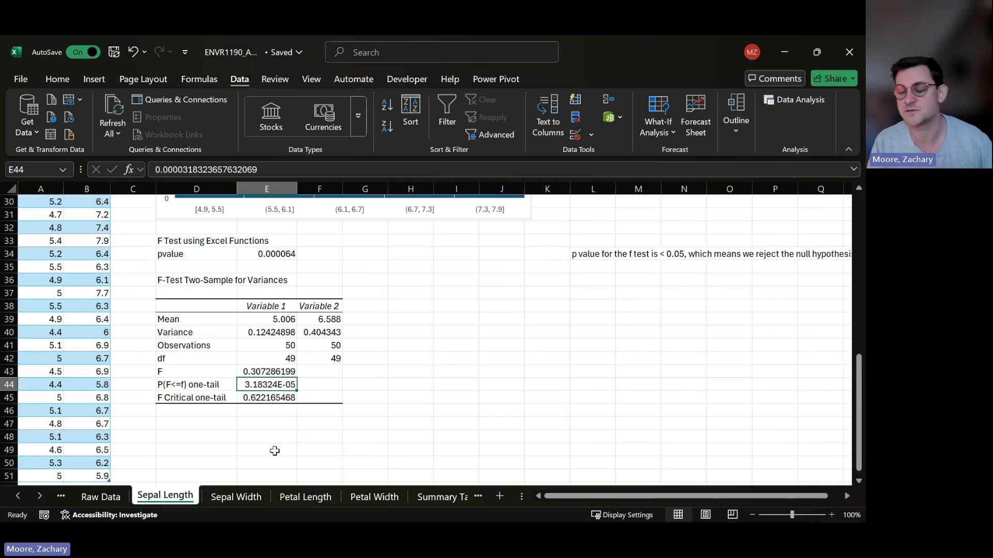
Step: Examine the means, variances, observations, degrees of freedom, F statistic and one-tail p-value in the F-Test Two-Sample for Variances output
{"action": "left_click", "coordinate": [274, 319]}
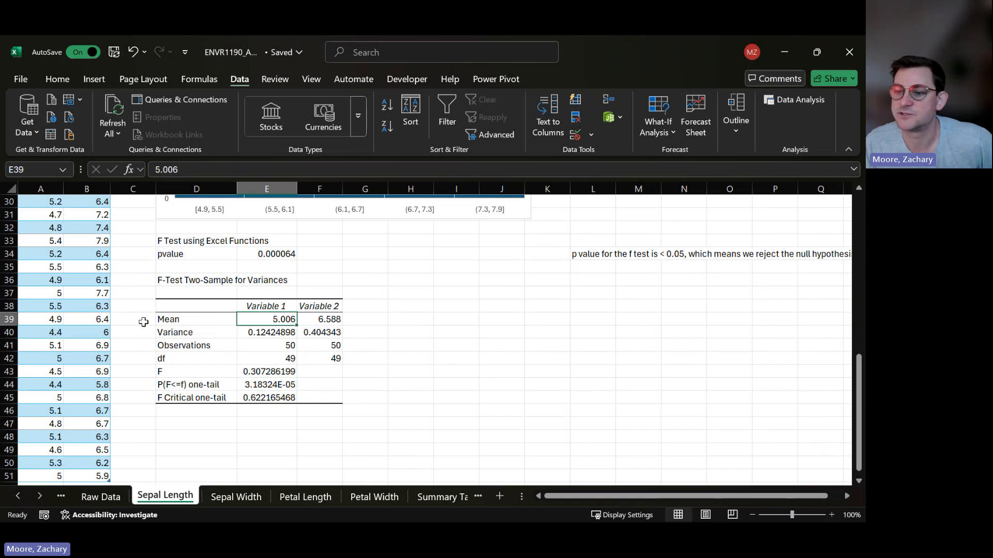
{"action": "scroll", "coordinate": [144, 322], "scroll_direction": "up", "scroll_amount": 10}
{"action": "scroll", "coordinate": [76, 277], "scroll_direction": "down", "scroll_amount": 10}
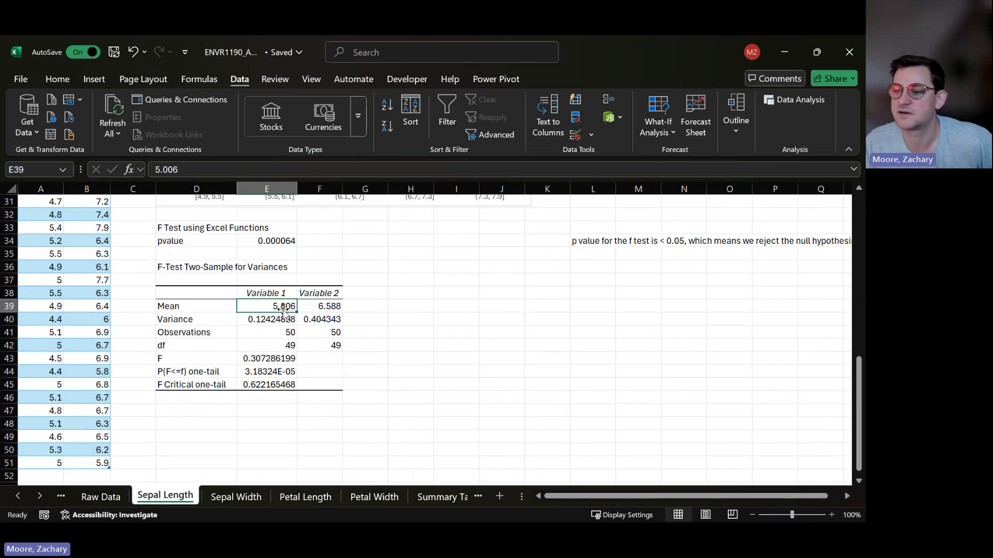
{"action": "left_click", "coordinate": [332, 306]}
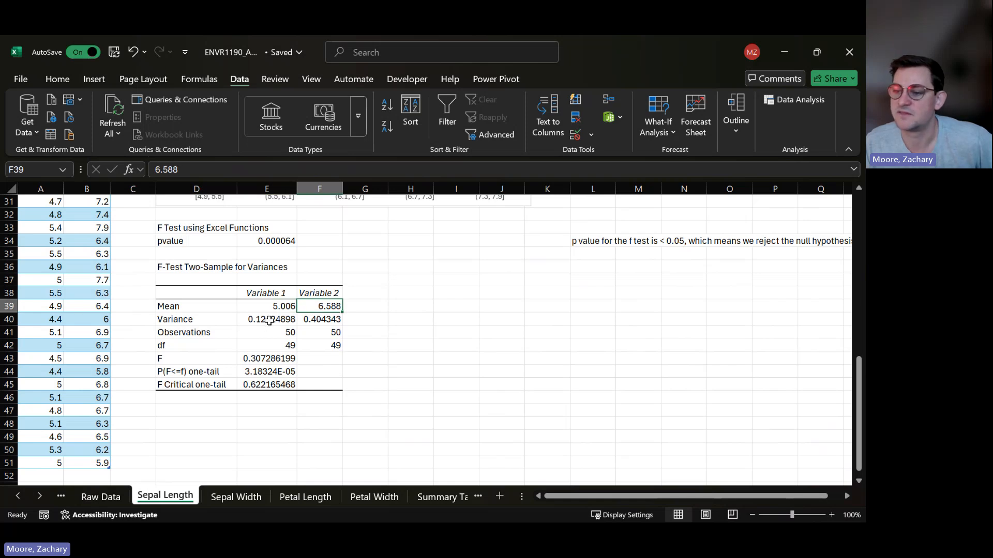
{"action": "left_click_drag", "start_coordinate": [261, 321], "coordinate": [321, 317]}
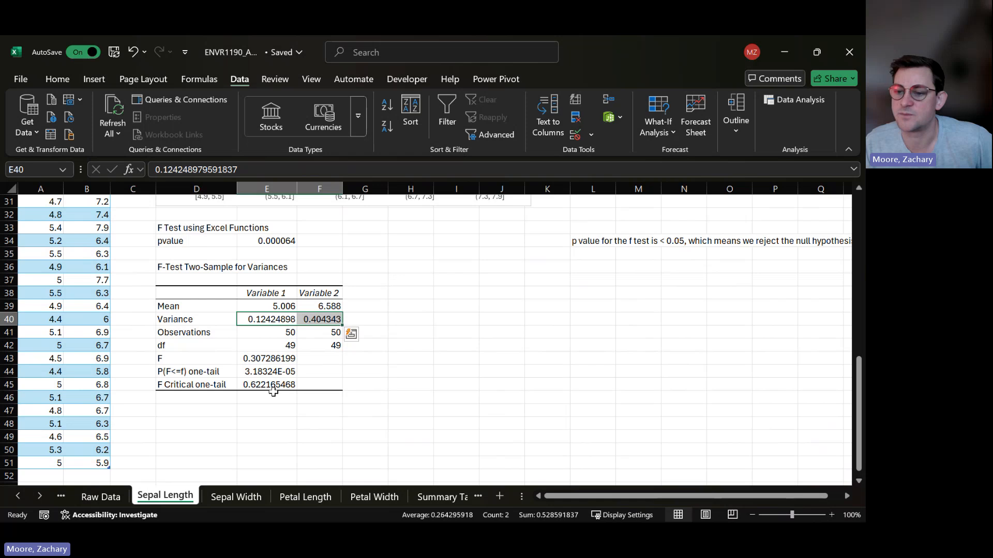
{"action": "left_click", "coordinate": [253, 344]}
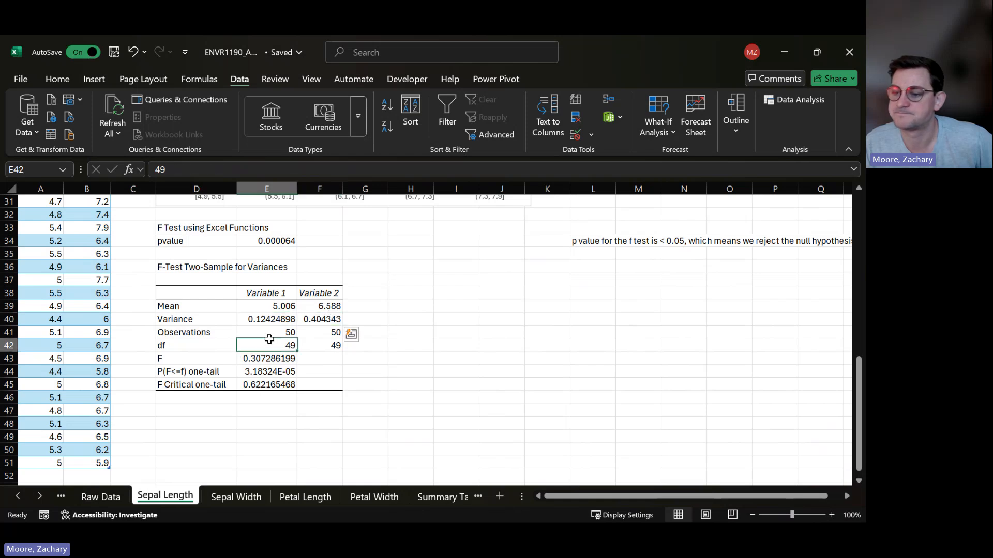
{"action": "left_click_drag", "start_coordinate": [277, 333], "coordinate": [324, 335]}
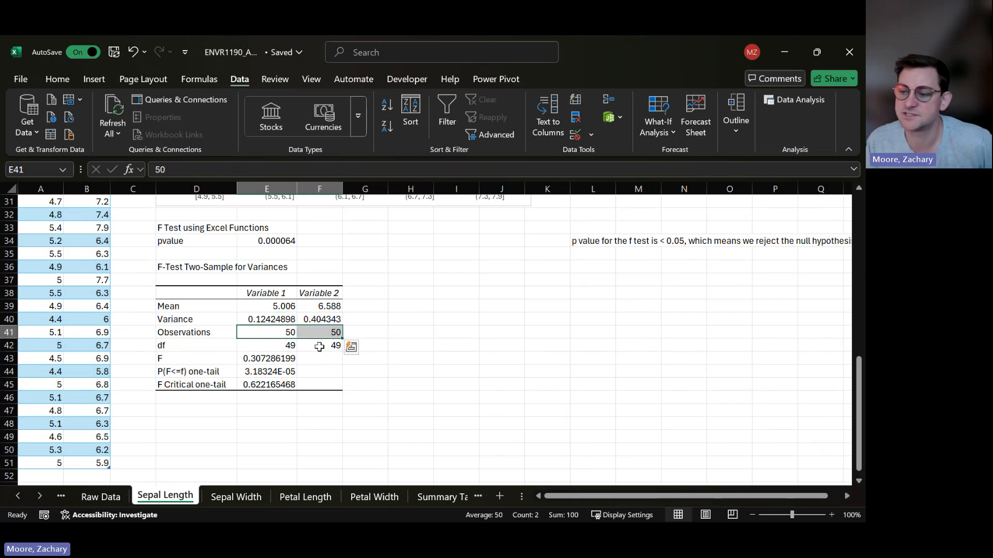
{"action": "left_click", "coordinate": [286, 345]}
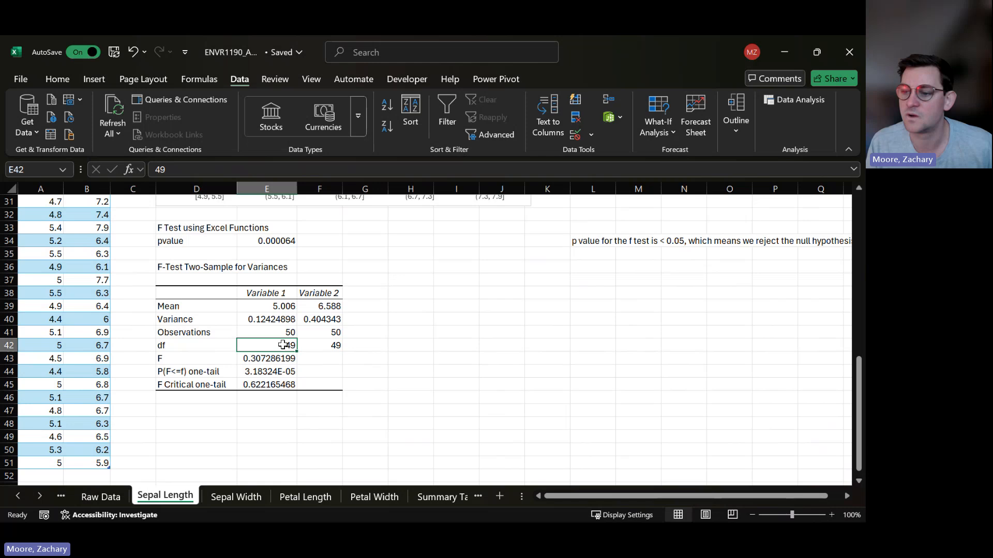
{"action": "left_click", "coordinate": [318, 346]}
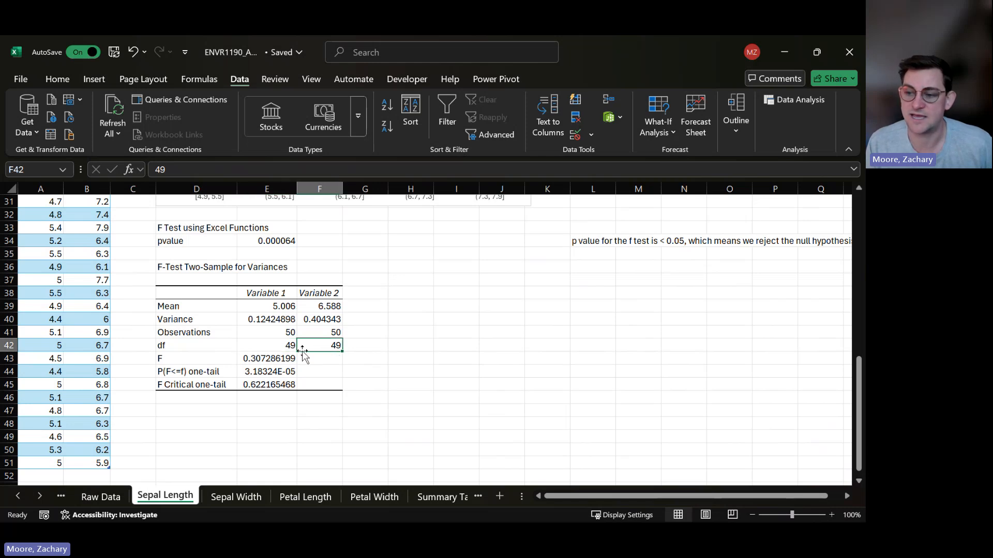
{"action": "left_click", "coordinate": [262, 331]}
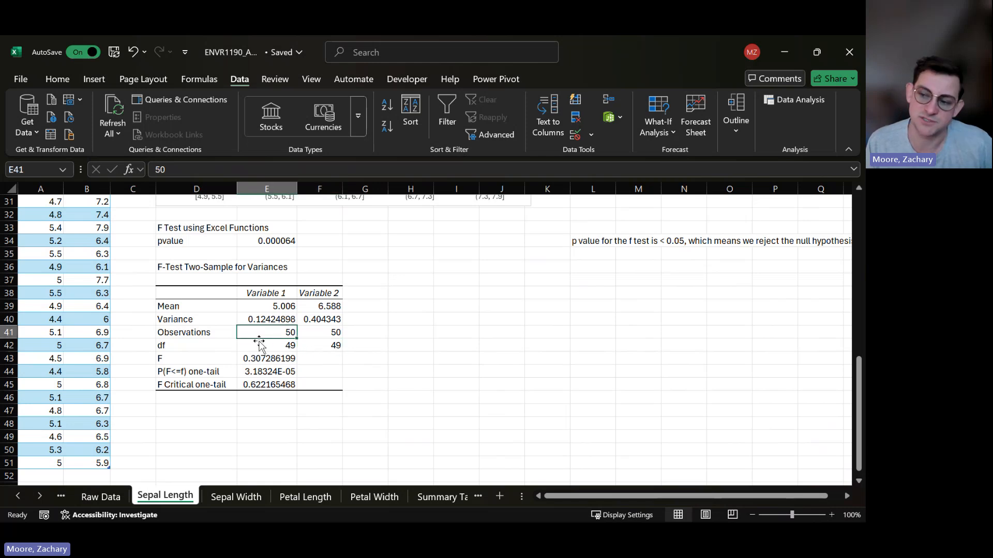
{"action": "left_click", "coordinate": [264, 346]}
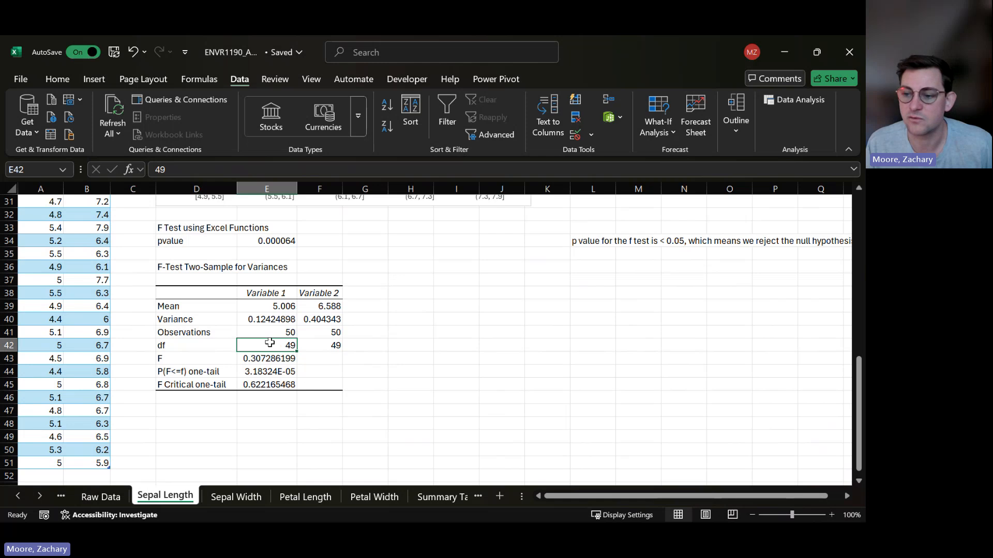
{"action": "left_click", "coordinate": [268, 359]}
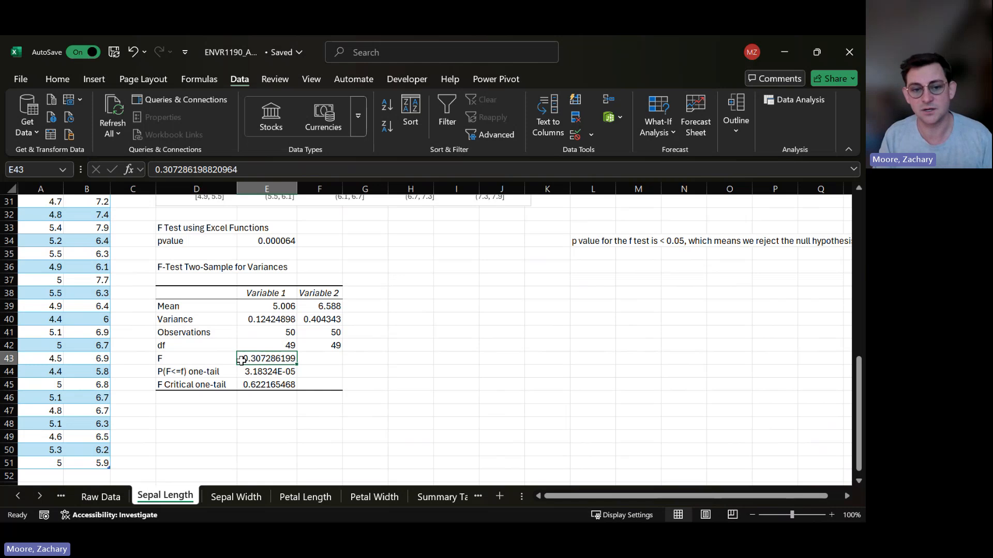
{"action": "left_click", "coordinate": [269, 372]}
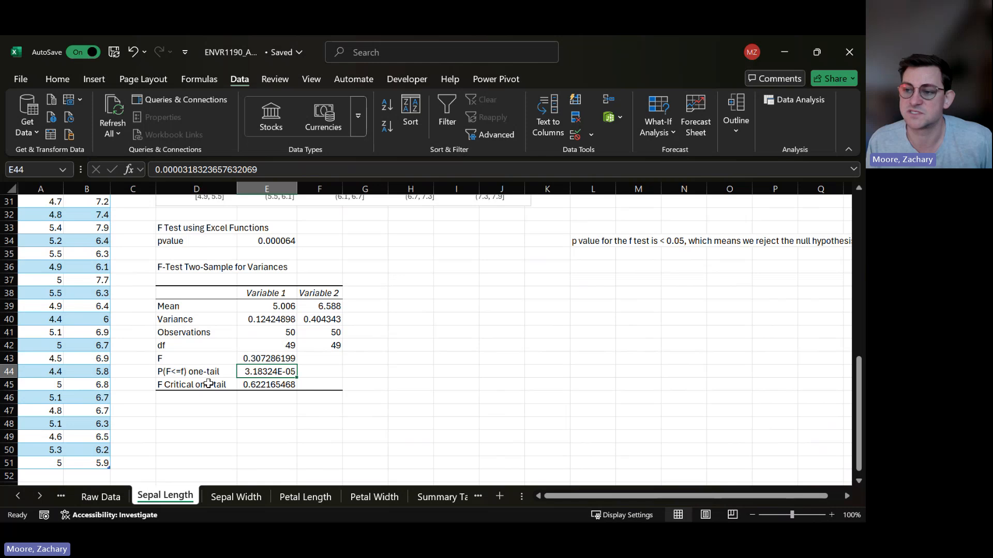
Step: Label the one-tail probability row of the F-test output by entering "pvalue" in cell G44
{"action": "left_click", "coordinate": [378, 371]}
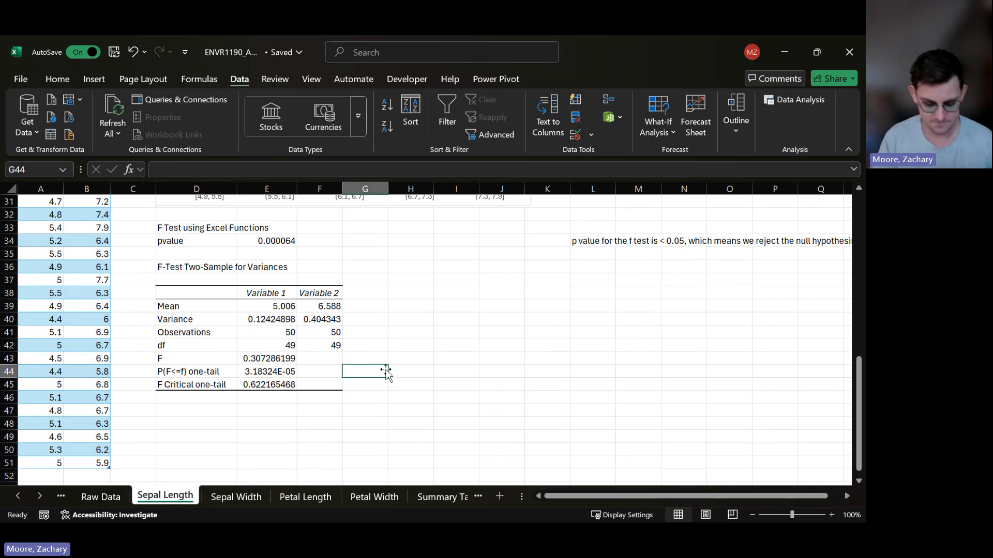
{"action": "type", "text": "pvalue"}
{"action": "key", "text": "Tab"}
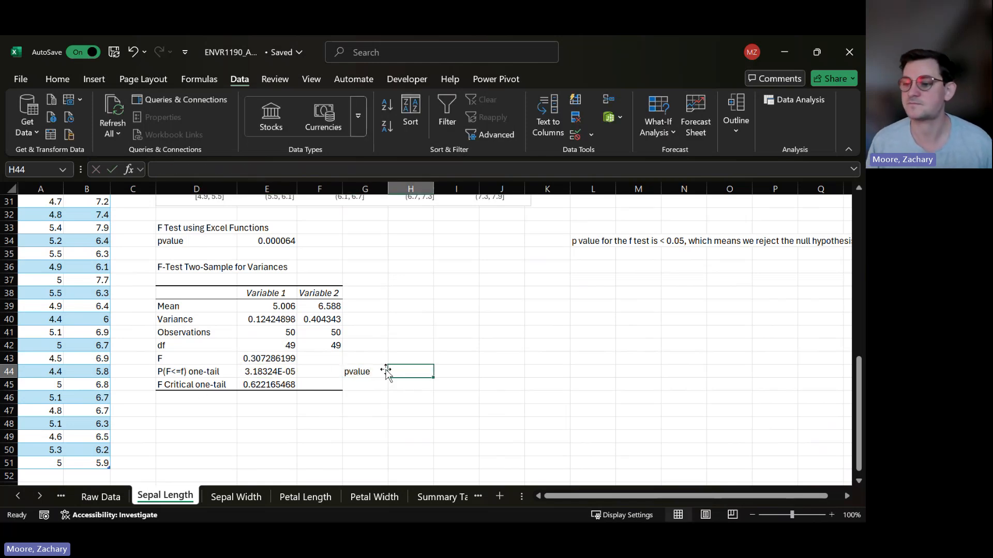
Step: Format the one-tail p-value in E44 as Number with six decimal places
{"action": "left_click", "coordinate": [291, 372]}
{"action": "left_click", "coordinate": [57, 79]}
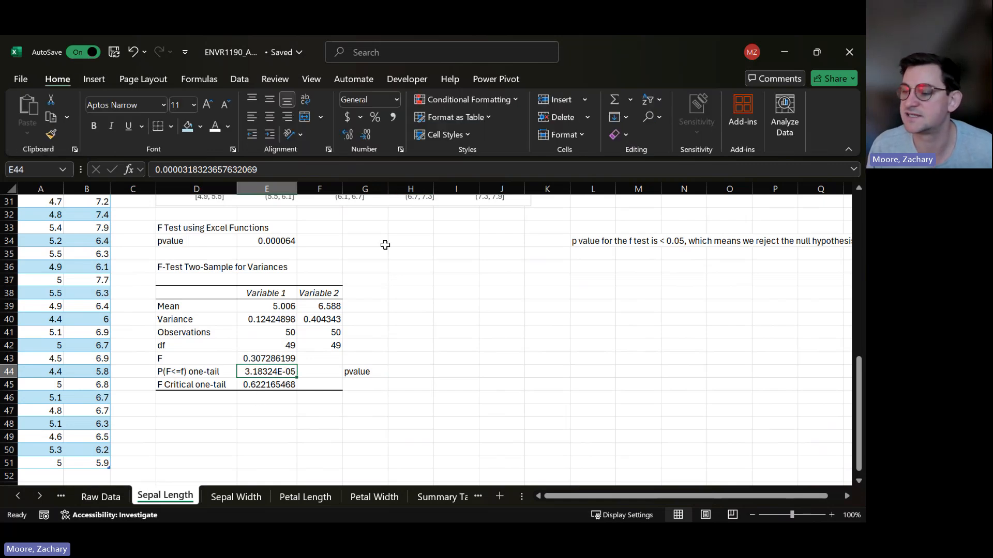
{"action": "left_click", "coordinate": [396, 100]}
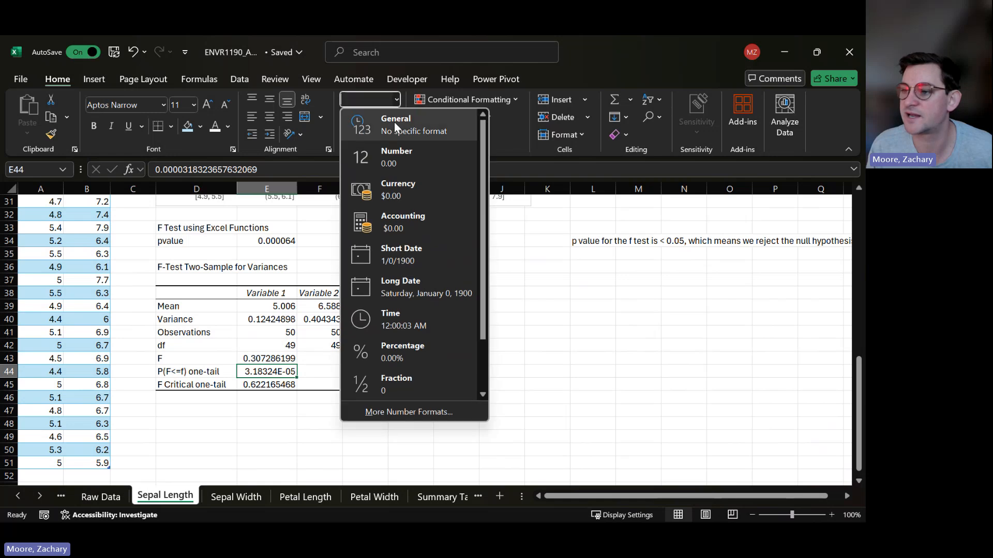
{"action": "left_click", "coordinate": [393, 148]}
{"action": "left_click", "coordinate": [368, 135]}
{"action": "left_click", "coordinate": [368, 134]}
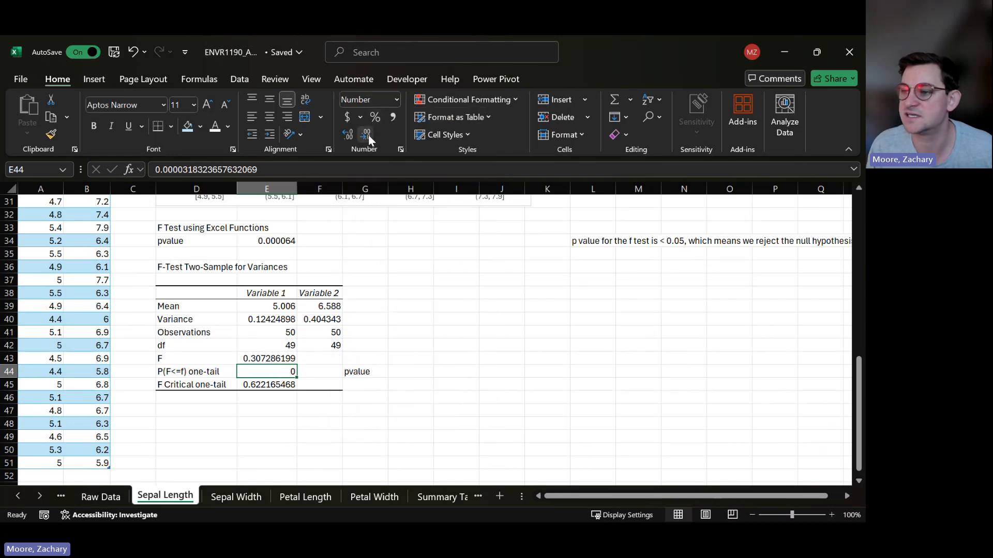
{"action": "left_click", "coordinate": [351, 134]}
{"action": "left_click", "coordinate": [351, 134]}
{"action": "left_click", "coordinate": [351, 134]}
{"action": "left_click", "coordinate": [350, 135]}
{"action": "left_click", "coordinate": [351, 134]}
{"action": "left_click", "coordinate": [351, 134]}
{"action": "left_click", "coordinate": [351, 134]}
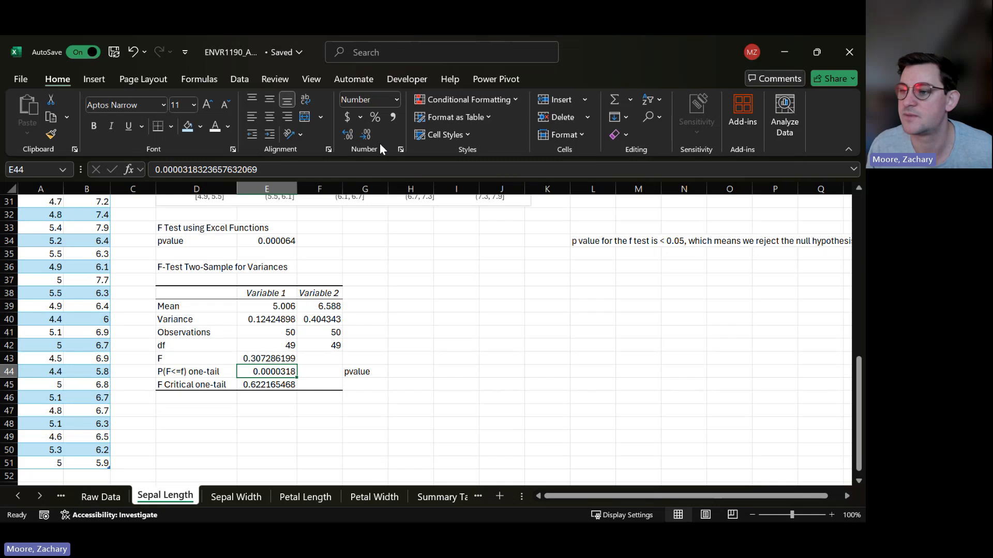
{"action": "left_click", "coordinate": [366, 133]}
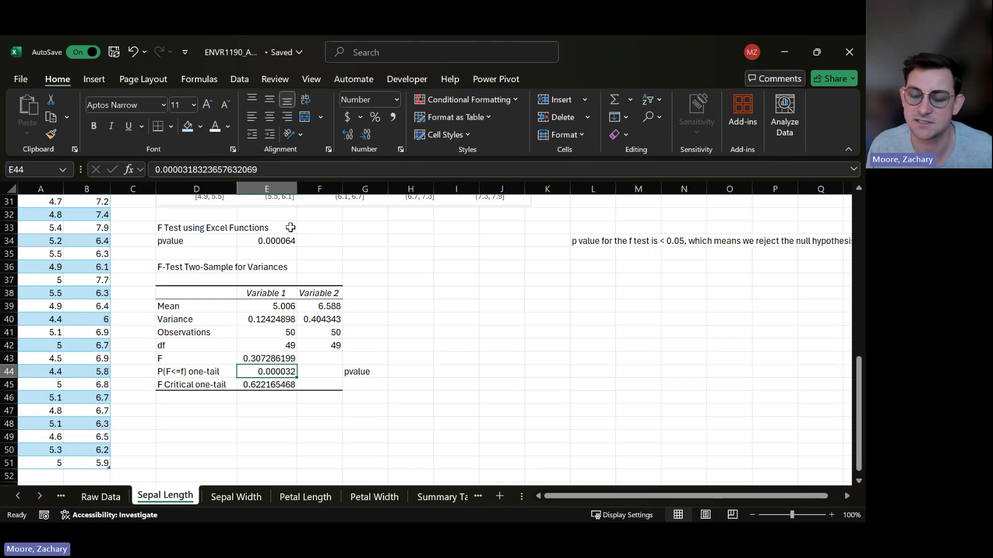
Step: Copy the F-test conclusion text from L34 to L44, on the same row as the one-tail p-value
{"action": "left_click", "coordinate": [382, 369]}
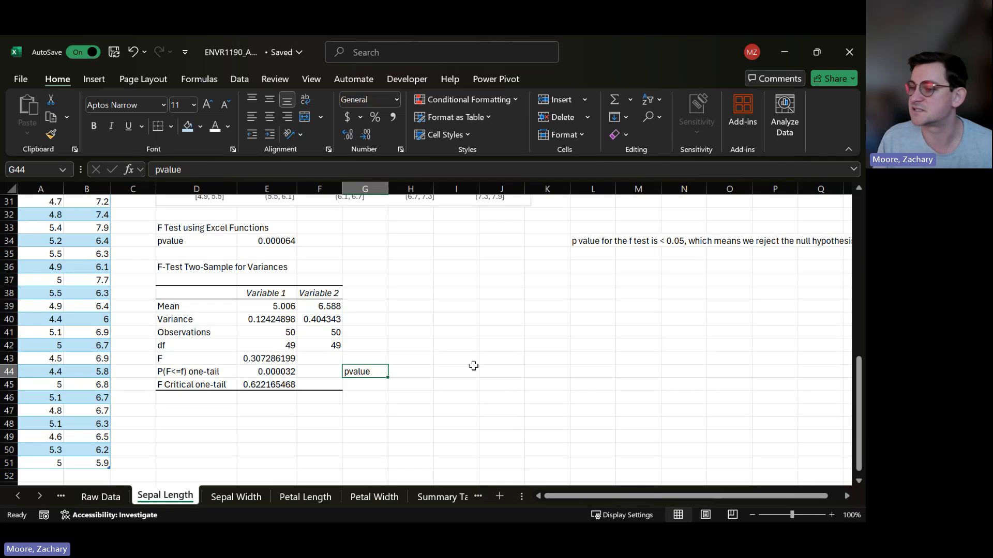
{"action": "left_click", "coordinate": [592, 245]}
{"action": "key", "text": "ctrl+c"}
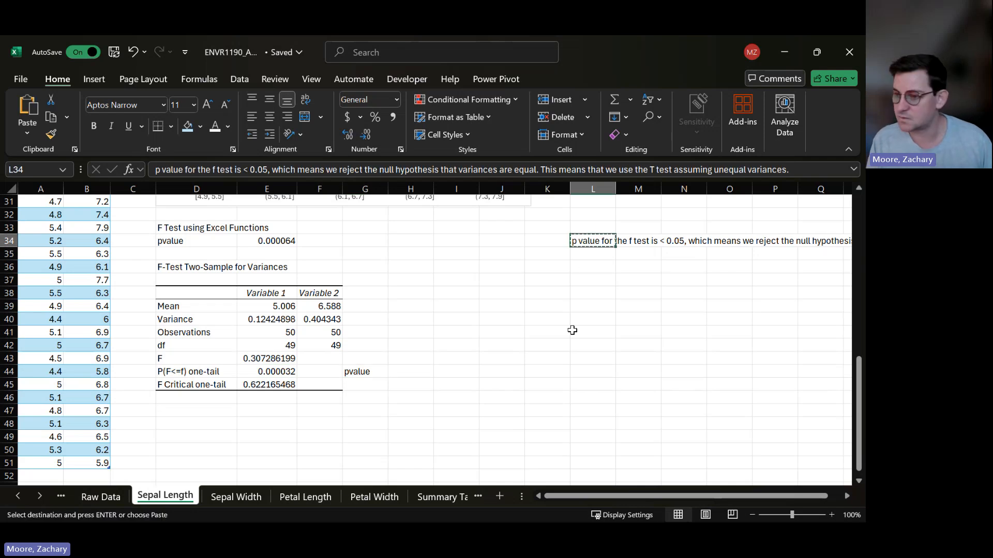
{"action": "left_click", "coordinate": [575, 370]}
{"action": "key", "text": "ctrl+v"}
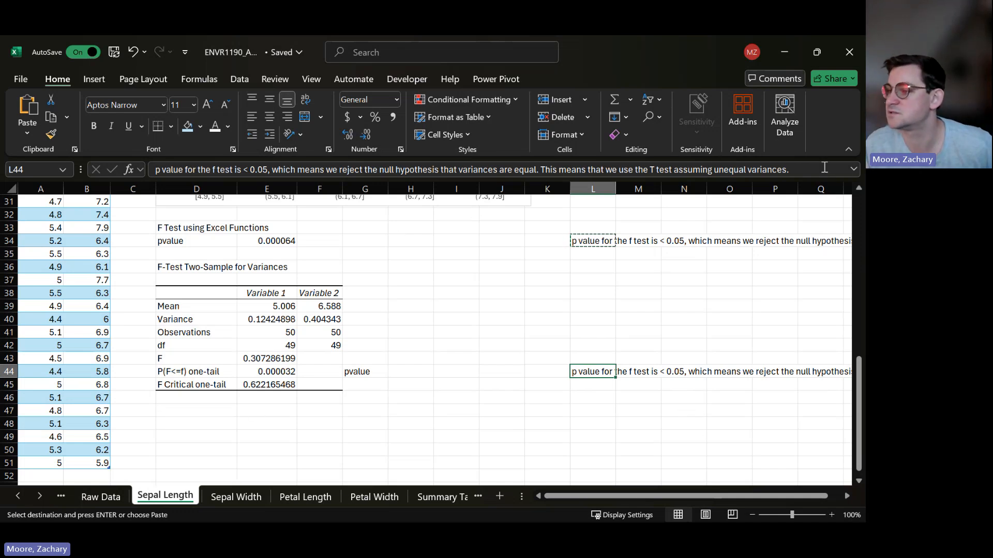
Step: Read the full F-test conclusion in L44 and look back over the F-test output and the setosa and virginica histograms
{"action": "left_click", "coordinate": [853, 169]}
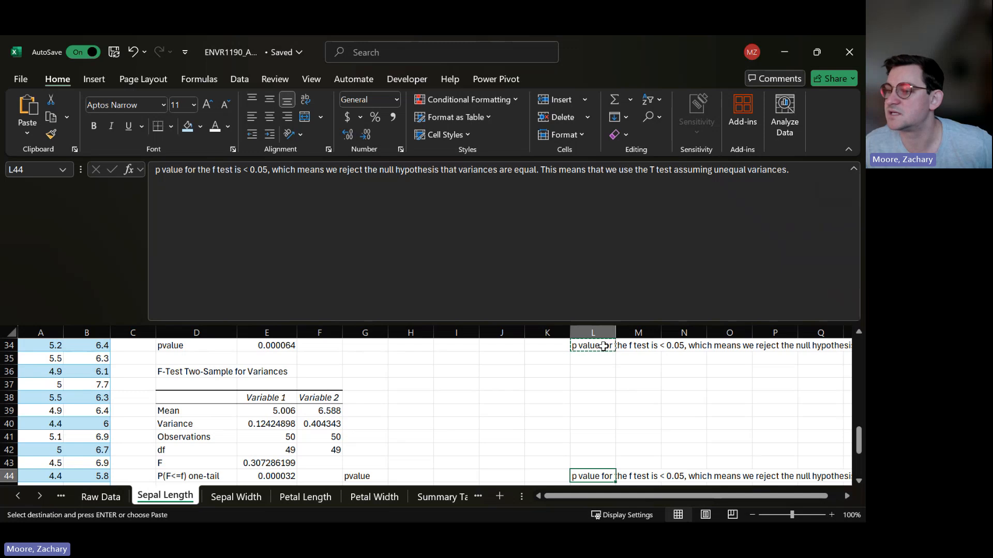
{"action": "scroll", "coordinate": [455, 439], "scroll_direction": "down", "scroll_amount": 2}
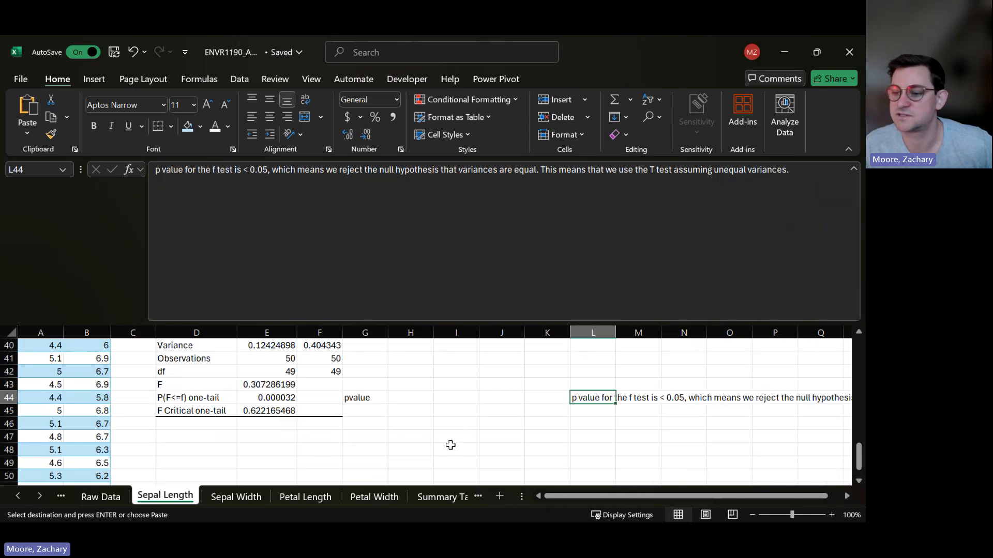
{"action": "scroll", "coordinate": [451, 445], "scroll_direction": "up", "scroll_amount": 1}
{"action": "left_click", "coordinate": [194, 462]}
{"action": "scroll", "coordinate": [387, 432], "scroll_direction": "down", "scroll_amount": 2}
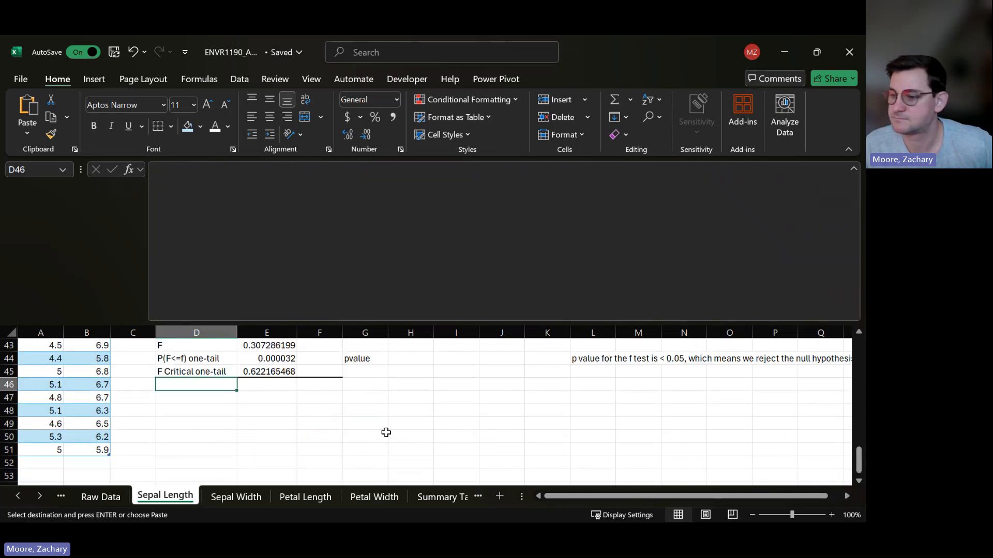
{"action": "left_click", "coordinate": [854, 169]}
{"action": "scroll", "coordinate": [232, 362], "scroll_direction": "up", "scroll_amount": 3}
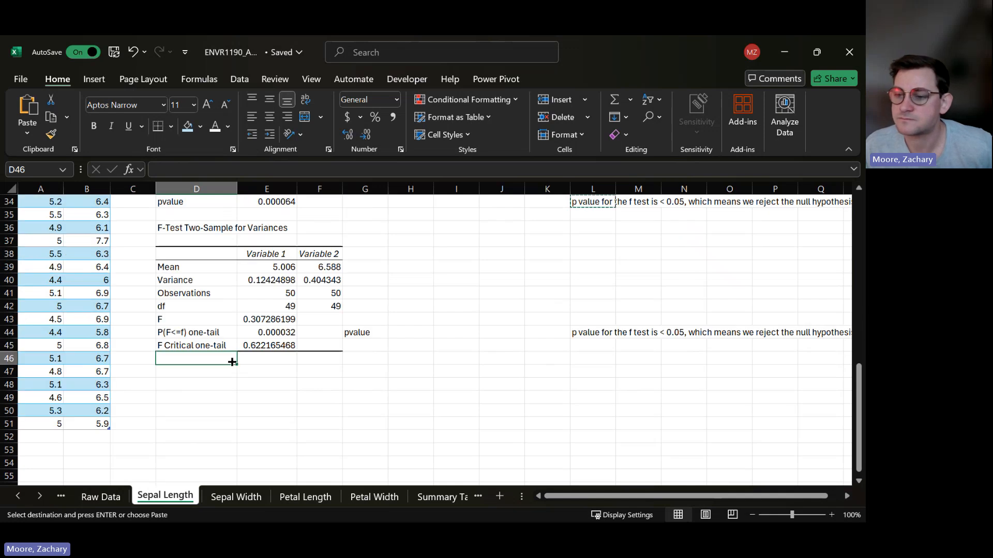
{"action": "scroll", "coordinate": [232, 362], "scroll_direction": "up", "scroll_amount": 11}
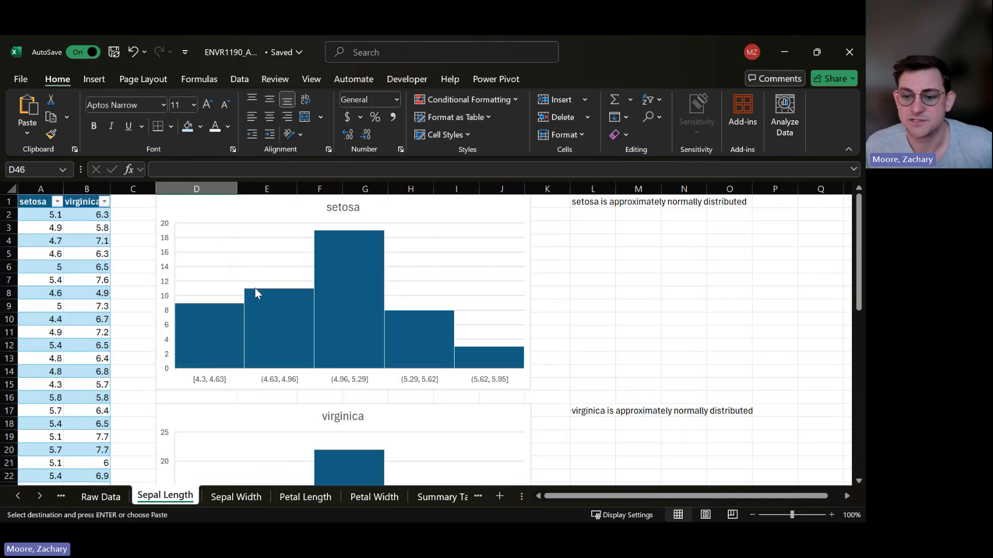
Step: Enter the heading "T Test assuming unequal variances" in cell D48 below the F-test output
{"action": "scroll", "coordinate": [255, 288], "scroll_direction": "down", "scroll_amount": 12}
{"action": "left_click", "coordinate": [195, 347]}
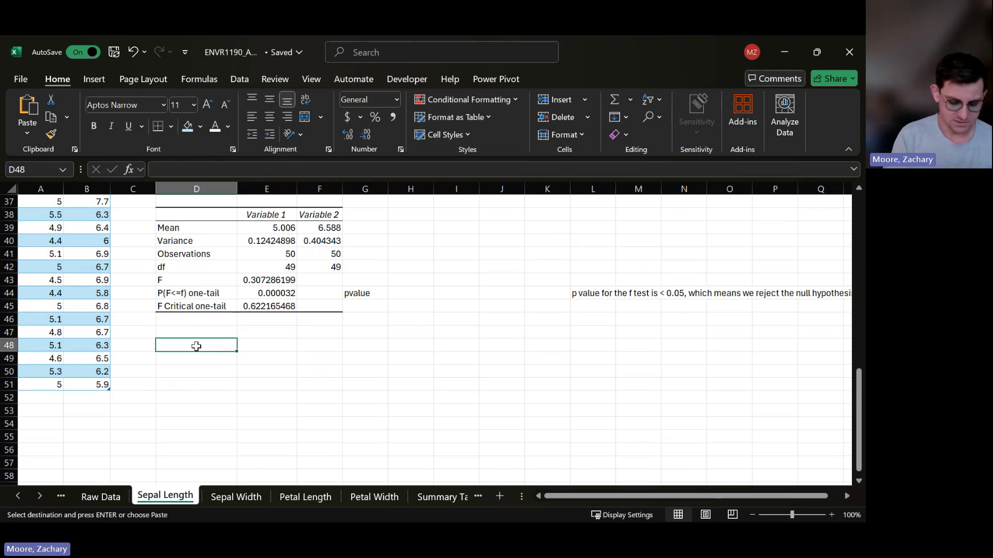
{"action": "type", "text": "T Tes"}
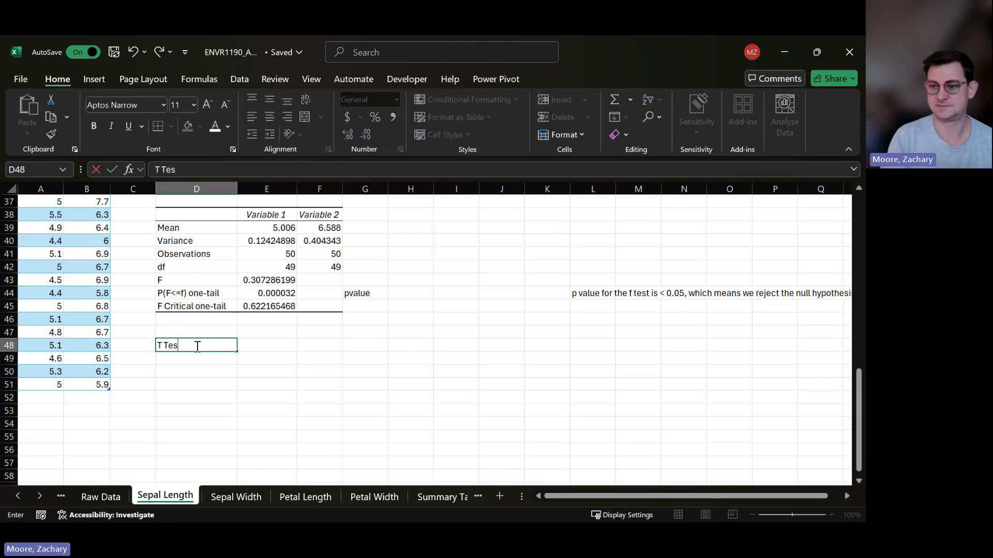
{"action": "type", "text": "t assuming uneq"}
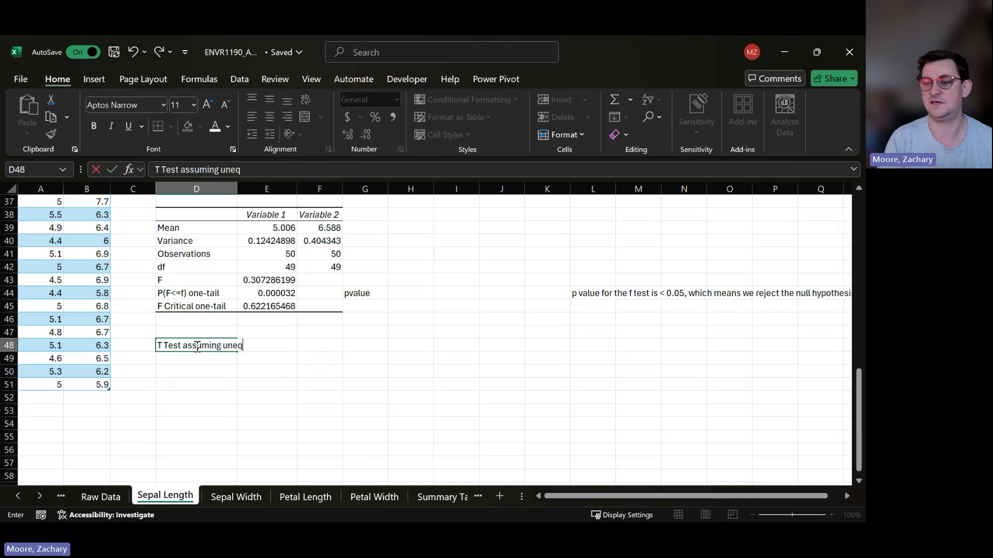
{"action": "type", "text": "ual variances"}
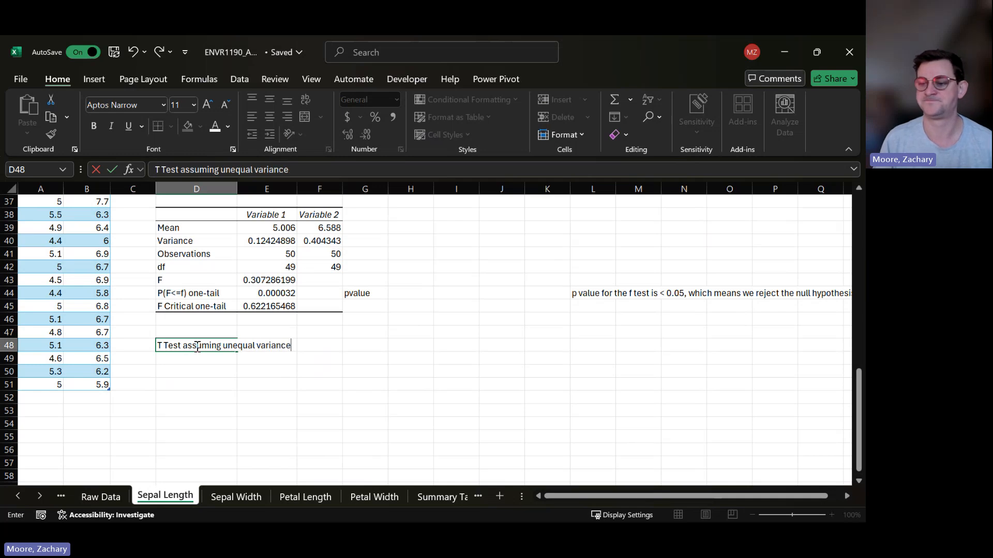
{"action": "key", "text": "Return"}
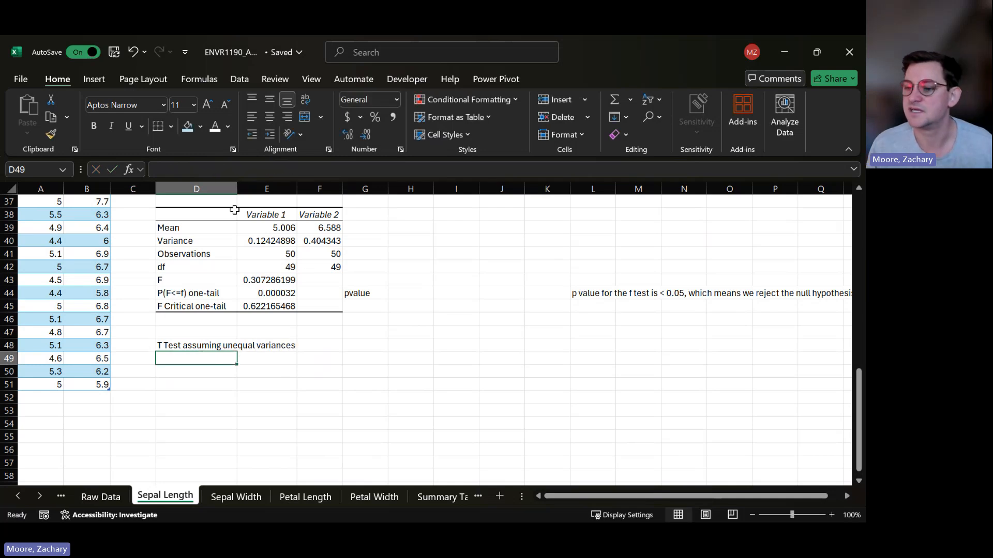
Step: Label cell D49 "pvalue" beneath the T Test assuming unequal variances heading
{"action": "scroll", "coordinate": [207, 373], "scroll_direction": "up", "scroll_amount": 2}
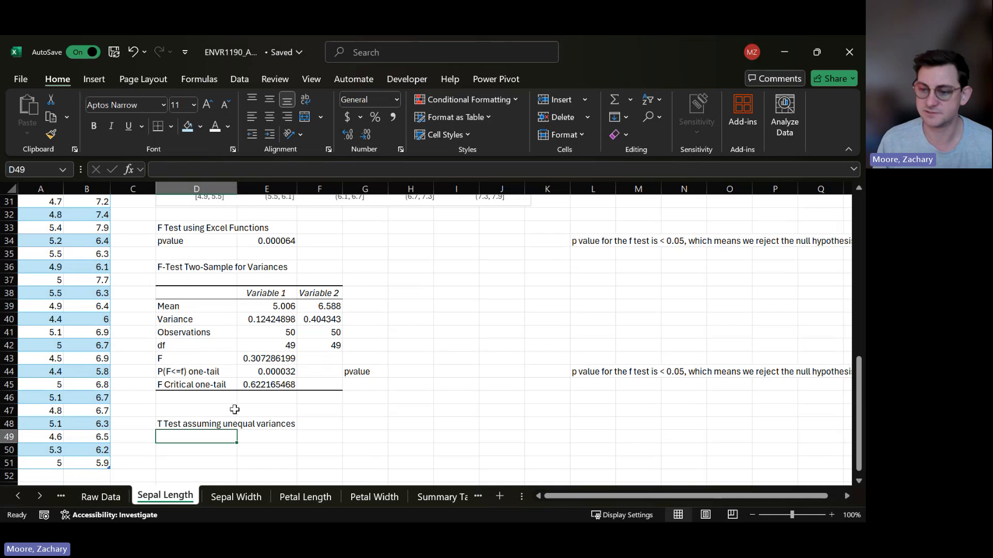
{"action": "type", "text": "pvalue"}
{"action": "key", "text": "Tab"}
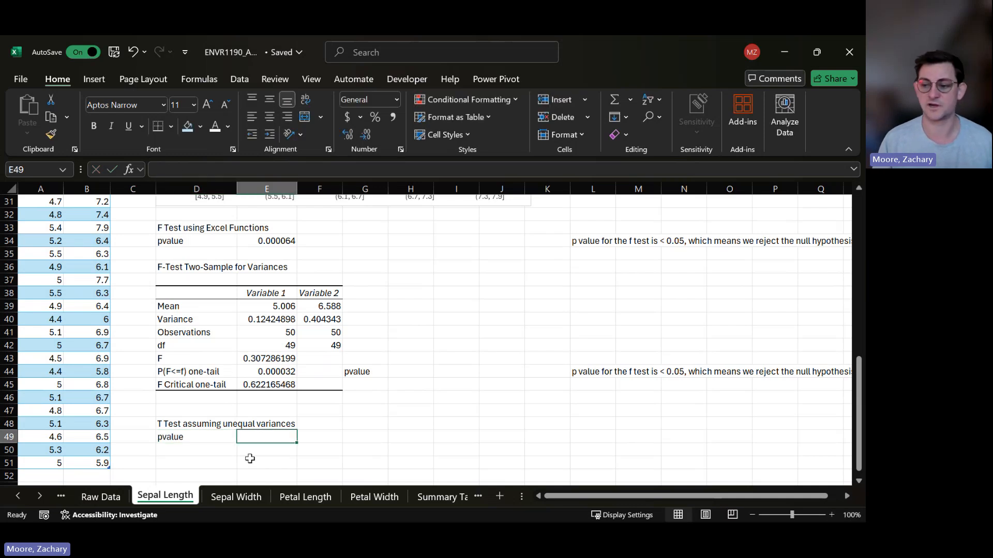
Step: Start a T.TEST formula in E49 with the setosa sepal length values (sepal.length[setosa]) as the first array
{"action": "type", "text": "=T"}
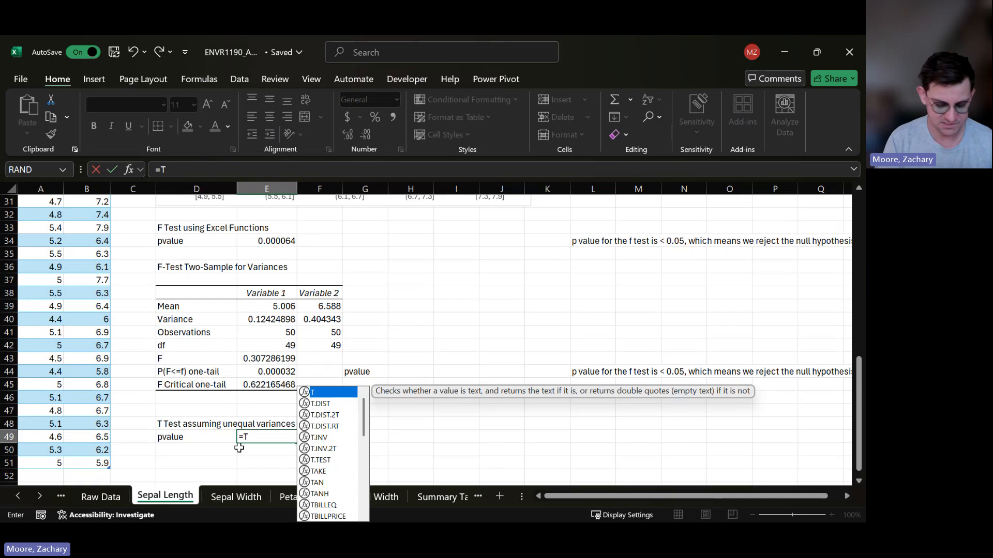
{"action": "type", "text": ">T.TEST"}
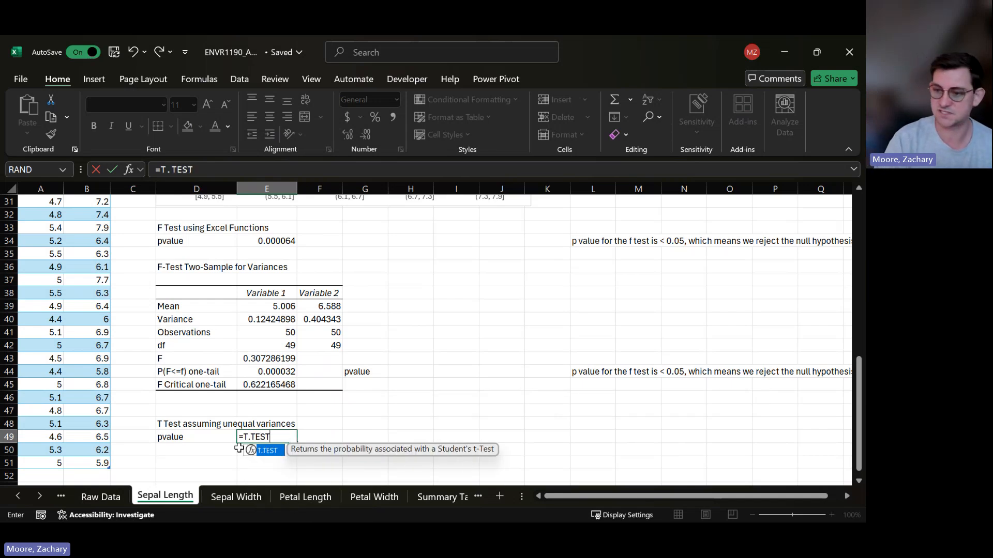
{"action": "type", "text": "("}
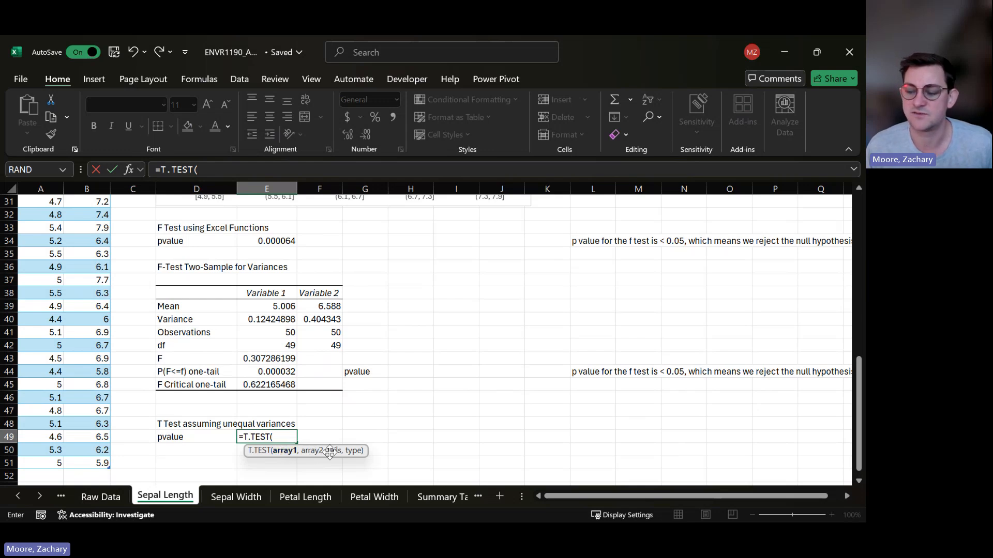
{"action": "scroll", "coordinate": [86, 320], "scroll_direction": "up", "scroll_amount": 7}
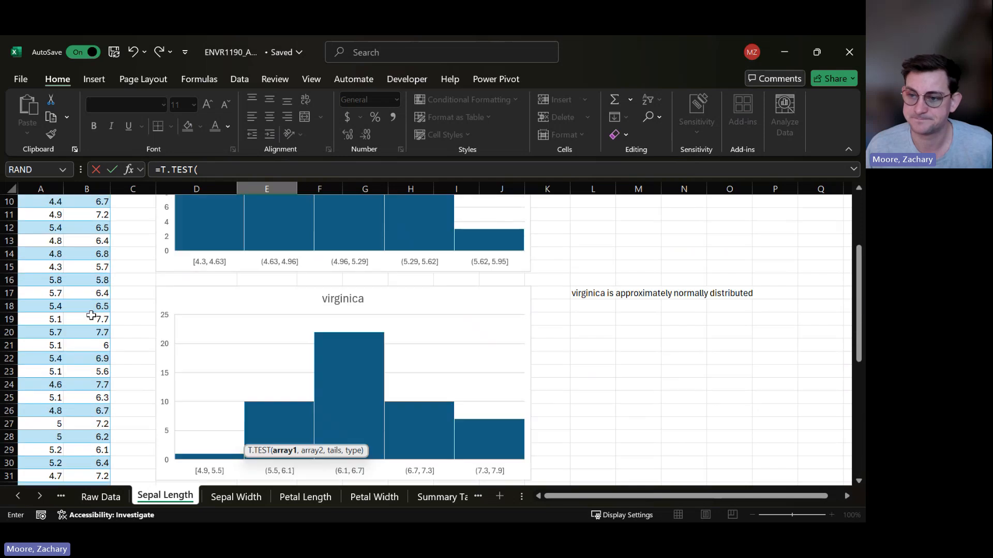
{"action": "scroll", "coordinate": [91, 310], "scroll_direction": "up", "scroll_amount": 3}
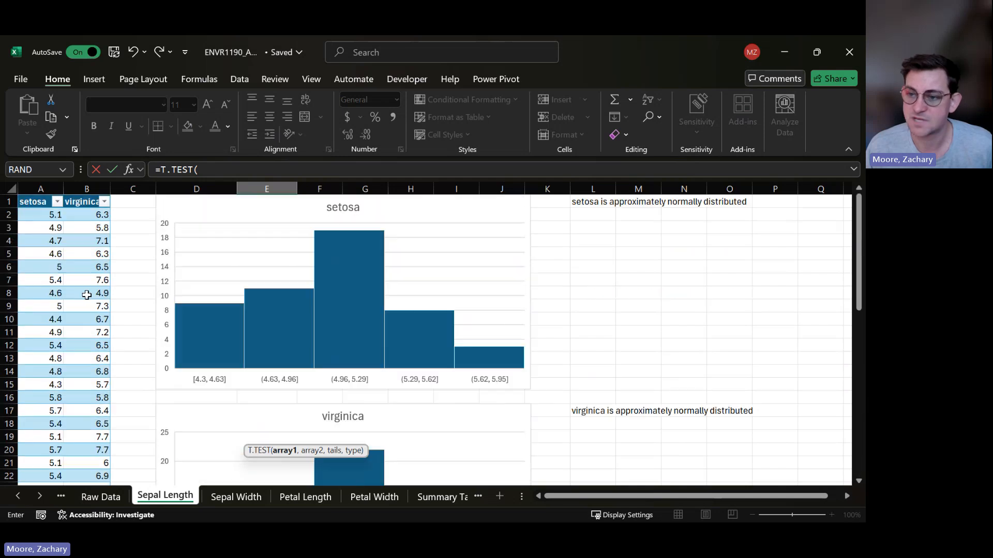
{"action": "left_click", "coordinate": [39, 213]}
{"action": "key", "text": "ctrl+shift+Down"}
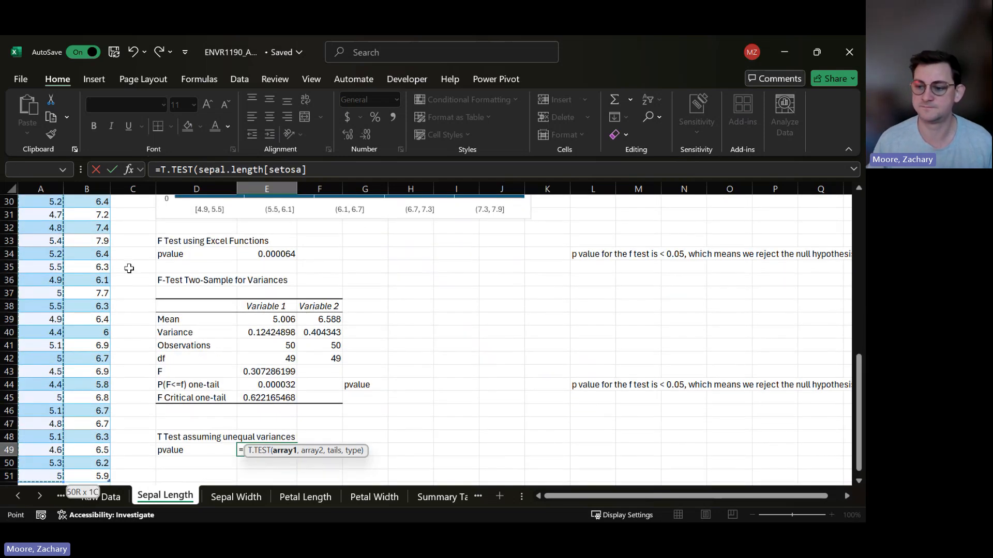
{"action": "type", "text": ","}
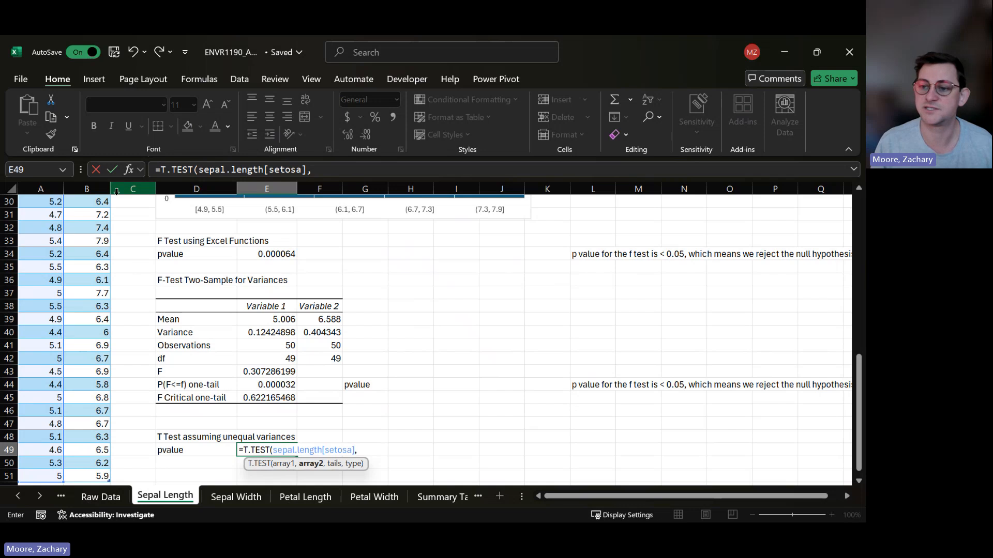
Step: Complete the T.TEST formula in E49 with sepal.length[virginica] as the second array, 2 tails and type 3 for unequal variance
{"action": "scroll", "coordinate": [119, 248], "scroll_direction": "up", "scroll_amount": 10}
{"action": "left_click", "coordinate": [102, 215]}
{"action": "key", "text": "ctrl+shift+Down"}
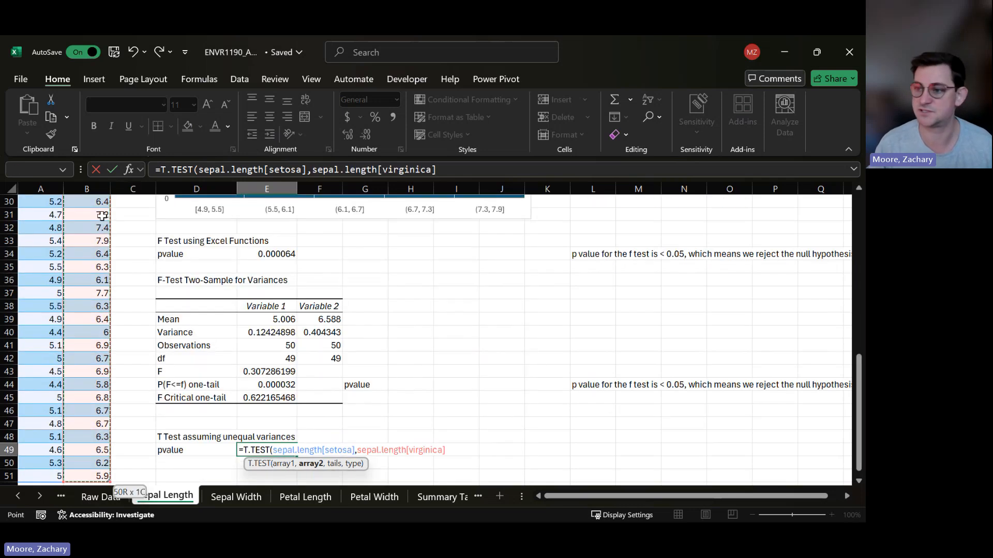
{"action": "type", "text": ","}
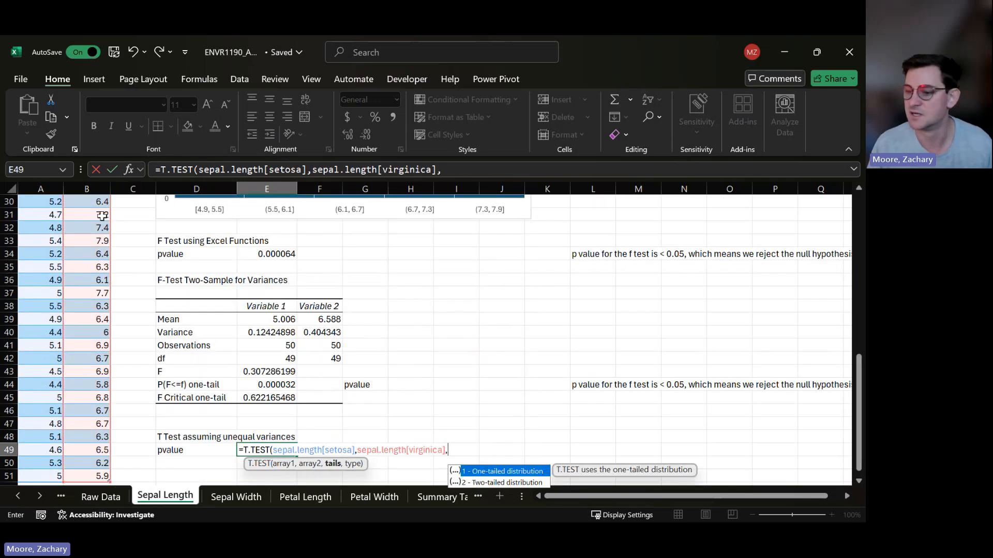
{"action": "double_click", "coordinate": [479, 484]}
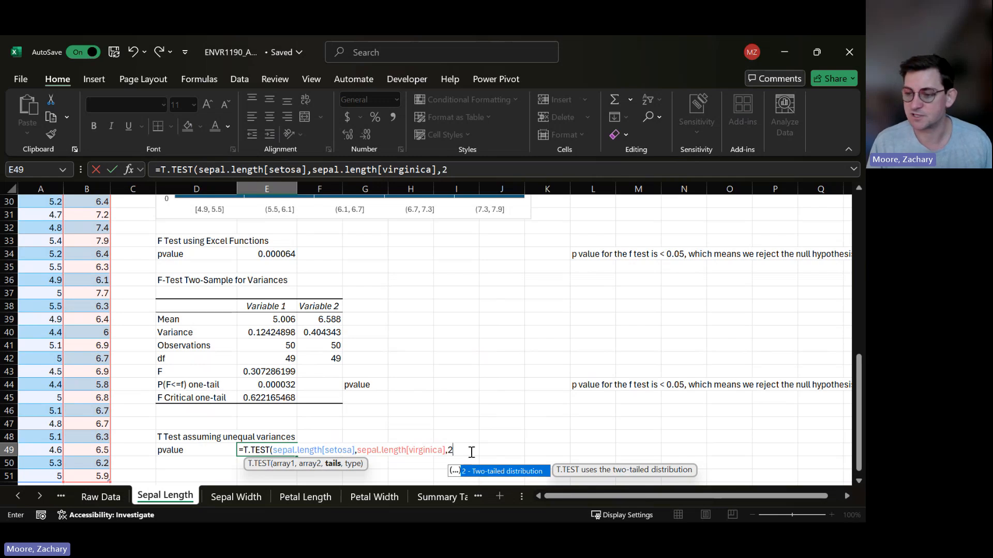
{"action": "type", "text": ","}
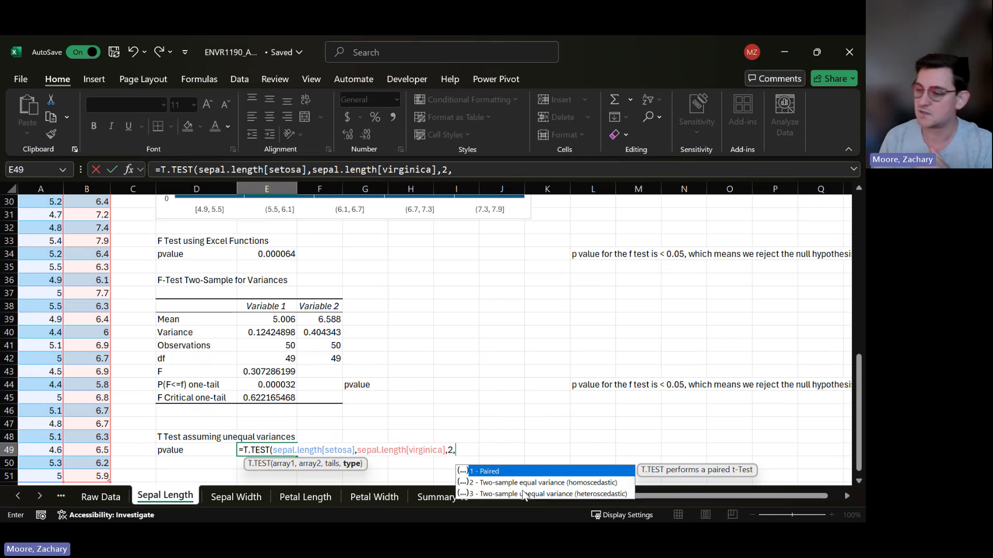
{"action": "type", "text": "3"}
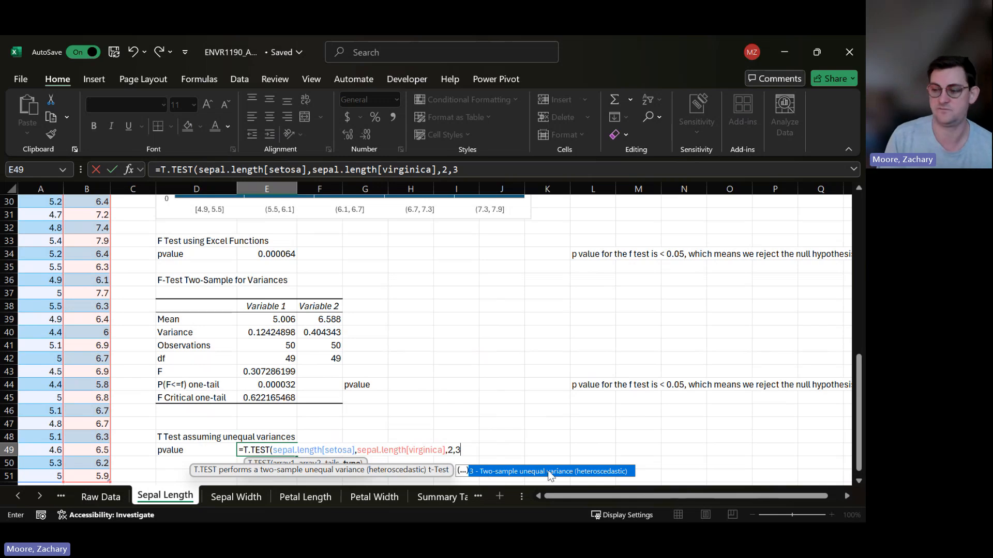
{"action": "type", "text": ")"}
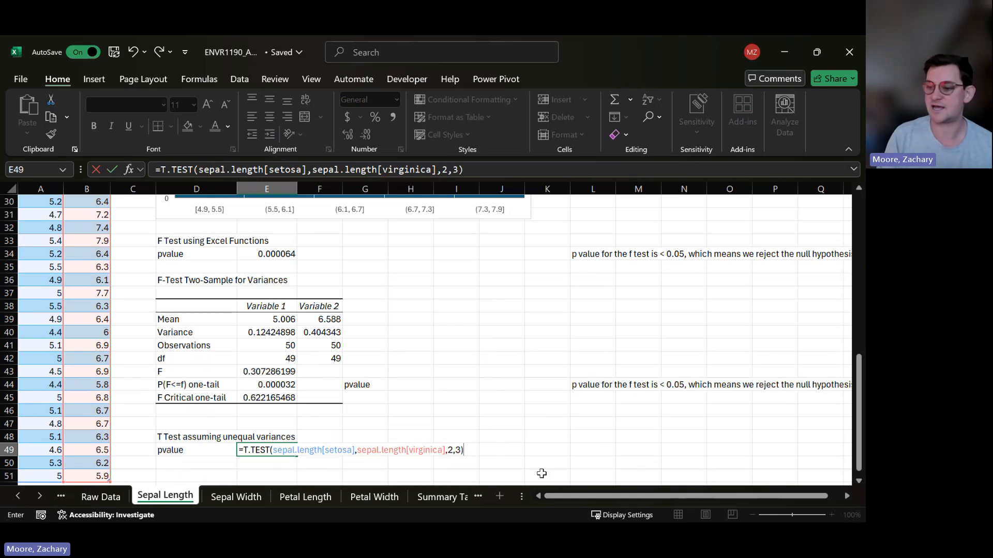
{"action": "key", "text": "Return"}
Step: Reduce the T-test p-value in E49 to two decimal places in scientific notation
{"action": "left_click", "coordinate": [278, 450]}
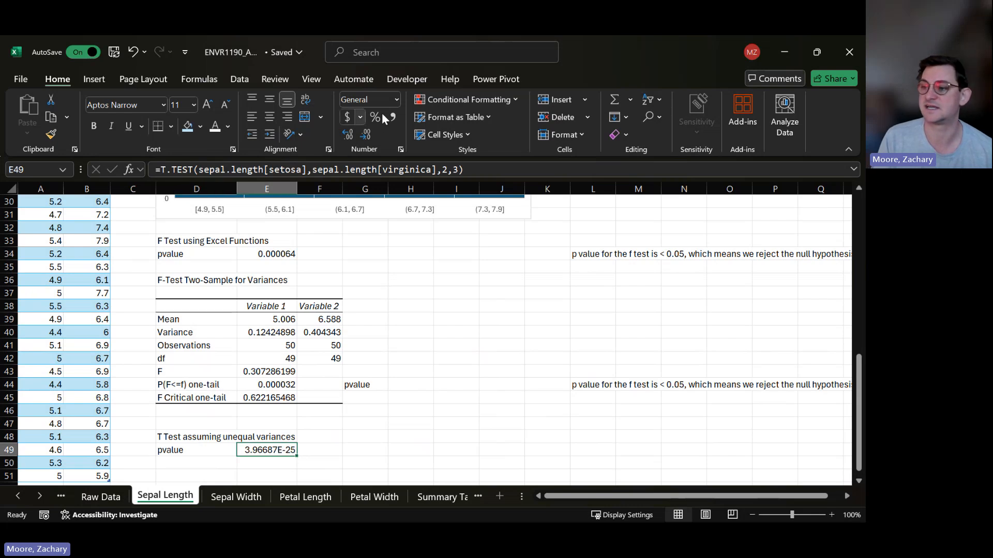
{"action": "left_click", "coordinate": [367, 133]}
{"action": "left_click", "coordinate": [367, 133]}
{"action": "left_click", "coordinate": [367, 134]}
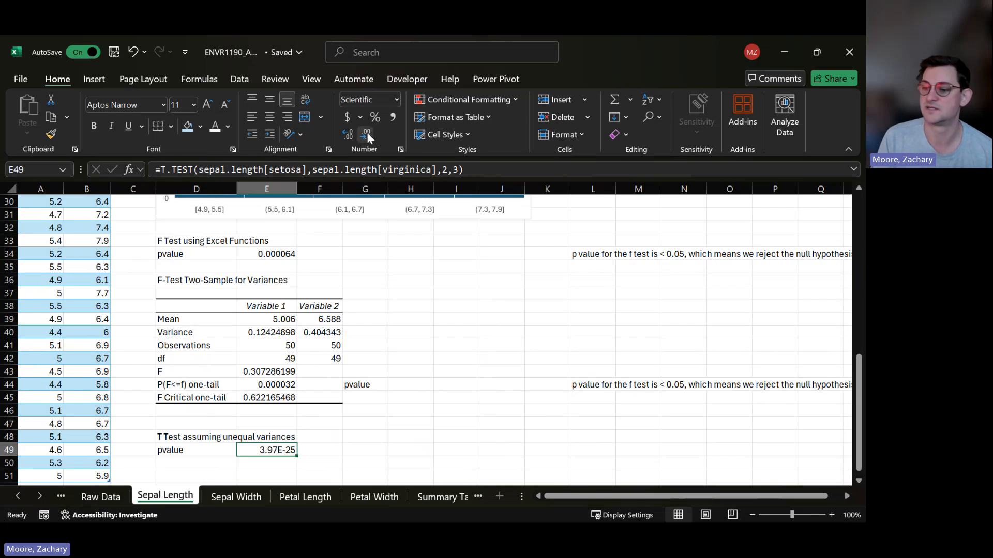
Step: Try showing the T-test p-value in E49 as a Number with enough decimal places to reveal its nonzero digits
{"action": "left_click", "coordinate": [393, 99]}
{"action": "left_click", "coordinate": [391, 151]}
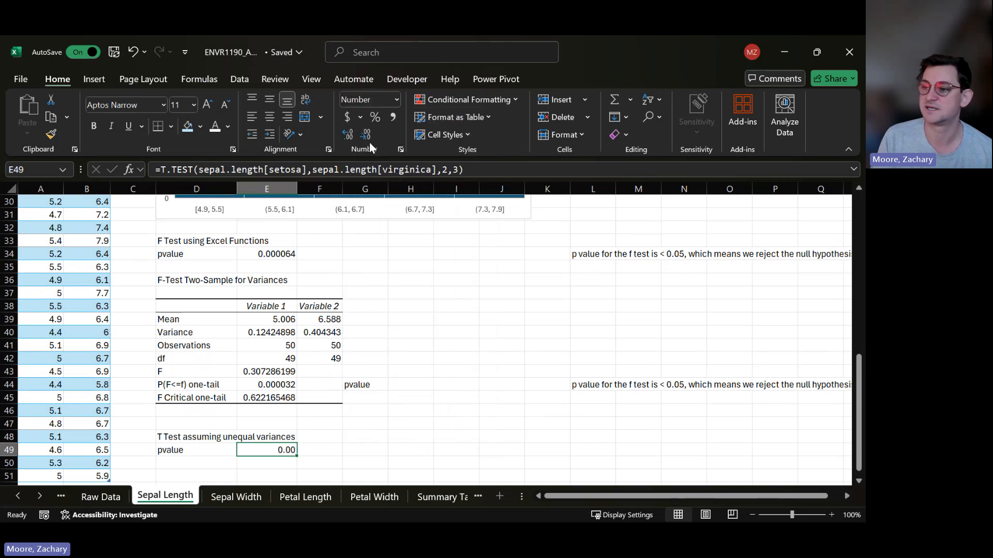
{"action": "left_click", "coordinate": [351, 134]}
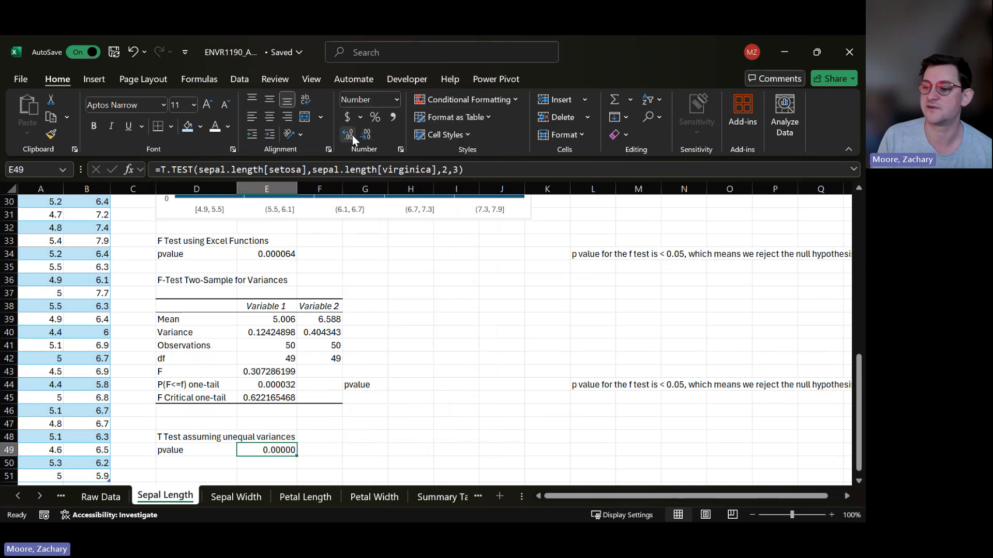
{"action": "left_click", "coordinate": [351, 135]}
{"action": "left_click", "coordinate": [351, 134]}
{"action": "left_click", "coordinate": [351, 135]}
{"action": "left_click", "coordinate": [350, 134]}
{"action": "left_click", "coordinate": [350, 134]}
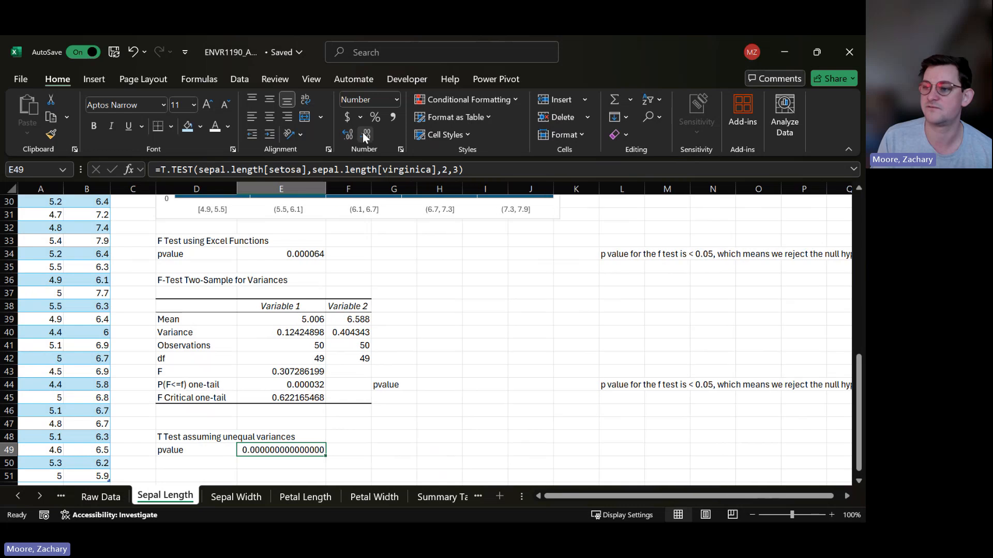
{"action": "left_click", "coordinate": [348, 133]}
{"action": "left_click", "coordinate": [348, 134]}
{"action": "left_click", "coordinate": [348, 133]}
{"action": "left_click", "coordinate": [348, 134]}
{"action": "left_click", "coordinate": [347, 133]}
{"action": "left_click", "coordinate": [347, 134]}
{"action": "left_click", "coordinate": [348, 133]}
{"action": "left_click", "coordinate": [347, 134]}
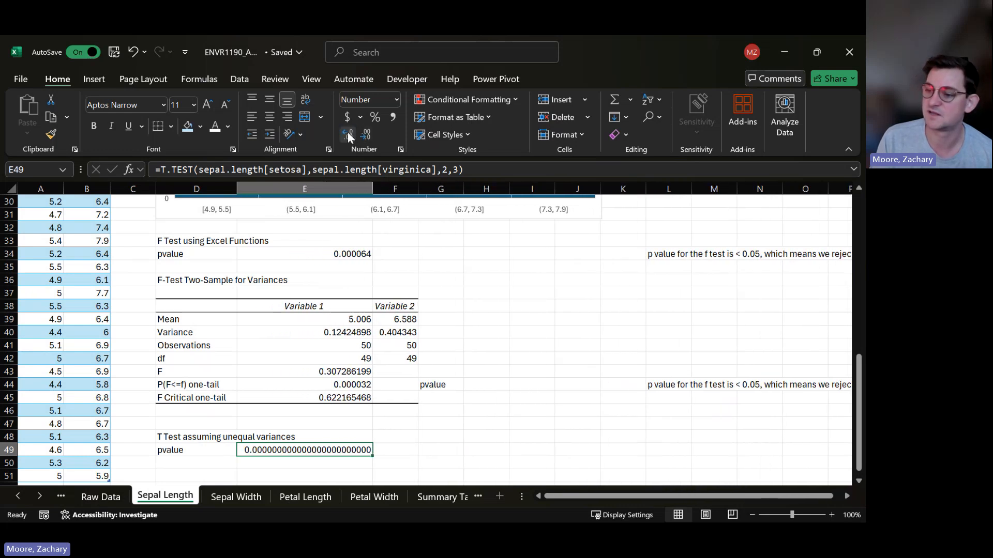
{"action": "left_click", "coordinate": [348, 134]}
{"action": "left_click", "coordinate": [348, 134]}
{"action": "left_click", "coordinate": [347, 134]}
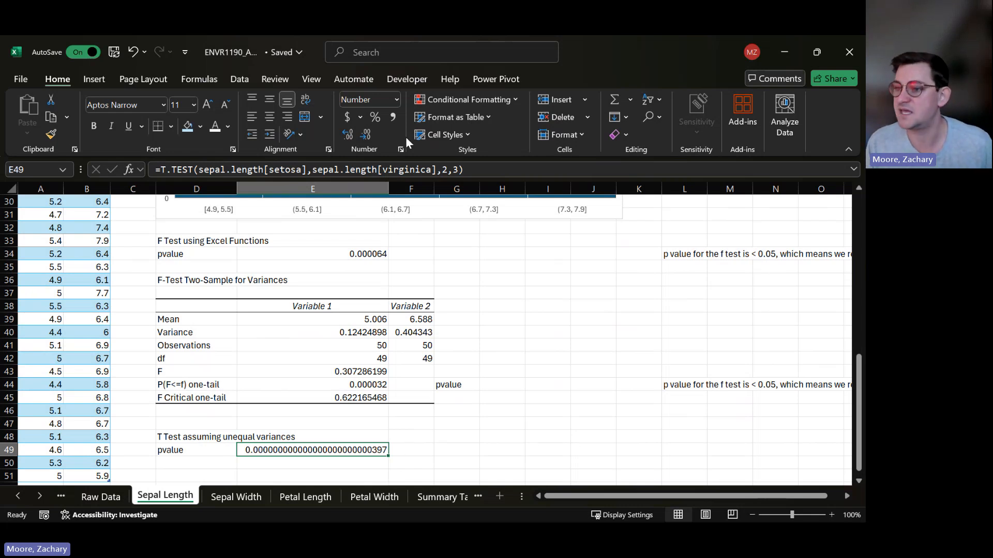
{"action": "left_click", "coordinate": [366, 134]}
{"action": "left_click", "coordinate": [366, 135]}
Step: Format the T-test p-value in E49 as Scientific and narrow column E
{"action": "left_click", "coordinate": [396, 99]}
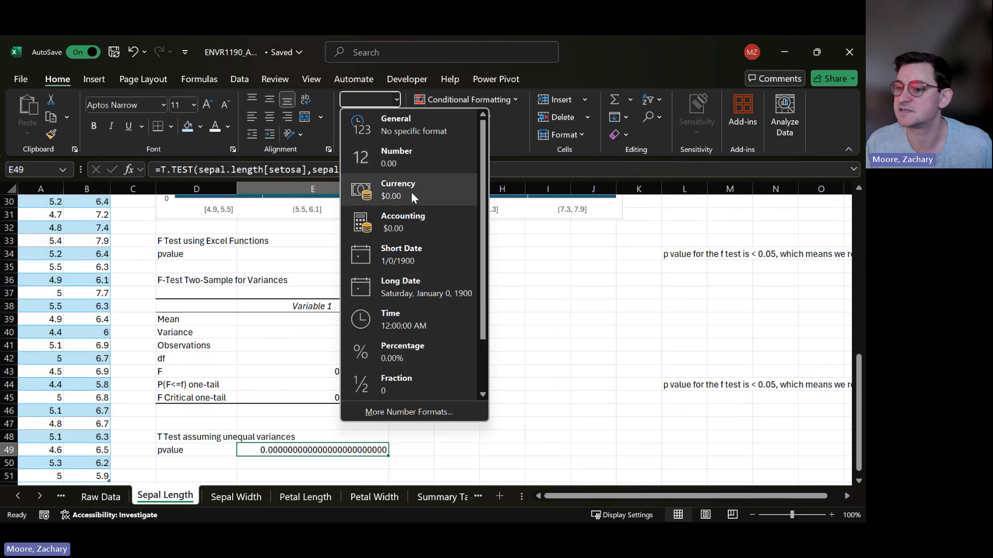
{"action": "scroll", "coordinate": [430, 256], "scroll_direction": "down", "scroll_amount": 1}
{"action": "left_click", "coordinate": [423, 353]}
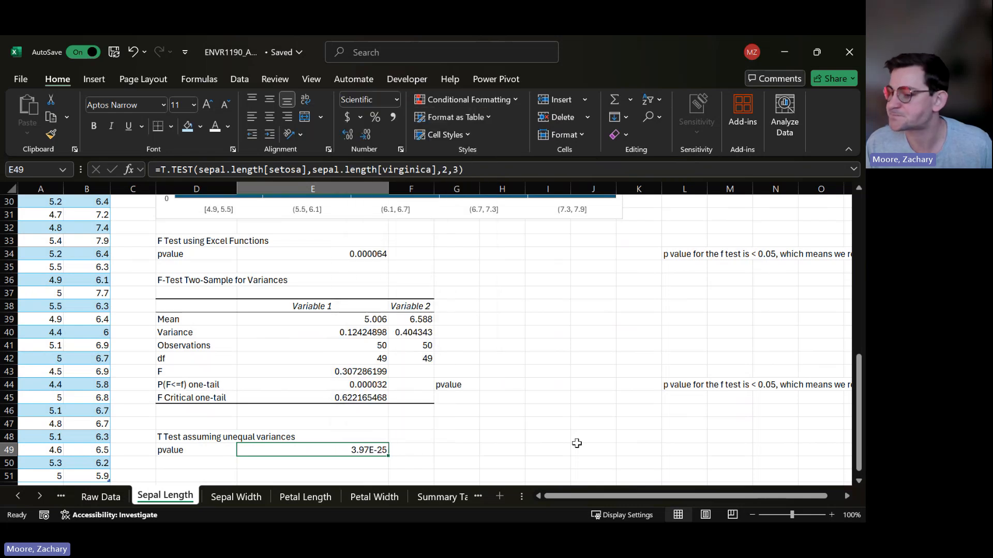
{"action": "left_click_drag", "start_coordinate": [388, 189], "coordinate": [321, 189]}
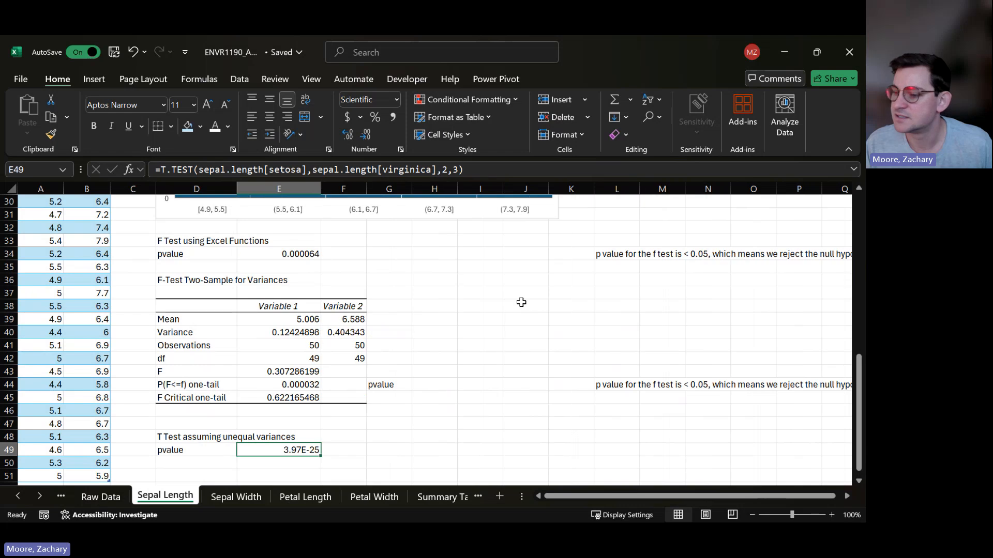
Step: Enter in L49 "p value for the t test is <<< 0.05, which means we reject the null hypothesis that the means are equal."
{"action": "left_click", "coordinate": [618, 446]}
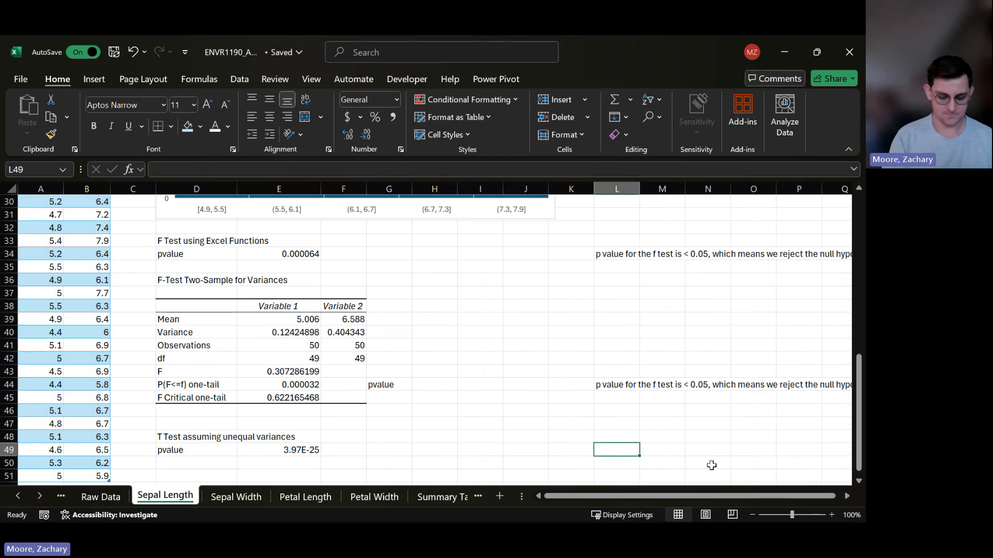
{"action": "type", "text": "p valuefor th"}
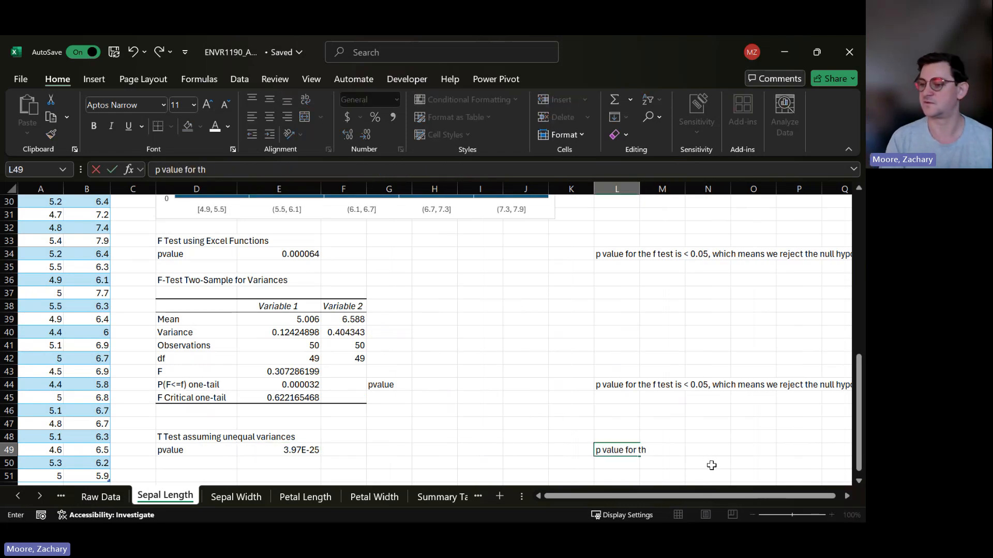
{"action": "type", "text": "e t test"}
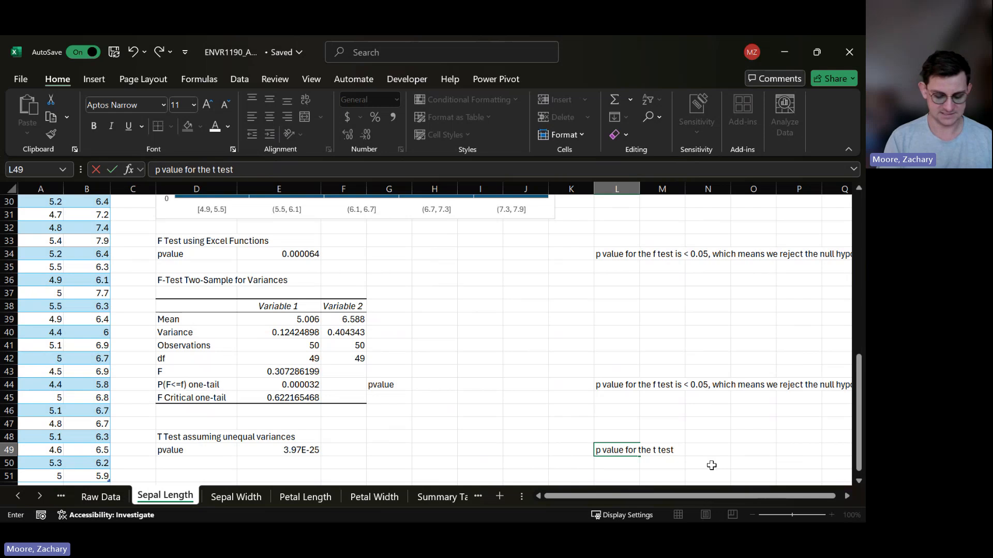
{"action": "type", "text": "s is <<< 0.05"}
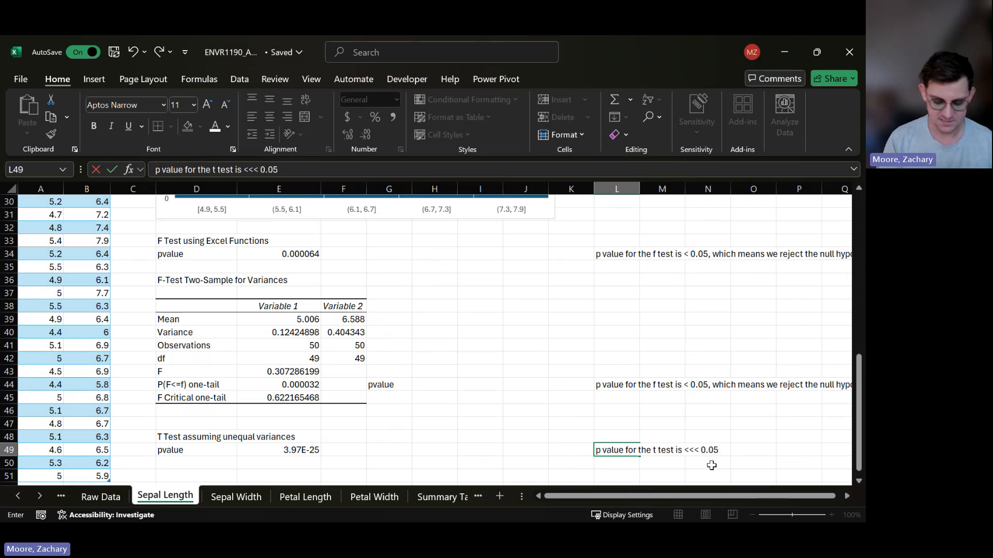
{"action": "type", "text": ", which means we "}
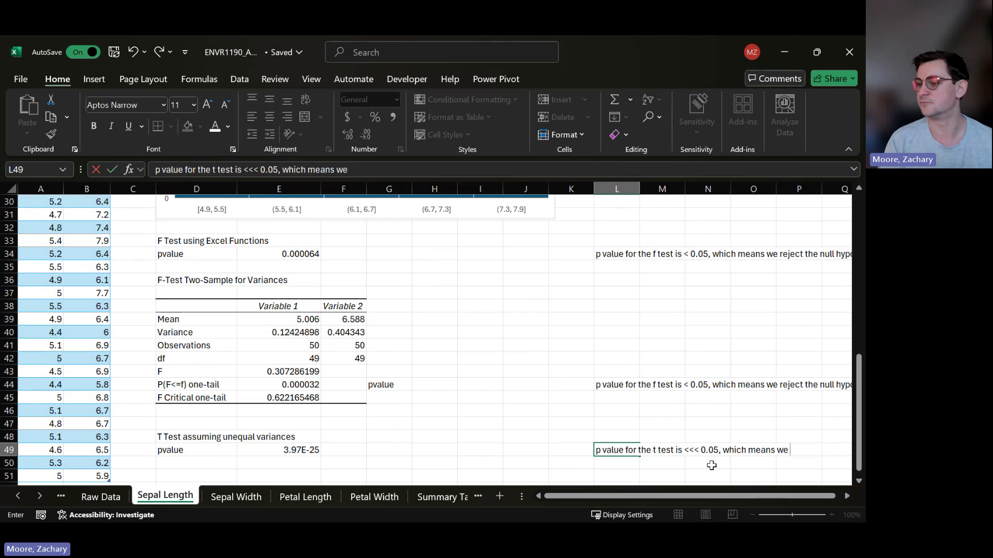
{"action": "type", "text": "reject the null "}
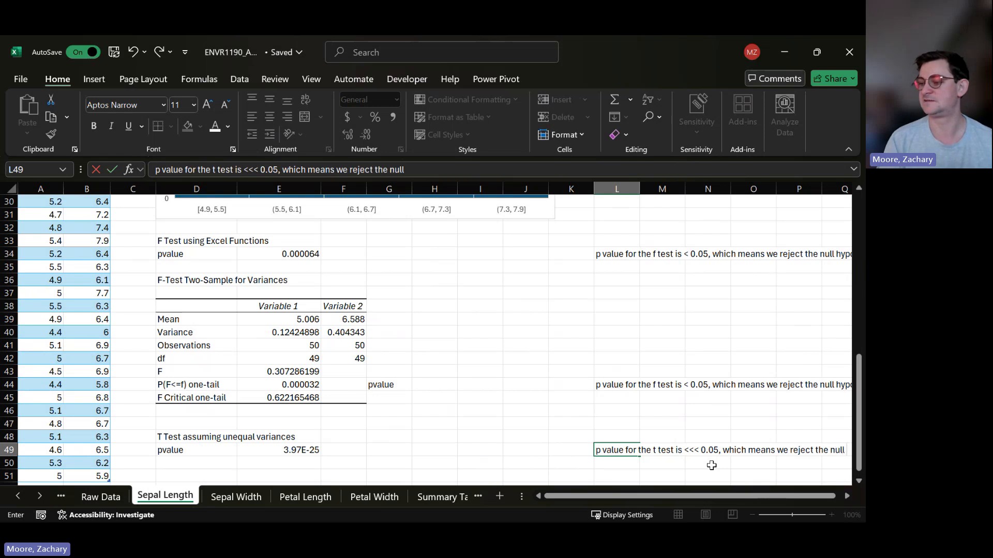
{"action": "type", "text": "hypothesis th"}
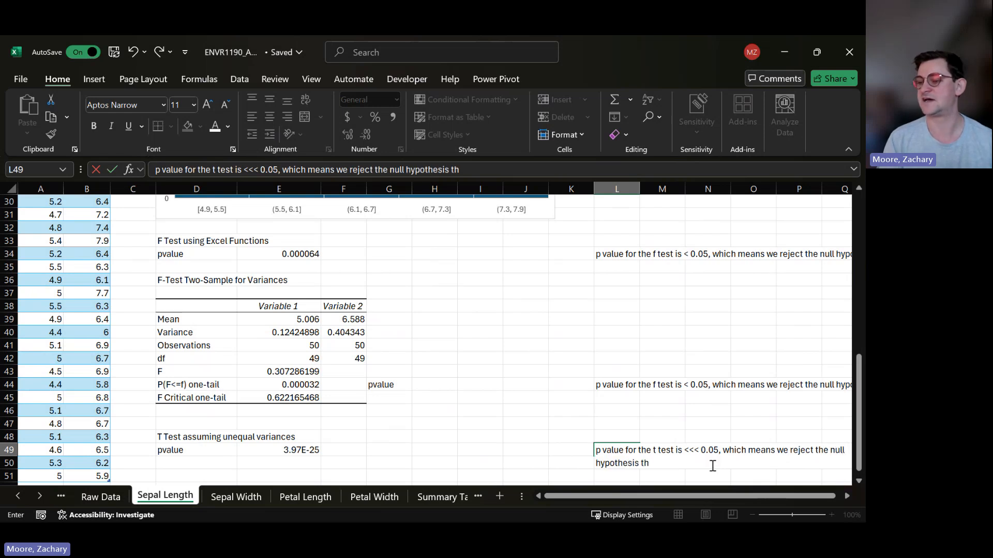
{"action": "type", "text": "at the means a"}
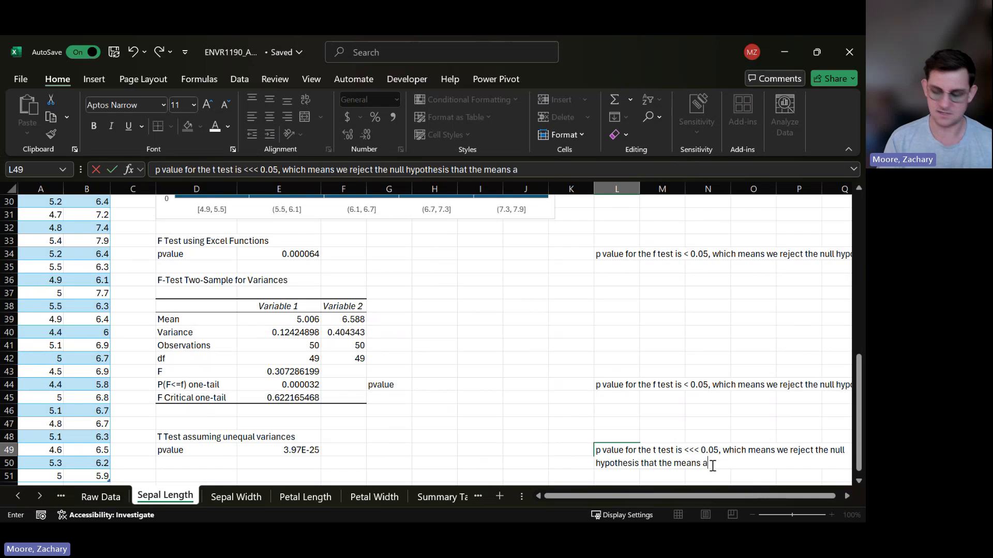
{"action": "type", "text": "re equal."}
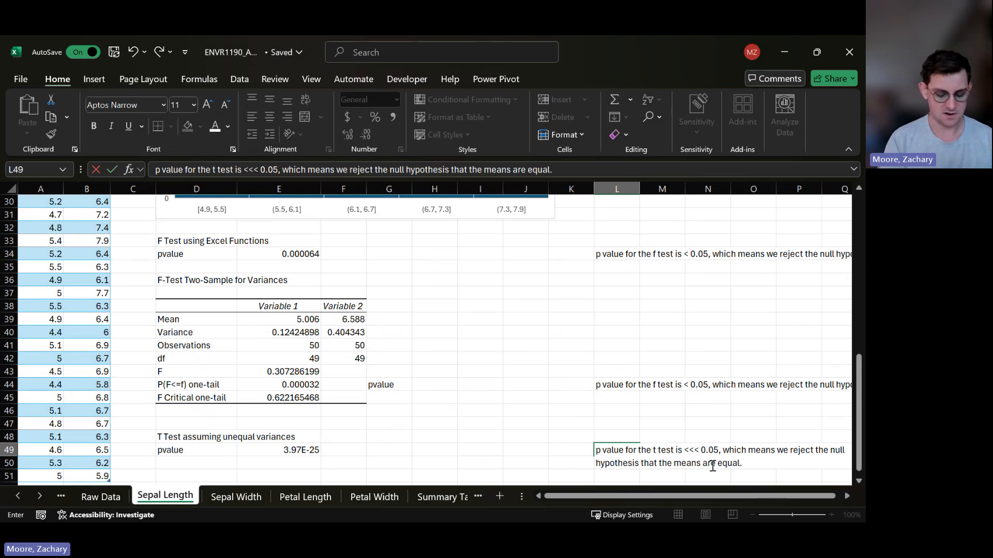
Step: Continue the T-test conclusion in L49 with a second sentence beginning "The mean sepal length is"
{"action": "type", "text": " Our"}
{"action": "key", "text": "BackSpace"}
{"action": "key", "text": "BackSpace"}
{"action": "key", "text": "BackSpace"}
{"action": "type", "text": "Th"}
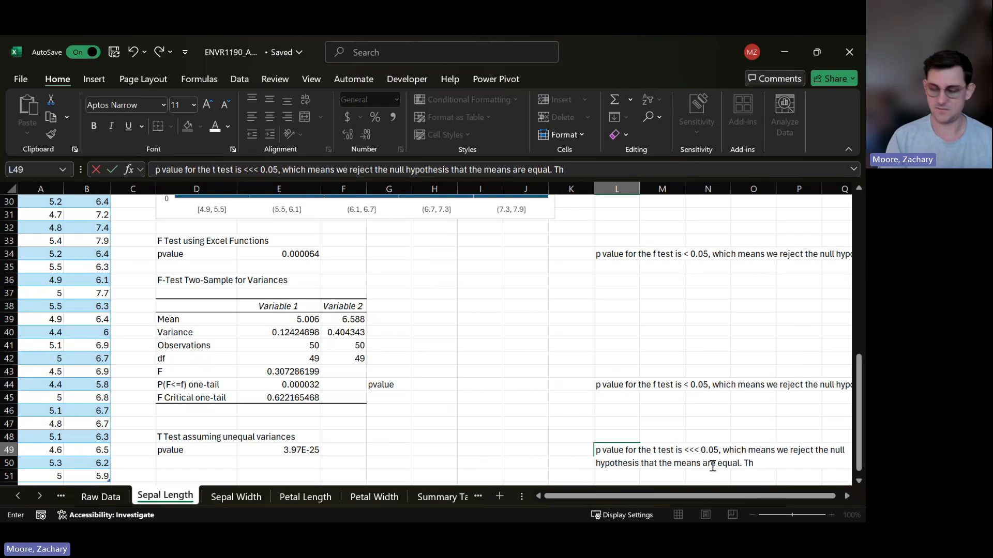
{"action": "type", "text": "e mean"}
{"action": "type", "text": " se"}
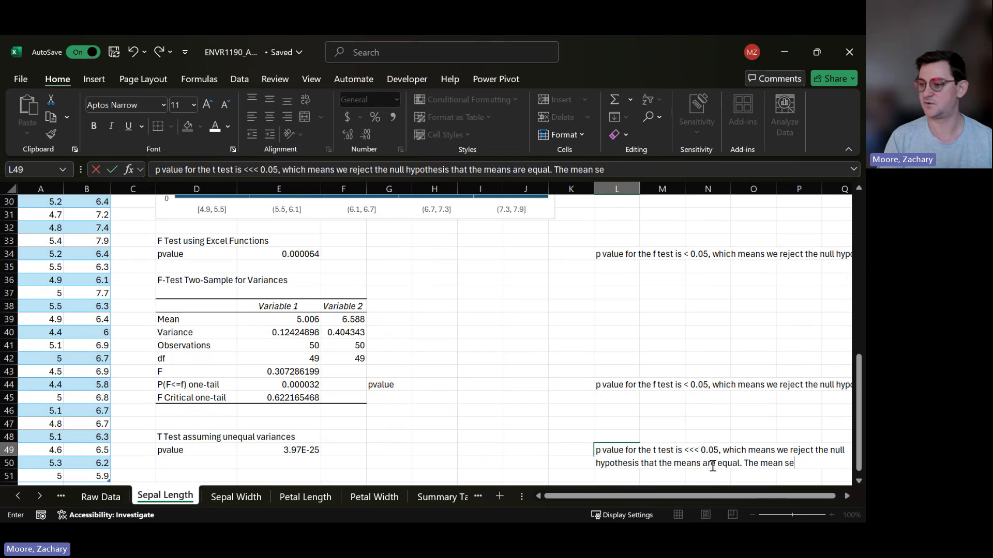
{"action": "type", "text": "pakl leng"}
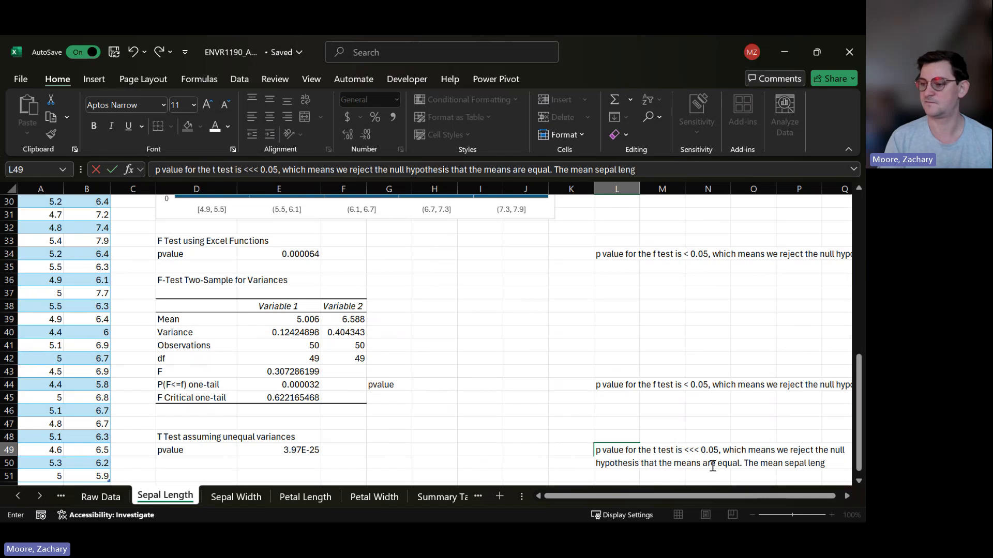
{"action": "type", "text": "th is"}
Step: Finish the L49 conclusion with the bold text "stastically and significantly different between species."
{"action": "key", "text": "ctrl+b"}
{"action": "type", "text": "staist"}
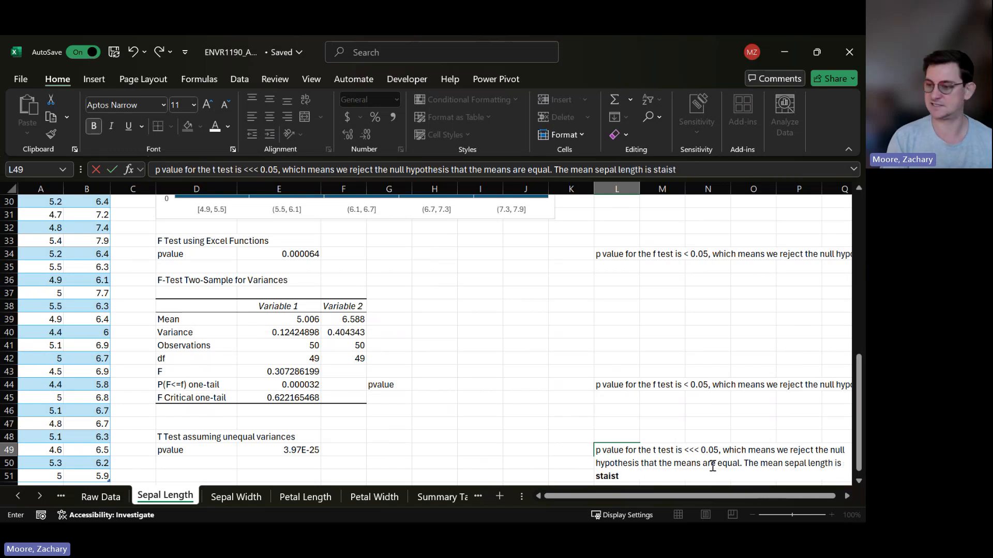
{"action": "type", "text": "ically and sig"}
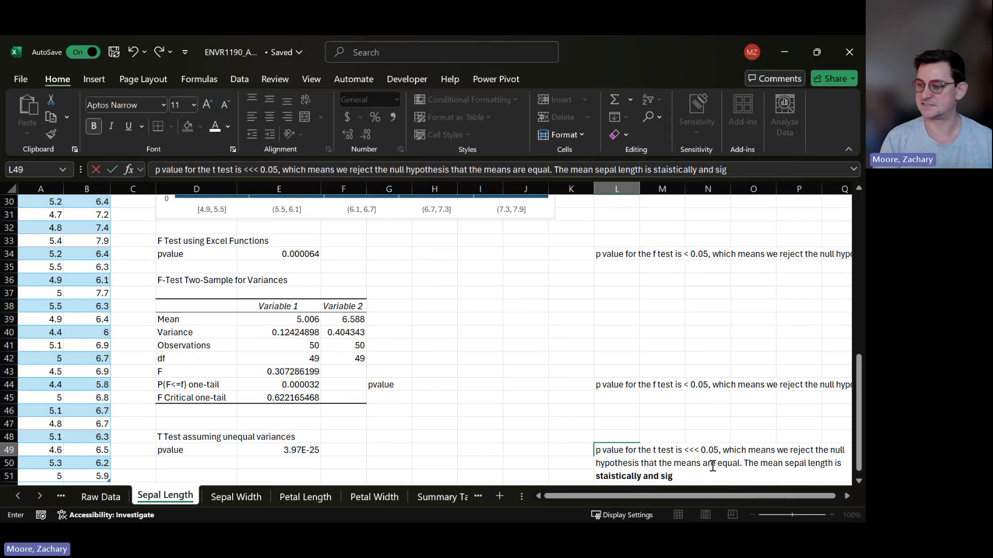
{"action": "type", "text": "nificantly diff"}
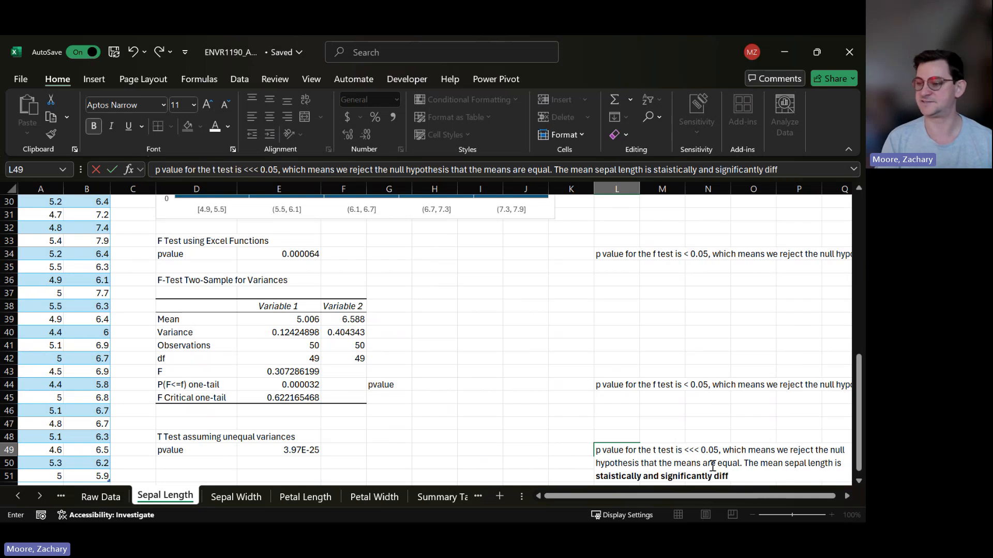
{"action": "type", "text": "erent between "}
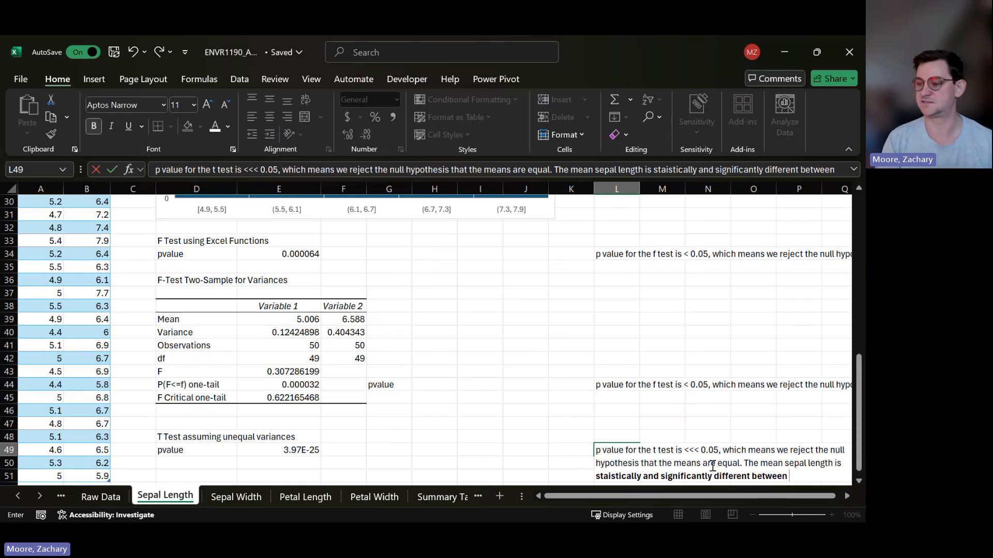
{"action": "type", "text": "species."}
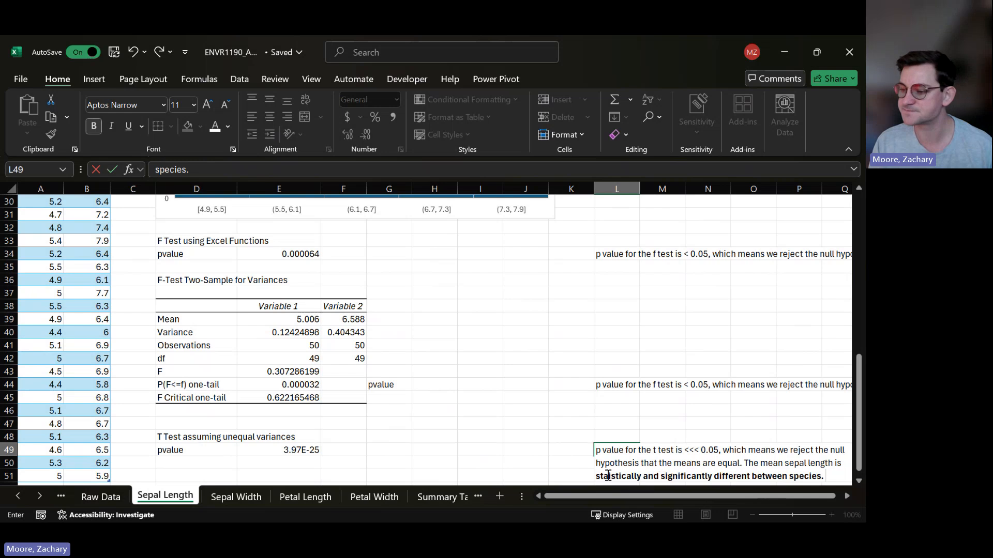
{"action": "left_click_drag", "start_coordinate": [608, 475], "coordinate": [612, 475]}
{"action": "key", "text": "BackSpace"}
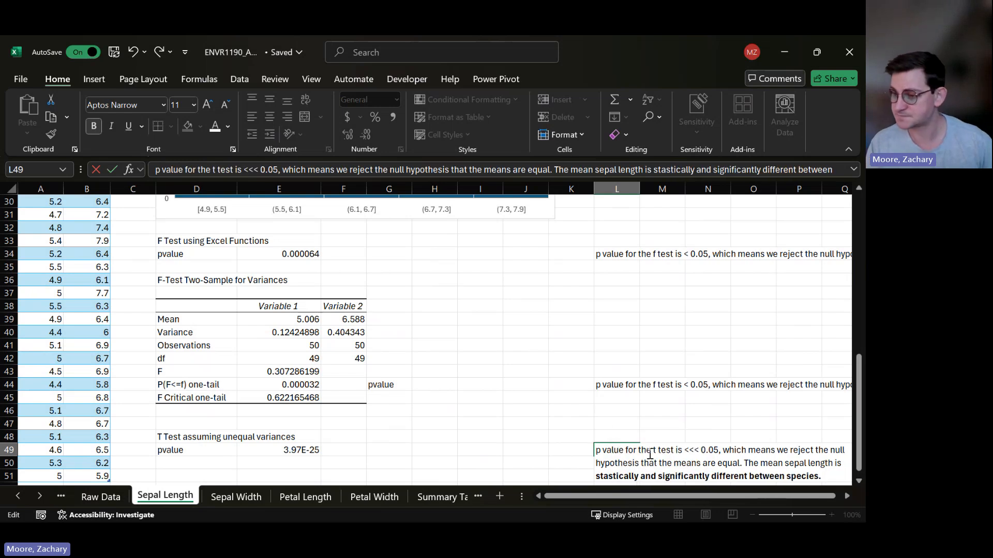
{"action": "key", "text": "Return"}
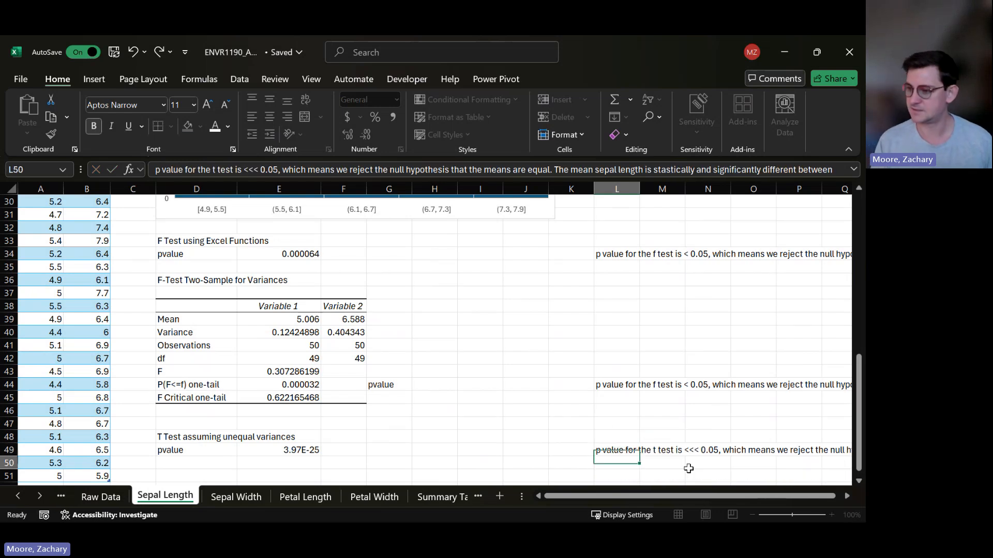
Step: Select D51 and start the Data Analysis tool "t-Test: Two-Sample Assuming Unequal Variances"
{"action": "scroll", "coordinate": [148, 438], "scroll_direction": "down", "scroll_amount": 2}
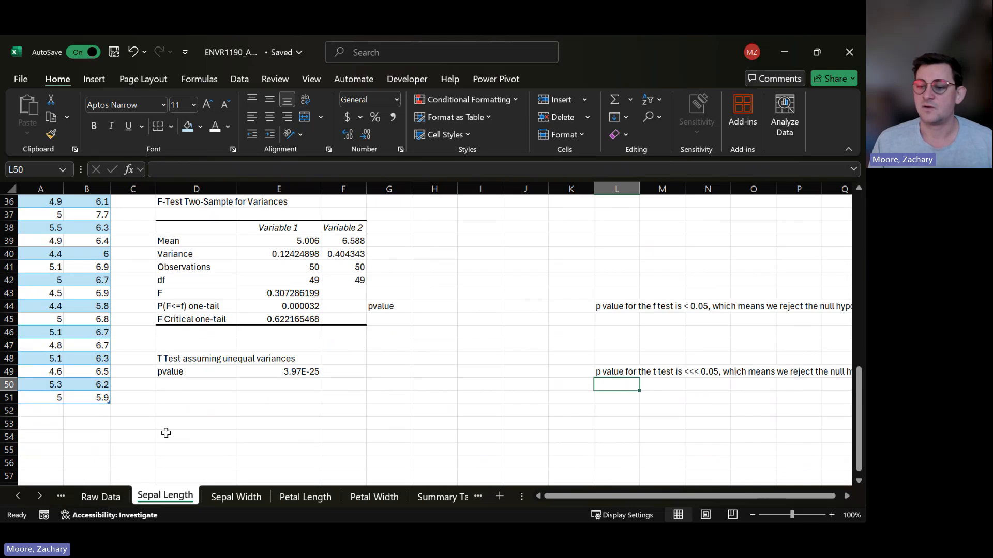
{"action": "left_click", "coordinate": [177, 396]}
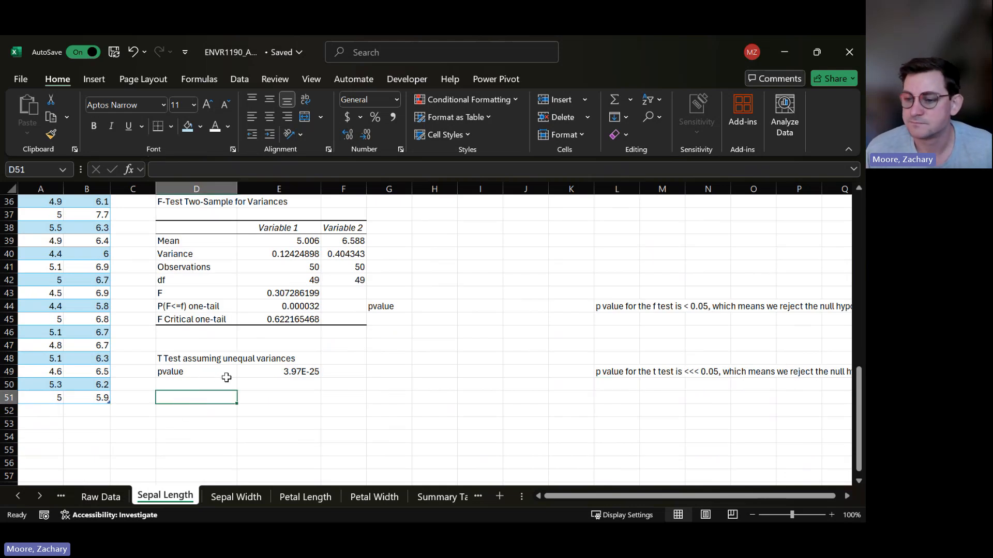
{"action": "left_click", "coordinate": [251, 80]}
{"action": "left_click", "coordinate": [789, 100]}
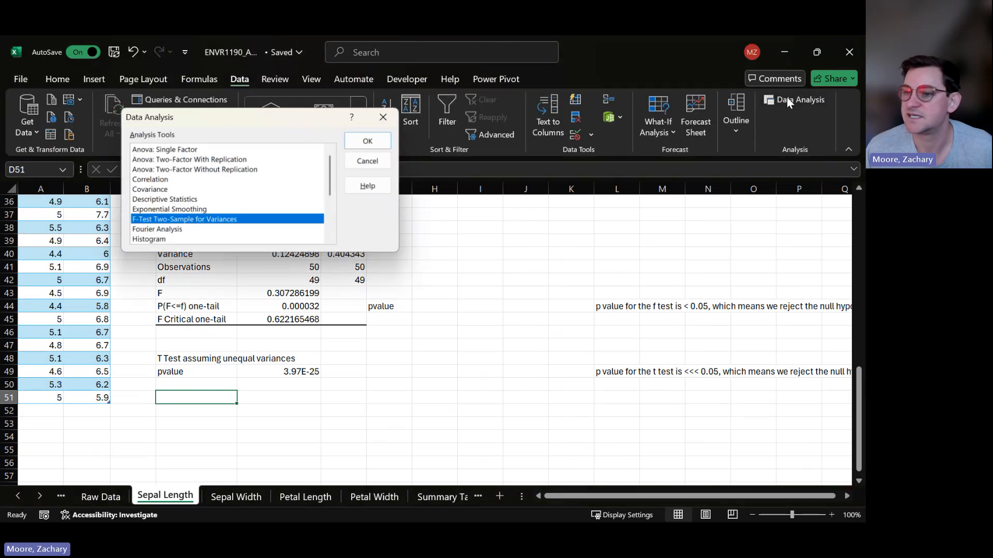
{"action": "scroll", "coordinate": [224, 190], "scroll_direction": "down", "scroll_amount": 3}
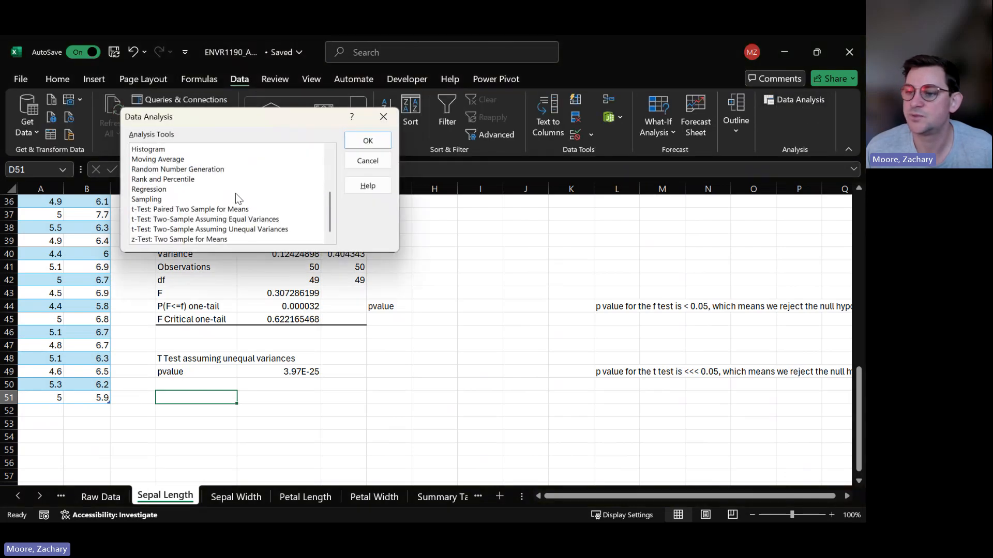
{"action": "left_click", "coordinate": [212, 210]}
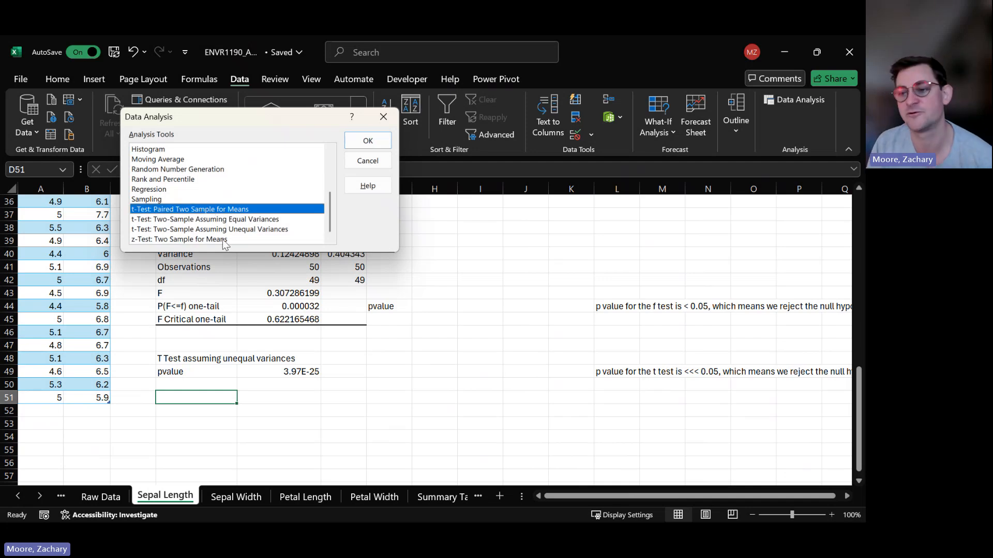
{"action": "left_click", "coordinate": [243, 221]}
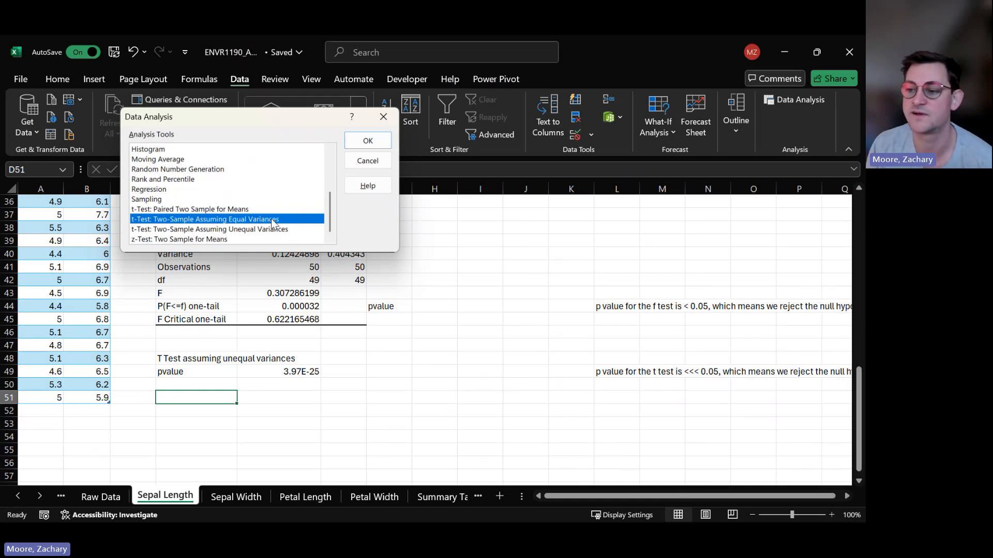
{"action": "left_click", "coordinate": [293, 231]}
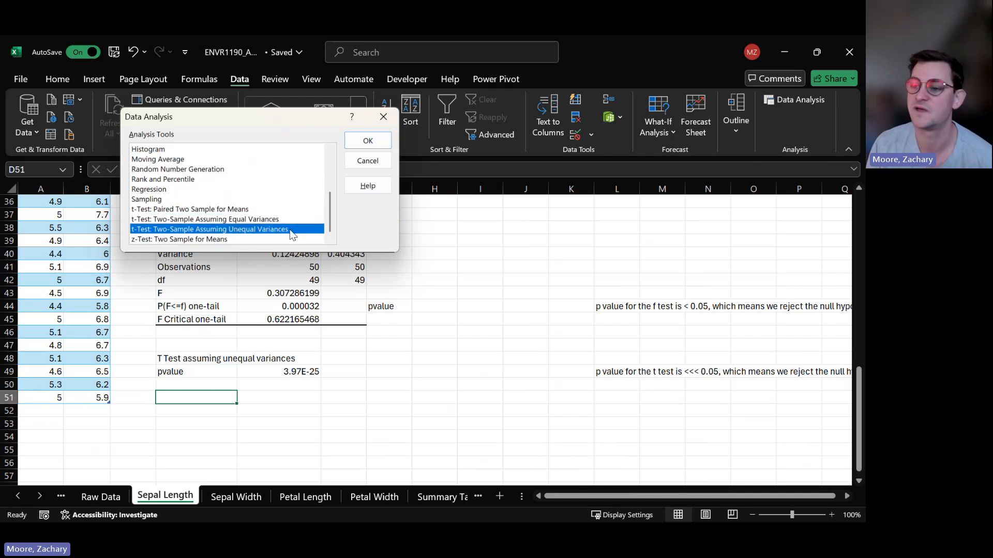
{"action": "left_click", "coordinate": [368, 141]}
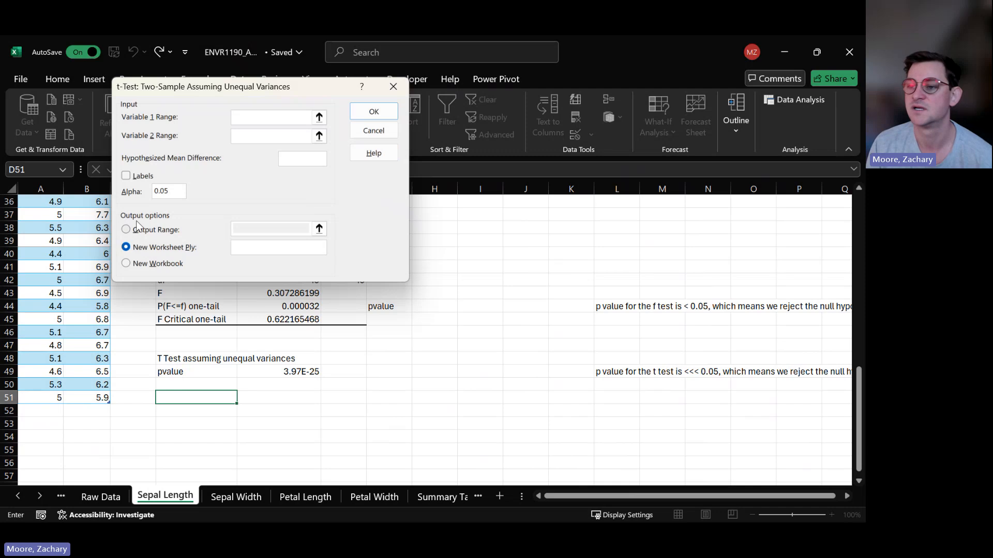
Step: Set the t-Test's Variable 1 Range to the setosa values A2:A51 and Variable 2 Range to the virginica values B2:B51
{"action": "left_click", "coordinate": [49, 399]}
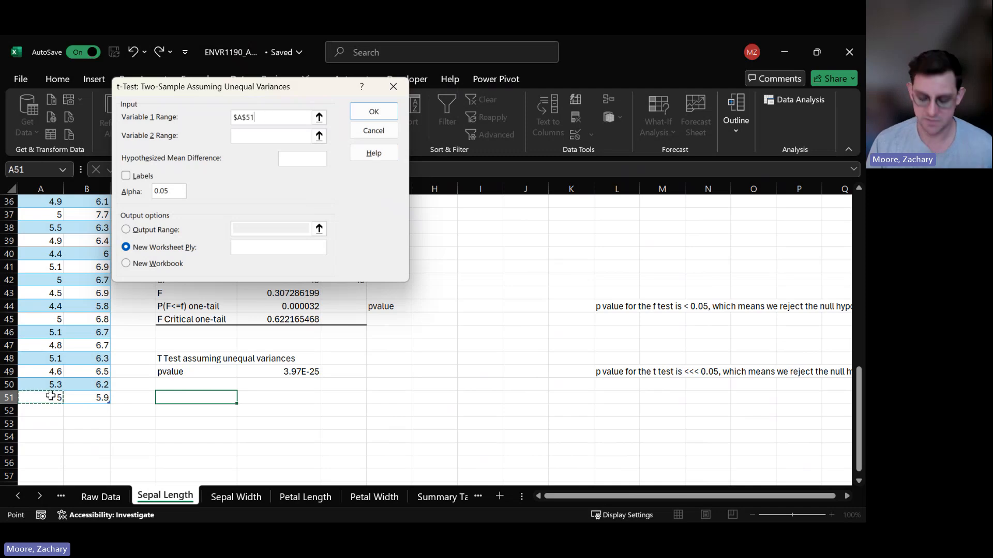
{"action": "key", "text": "ctrl+shift+Up"}
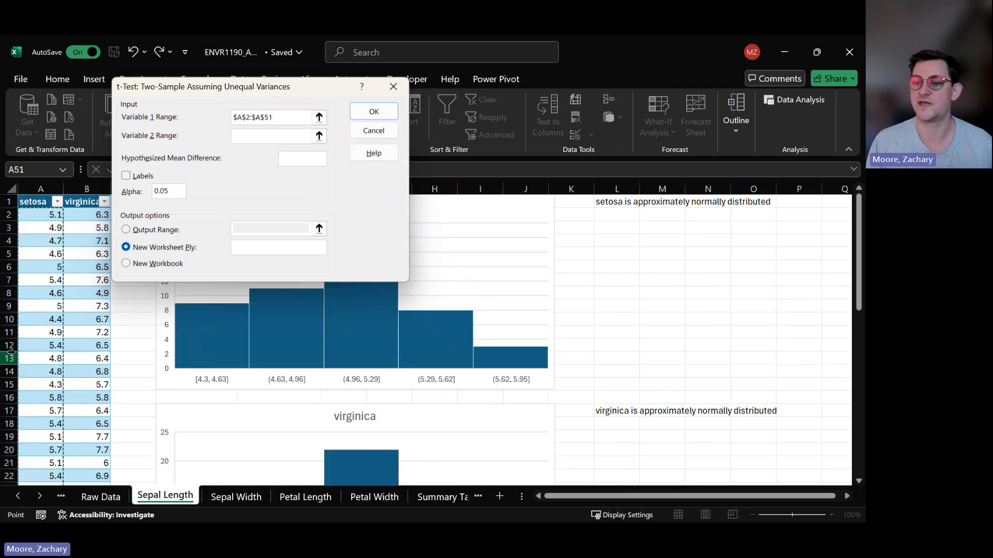
{"action": "left_click", "coordinate": [272, 136]}
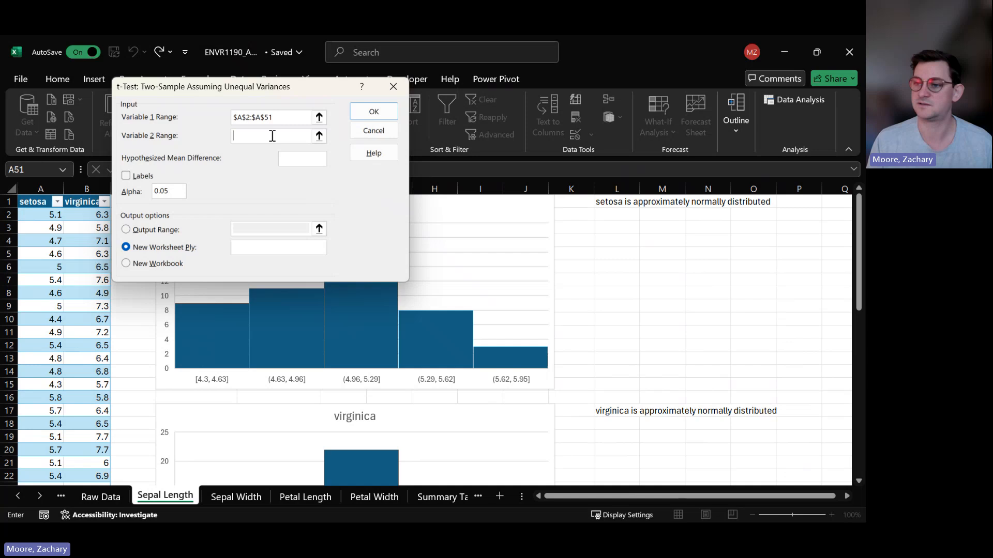
{"action": "left_click", "coordinate": [87, 215]}
{"action": "key", "text": "ctrl+shift+Down"}
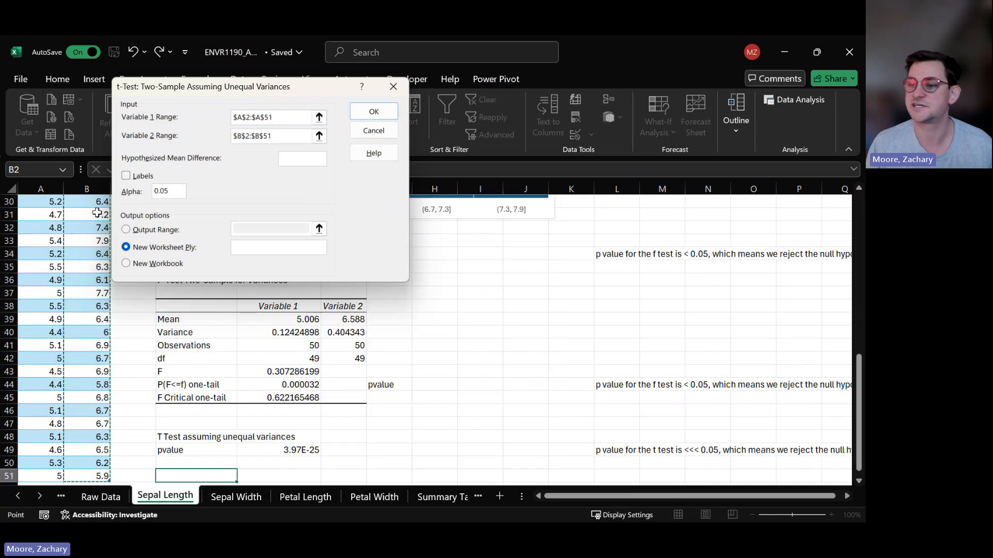
Step: Run the t-Test with a hypothesized mean difference of 0 and the output range starting at D51
{"action": "left_click", "coordinate": [289, 159]}
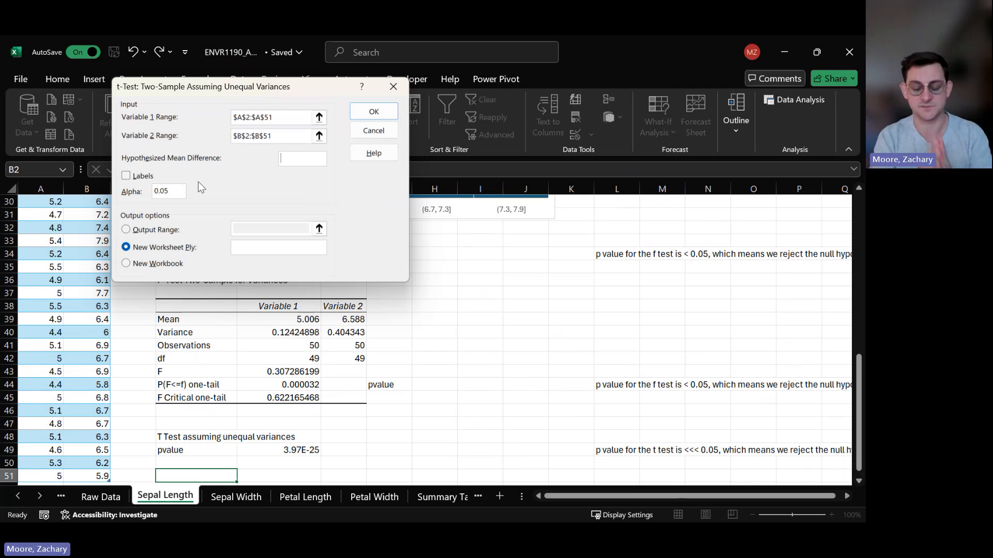
{"action": "type", "text": "0"}
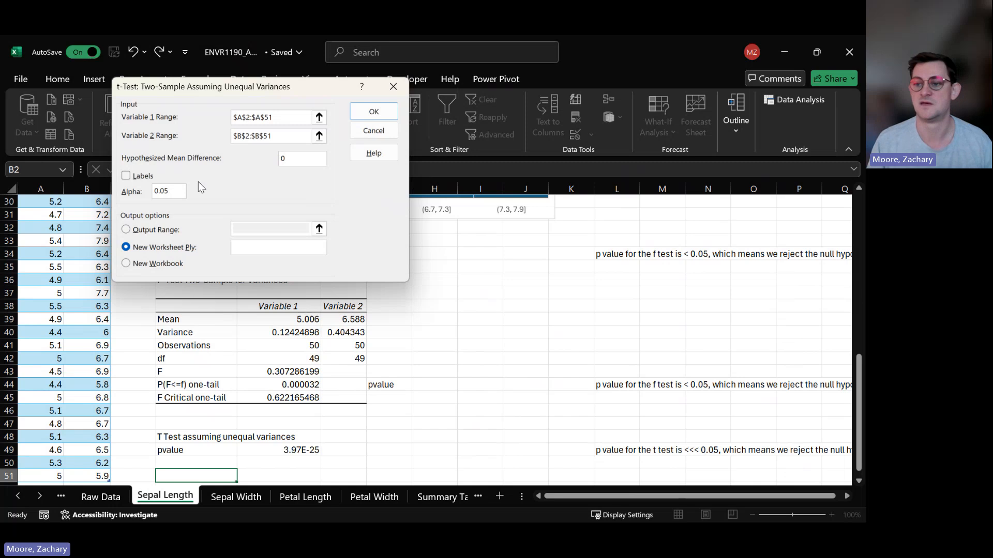
{"action": "left_click", "coordinate": [155, 230]}
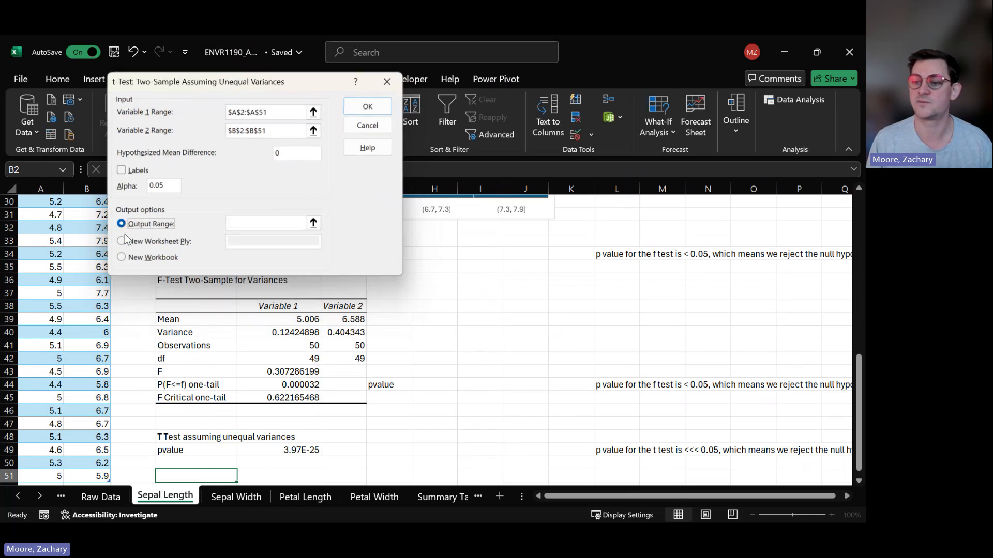
{"action": "left_click", "coordinate": [253, 223]}
{"action": "scroll", "coordinate": [228, 375], "scroll_direction": "down", "scroll_amount": 2}
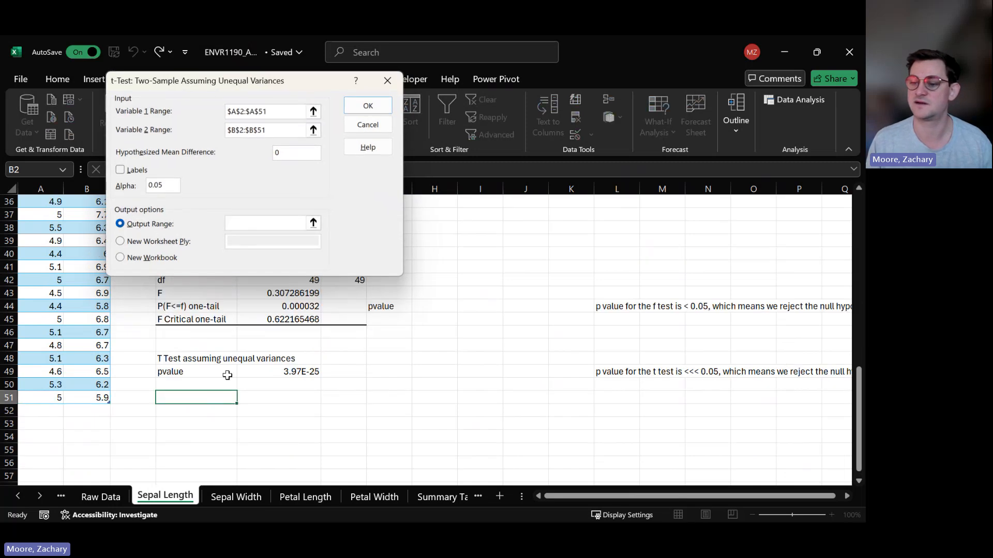
{"action": "left_click", "coordinate": [195, 396]}
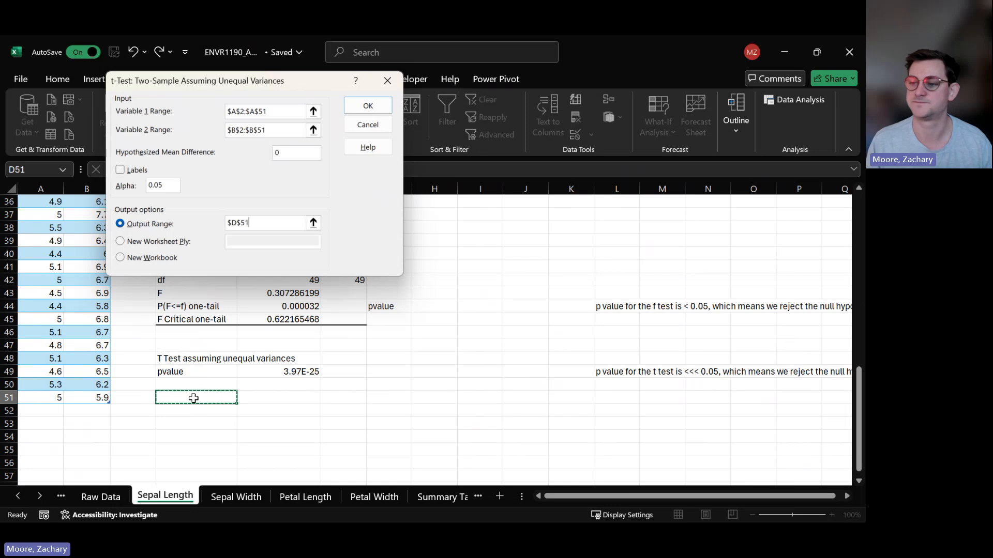
{"action": "left_click", "coordinate": [367, 105]}
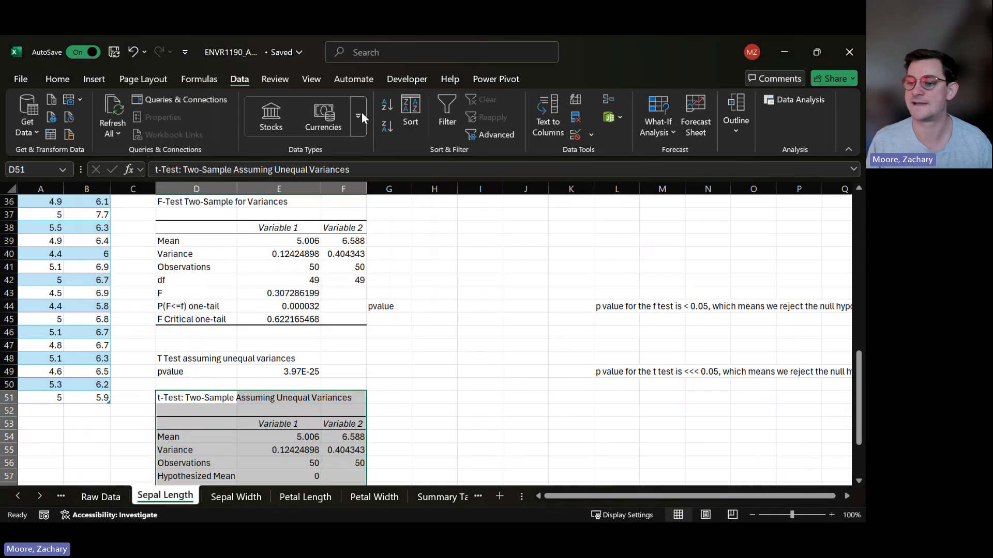
Step: Copy the T-test conclusion from L49 into L62, alongside the two-tail p-value of the t-Test output table
{"action": "scroll", "coordinate": [264, 335], "scroll_direction": "down", "scroll_amount": 2}
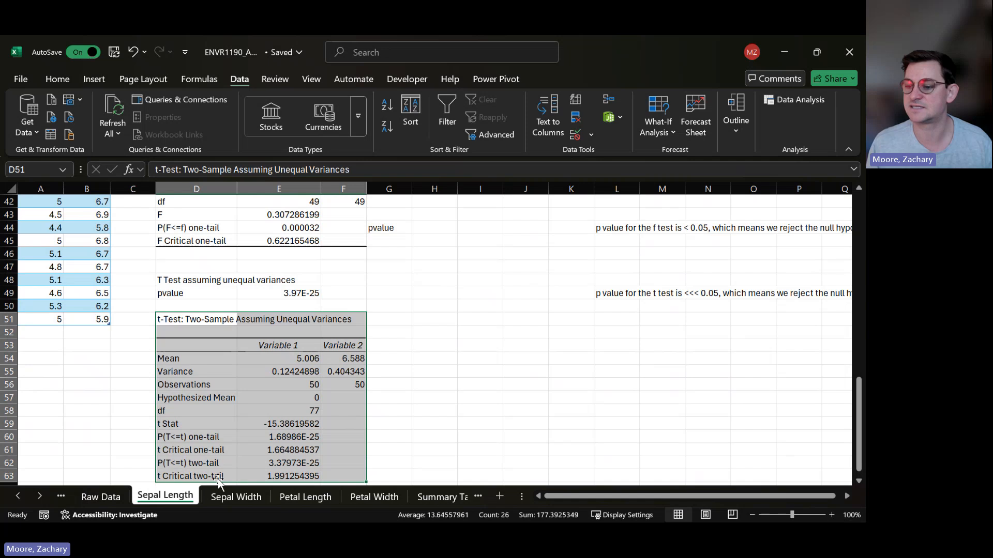
{"action": "left_click", "coordinate": [282, 465]}
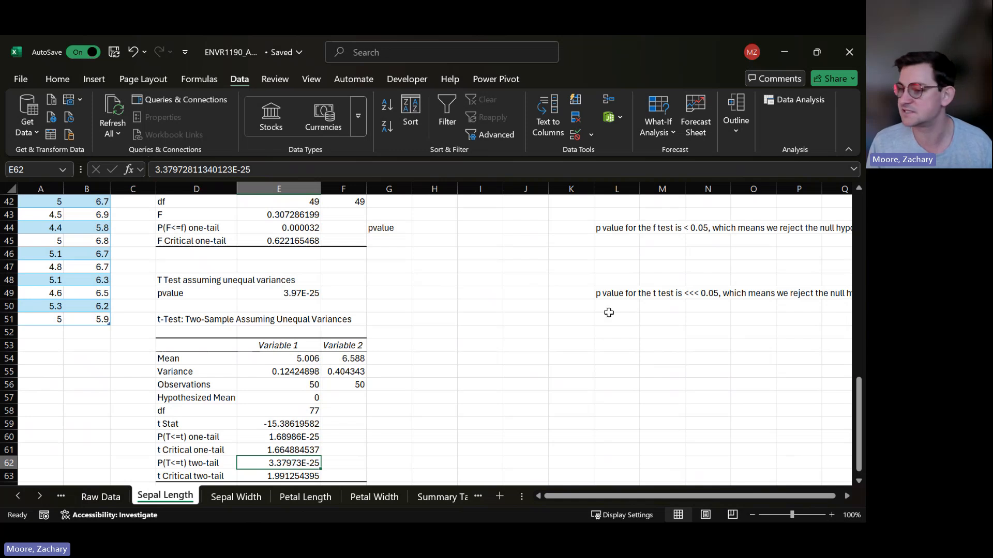
{"action": "left_click", "coordinate": [610, 292]}
{"action": "key", "text": "ctrl+c"}
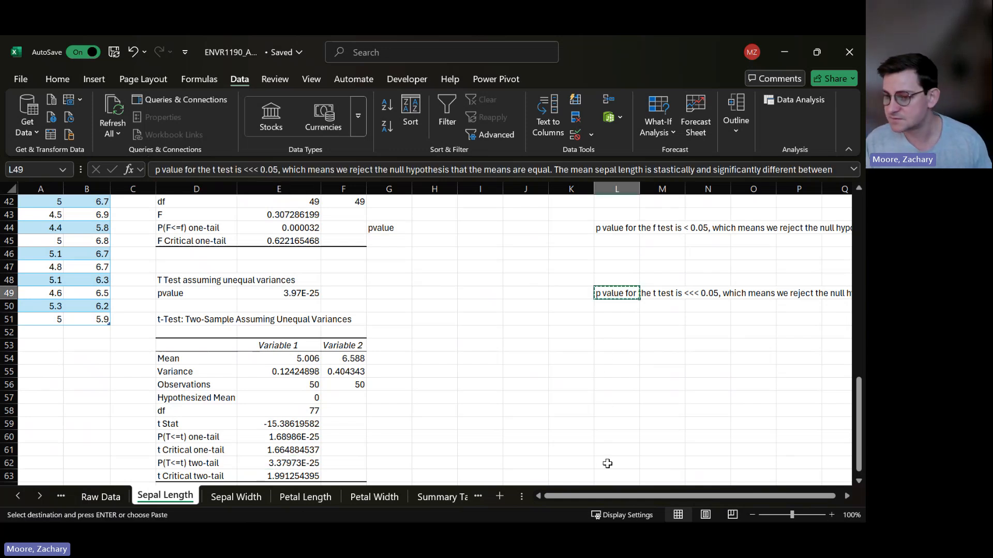
{"action": "left_click", "coordinate": [613, 453]}
{"action": "left_click", "coordinate": [621, 465]}
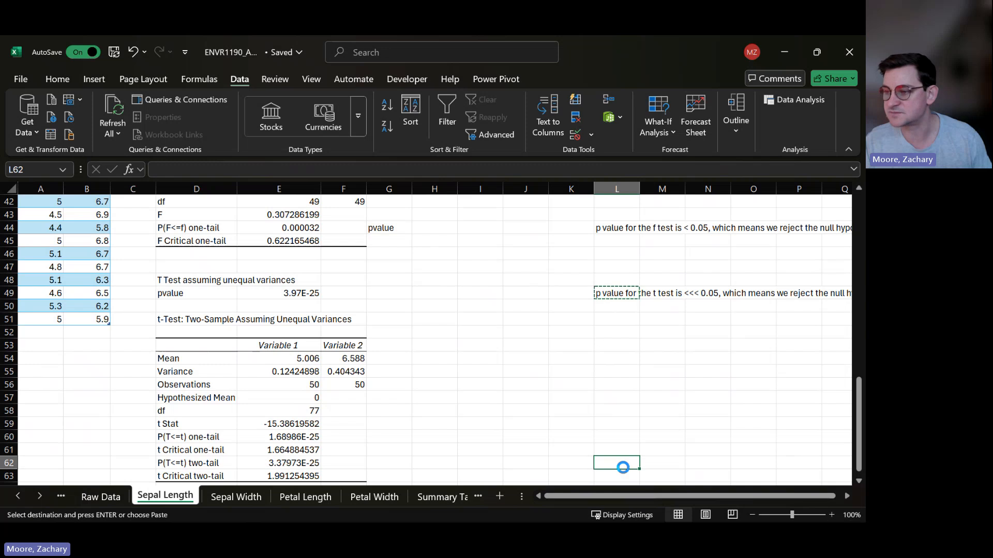
{"action": "key", "text": "ctrl+v"}
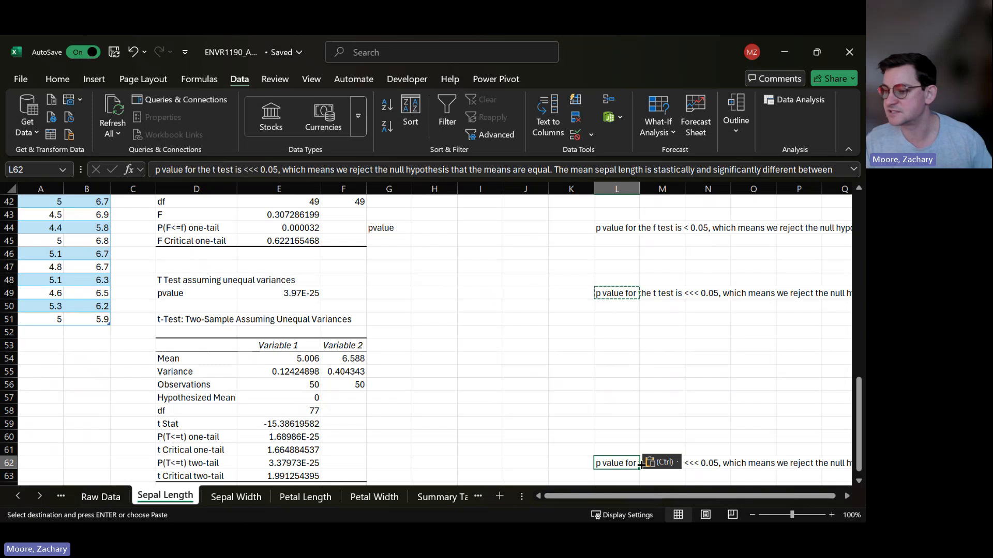
Step: Highlight in yellow the two-tail p-value in E62, the T.TEST p-value in E49 and the F.TEST p-value in E34
{"action": "left_click", "coordinate": [278, 465]}
{"action": "left_click", "coordinate": [67, 78]}
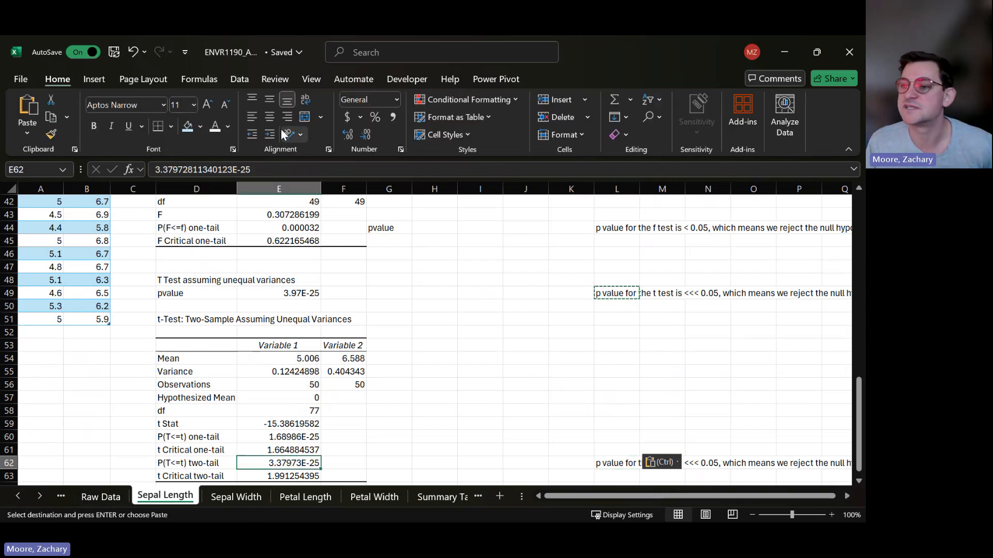
{"action": "left_click", "coordinate": [201, 127]}
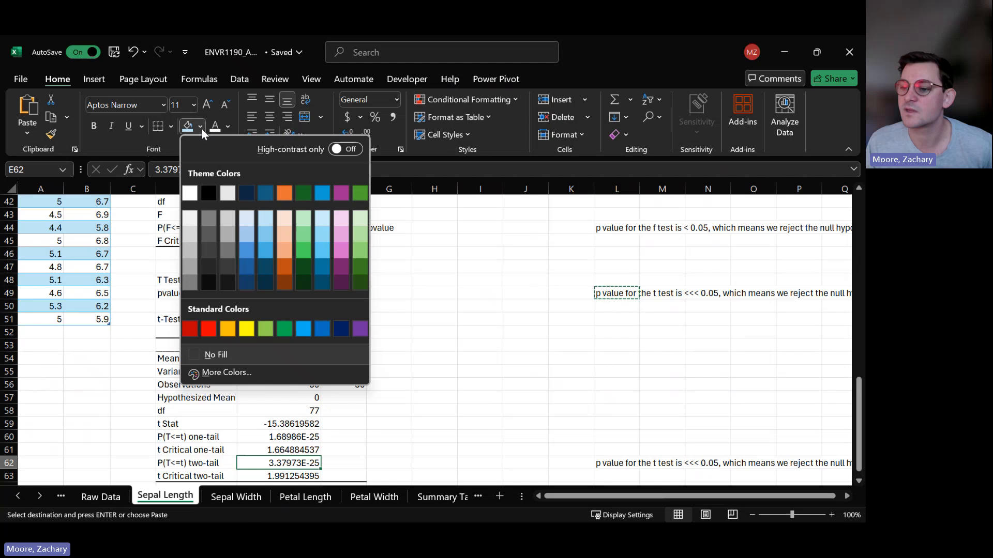
{"action": "left_click", "coordinate": [245, 330]}
{"action": "left_click", "coordinate": [291, 293]}
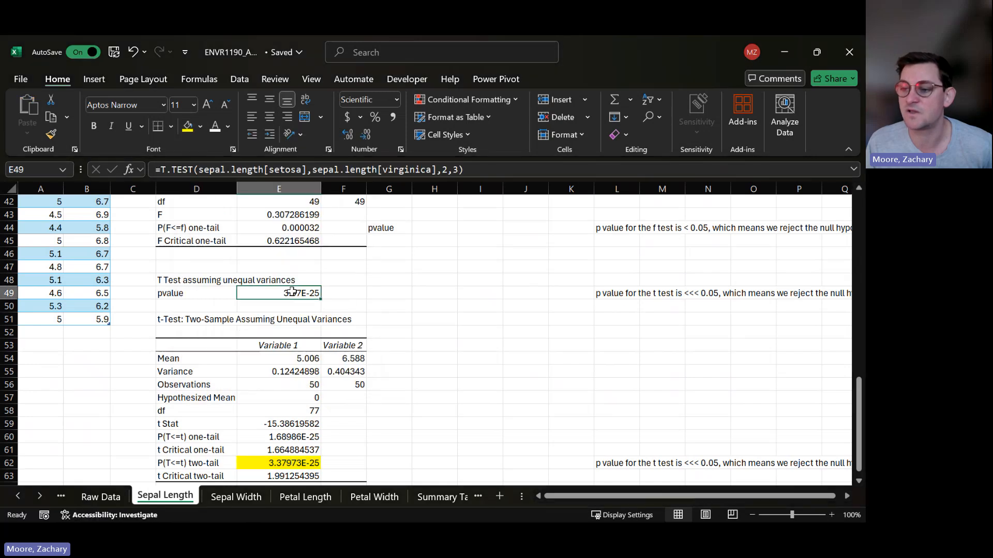
{"action": "left_click", "coordinate": [188, 128]}
{"action": "scroll", "coordinate": [289, 331], "scroll_direction": "up", "scroll_amount": 4}
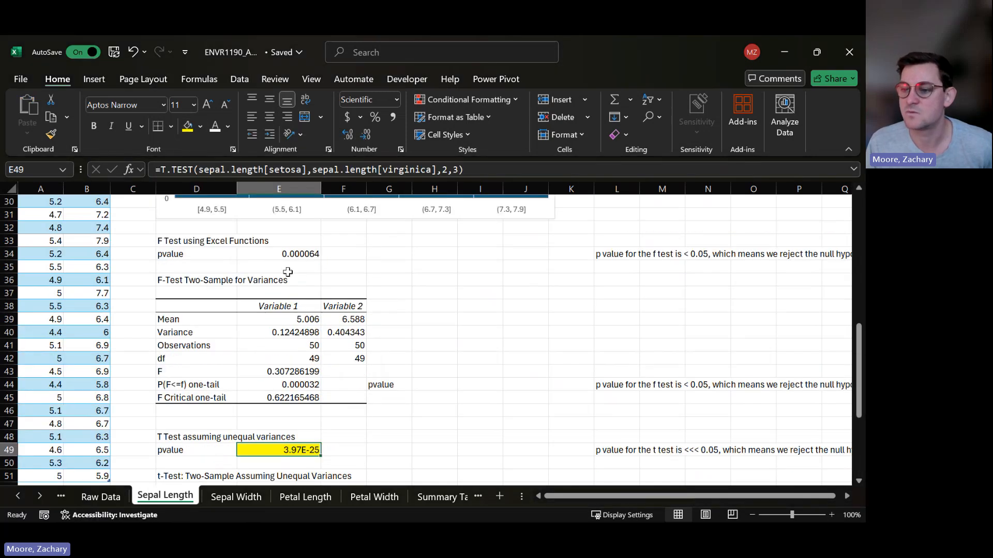
{"action": "left_click", "coordinate": [297, 253]}
{"action": "left_click", "coordinate": [188, 128]}
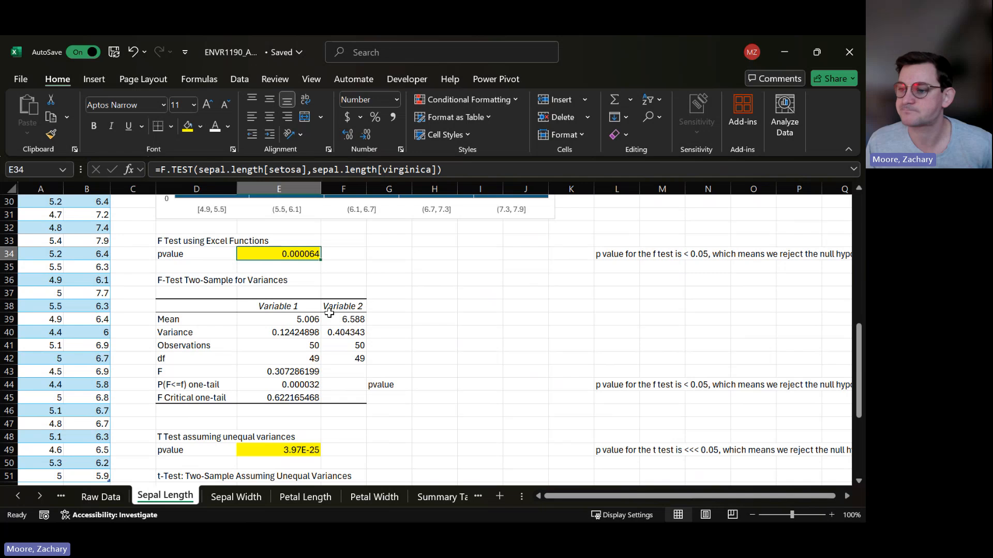
{"action": "scroll", "coordinate": [431, 317], "scroll_direction": "down", "scroll_amount": 6}
{"action": "left_click", "coordinate": [605, 387]}
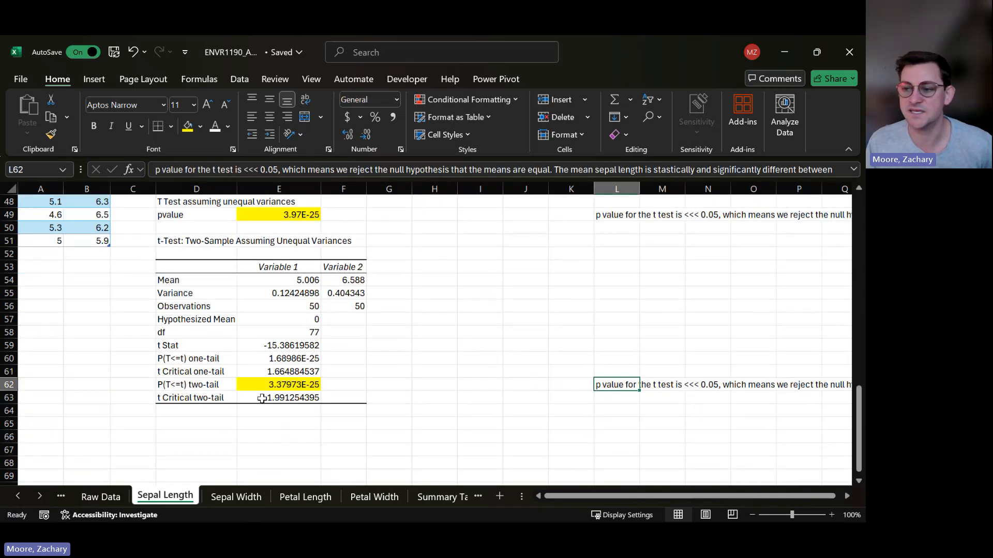
{"action": "scroll", "coordinate": [403, 354], "scroll_direction": "up", "scroll_amount": 15}
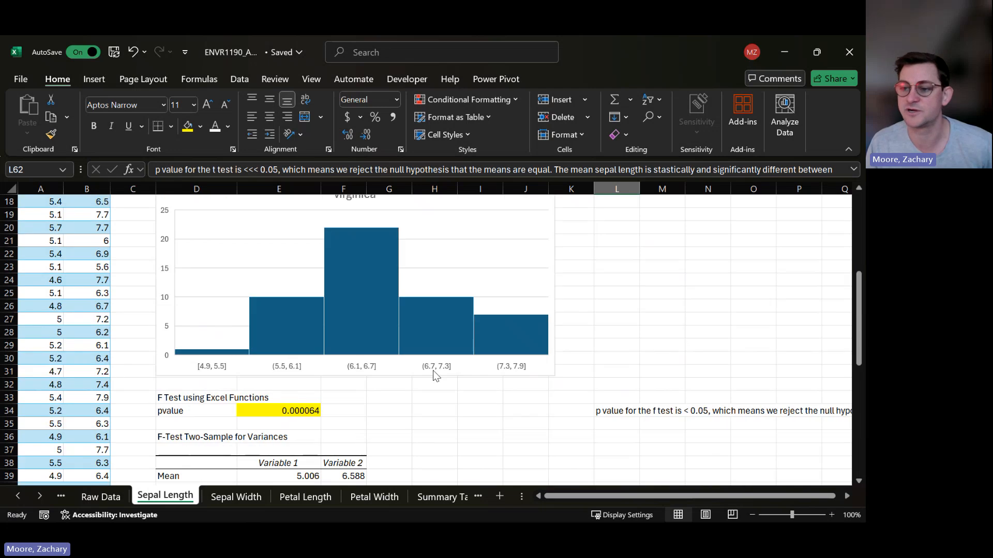
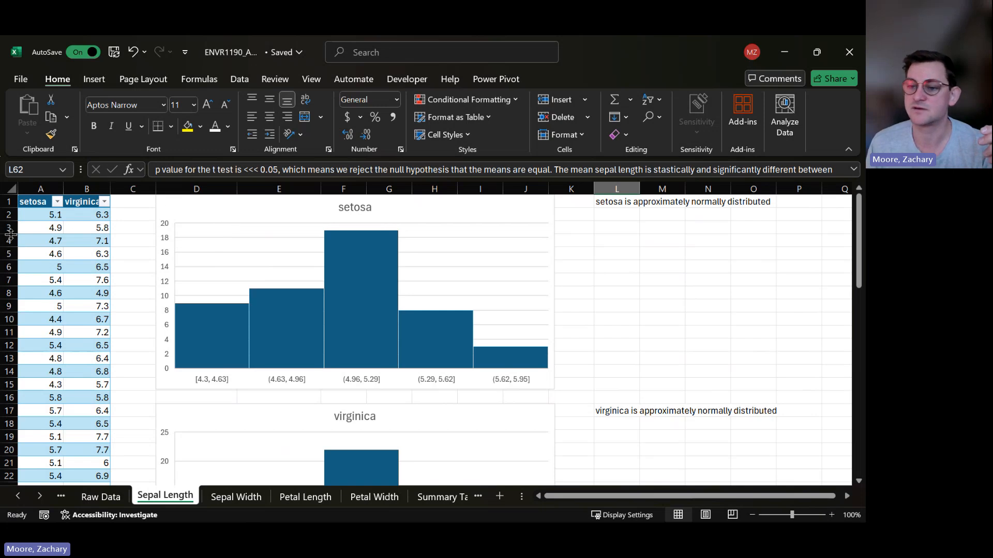
{"action": "left_click", "coordinate": [37, 205]}
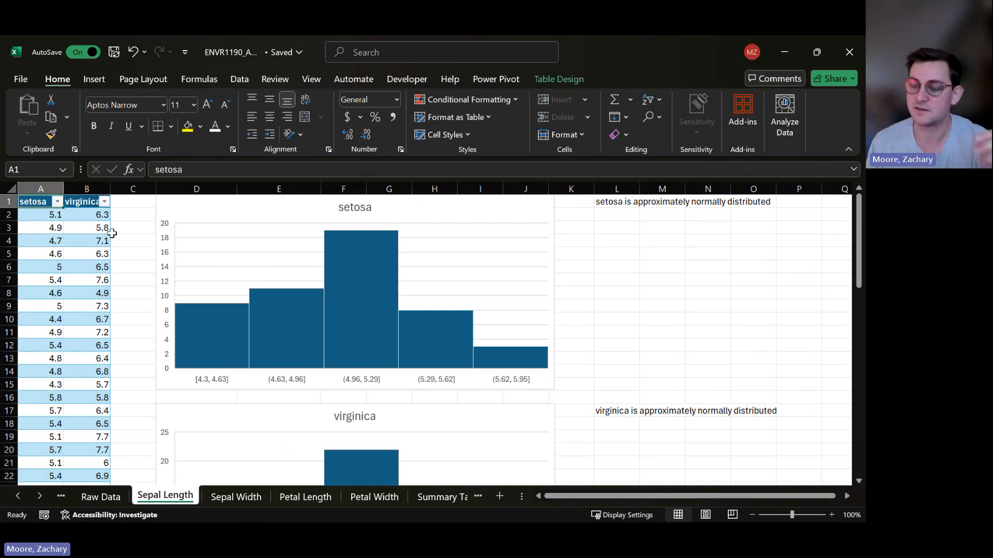
{"action": "key", "text": "ctrl+shift+Right"}
{"action": "key", "text": "ctrl+shift+Down"}
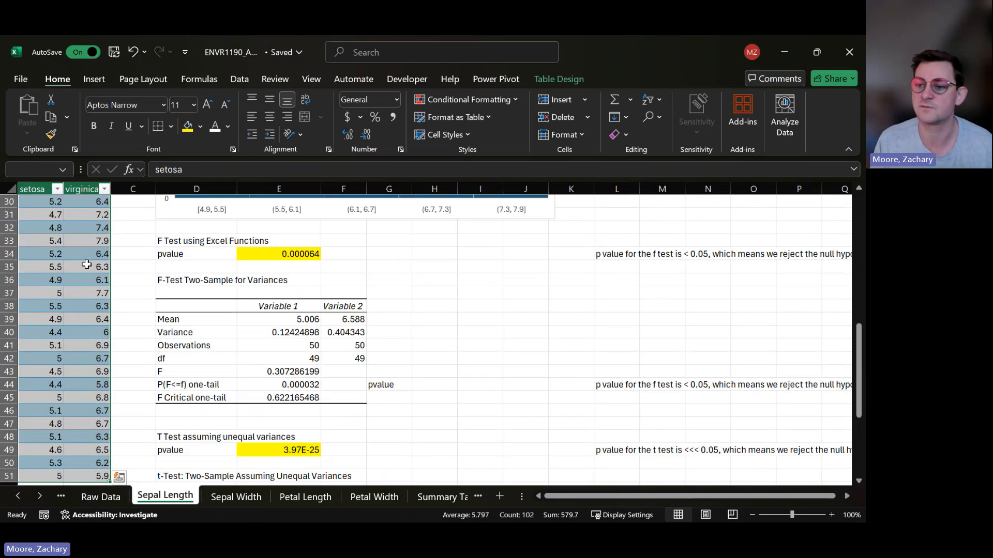
{"action": "left_click", "coordinate": [42, 241]}
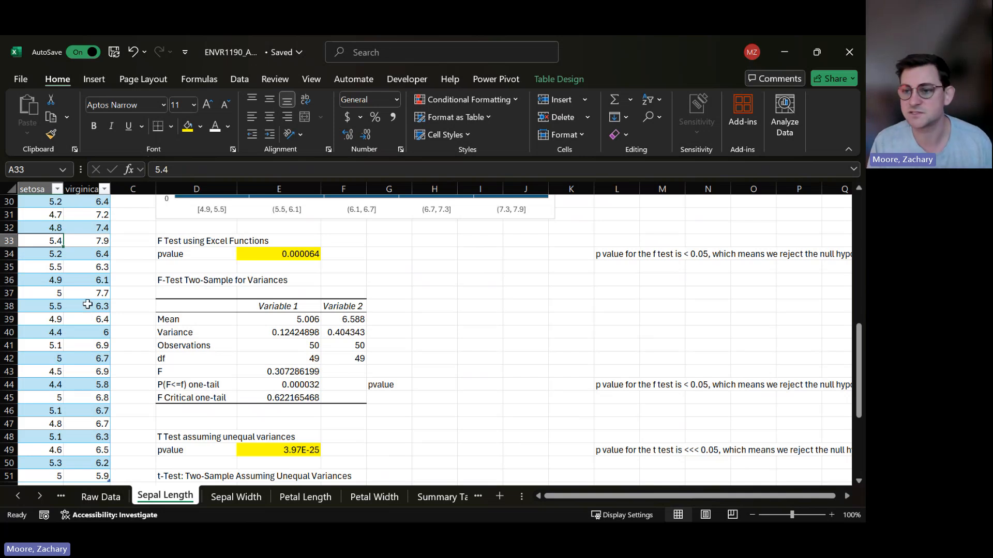
{"action": "key", "text": "ctrl+a"}
{"action": "scroll", "coordinate": [49, 268], "scroll_direction": "up", "scroll_amount": 10}
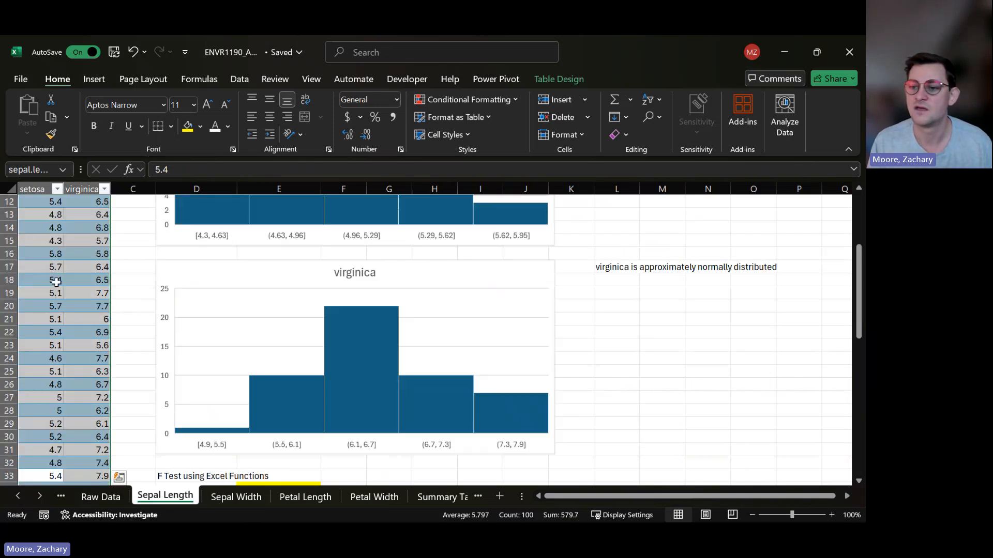
Step: Insert a Box and Whisker chart from the whole setosa and virginica table, including its header row
{"action": "left_click", "coordinate": [96, 80]}
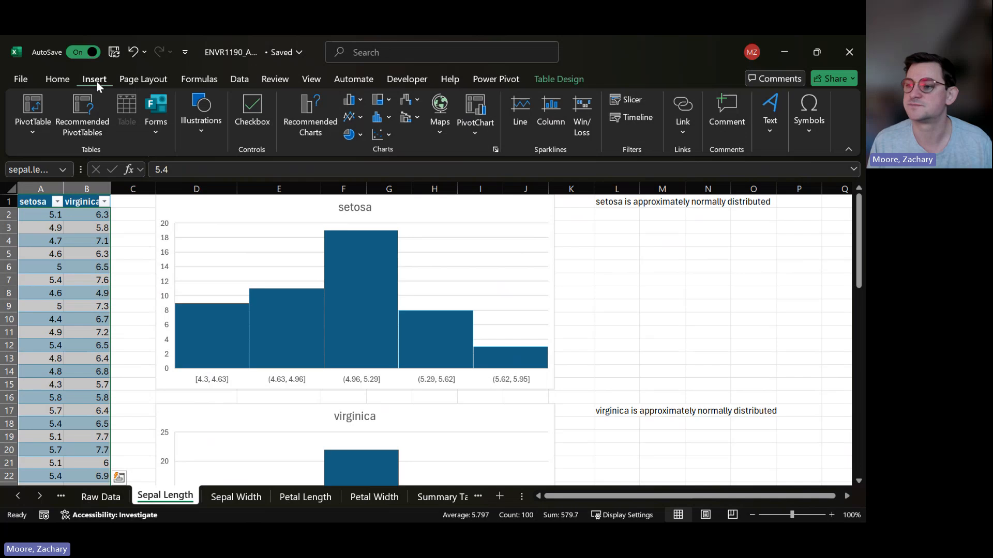
{"action": "left_click", "coordinate": [73, 243]}
{"action": "key", "text": "ctrl+a"}
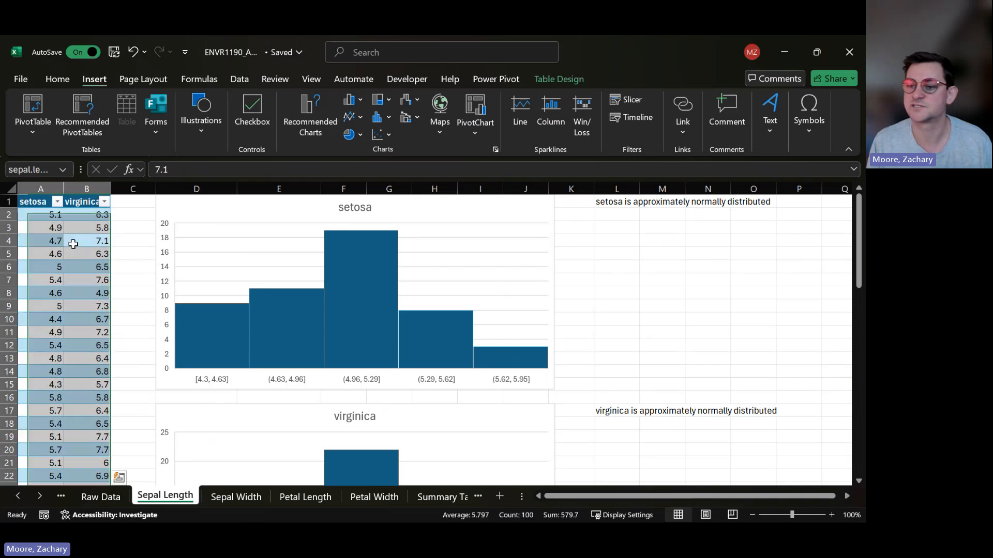
{"action": "key", "text": "ctrl+a"}
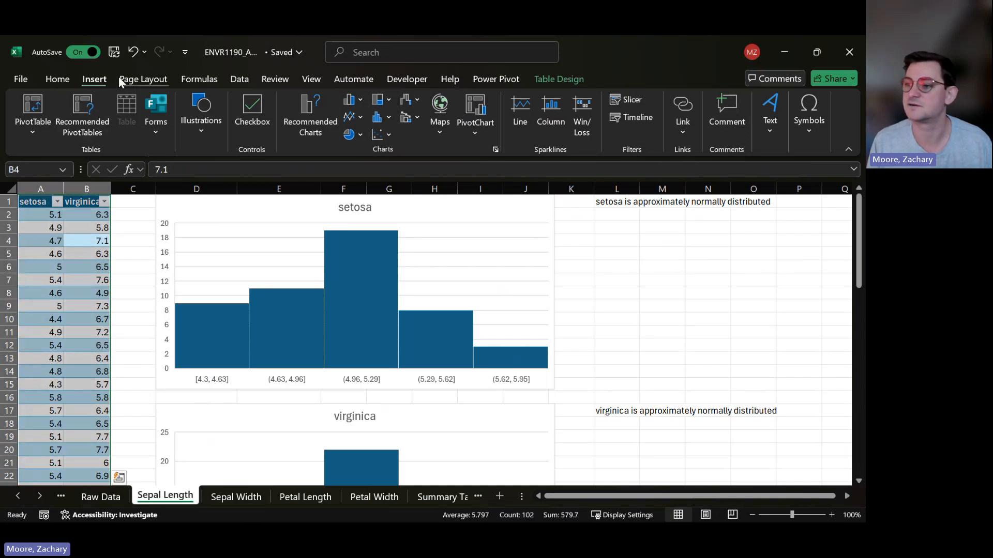
{"action": "left_click", "coordinate": [361, 115]}
{"action": "left_click", "coordinate": [362, 117]}
{"action": "left_click", "coordinate": [385, 135]}
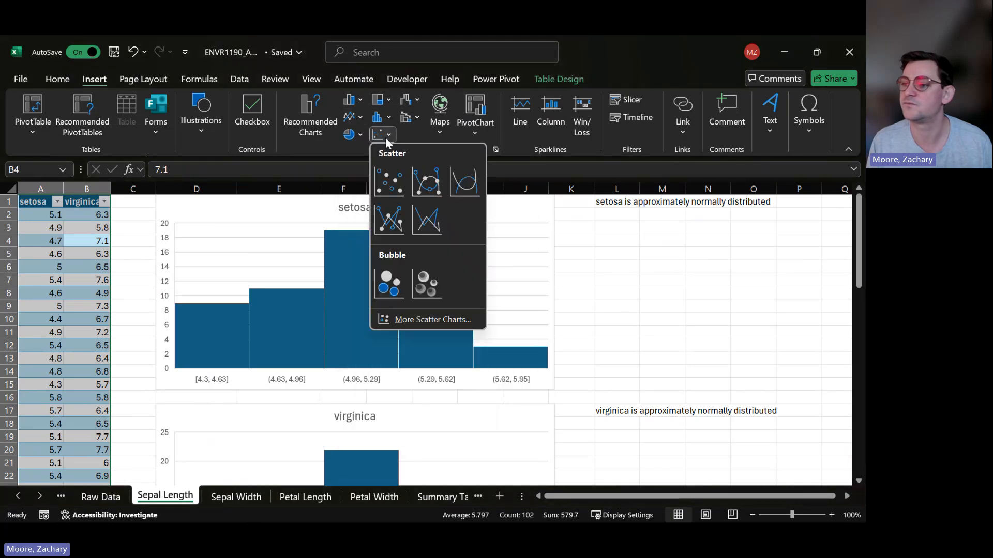
{"action": "left_click", "coordinate": [386, 134]}
{"action": "left_click", "coordinate": [389, 116]}
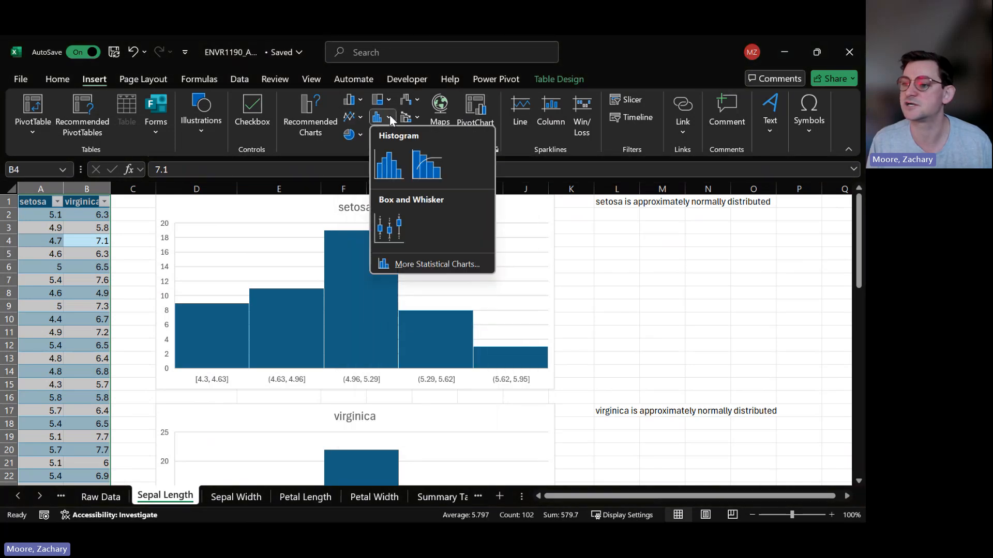
{"action": "left_click", "coordinate": [390, 229]}
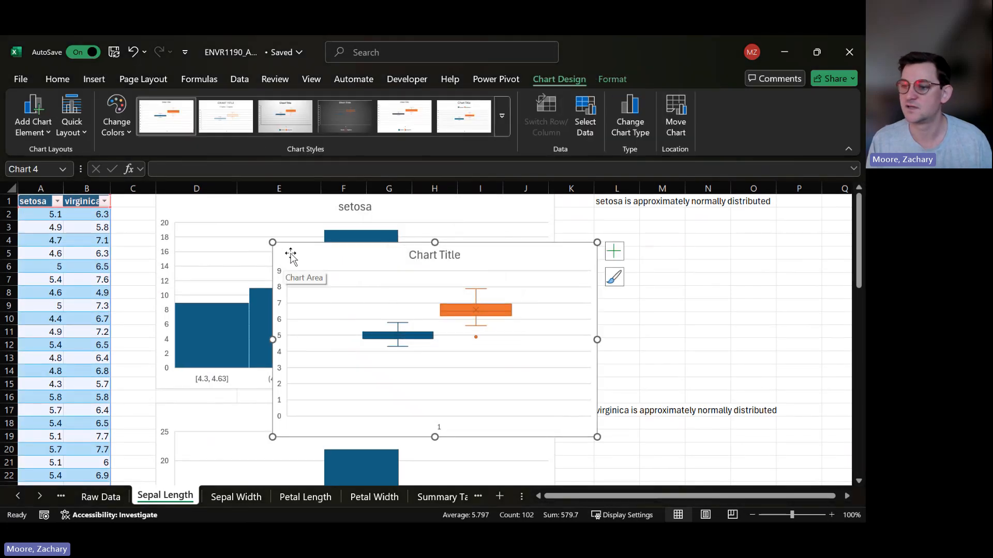
Step: Shrink the box plot and place it beside the setosa histogram, over columns L to Q between the two normality notes
{"action": "left_click_drag", "start_coordinate": [280, 258], "coordinate": [588, 216]}
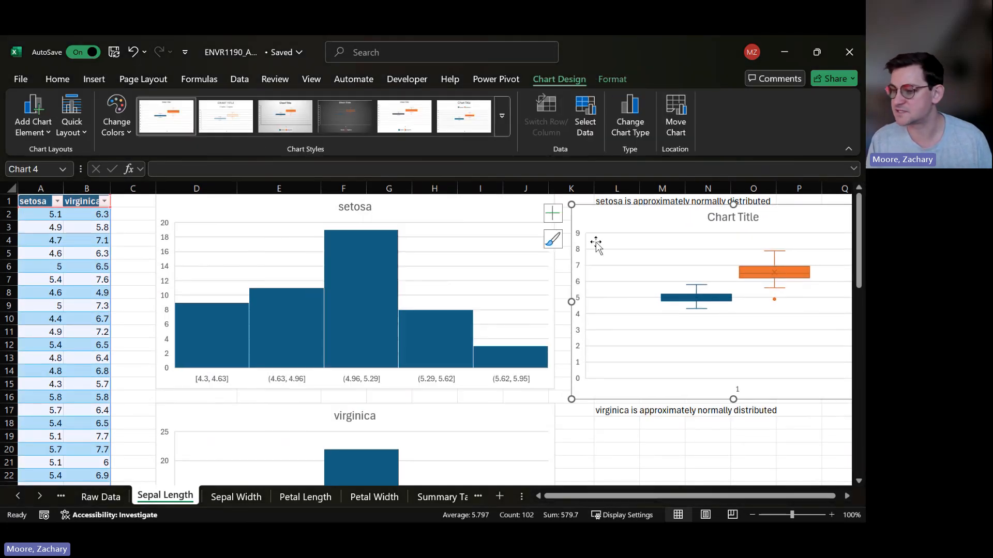
{"action": "left_click_drag", "start_coordinate": [578, 498], "coordinate": [758, 500]}
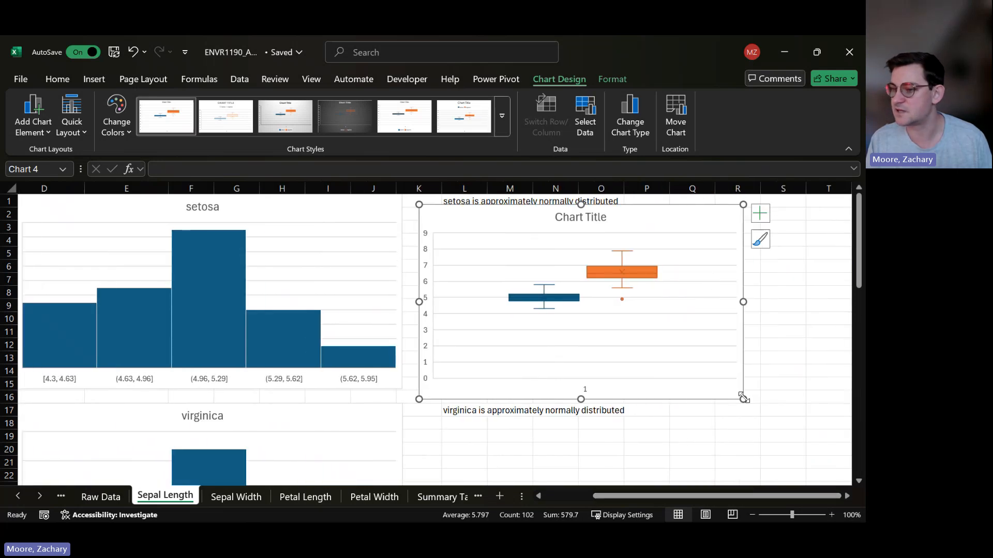
{"action": "left_click_drag", "start_coordinate": [743, 398], "coordinate": [666, 364]}
{"action": "left_click_drag", "start_coordinate": [449, 212], "coordinate": [472, 232]}
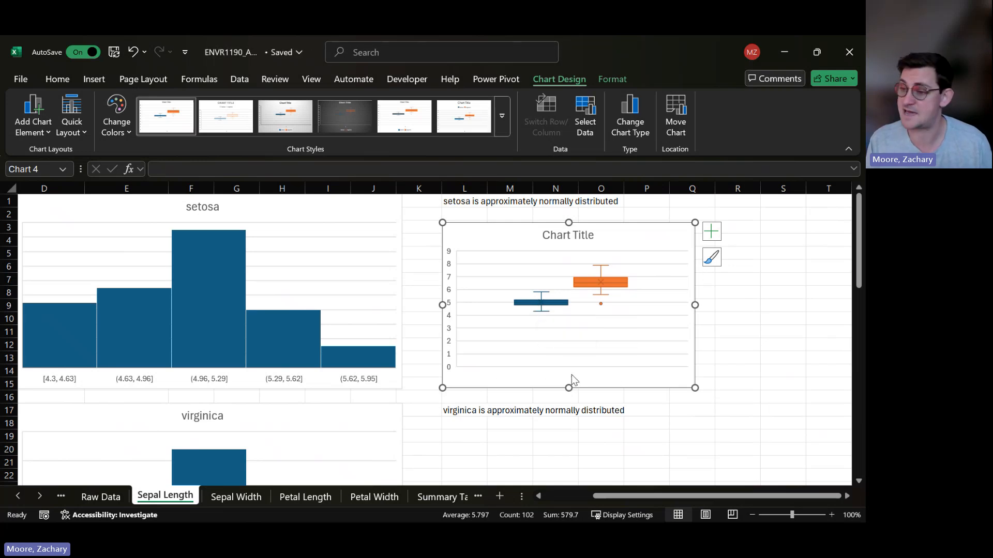
Step: Remove the box plot's chart title and add axis titles and a legend
{"action": "left_click", "coordinate": [712, 232]}
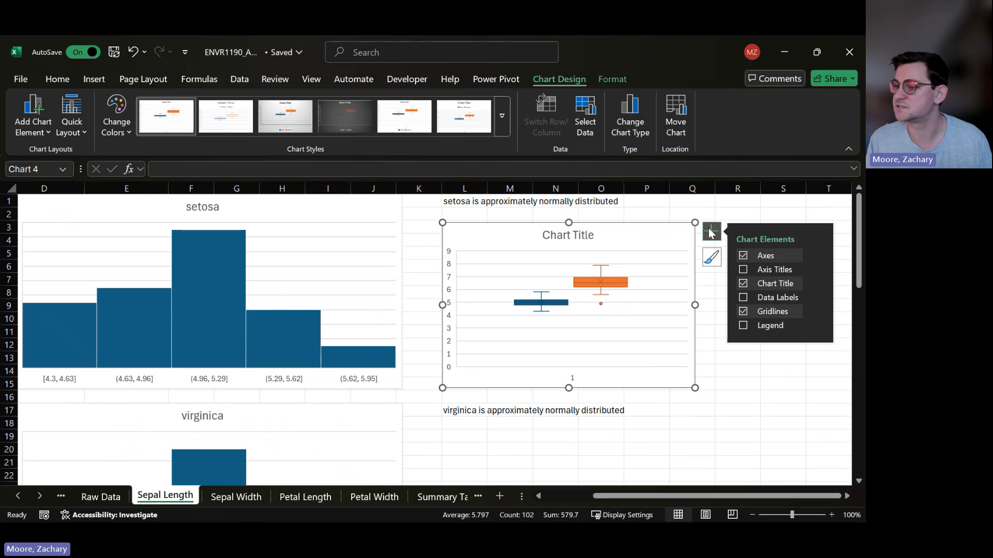
{"action": "left_click", "coordinate": [743, 271]}
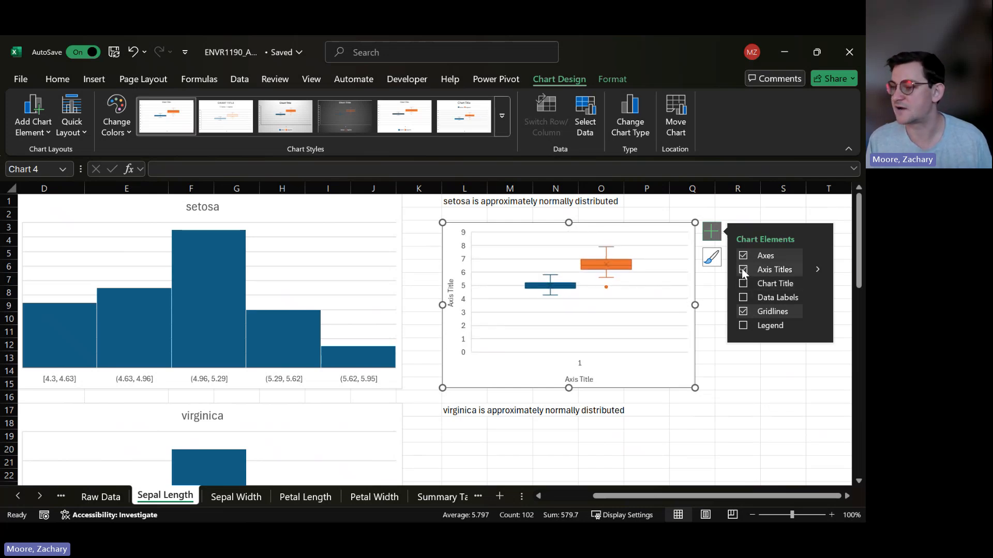
{"action": "left_click", "coordinate": [743, 326]}
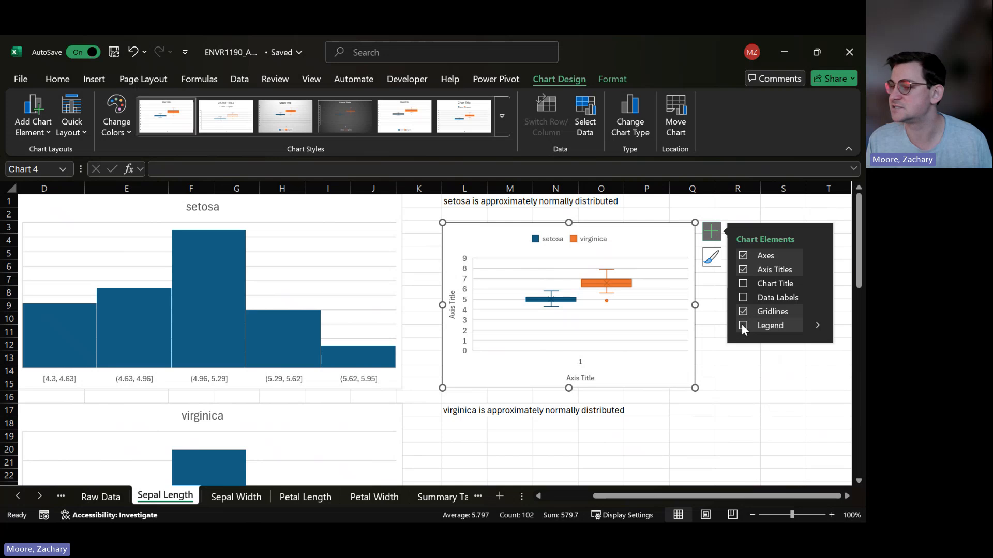
Step: Title the box plot's horizontal axis "Species" and delete the horizontal axis with its category label
{"action": "double_click", "coordinate": [581, 378]}
{"action": "triple_click", "coordinate": [581, 378]}
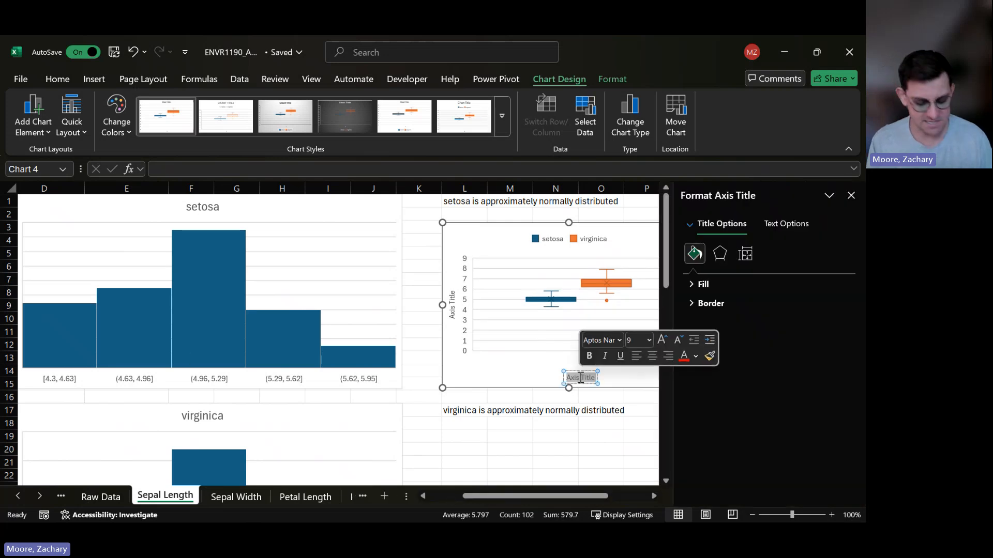
{"action": "type", "text": "Species"}
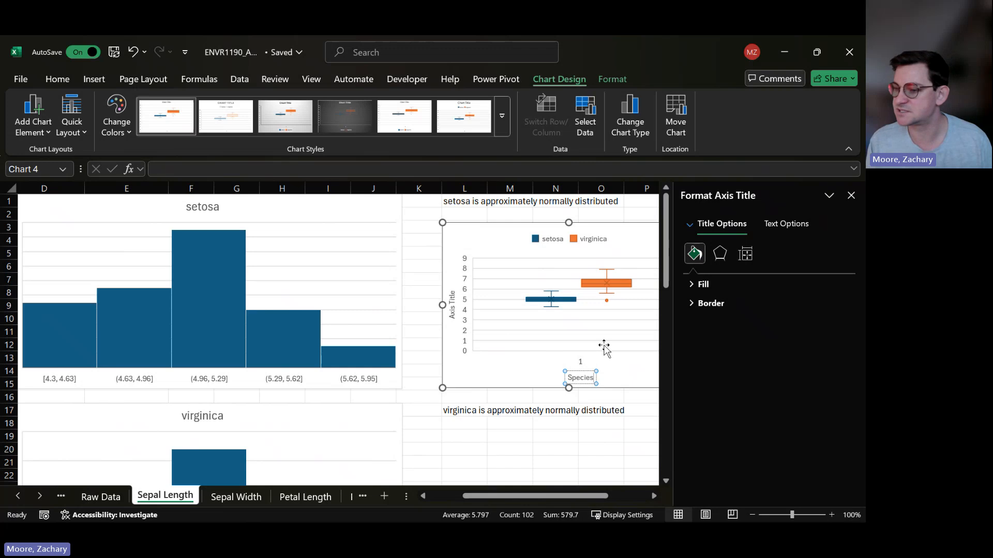
{"action": "left_click", "coordinate": [581, 363]}
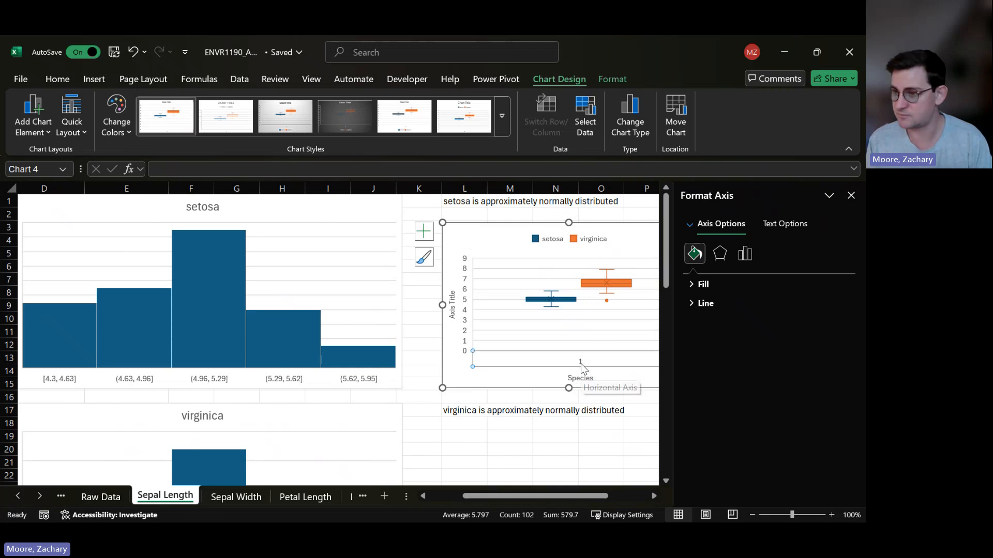
{"action": "key", "text": "Delete"}
Step: Title the box plot's vertical axis "Sepal Length (mm)"
{"action": "triple_click", "coordinate": [452, 313]}
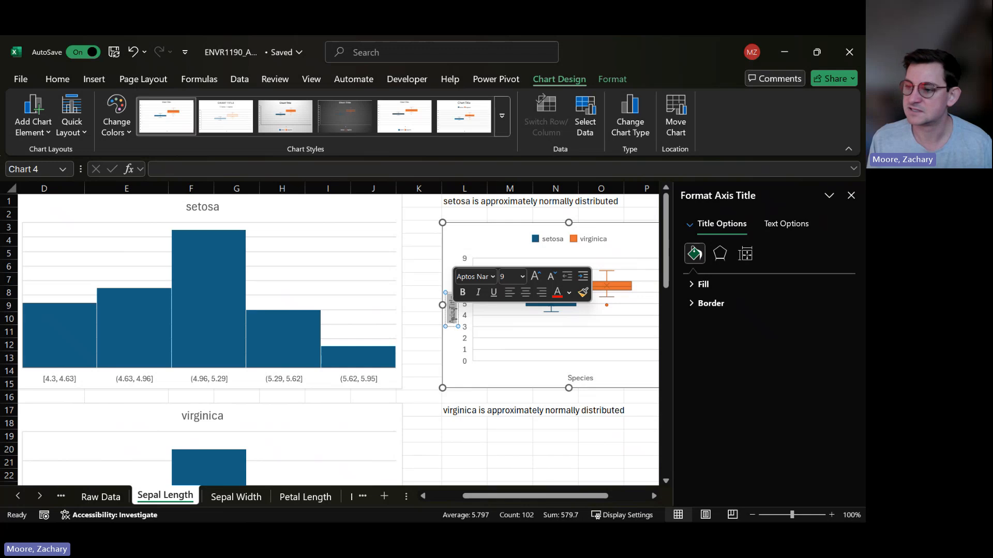
{"action": "type", "text": "Sepal Length"}
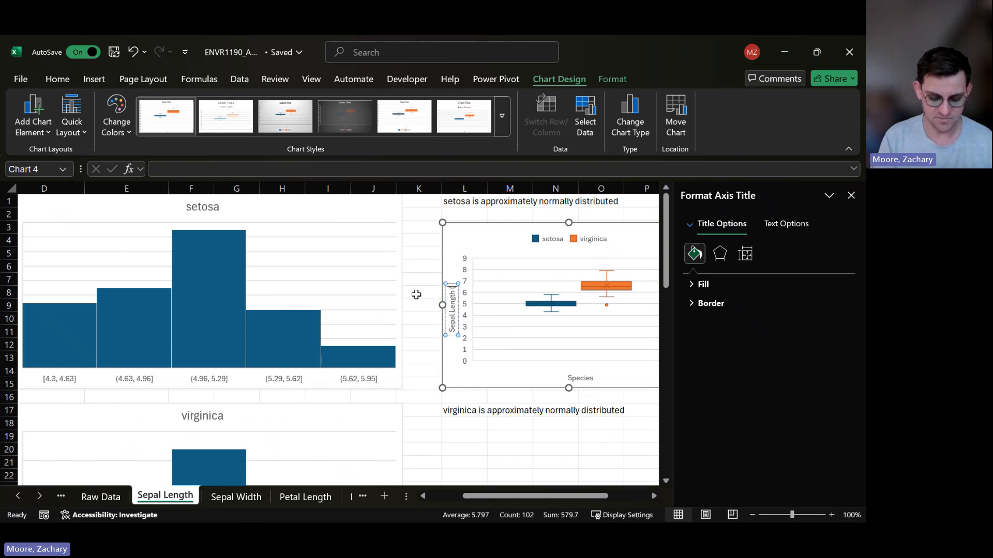
{"action": "type", "text": " (mm)"}
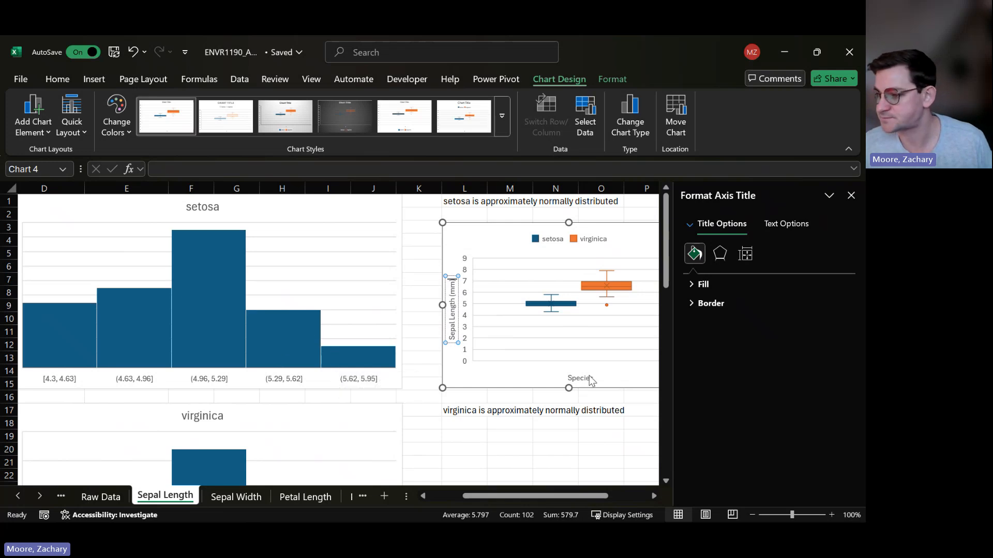
{"action": "left_click", "coordinate": [616, 381]}
Step: Check the measurements in the setosa and virginica table and change the vertical axis title's unit to cm
{"action": "left_click_drag", "start_coordinate": [583, 496], "coordinate": [550, 498]}
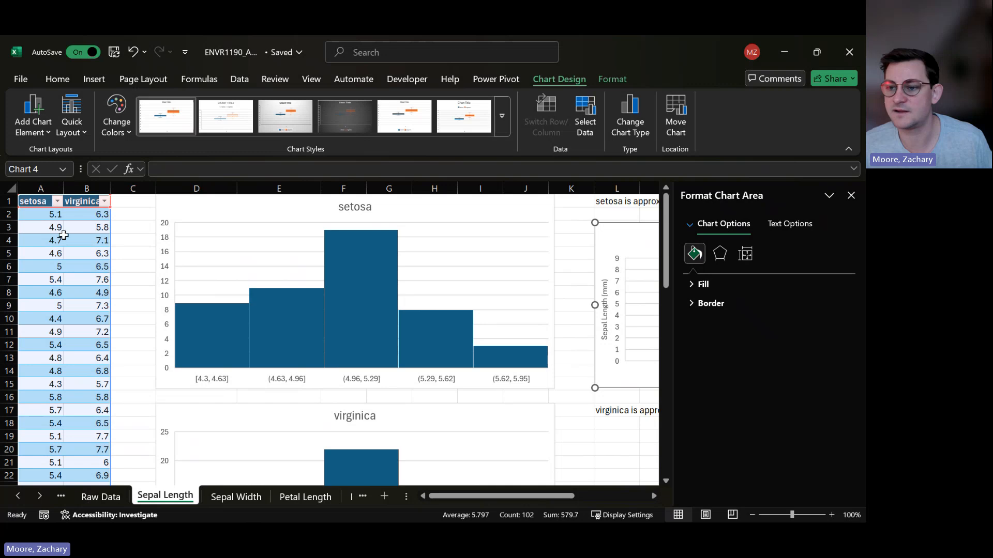
{"action": "left_click", "coordinate": [96, 214]}
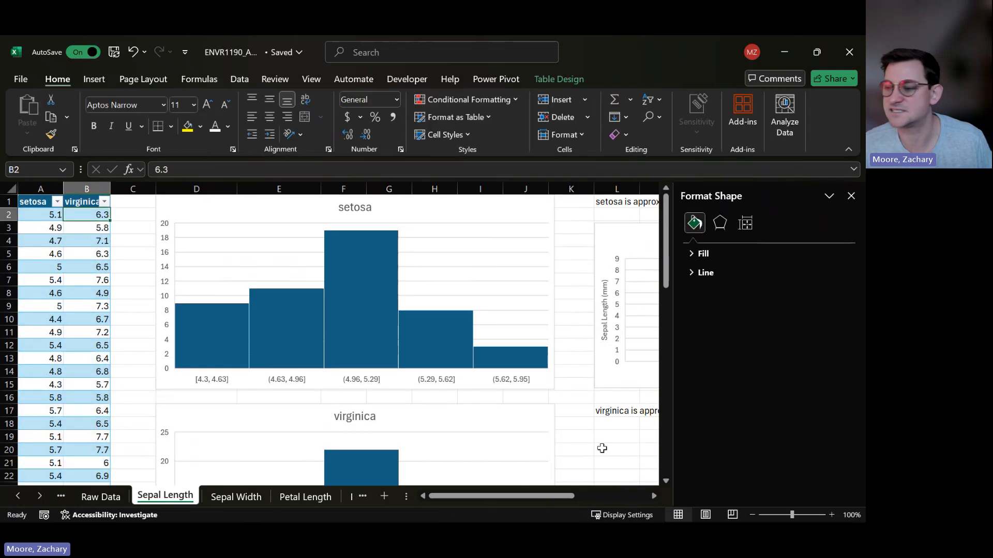
{"action": "left_click_drag", "start_coordinate": [517, 497], "coordinate": [564, 497]}
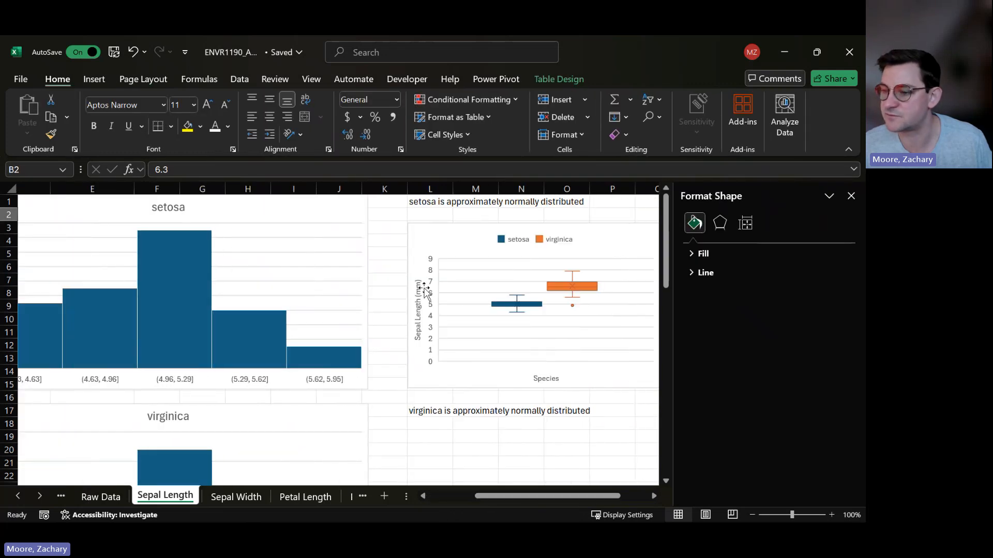
{"action": "double_click", "coordinate": [418, 288]}
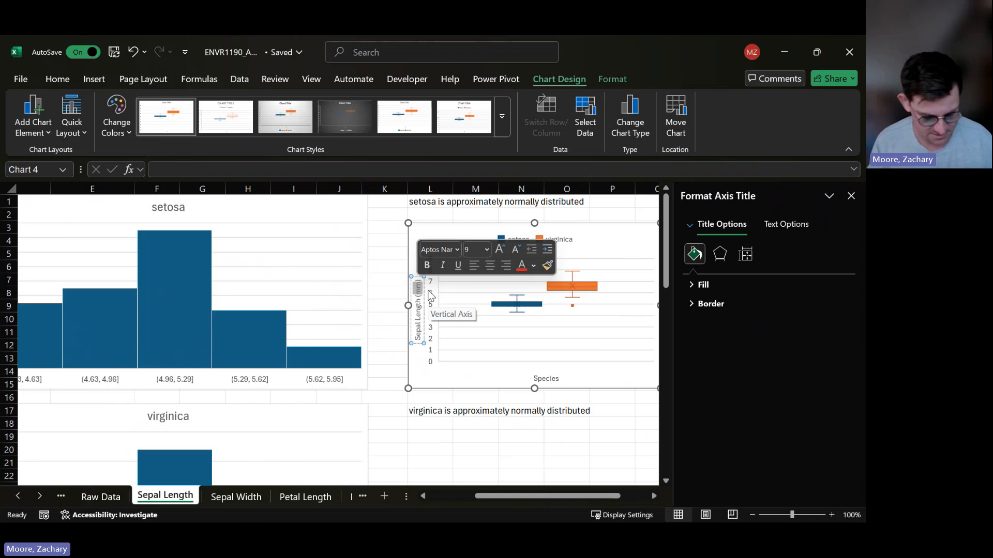
{"action": "type", "text": "cm"}
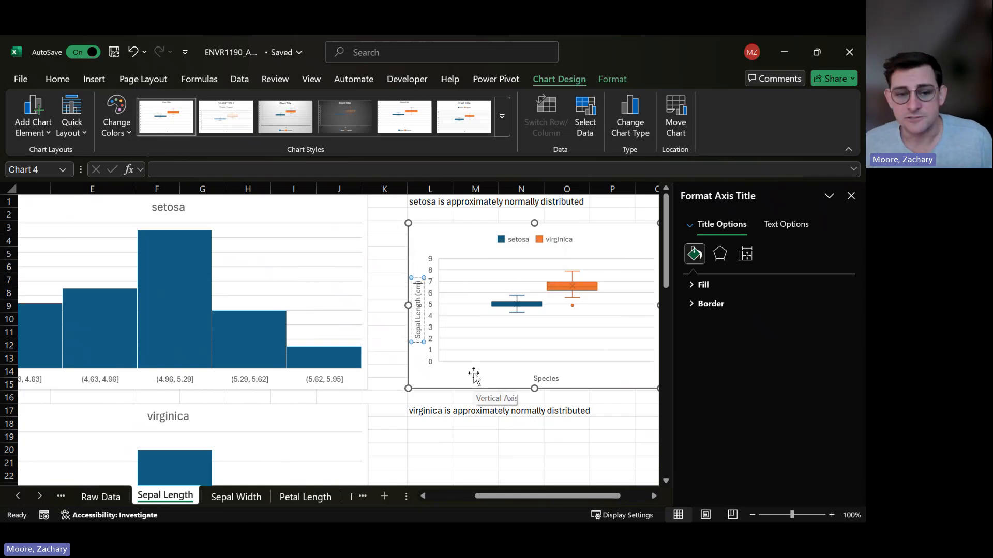
Step: Narrow the box plot so that it spans only columns L to O
{"action": "left_click", "coordinate": [473, 376]}
{"action": "scroll", "coordinate": [557, 375], "scroll_direction": "right", "scroll_amount": 3}
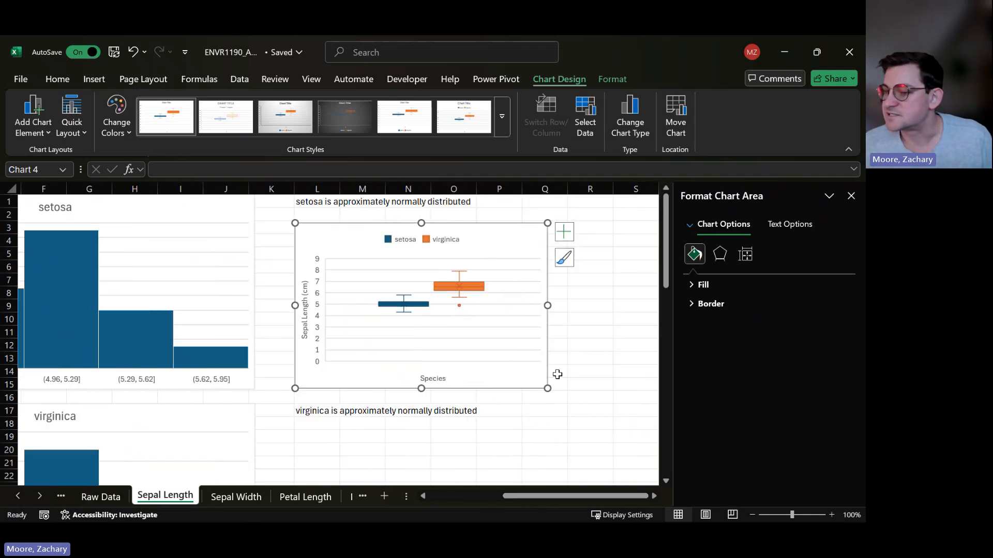
{"action": "left_click_drag", "start_coordinate": [549, 388], "coordinate": [481, 387]}
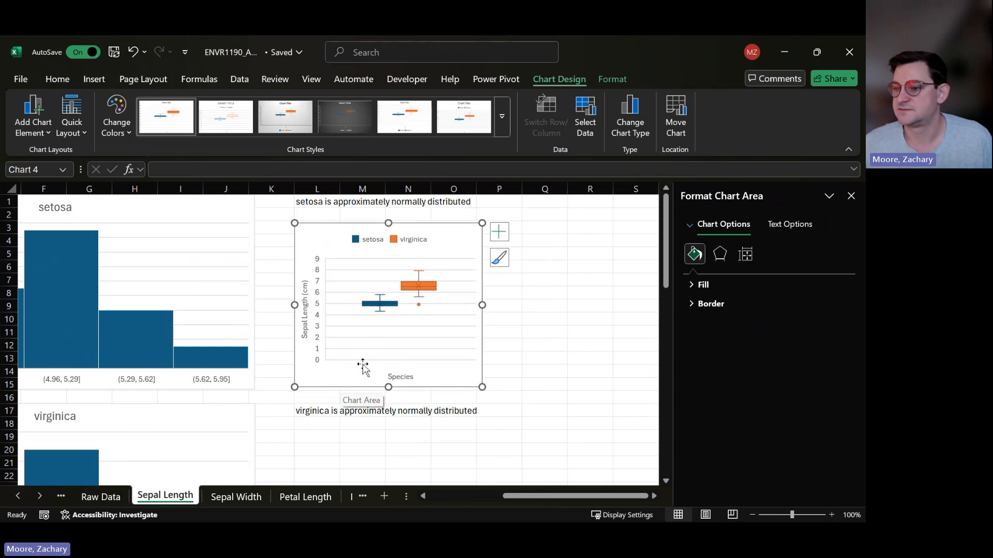
Step: Remove the box plot's horizontal gridlines and show a line along the vertical axis
{"action": "left_click", "coordinate": [434, 274]}
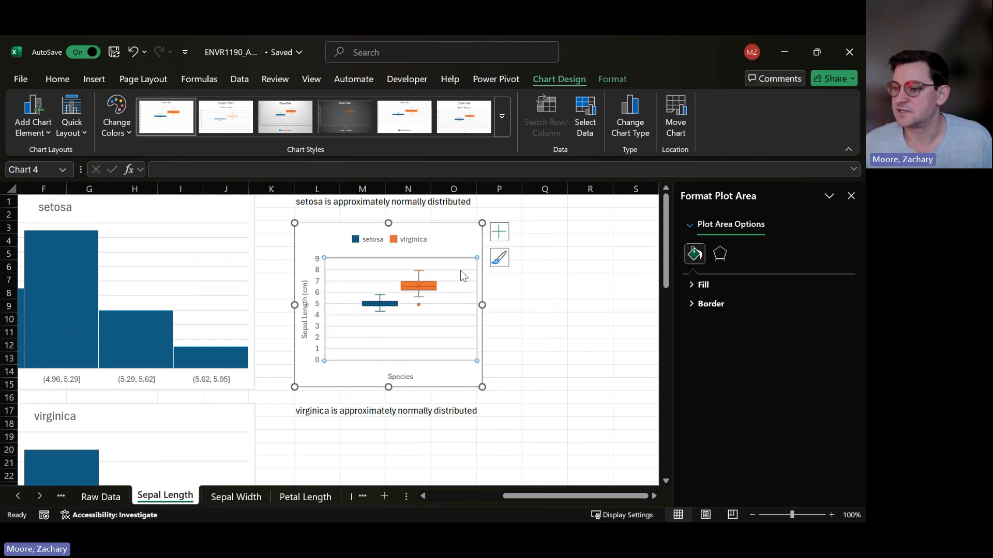
{"action": "left_click", "coordinate": [461, 291]}
{"action": "left_click", "coordinate": [466, 307]}
{"action": "mouse_move", "coordinate": [449, 522]}
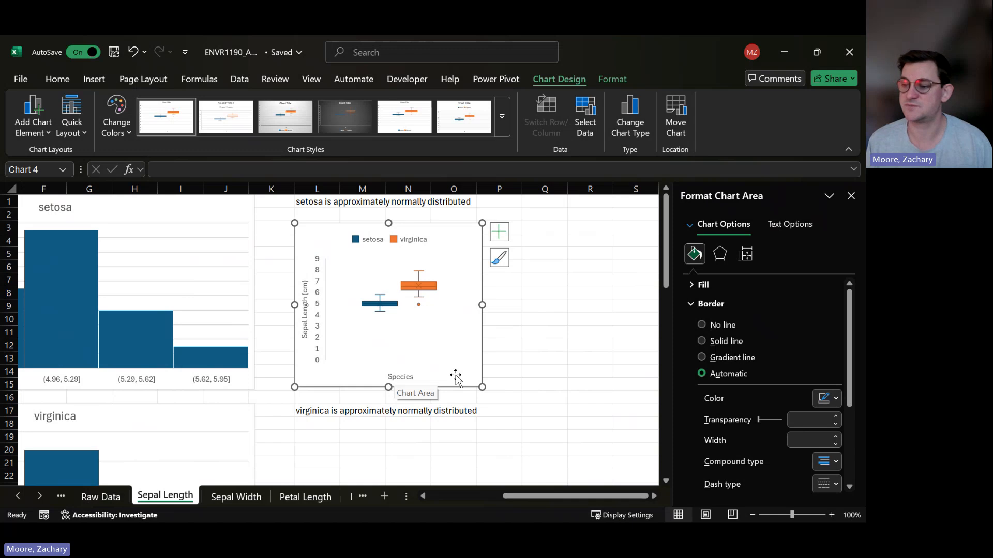
Step: Enter "Figure X" in cell Q3 beside the box plot
{"action": "left_click", "coordinate": [529, 224]}
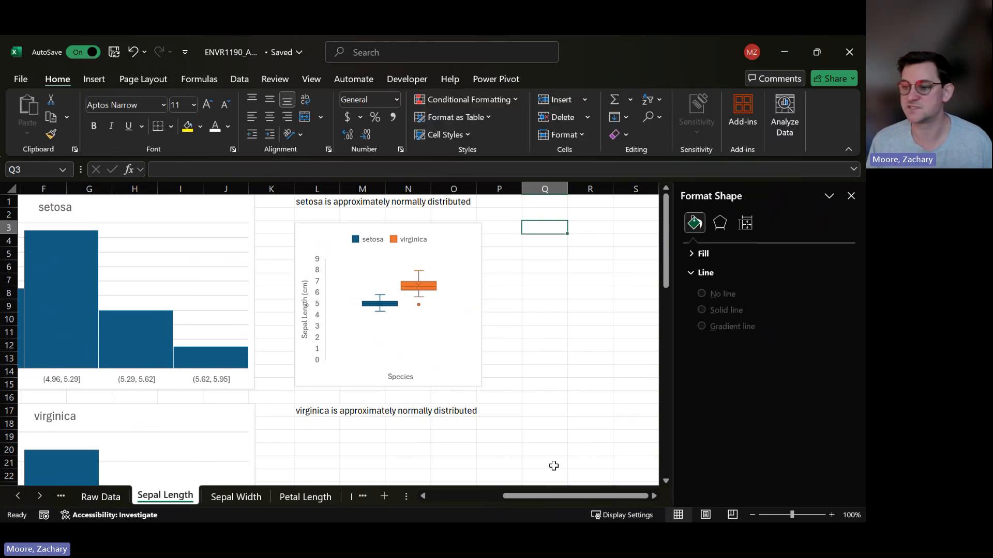
{"action": "type", "text": "Figure X"}
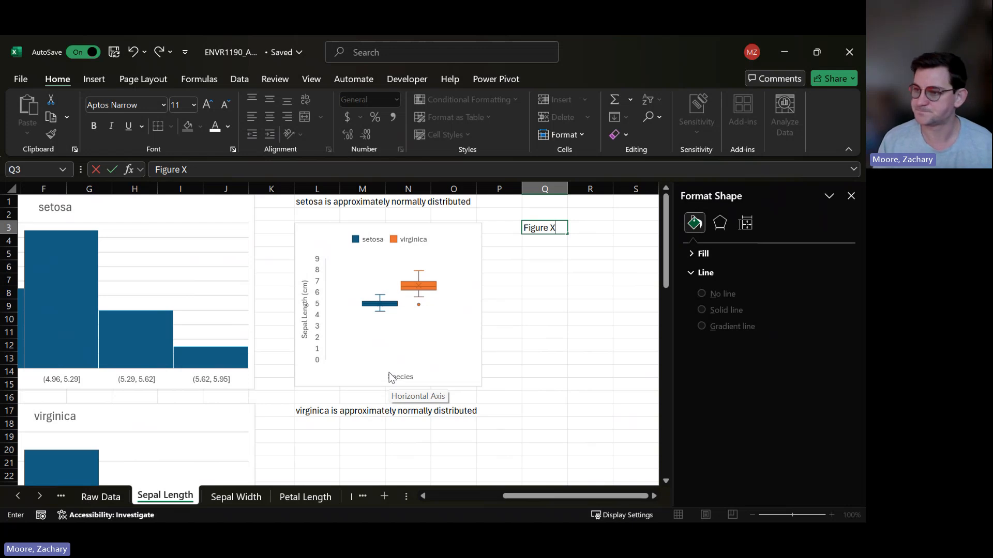
Step: Move the box plot to D66 below the t-test output and clear the "Figure X" text in Q3
{"action": "left_click", "coordinate": [473, 257]}
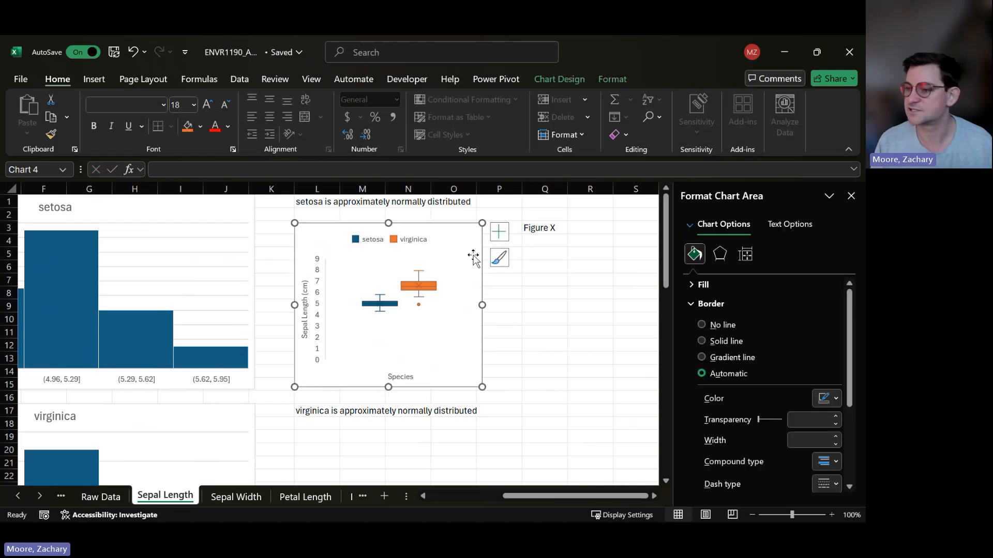
{"action": "key", "text": "Delete"}
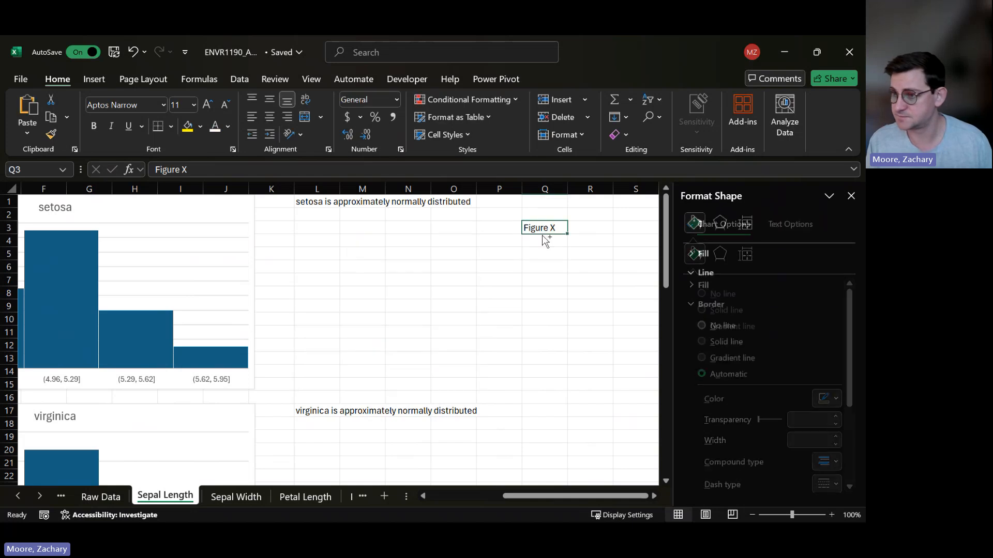
{"action": "key", "text": "Delete"}
{"action": "scroll", "coordinate": [399, 470], "scroll_direction": "down", "scroll_amount": 1}
{"action": "left_click_drag", "start_coordinate": [507, 497], "coordinate": [182, 505]}
{"action": "scroll", "coordinate": [97, 367], "scroll_direction": "down", "scroll_amount": 12}
{"action": "scroll", "coordinate": [96, 367], "scroll_direction": "down", "scroll_amount": 4}
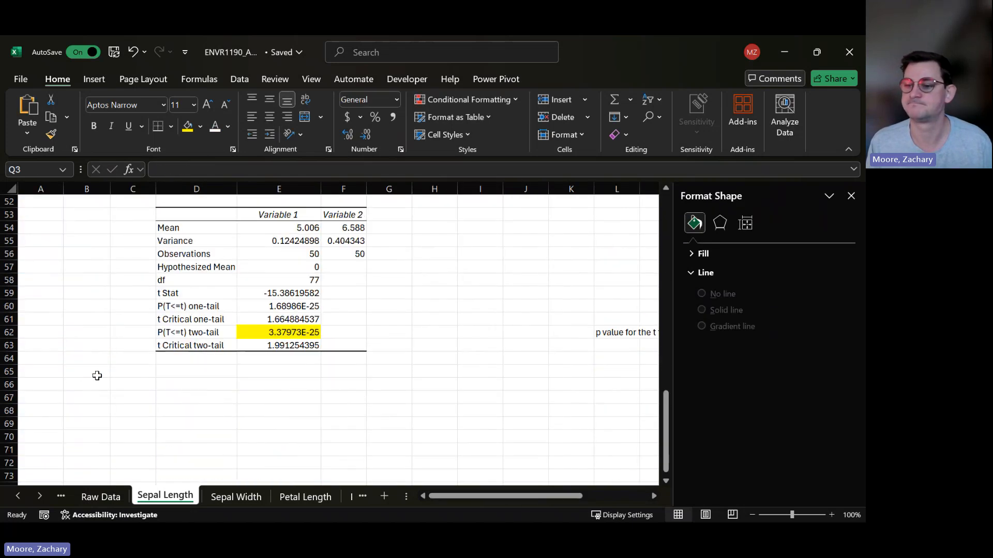
{"action": "left_click", "coordinate": [170, 383]}
{"action": "key", "text": "ctrl+v"}
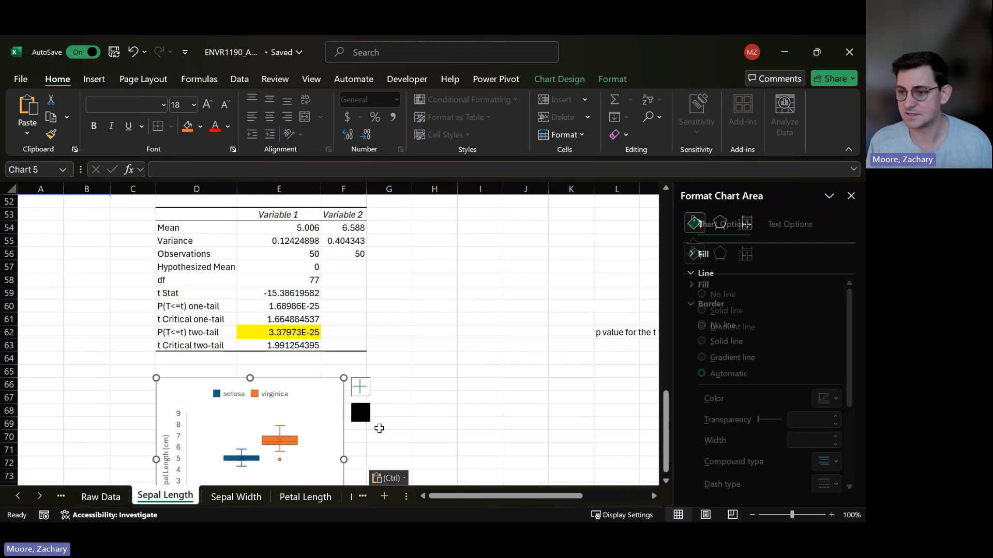
Step: Enter in L66 the caption "Figure X: Sepal length (cm) for 50 observations of Iris setosa and 50 observations of Iris virginica."
{"action": "scroll", "coordinate": [361, 330], "scroll_direction": "down", "scroll_amount": 4}
{"action": "scroll", "coordinate": [361, 331], "scroll_direction": "up", "scroll_amount": 2}
{"action": "left_click", "coordinate": [616, 306]}
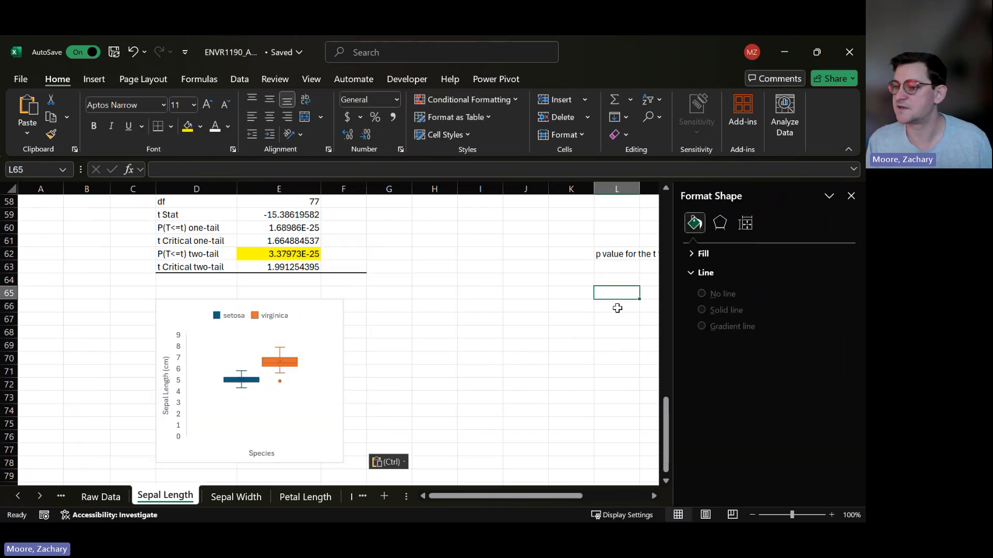
{"action": "type", "text": "Figure X:"}
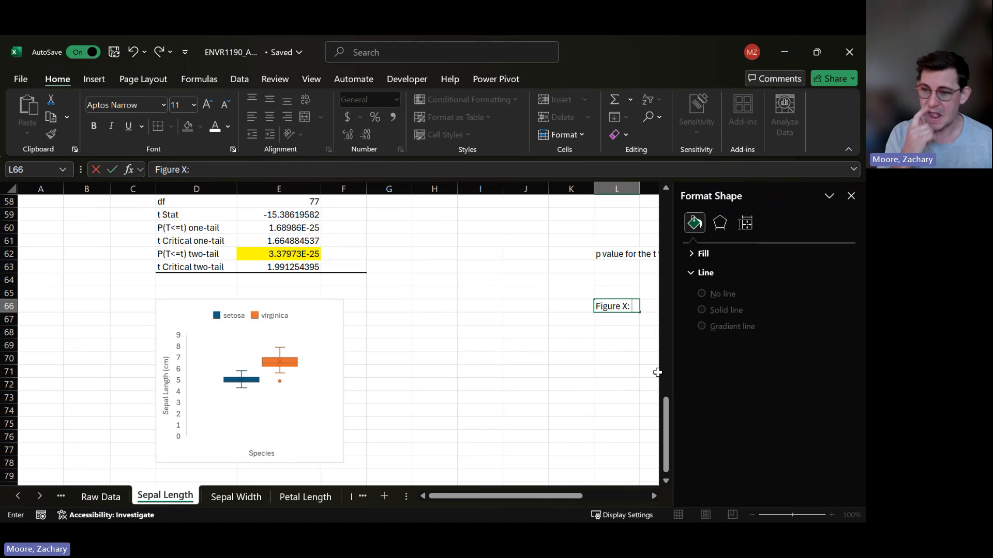
{"action": "type", "text": "Sepal length (cm) f"}
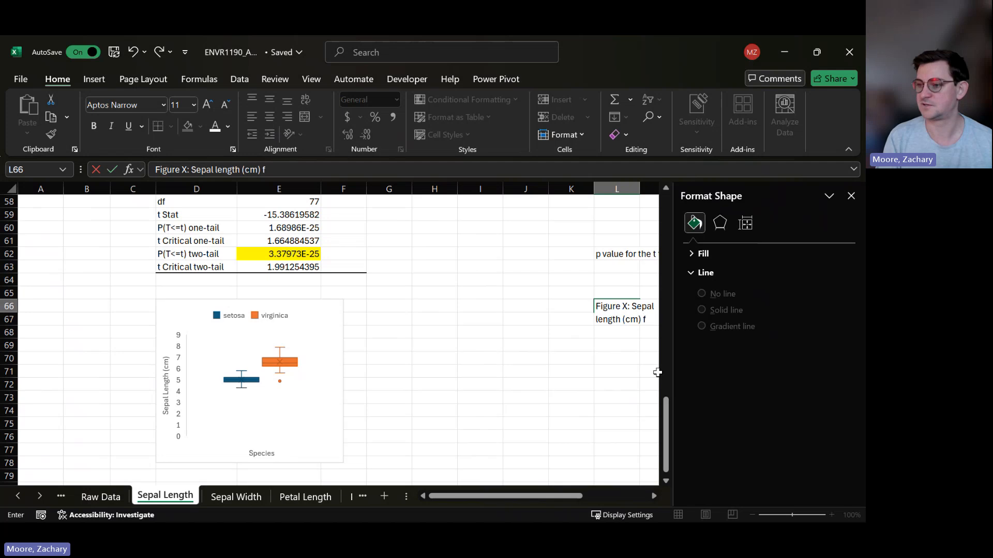
{"action": "type", "text": "or 50 observations of Ir"}
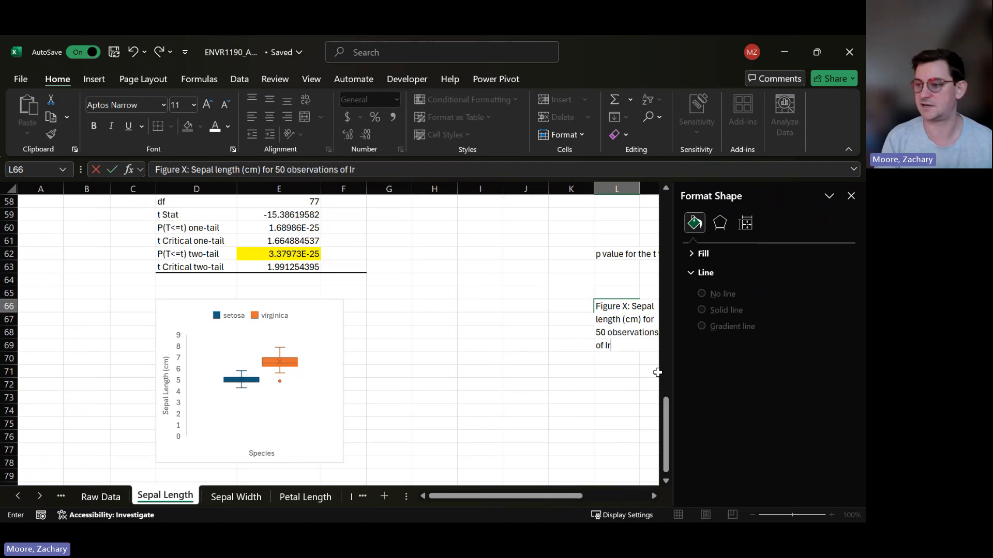
{"action": "type", "text": "is seto"}
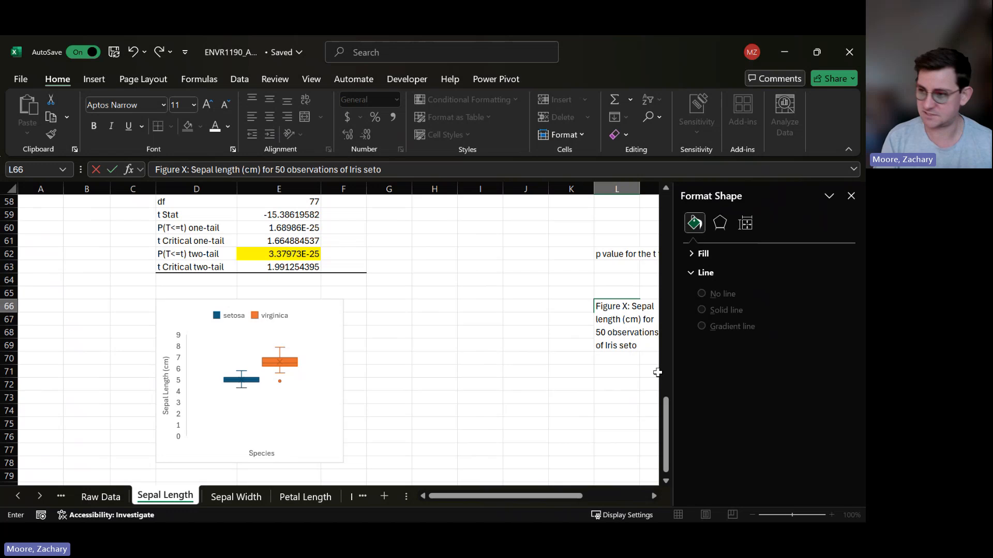
{"action": "type", "text": "sa and 50 observations of"}
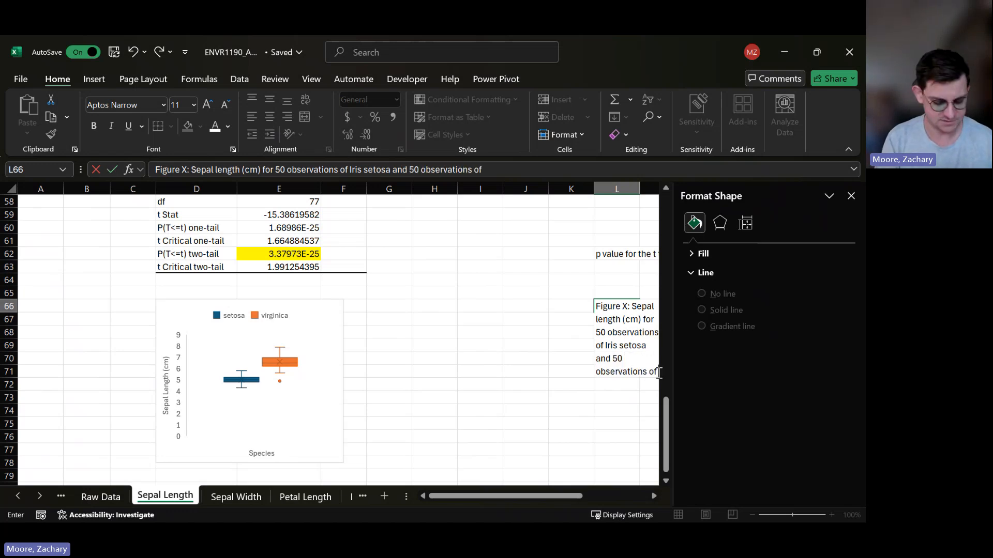
{"action": "type", "text": " Iris virginica."}
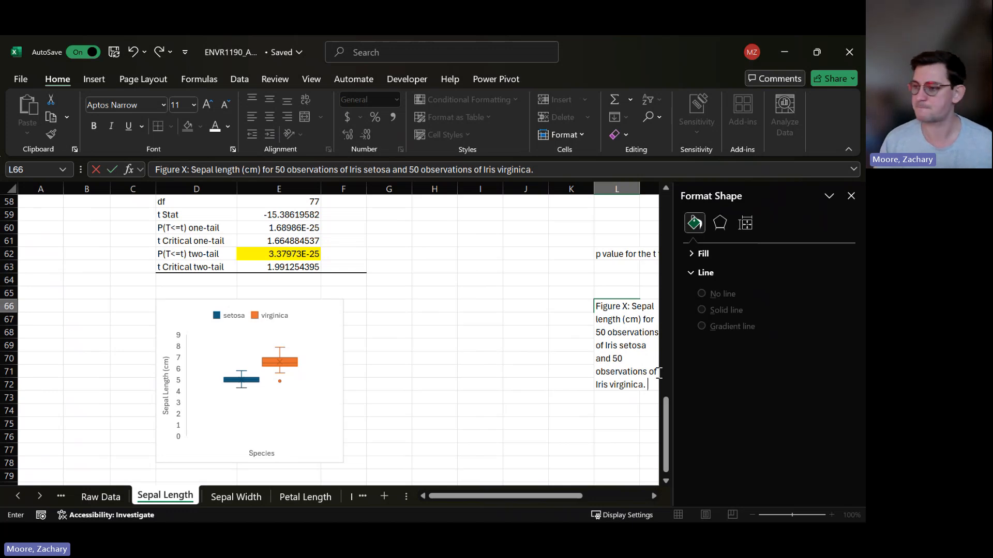
{"action": "left_click", "coordinate": [610, 283]}
Step: Move the figure caption from L66 to G66, beside the box plot
{"action": "left_click", "coordinate": [612, 306]}
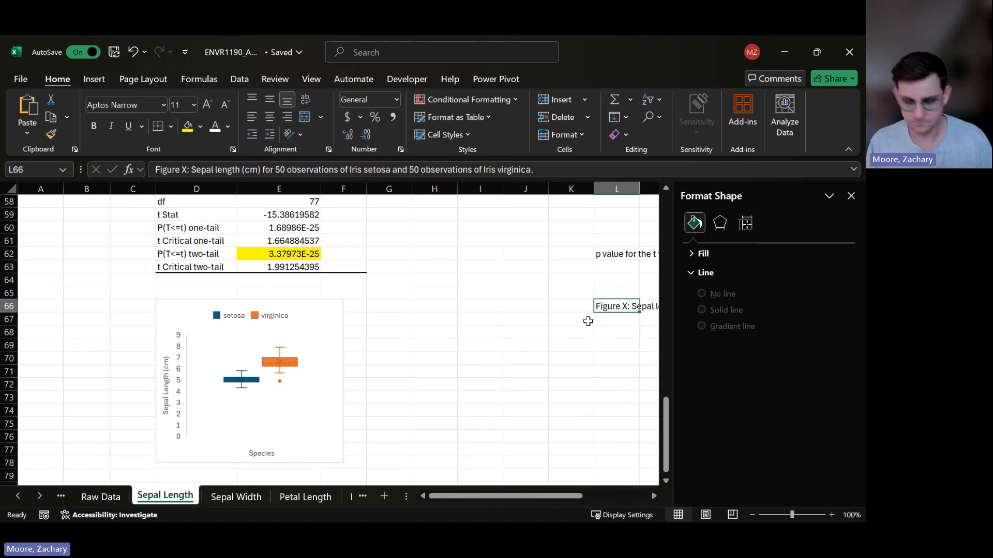
{"action": "key", "text": "ctrl+x"}
{"action": "left_click", "coordinate": [398, 309]}
{"action": "key", "text": "ctrl+v"}
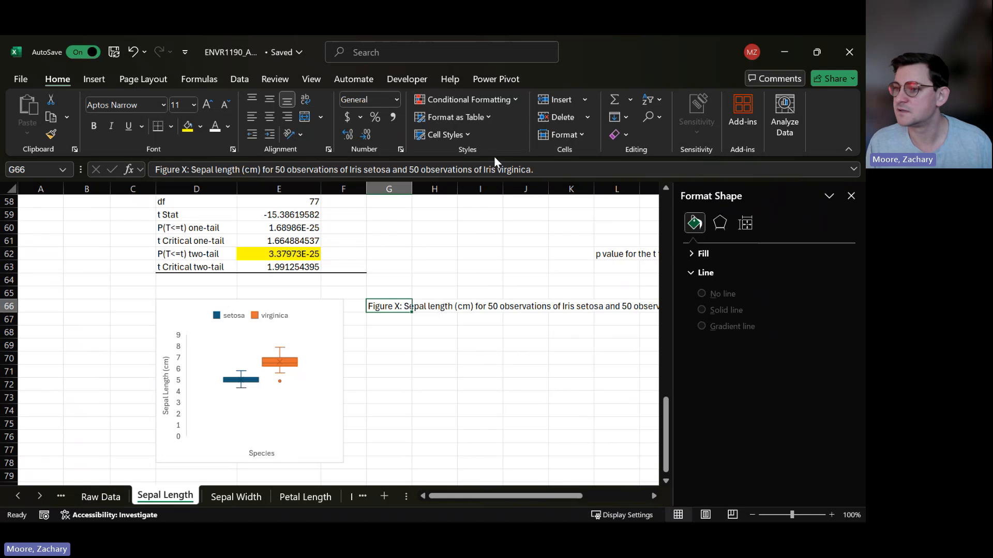
Step: Append "There is a statistically significant difference in the mean sepal length between species" to the figure caption in G66
{"action": "left_click", "coordinate": [603, 168]}
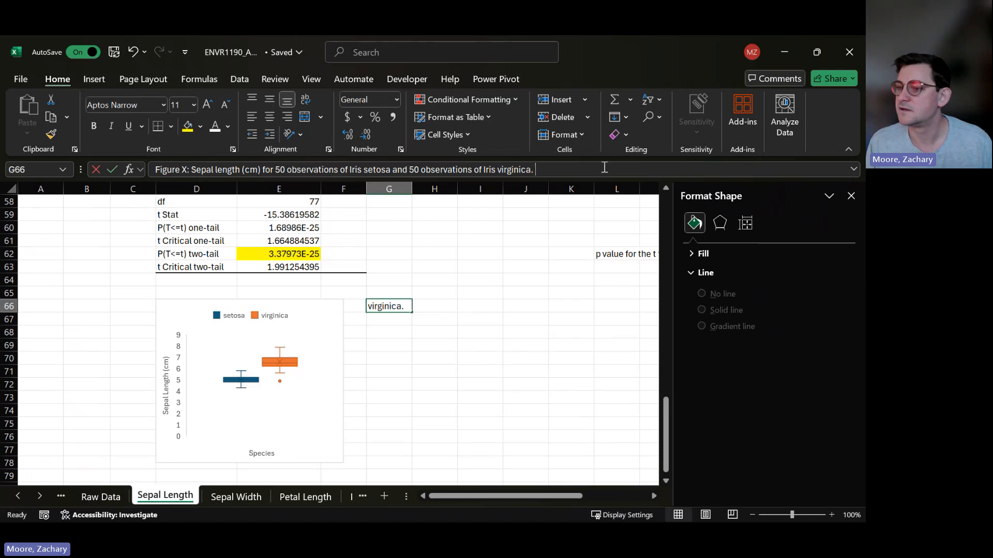
{"action": "left_click", "coordinate": [854, 168]}
{"action": "type", "text": "There i"}
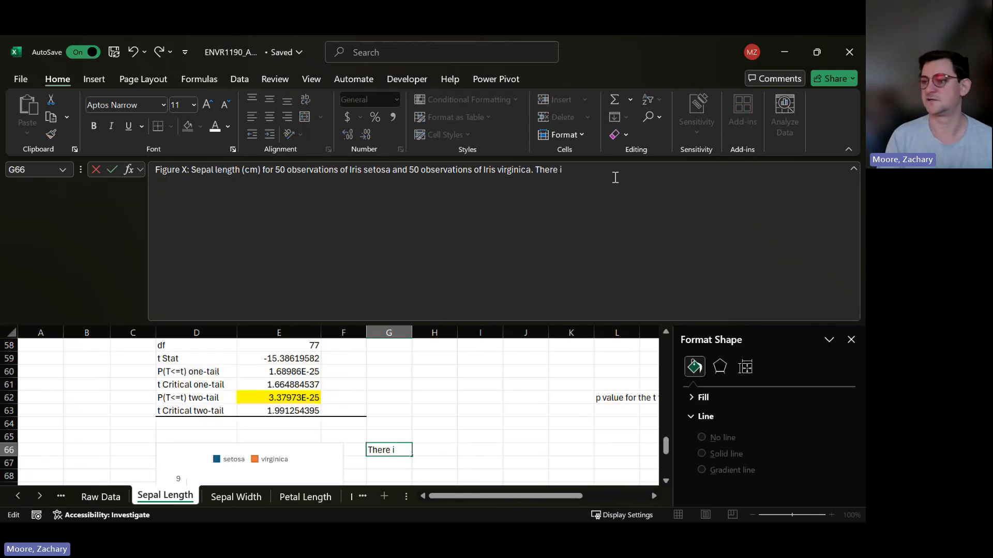
{"action": "type", "text": "s a stat"}
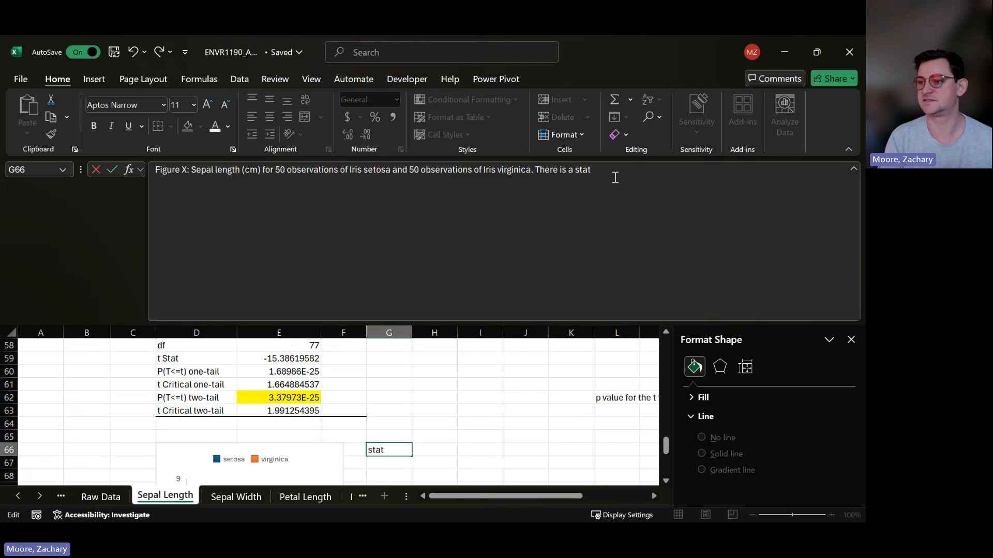
{"action": "type", "text": "istic"}
{"action": "key", "text": "BackSpace"}
{"action": "key", "text": "BackSpace"}
{"action": "key", "text": "BackSpace"}
{"action": "key", "text": "BackSpace"}
{"action": "key", "text": "BackSpace"}
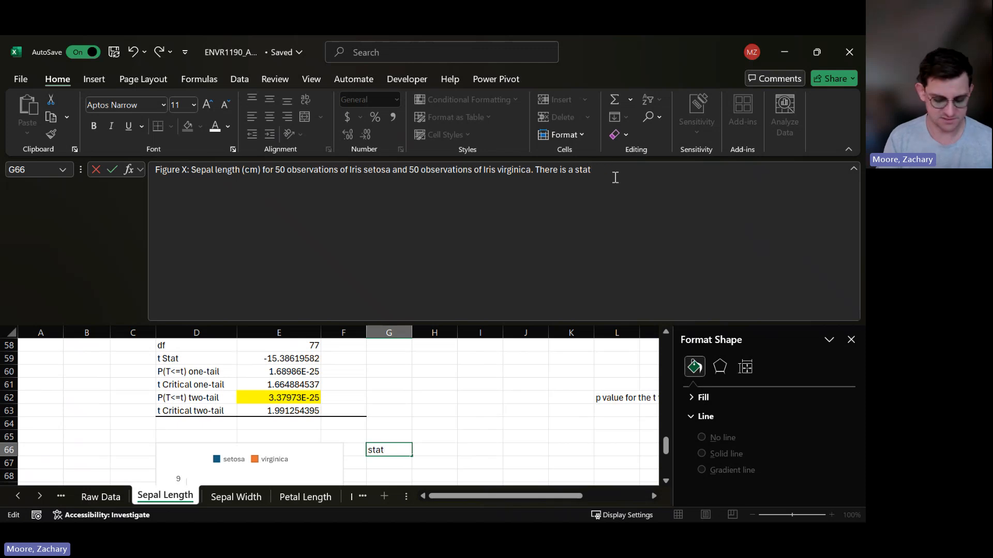
{"action": "type", "text": "istically singi"}
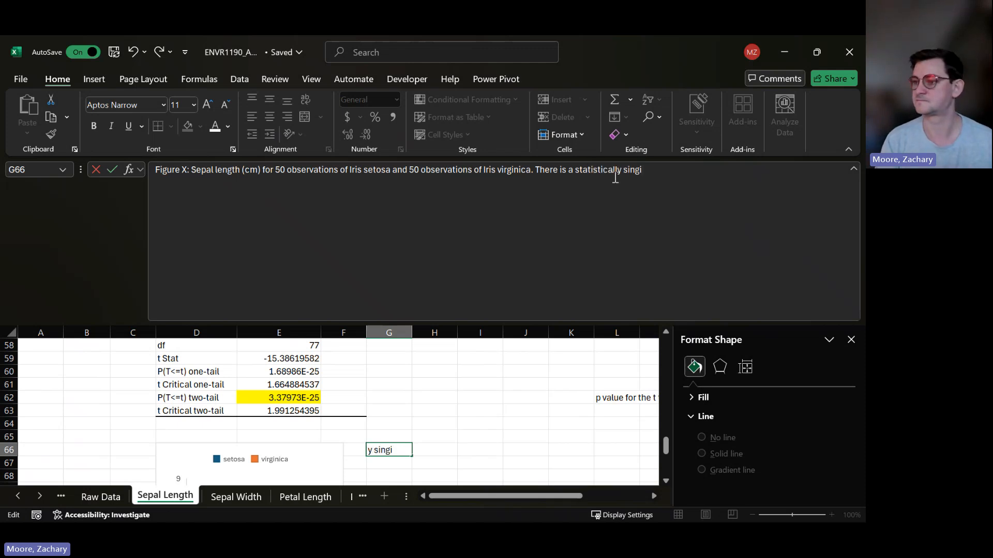
{"action": "key", "text": "BackSpace"}
{"action": "key", "text": "BackSpace"}
{"action": "key", "text": "BackSpace"}
{"action": "type", "text": "gnicai"}
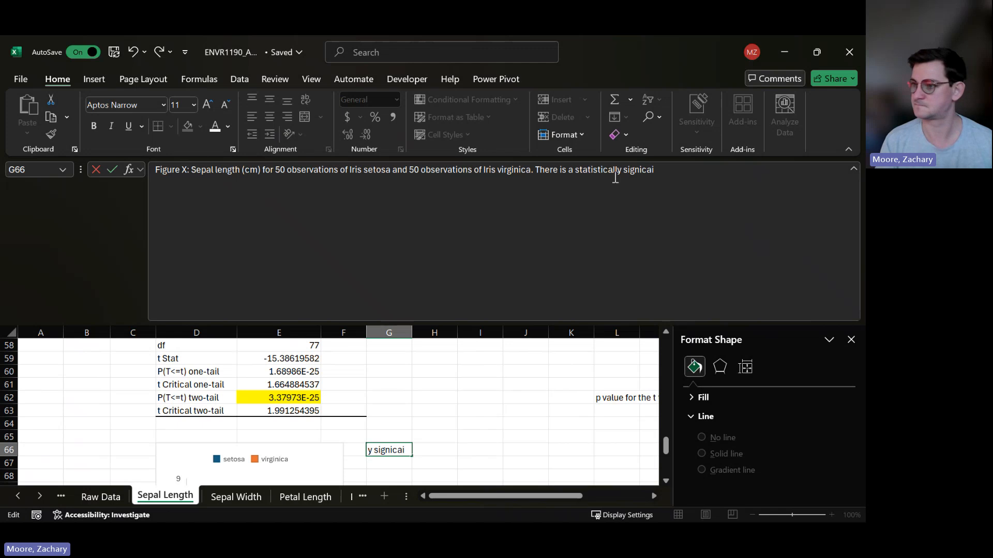
{"action": "key", "text": "BackSpace"}
{"action": "key", "text": "BackSpace"}
{"action": "key", "text": "BackSpace"}
{"action": "type", "text": "fican"}
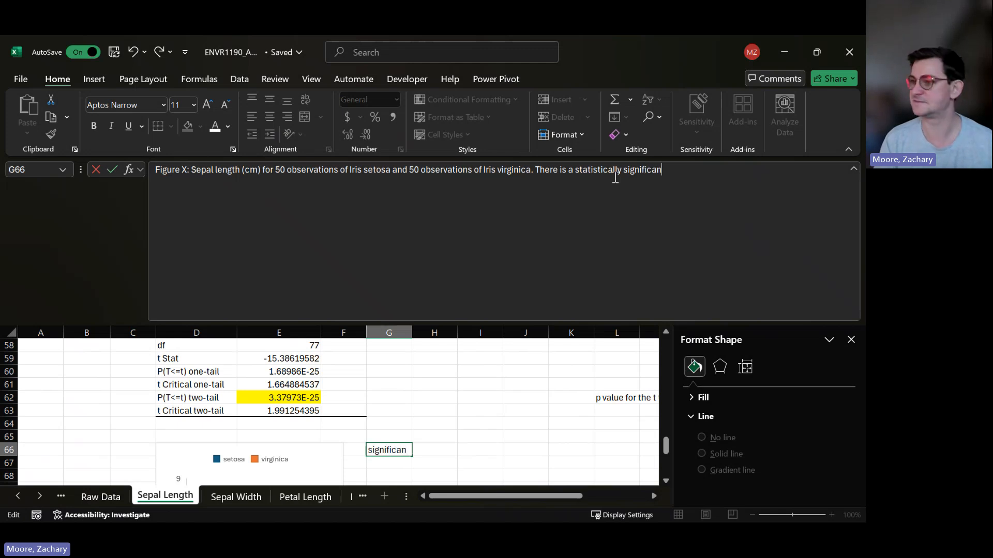
{"action": "type", "text": "t diffeer"}
{"action": "key", "text": "BackSpace"}
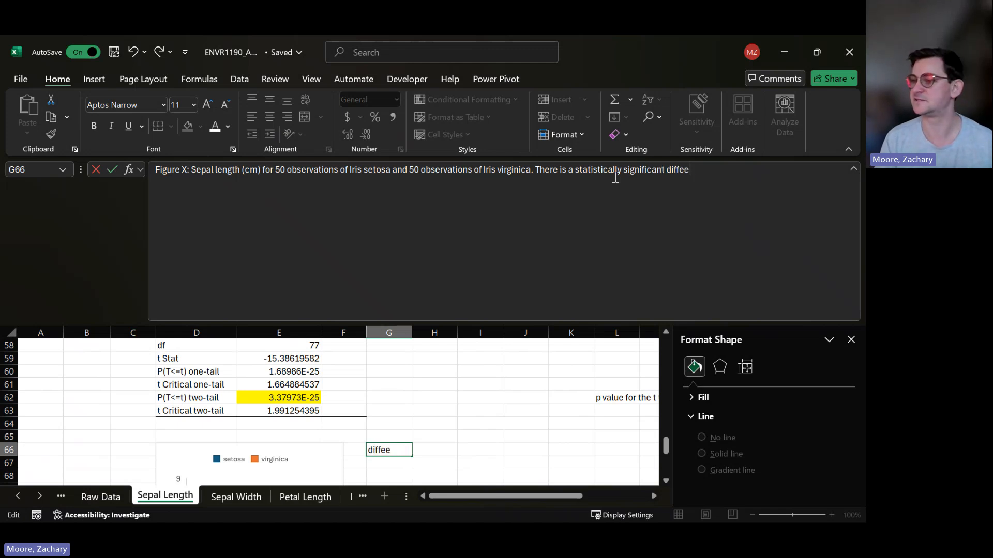
{"action": "type", "text": "nce in the "}
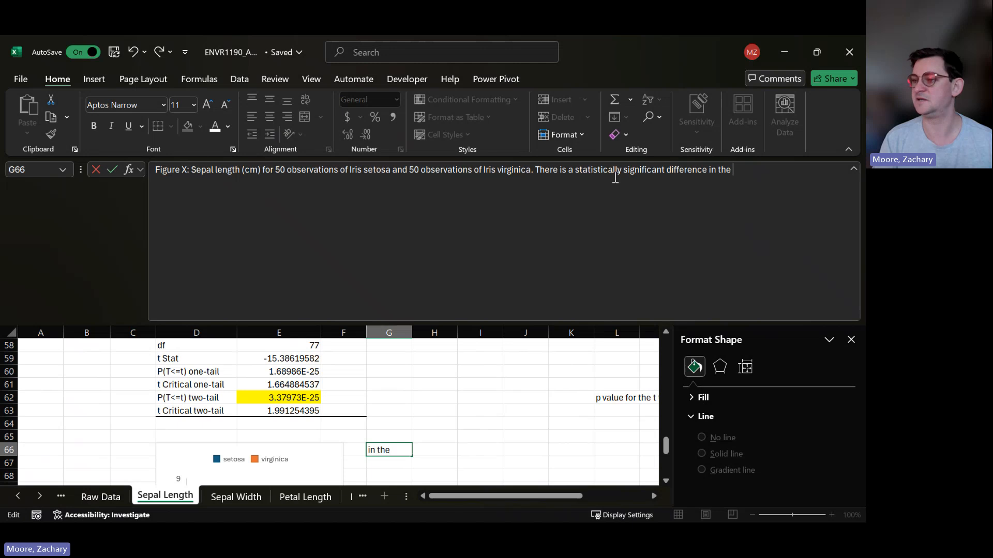
{"action": "type", "text": "mean sepal length between species ("}
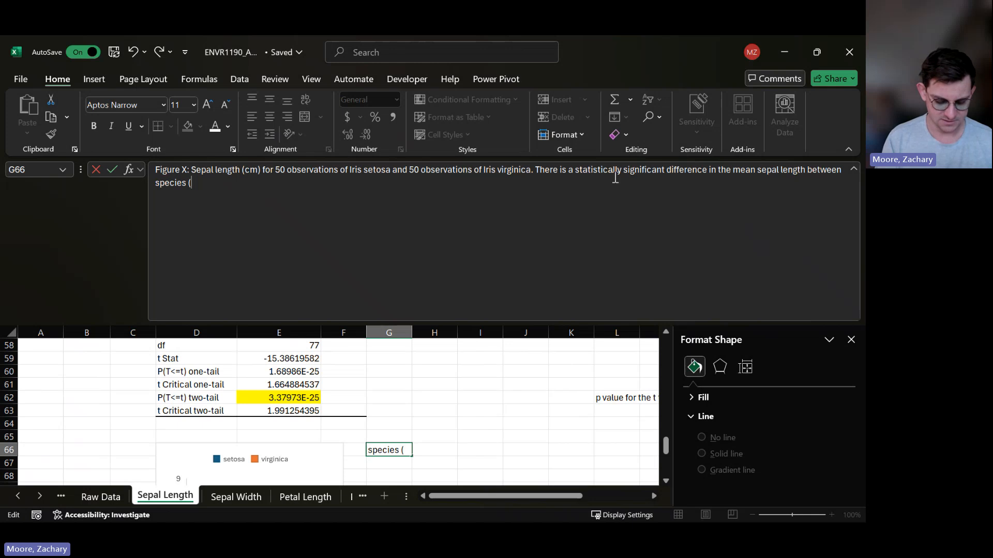
Step: Finish the G66 caption with "(p value for two sided T-test assuming unequal variances = 3.37*10^-25.)"
{"action": "type", "text": "p value"}
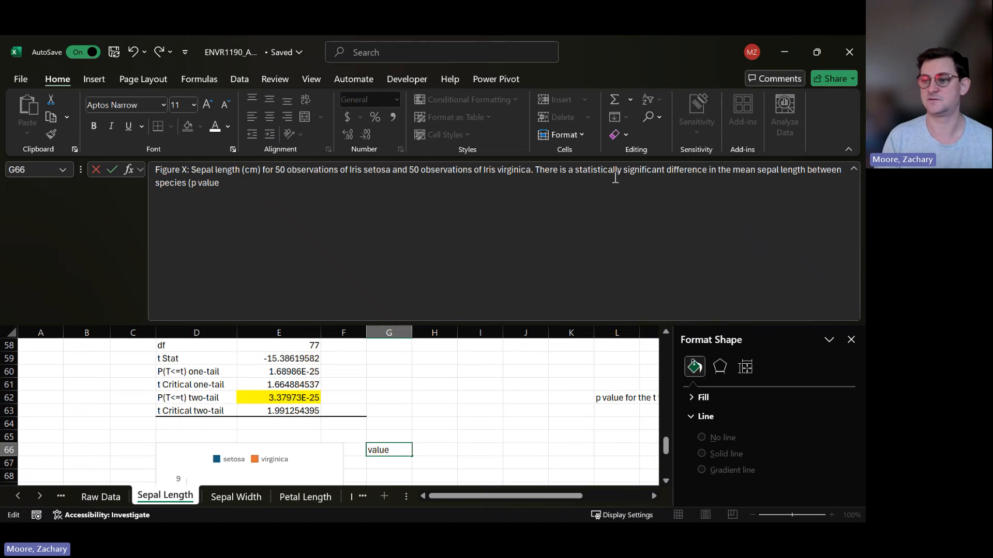
{"action": "type", "text": " for two"}
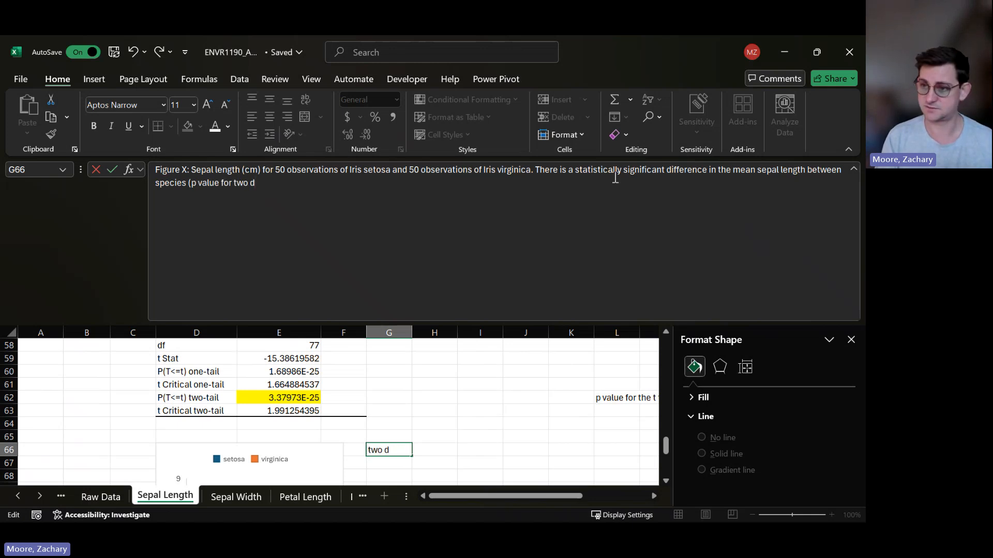
{"action": "type", "text": " sided"}
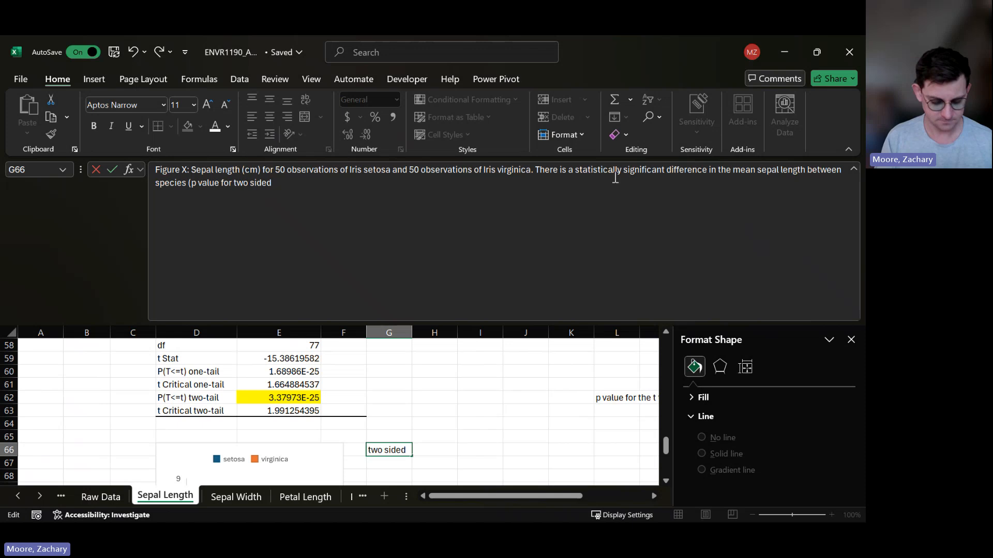
{"action": "type", "text": " T"}
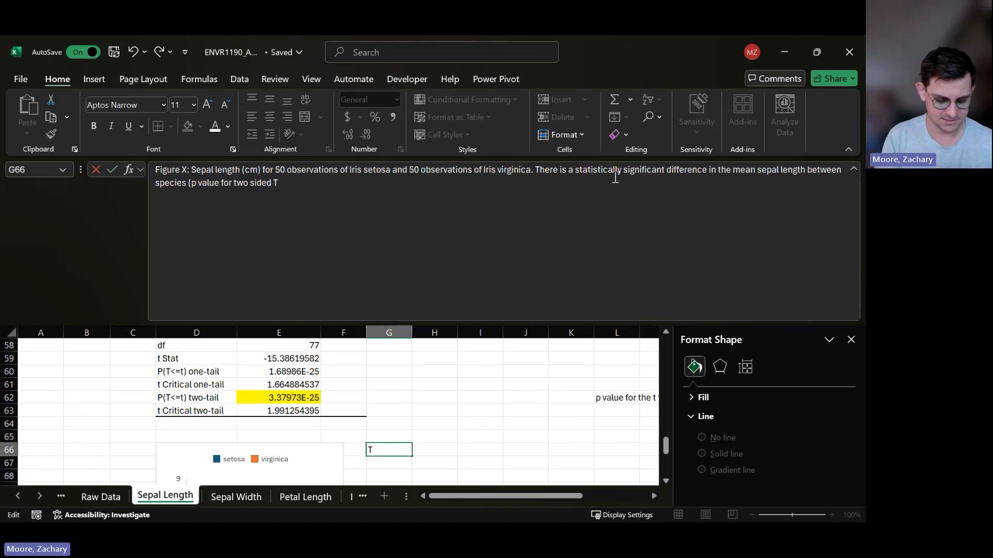
{"action": "type", "text": "-test assumin"}
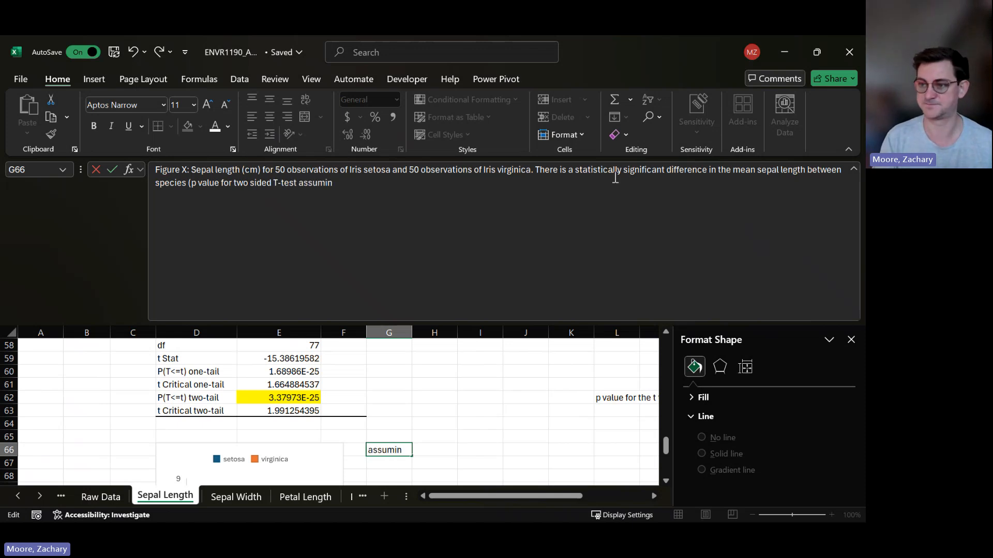
{"action": "type", "text": "g enequ"}
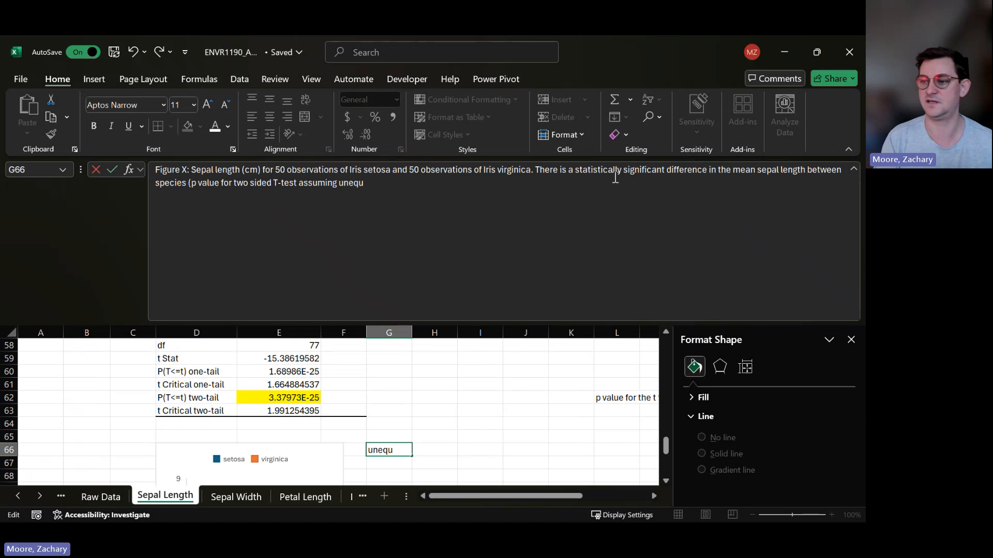
{"action": "type", "text": "al variances"}
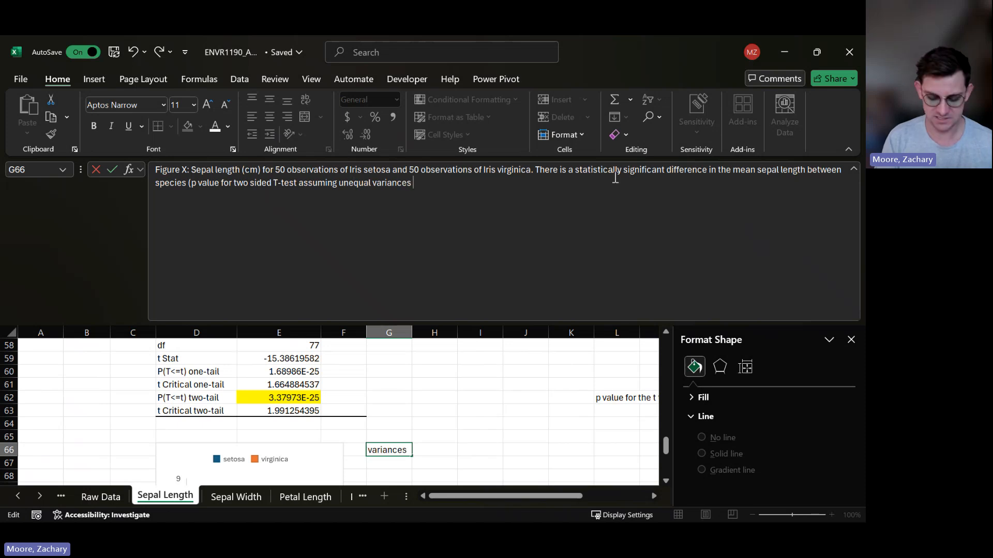
{"action": "type", "text": " ="}
{"action": "key", "text": "BackSpace"}
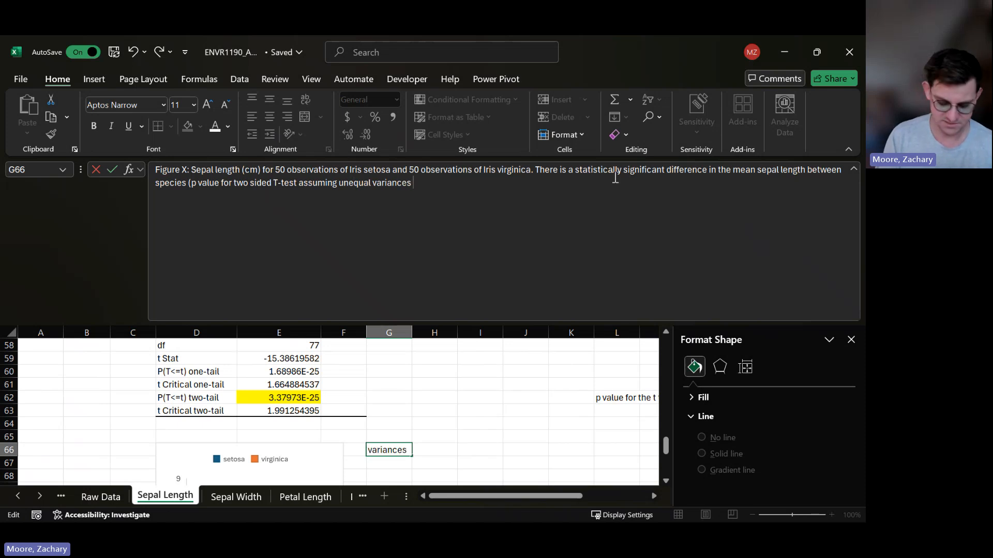
{"action": "type", "text": "<"}
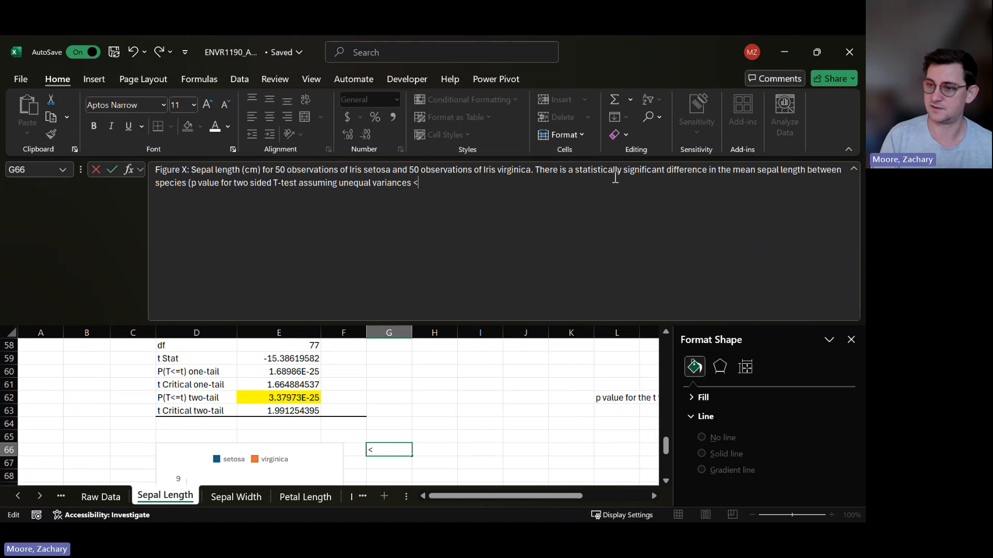
{"action": "key", "text": "BackSpace"}
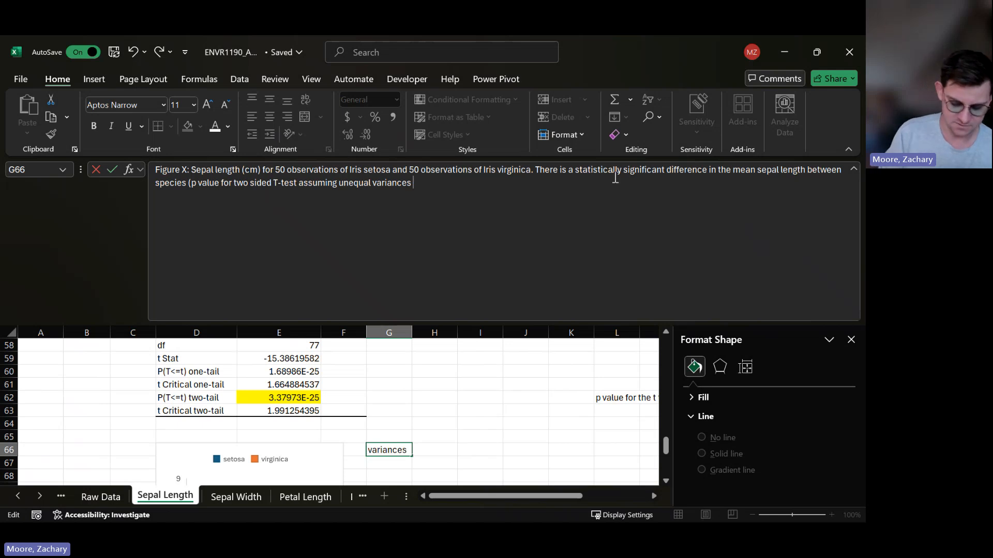
{"action": "type", "text": "= 3.37*10"}
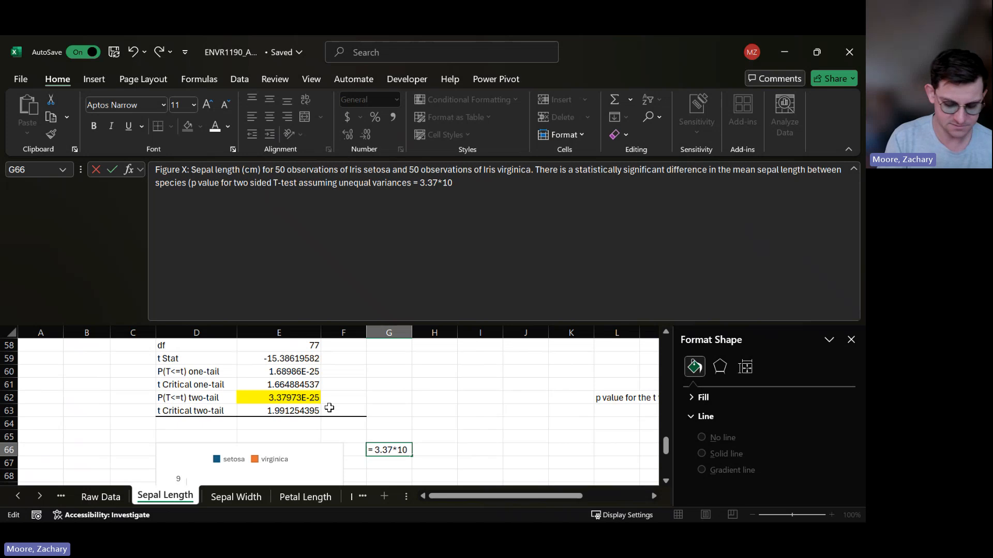
{"action": "type", "text": "^-25."}
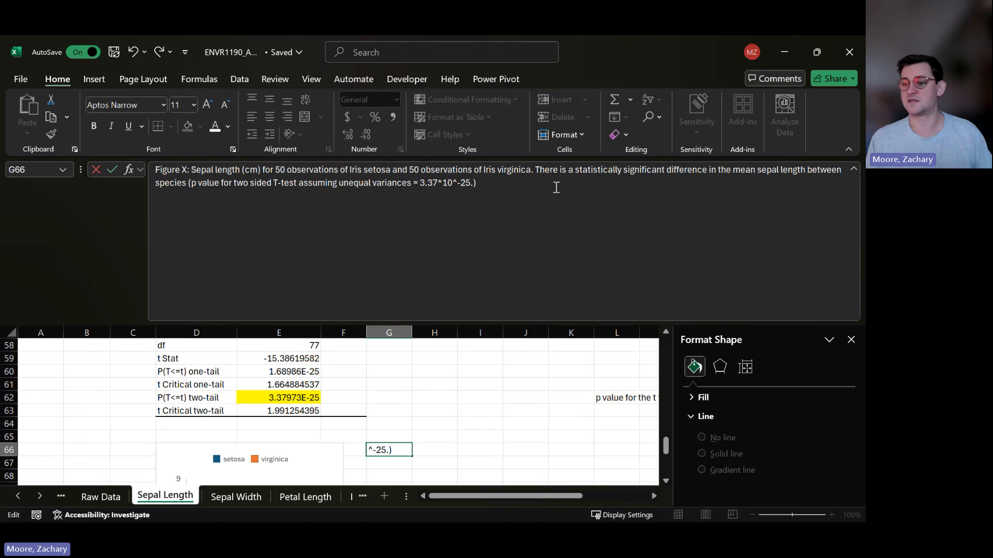
{"action": "scroll", "coordinate": [458, 383], "scroll_direction": "down", "scroll_amount": 4}
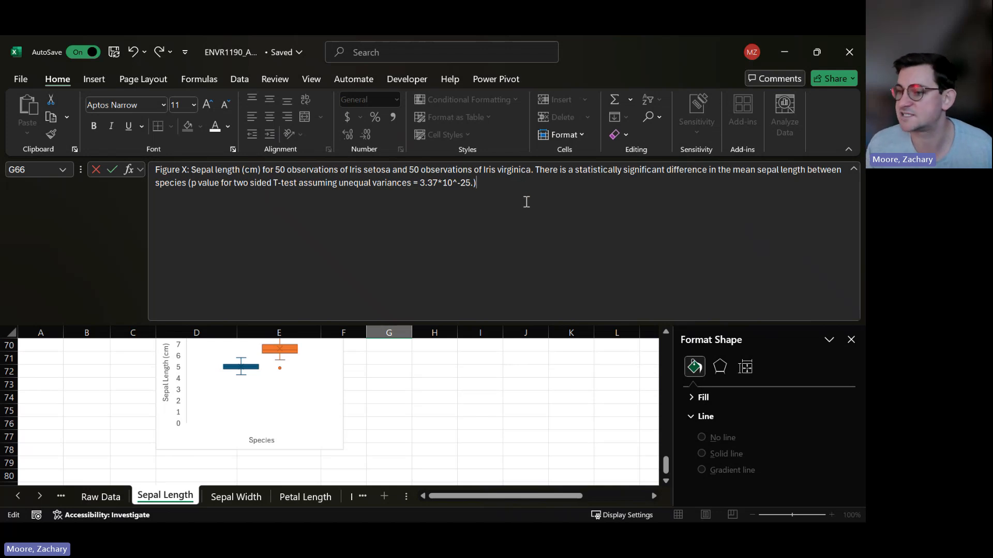
{"action": "key", "text": "Return"}
{"action": "scroll", "coordinate": [444, 394], "scroll_direction": "up", "scroll_amount": 2}
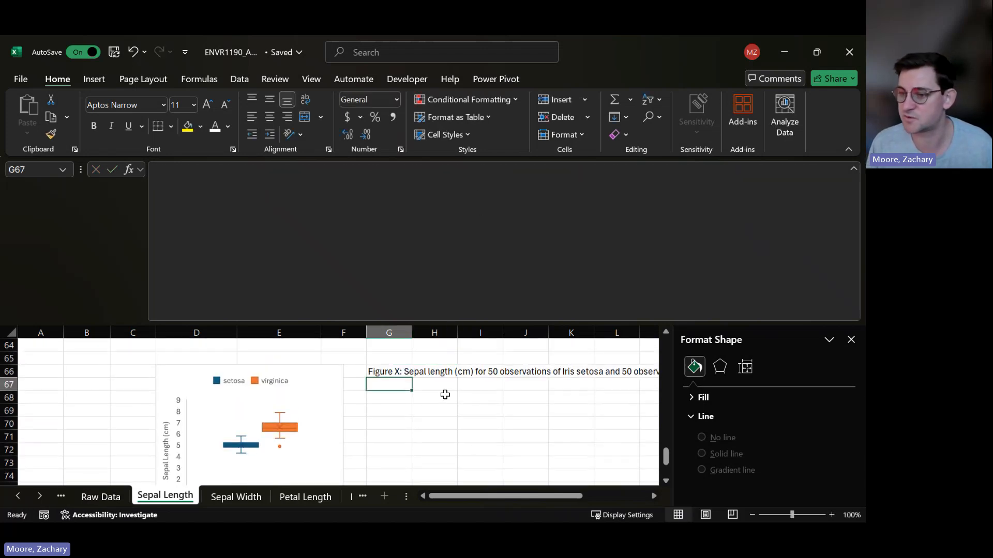
Step: Close the shape formatting pane and shrink the formula bar back to one line, keeping the G66 caption selected
{"action": "left_click", "coordinate": [390, 375]}
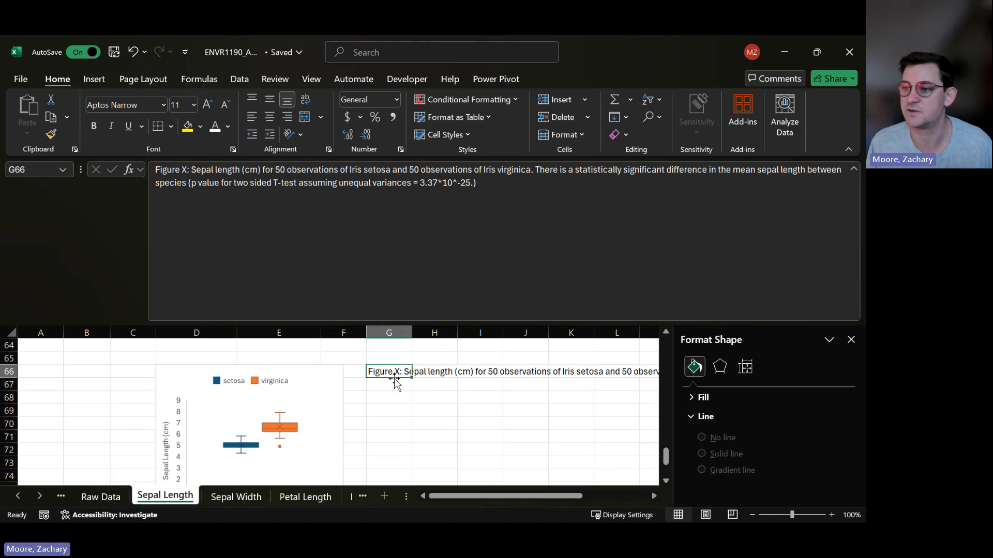
{"action": "left_click", "coordinate": [850, 340]}
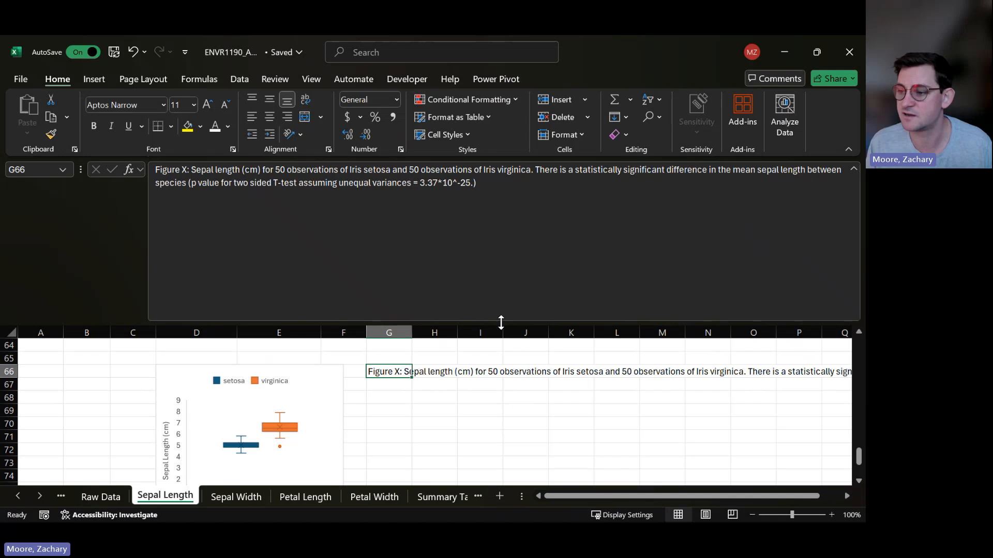
{"action": "left_click_drag", "start_coordinate": [501, 324], "coordinate": [503, 124]}
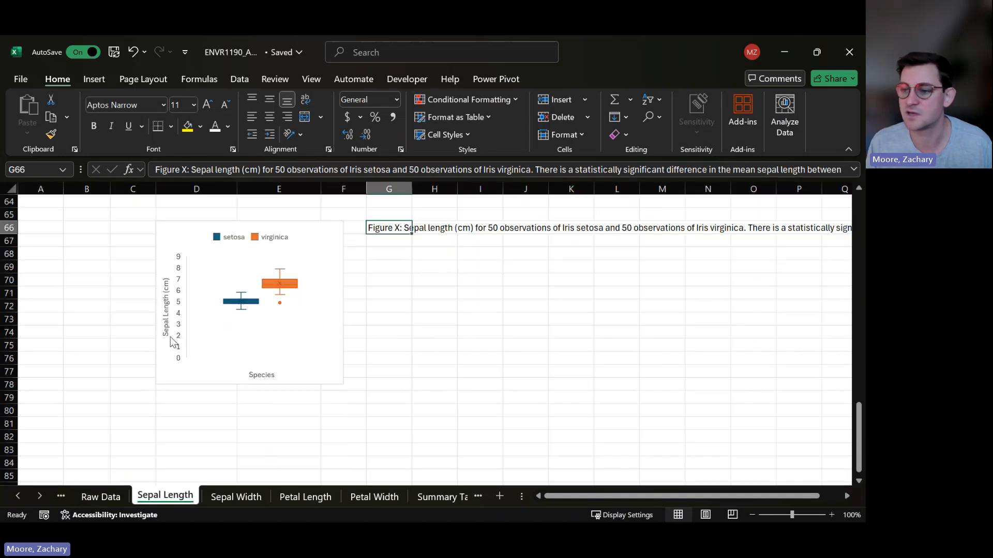
Step: Review the Sepal Length sheet from the histograms through the F-test and t-test outputs to the captioned box plot
{"action": "scroll", "coordinate": [169, 375], "scroll_direction": "up", "scroll_amount": 4}
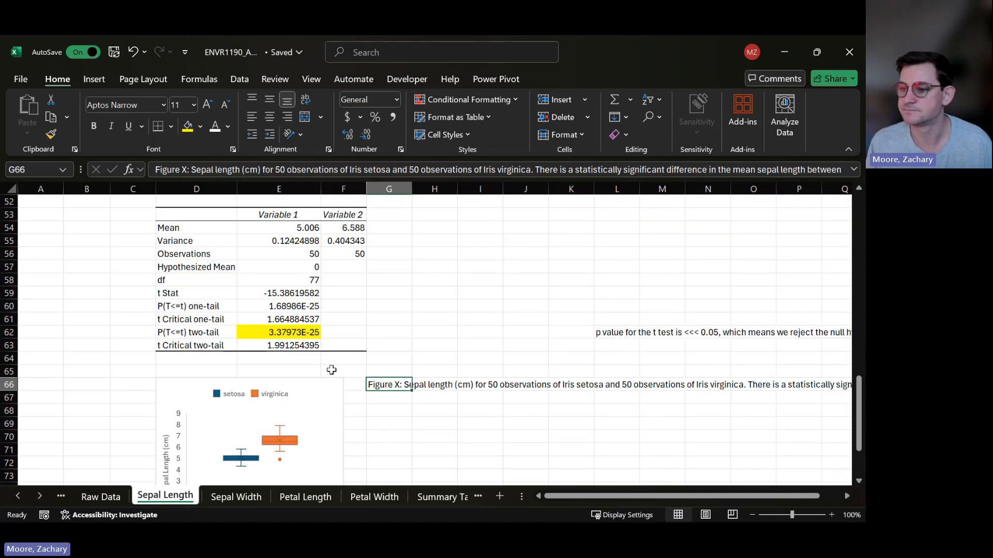
{"action": "scroll", "coordinate": [352, 372], "scroll_direction": "up", "scroll_amount": 17}
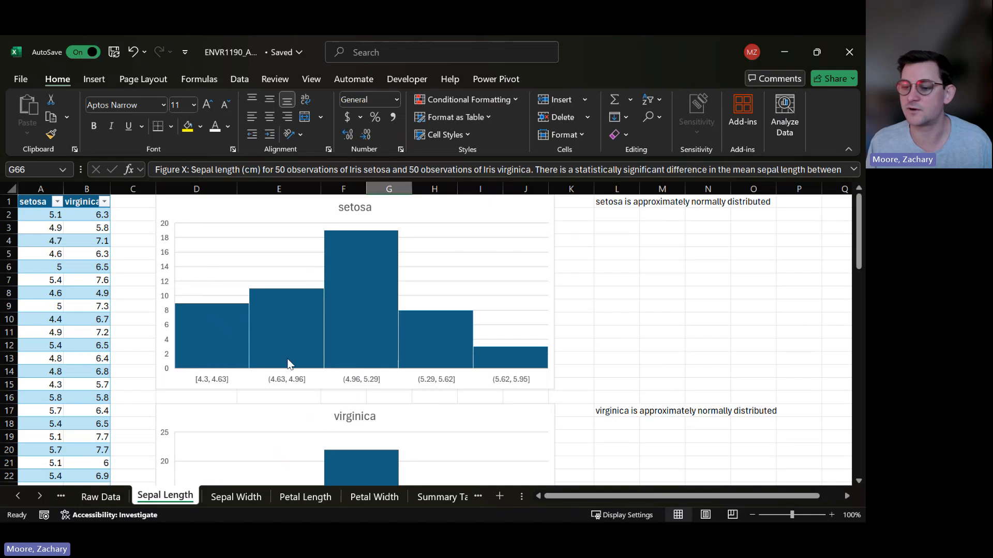
{"action": "scroll", "coordinate": [251, 338], "scroll_direction": "down", "scroll_amount": 20}
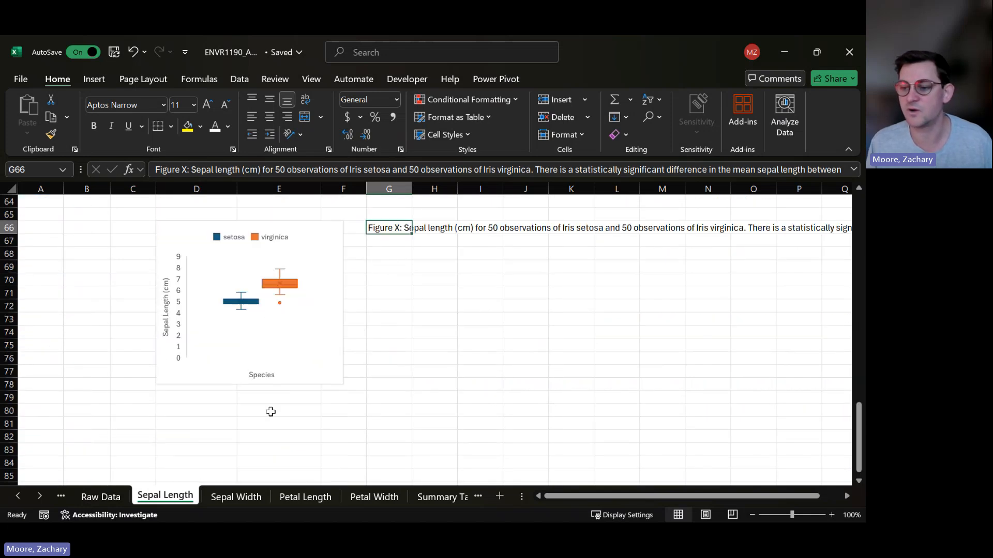
{"action": "scroll", "coordinate": [438, 347], "scroll_direction": "up", "scroll_amount": 8}
{"action": "scroll", "coordinate": [438, 347], "scroll_direction": "up", "scroll_amount": 1}
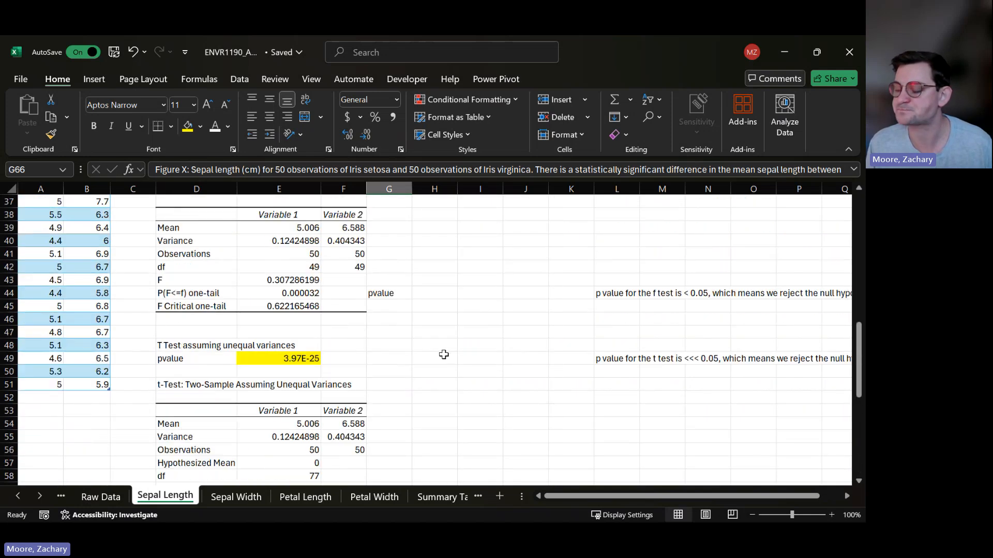
{"action": "scroll", "coordinate": [442, 356], "scroll_direction": "down", "scroll_amount": 11}
{"action": "scroll", "coordinate": [450, 362], "scroll_direction": "up", "scroll_amount": 3}
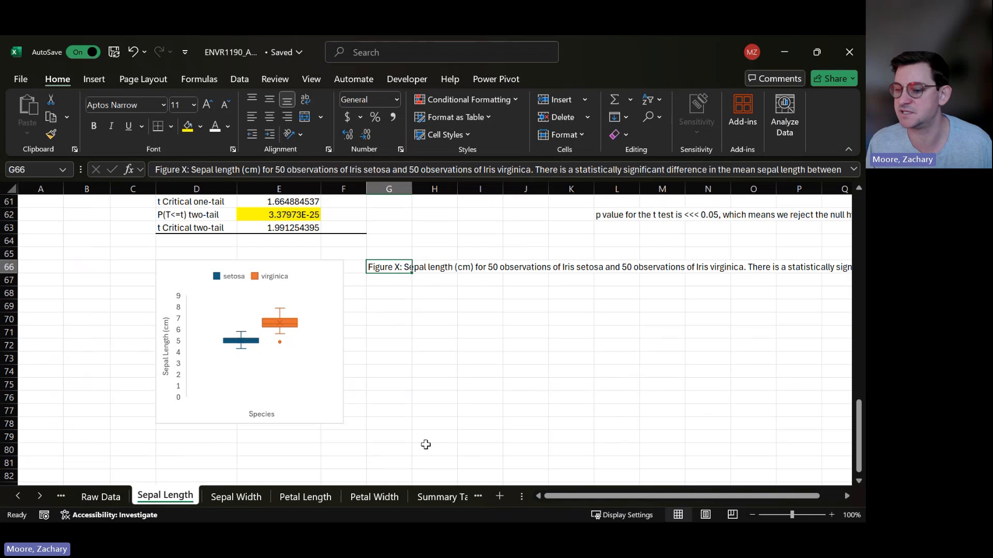
Step: Start a Descriptive Statistics analysis with input range A1:B51 grouped by columns and labels in the first row
{"action": "left_click", "coordinate": [185, 448]}
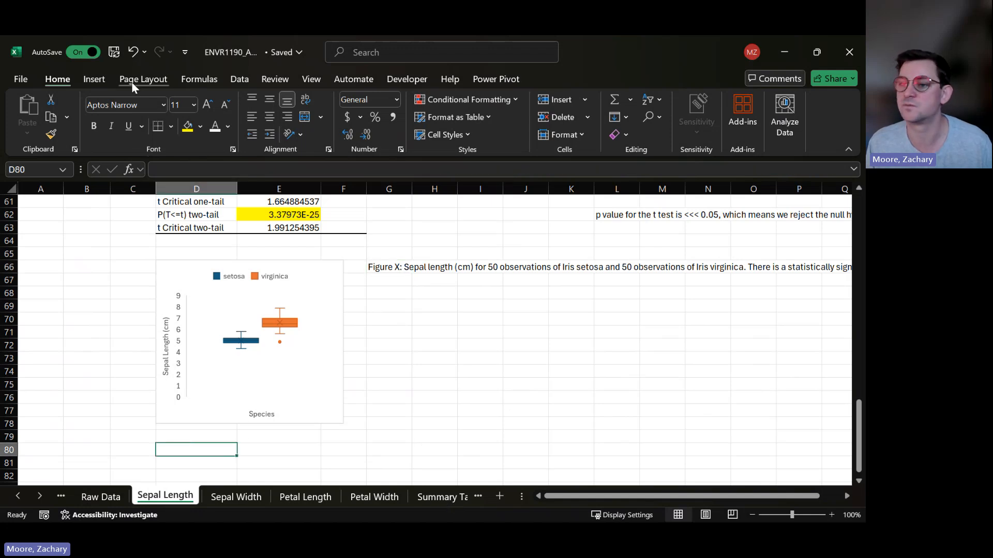
{"action": "left_click", "coordinate": [240, 78]}
{"action": "left_click", "coordinate": [812, 100]}
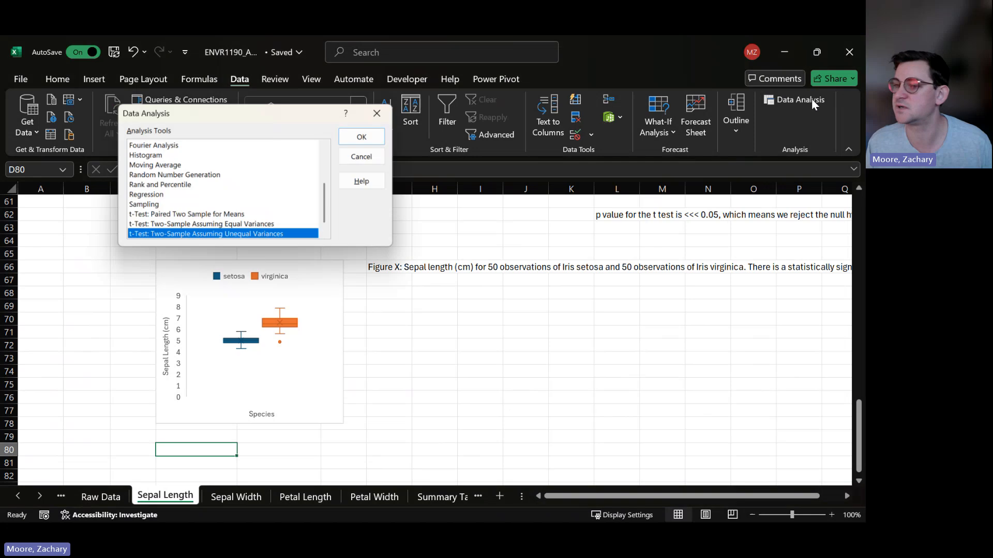
{"action": "scroll", "coordinate": [174, 199], "scroll_direction": "up", "scroll_amount": 3}
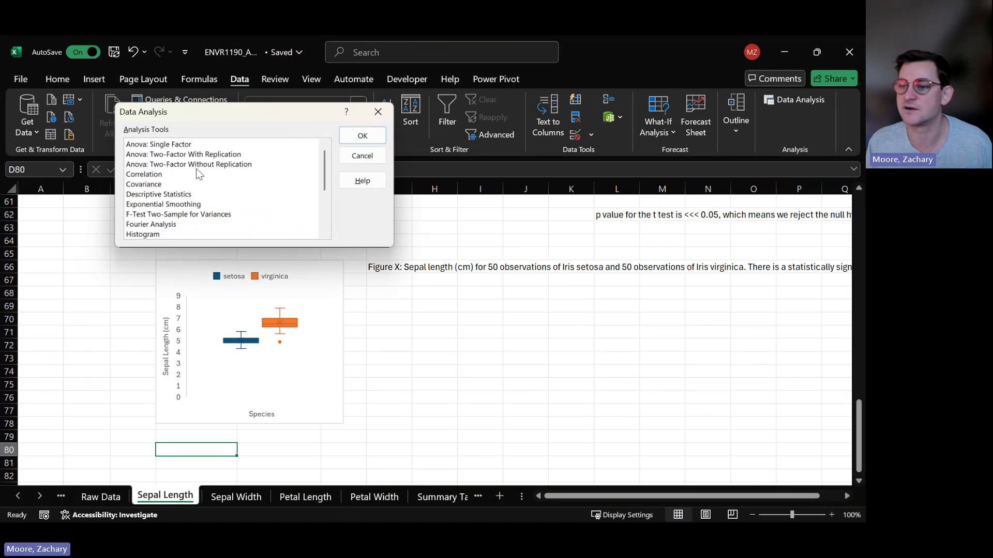
{"action": "left_click", "coordinate": [189, 195]}
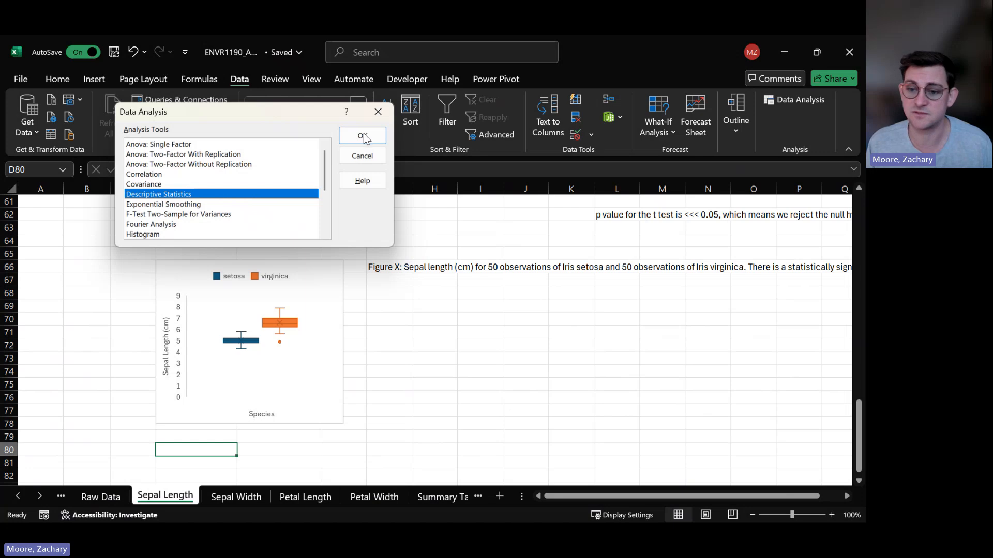
{"action": "left_click", "coordinate": [363, 136]}
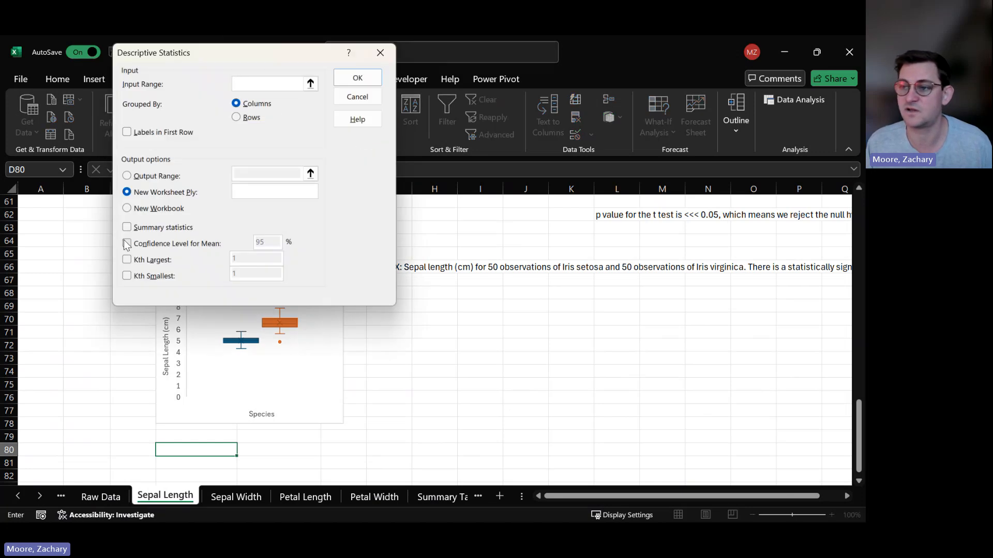
{"action": "scroll", "coordinate": [73, 312], "scroll_direction": "up", "scroll_amount": 20}
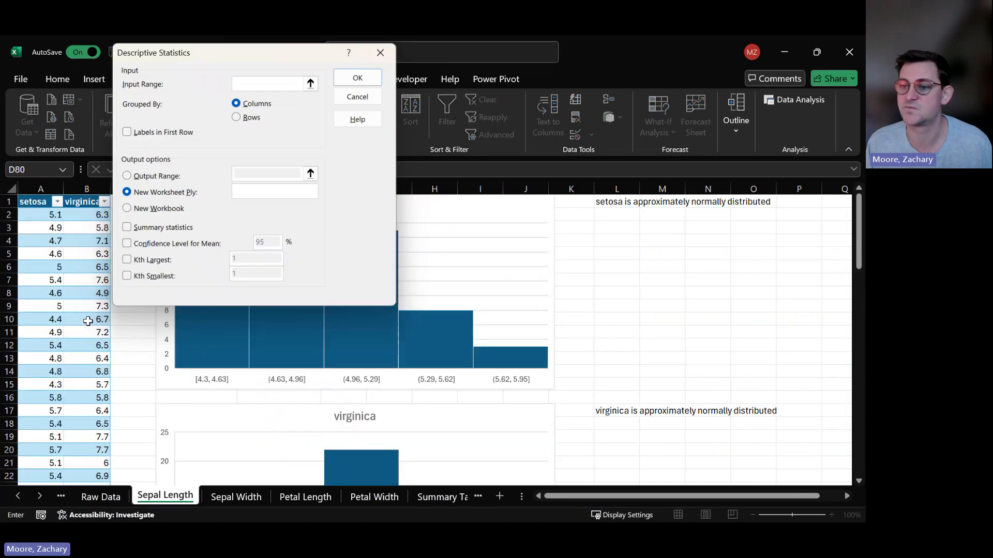
{"action": "left_click_drag", "start_coordinate": [39, 202], "coordinate": [84, 201]}
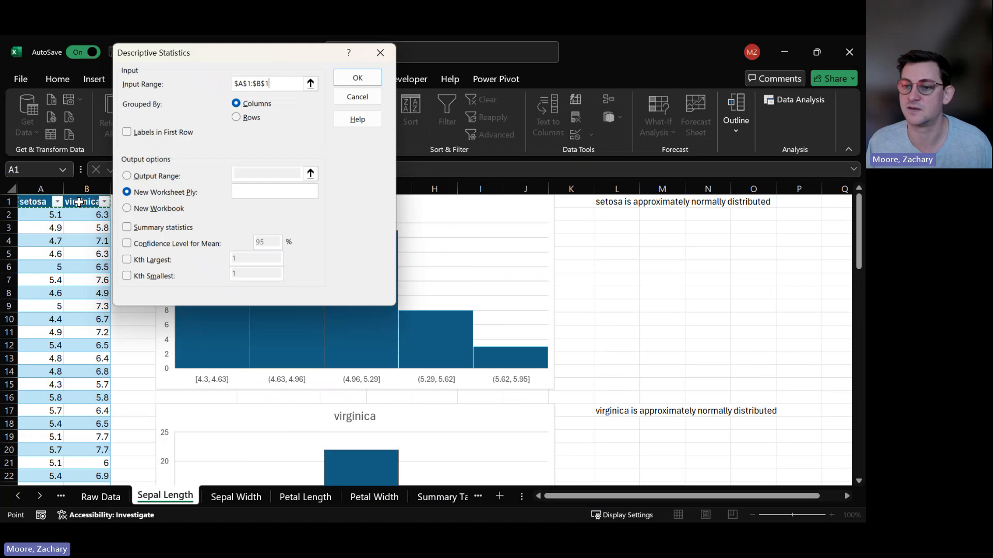
{"action": "key", "text": "ctrl+shift+Down"}
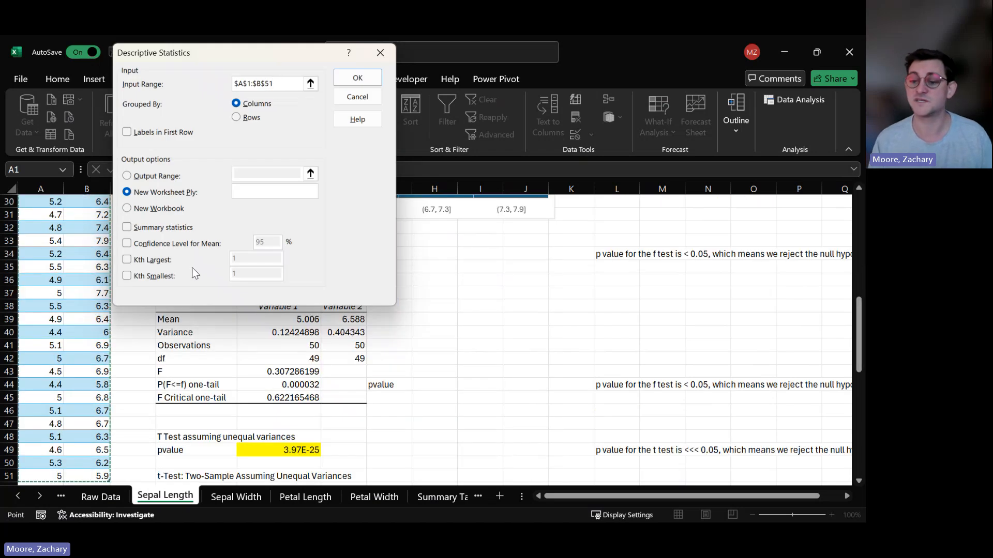
{"action": "scroll", "coordinate": [62, 224], "scroll_direction": "up", "scroll_amount": 10}
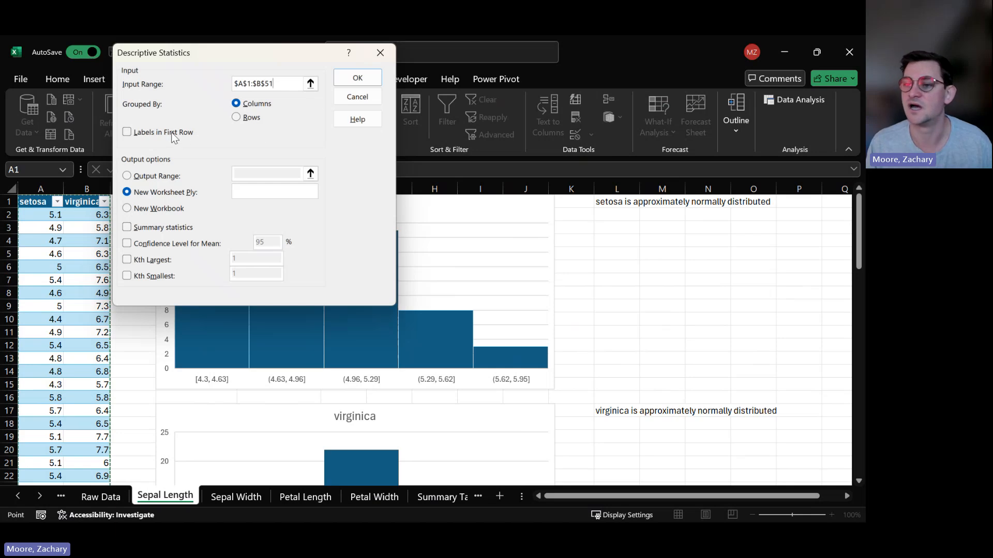
{"action": "left_click", "coordinate": [126, 132]}
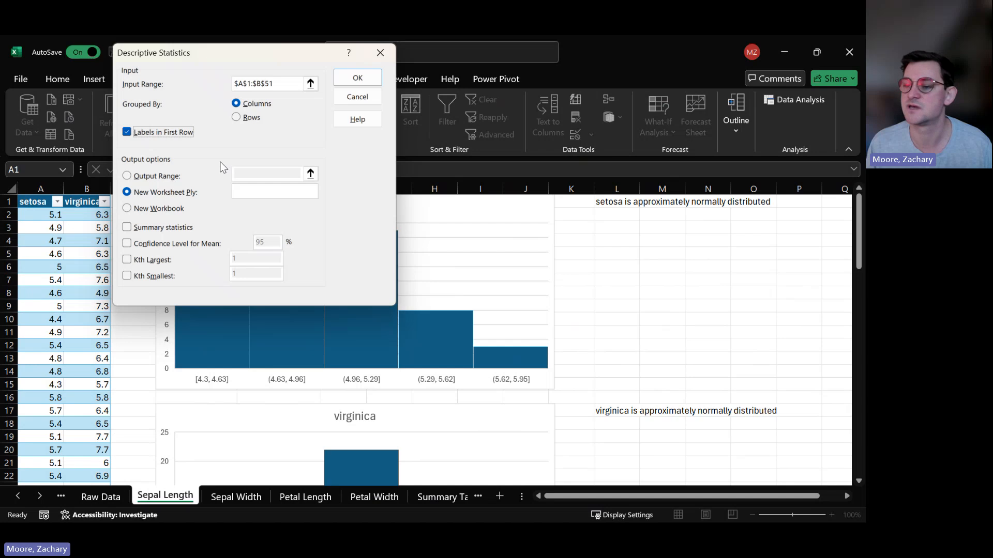
Step: Set the output range to D80, include summary statistics, and run the Descriptive Statistics analysis
{"action": "left_click", "coordinate": [127, 176]}
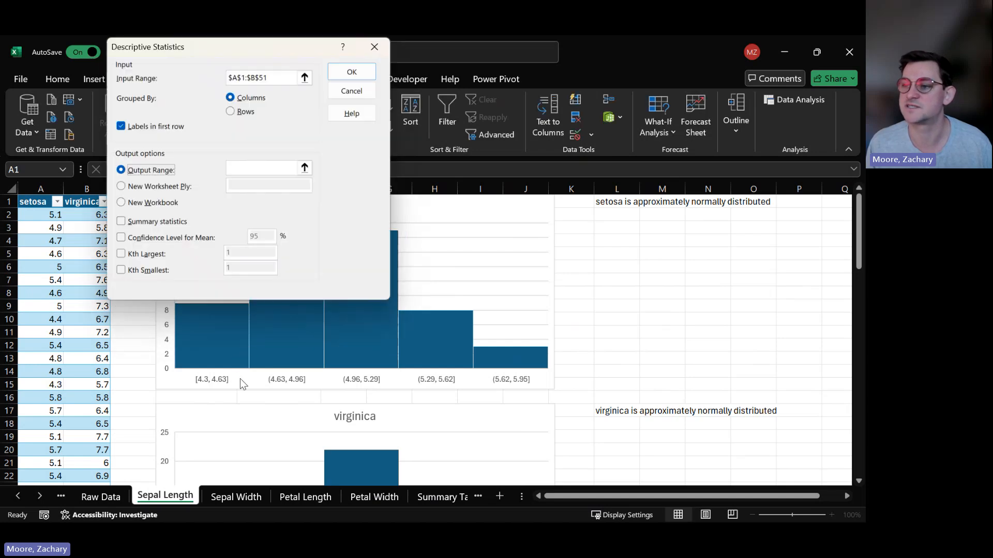
{"action": "left_click", "coordinate": [262, 166]}
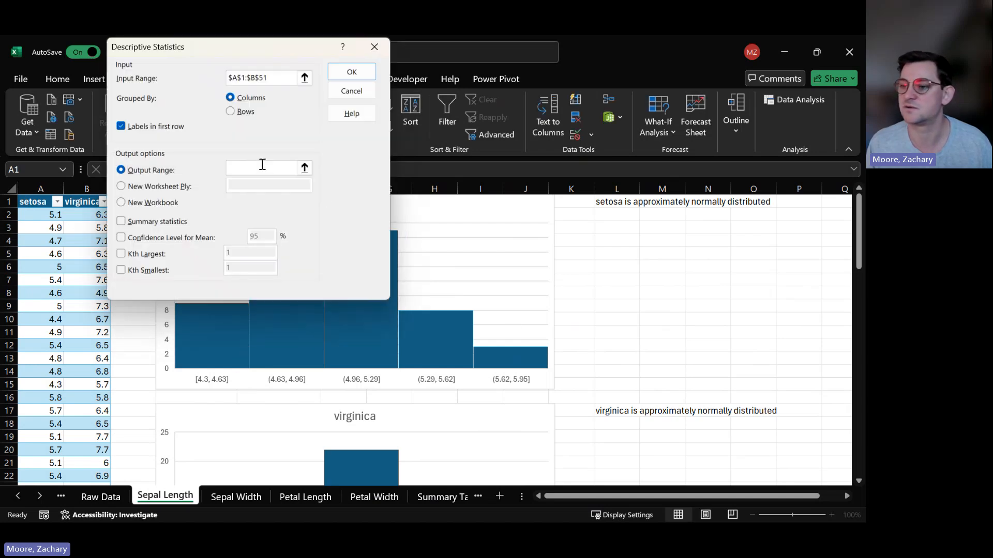
{"action": "scroll", "coordinate": [202, 392], "scroll_direction": "down", "scroll_amount": 12}
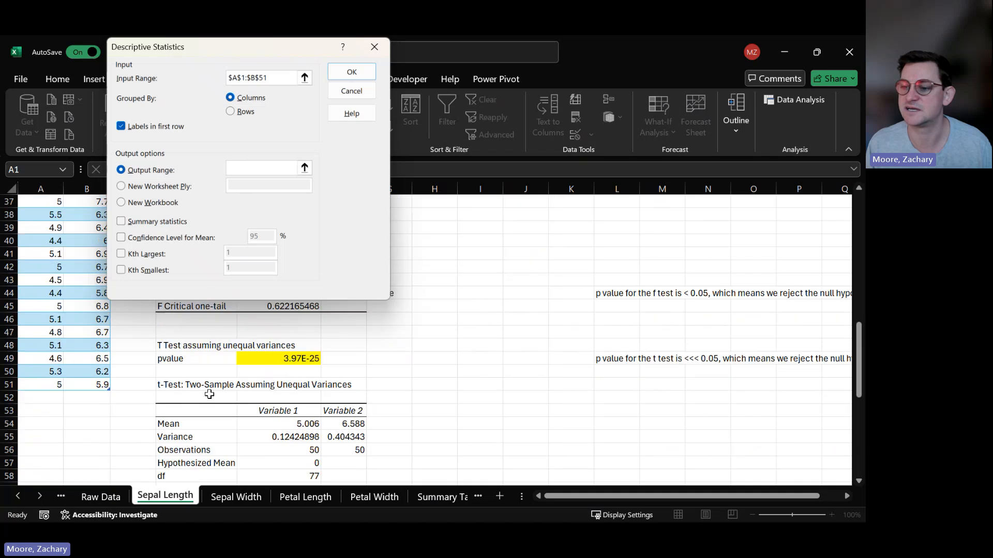
{"action": "scroll", "coordinate": [209, 395], "scroll_direction": "down", "scroll_amount": 10}
{"action": "left_click", "coordinate": [203, 371]}
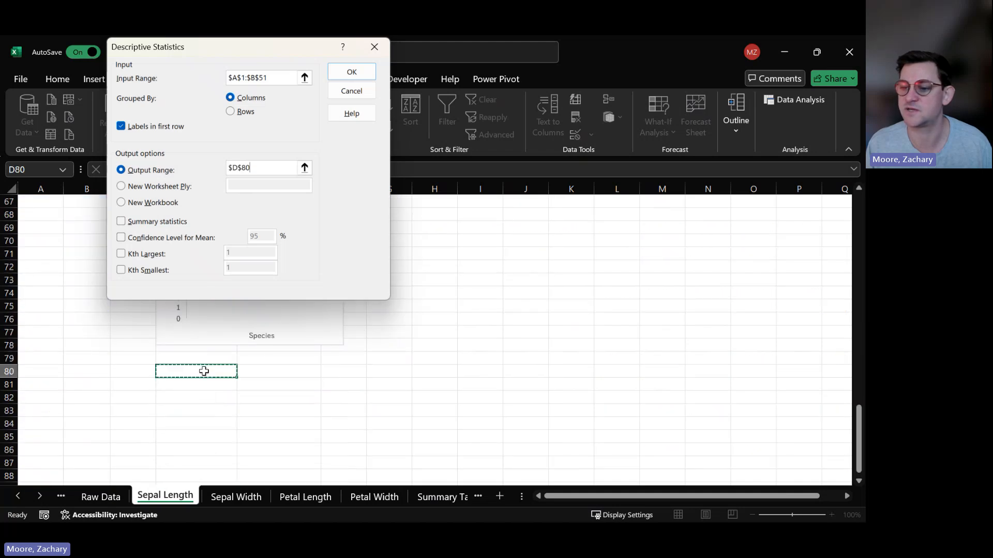
{"action": "left_click", "coordinate": [122, 222]}
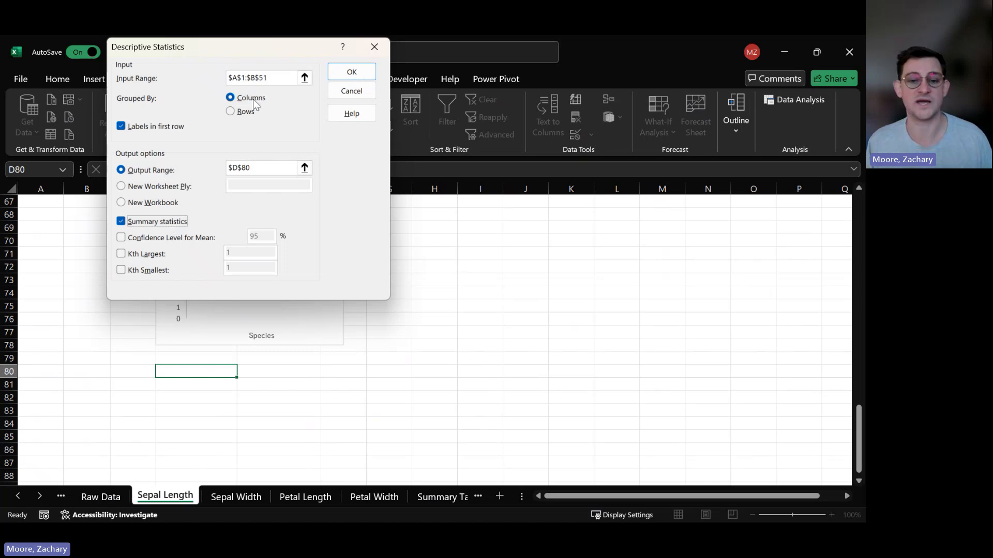
{"action": "left_click", "coordinate": [351, 72]}
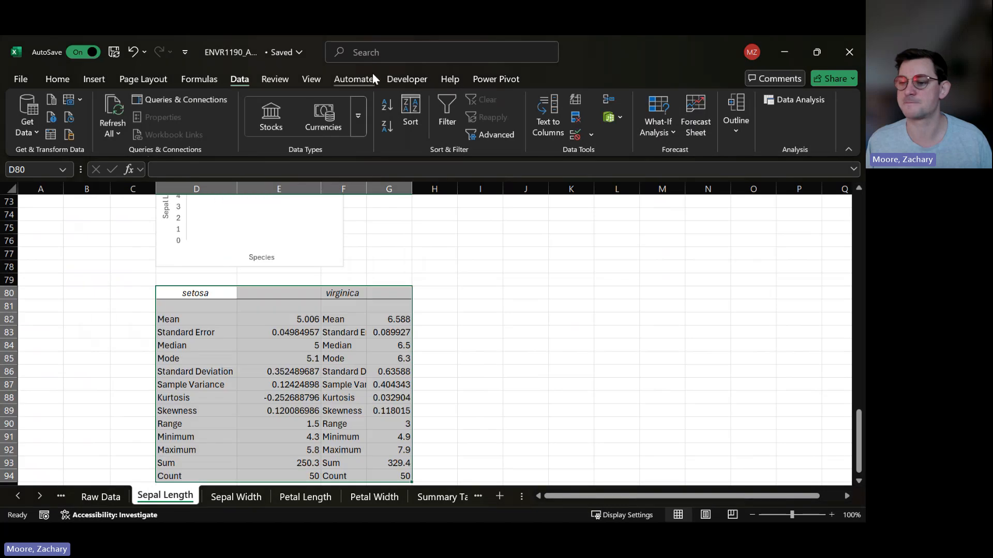
Step: Widen columns F and G to fit the virginica statistic labels and values in full
{"action": "left_click", "coordinate": [188, 335]}
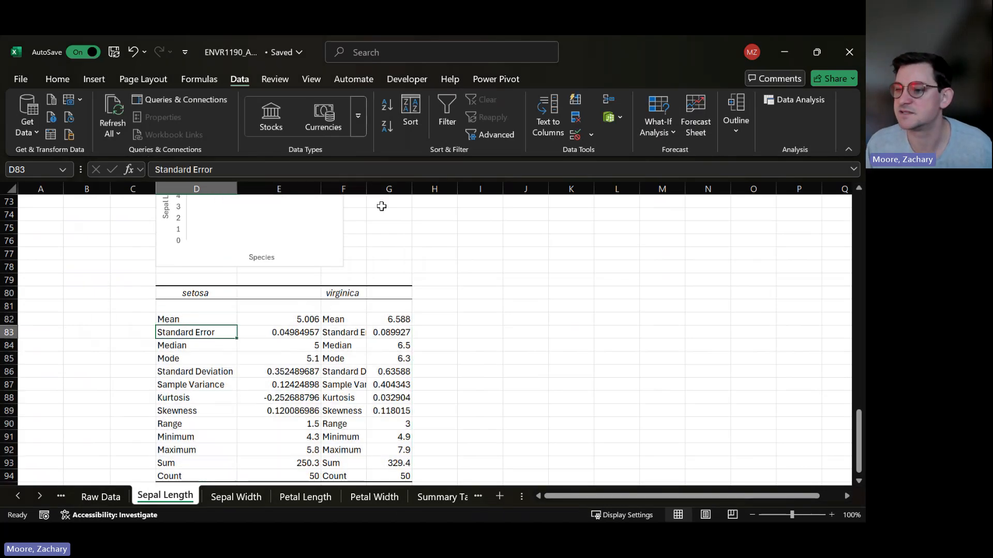
{"action": "left_click_drag", "start_coordinate": [366, 187], "coordinate": [511, 192]}
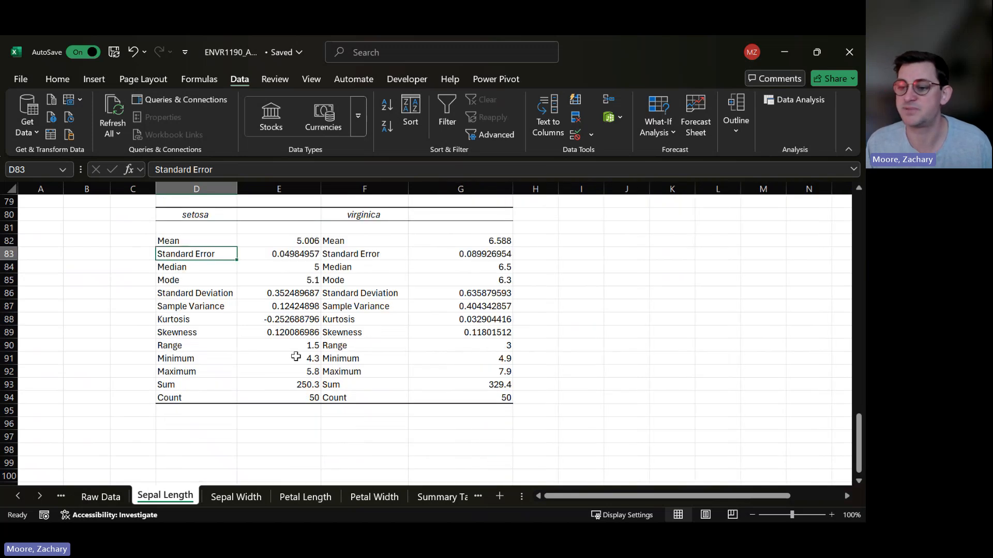
{"action": "scroll", "coordinate": [289, 377], "scroll_direction": "down", "scroll_amount": 1}
Step: Examine the descriptive statistics for both species, including mean to variance, range, minimum, maximum, sum, count, kurtosis and skewness
{"action": "left_click_drag", "start_coordinate": [195, 280], "coordinate": [476, 352]}
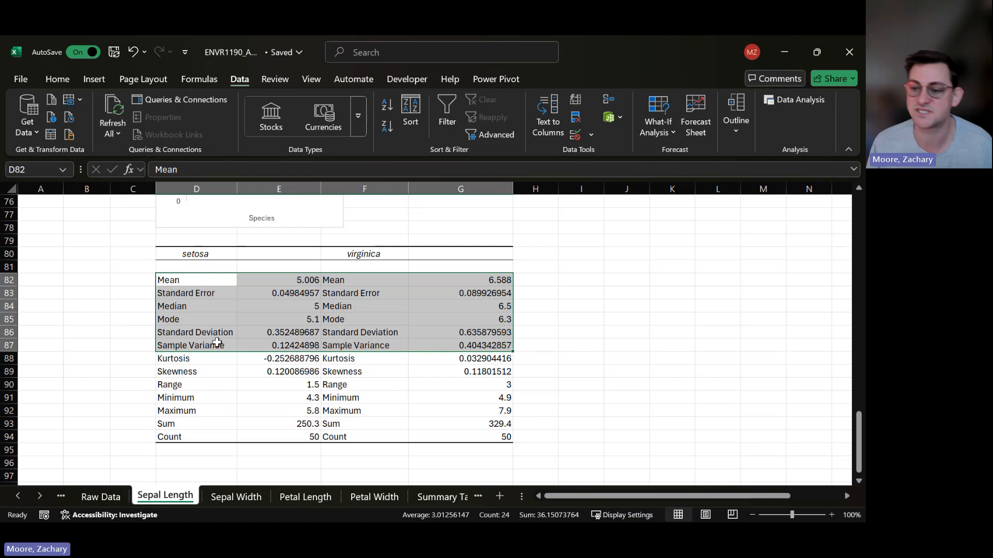
{"action": "left_click_drag", "start_coordinate": [196, 387], "coordinate": [480, 413]}
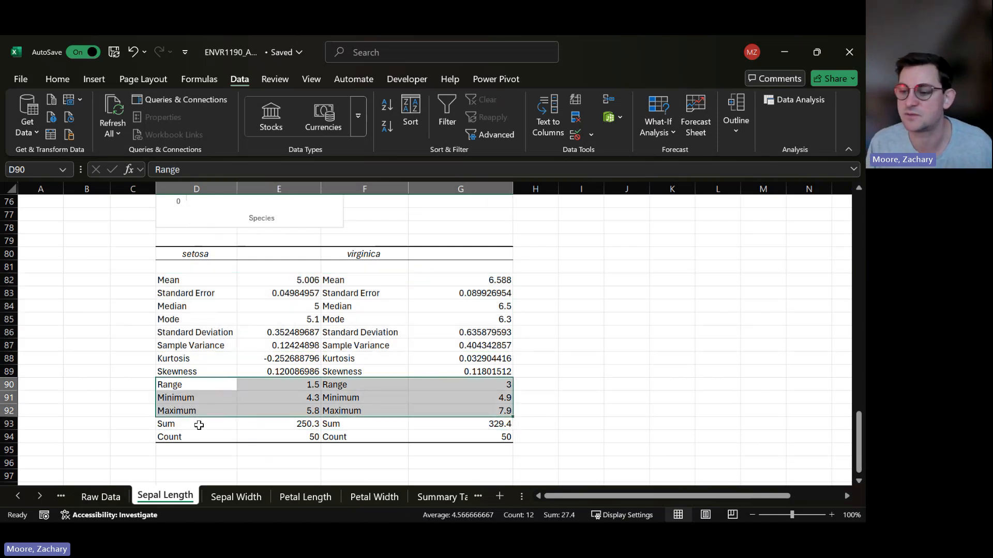
{"action": "left_click_drag", "start_coordinate": [200, 426], "coordinate": [460, 436]}
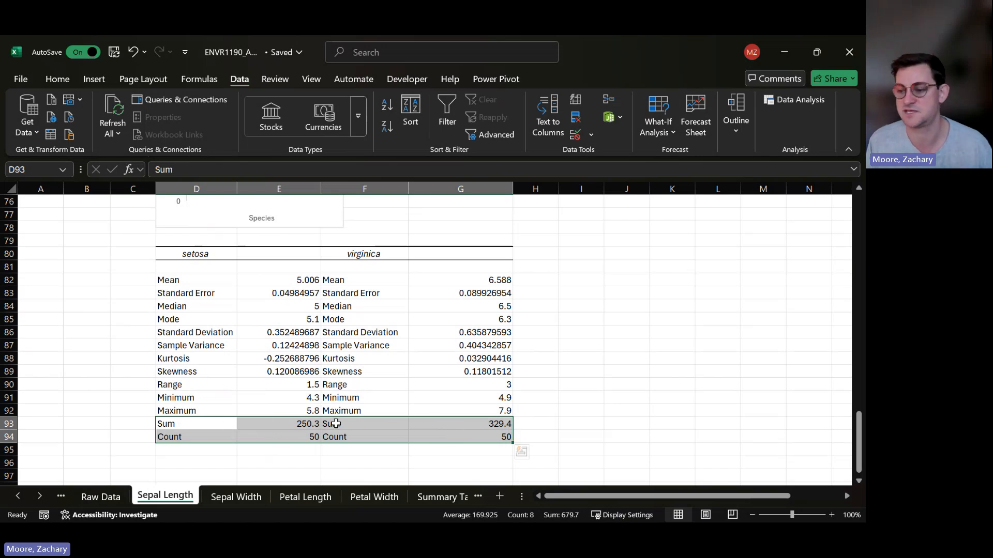
{"action": "left_click", "coordinate": [206, 396]}
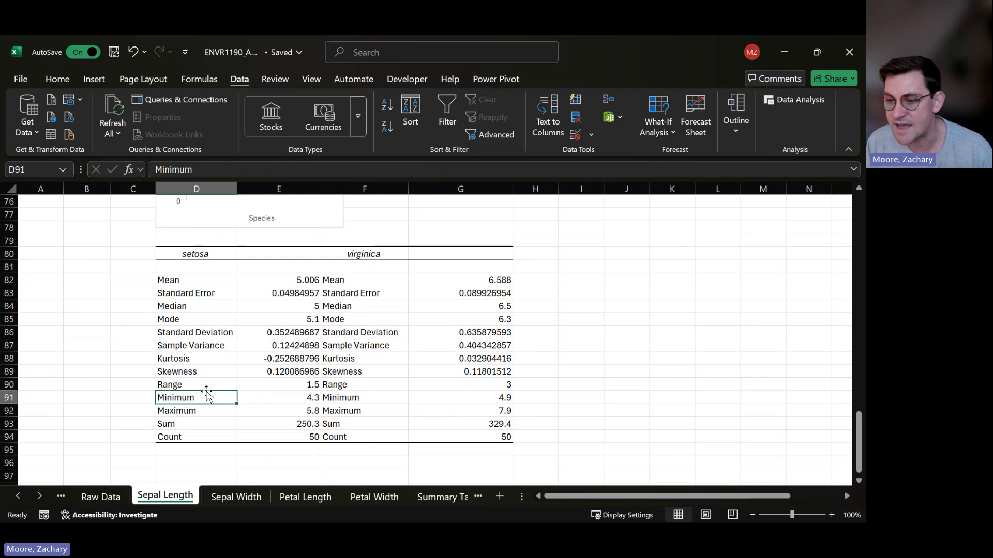
{"action": "left_click_drag", "start_coordinate": [203, 384], "coordinate": [431, 394]}
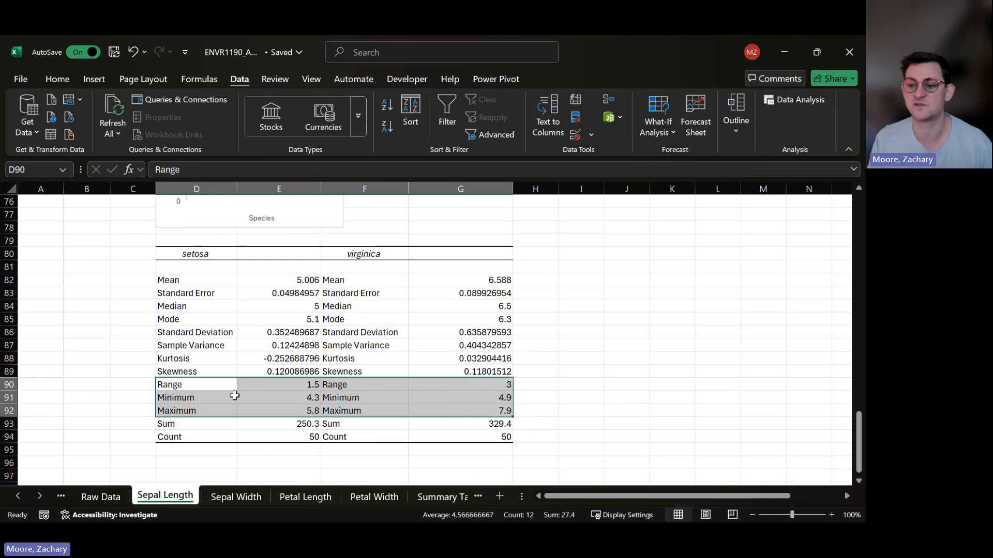
{"action": "left_click_drag", "start_coordinate": [213, 358], "coordinate": [482, 372]}
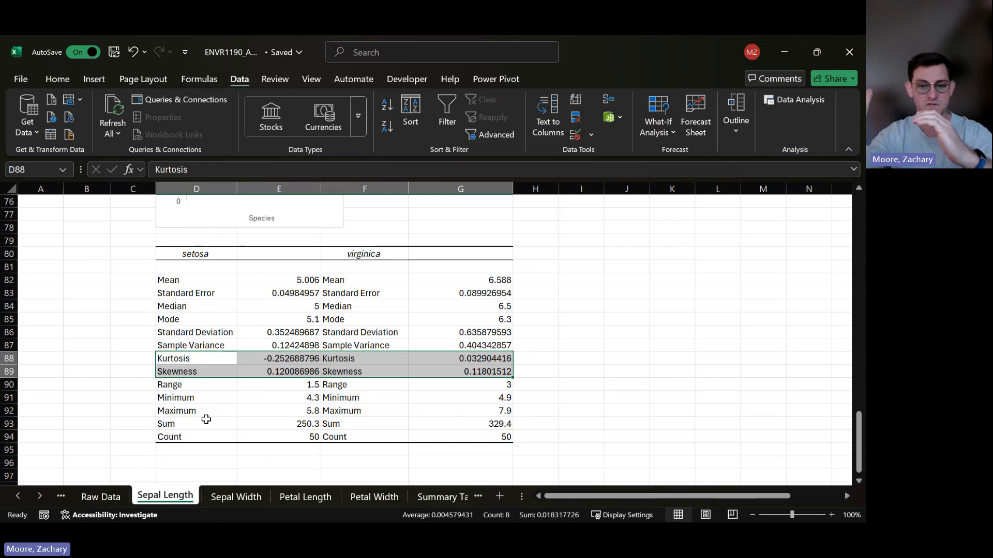
{"action": "key", "text": "Right"}
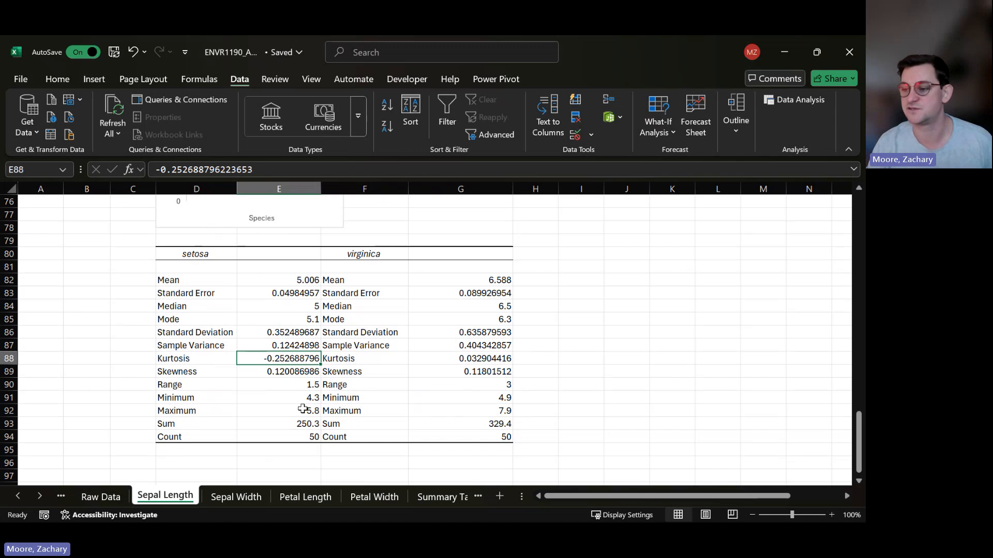
{"action": "left_click", "coordinate": [486, 359]}
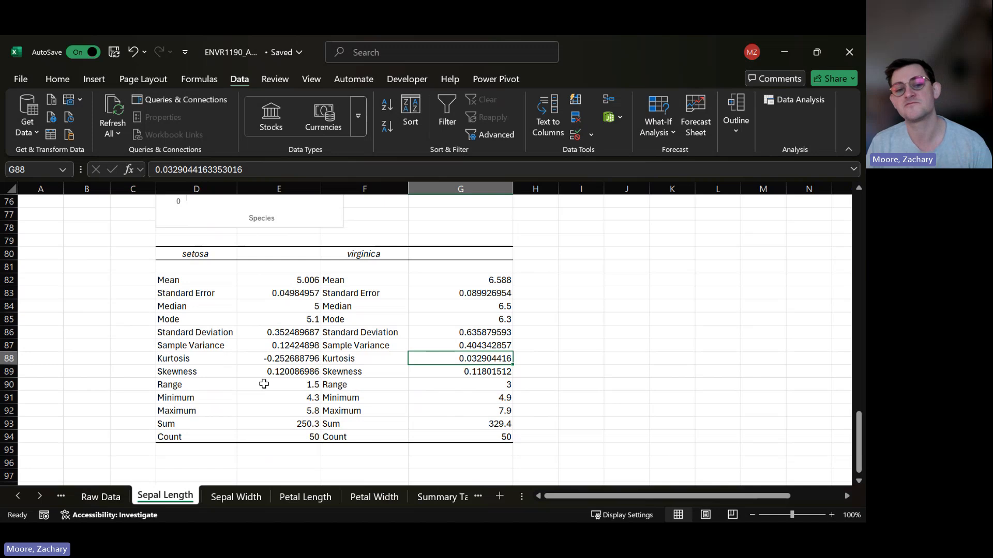
Step: Compare the shapes of the setosa and virginica histograms with the kurtosis and skewness values in the descriptive statistics
{"action": "scroll", "coordinate": [283, 374], "scroll_direction": "up", "scroll_amount": 20}
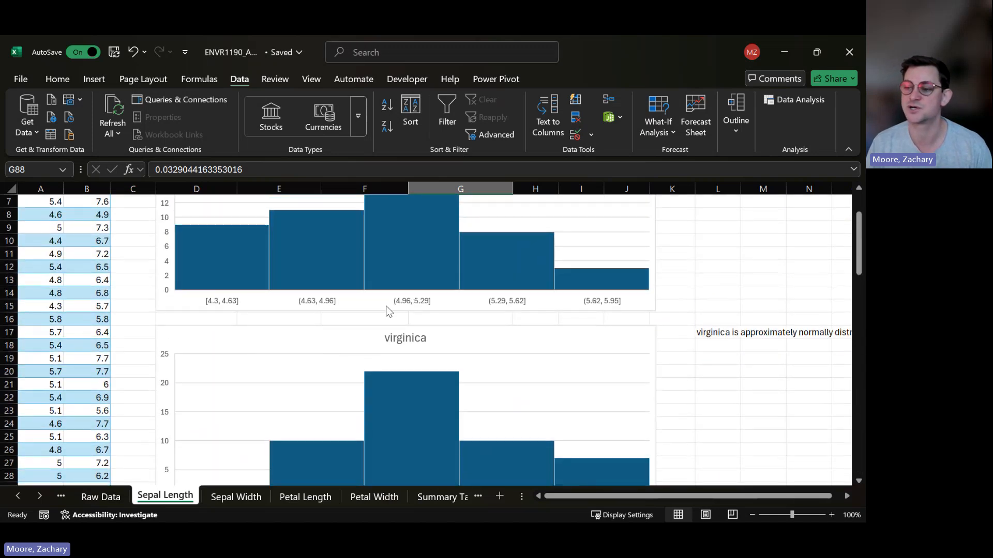
{"action": "scroll", "coordinate": [361, 320], "scroll_direction": "up", "scroll_amount": 2}
{"action": "mouse_move", "coordinate": [222, 326]}
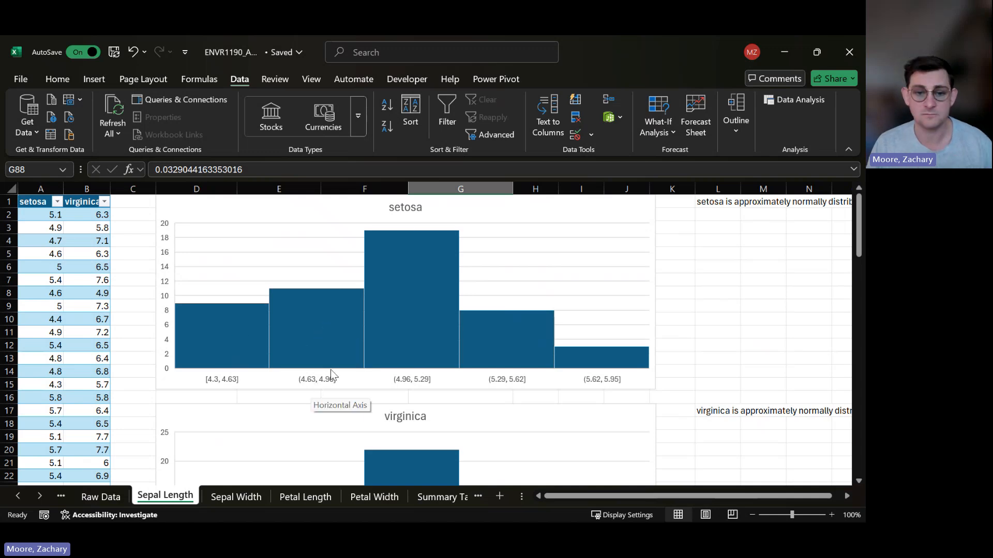
{"action": "scroll", "coordinate": [344, 360], "scroll_direction": "down", "scroll_amount": 12}
{"action": "scroll", "coordinate": [346, 358], "scroll_direction": "down", "scroll_amount": 9}
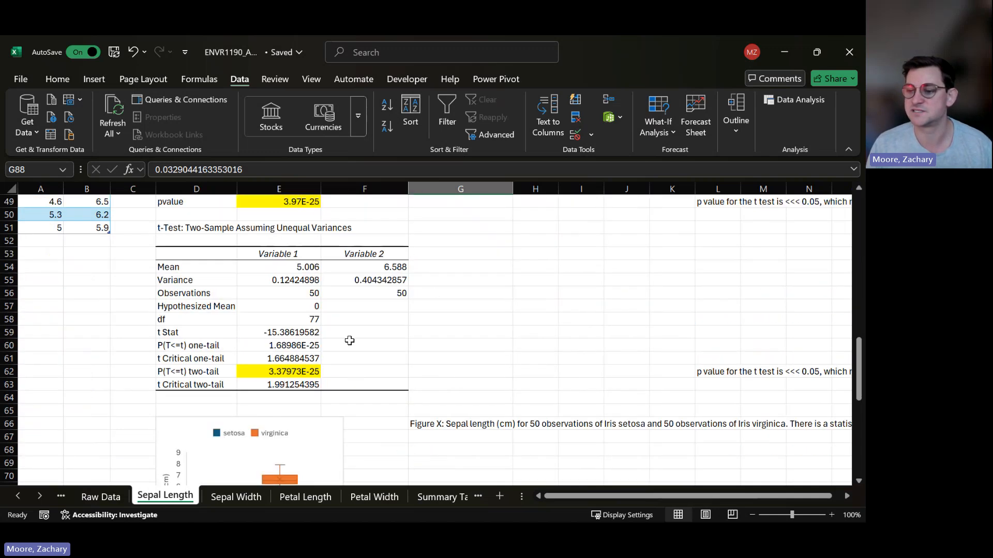
{"action": "scroll", "coordinate": [370, 366], "scroll_direction": "down", "scroll_amount": 4}
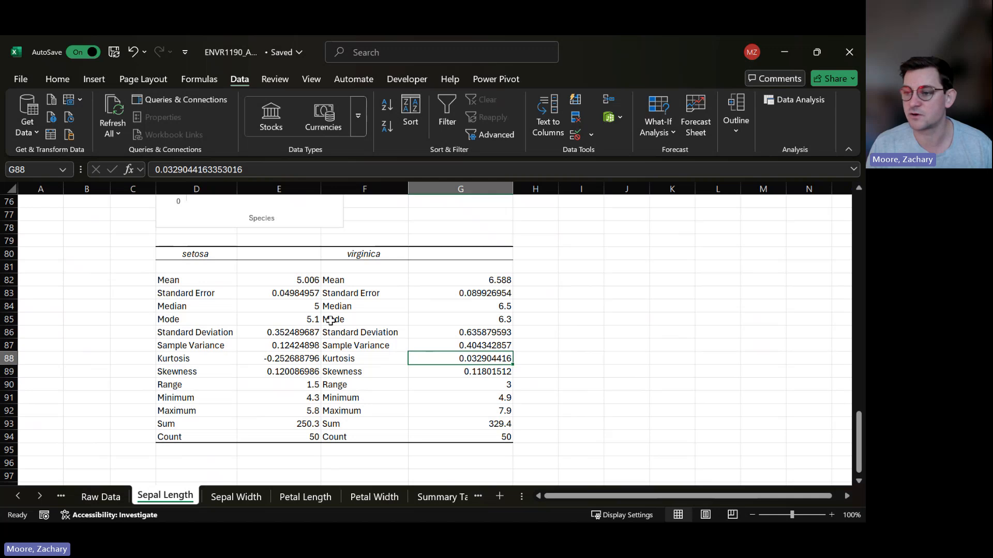
{"action": "scroll", "coordinate": [355, 362], "scroll_direction": "up", "scroll_amount": 9}
Step: On the Summary Table sheet, set Sepal Length's F-Test Outcome to "Variances are significantly different (unequal)" and T-Test Outcome to "Means are significantly different"
{"action": "left_click", "coordinate": [440, 499]}
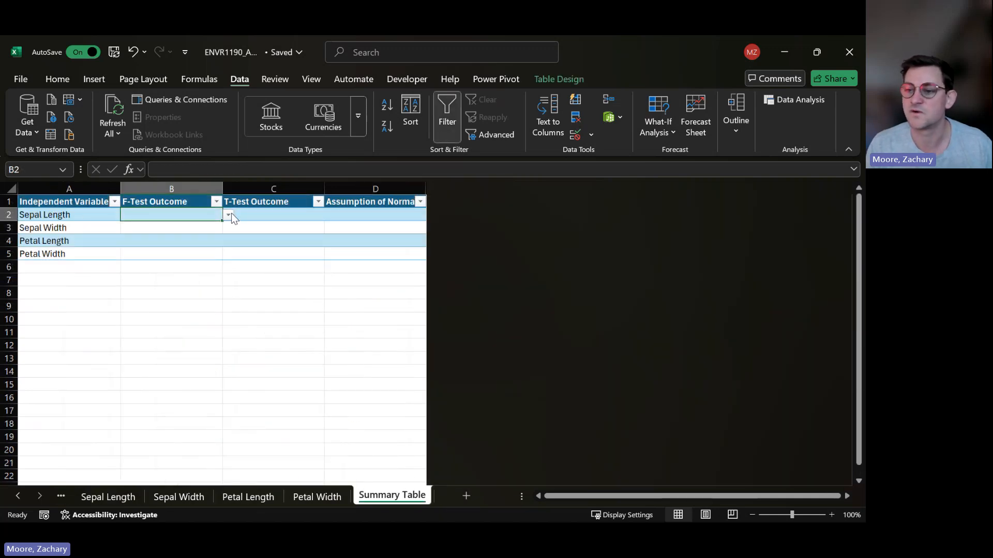
{"action": "left_click", "coordinate": [229, 215]}
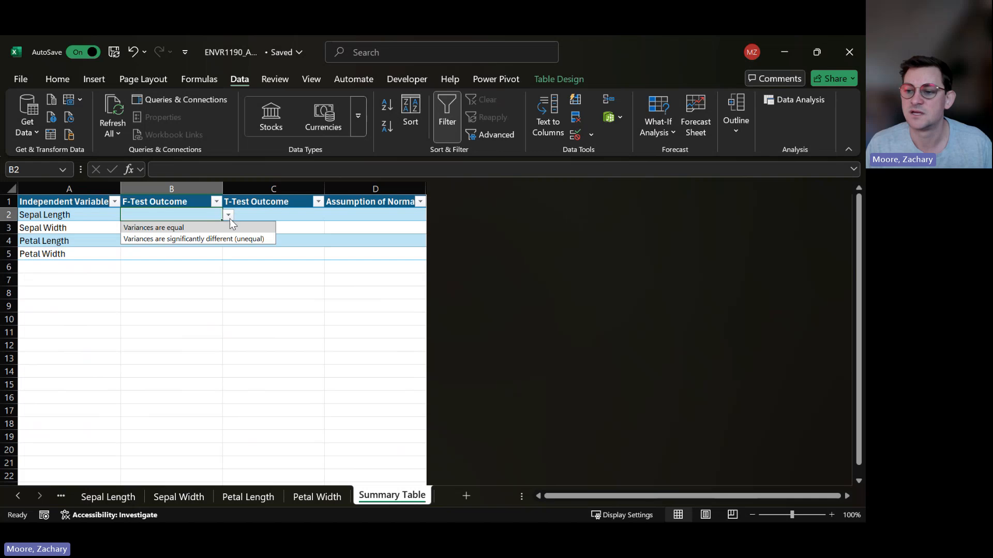
{"action": "left_click", "coordinate": [231, 239]}
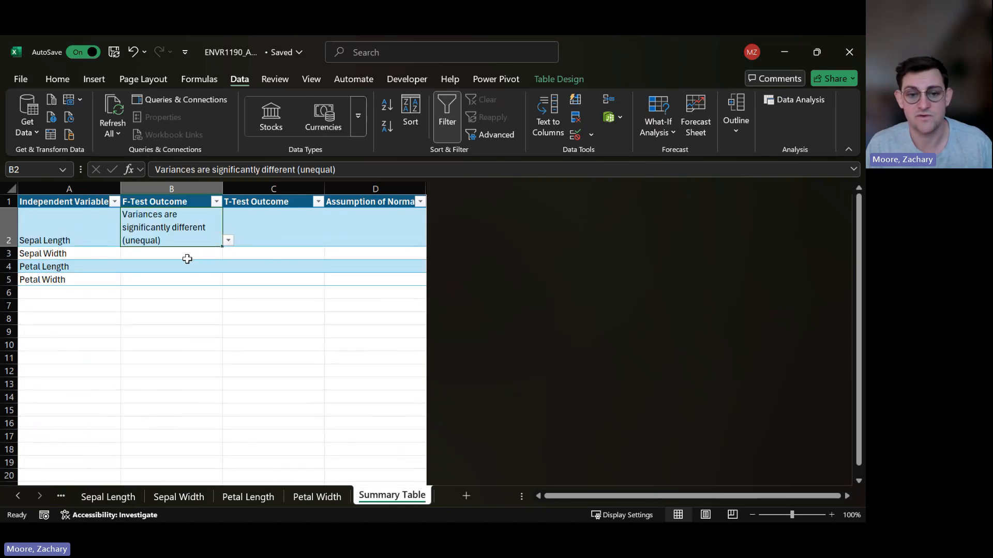
{"action": "left_click", "coordinate": [315, 221]}
{"action": "left_click", "coordinate": [330, 240]}
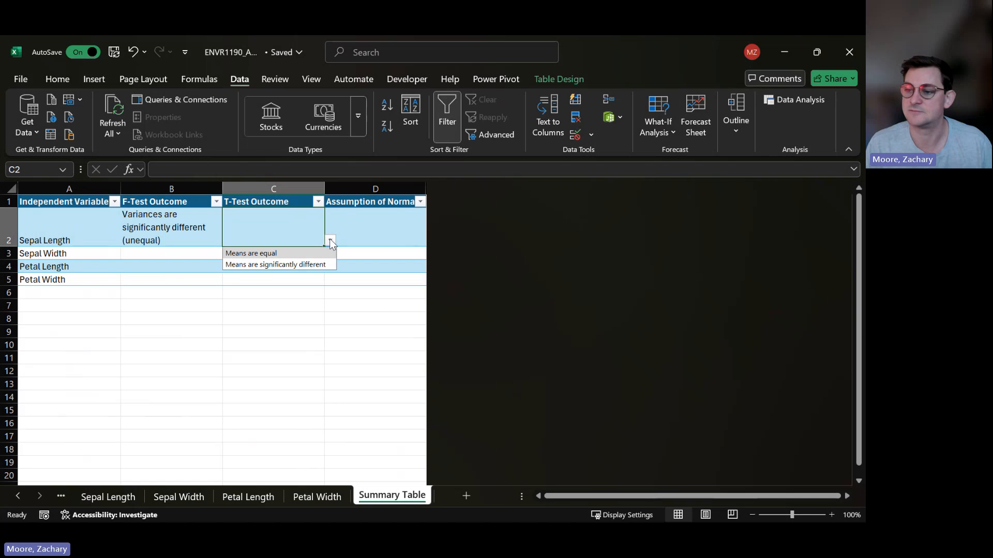
{"action": "left_click", "coordinate": [299, 265]}
Step: Set Sepal Length's Assumption of Normality to "Both species are approximately normally distributed"
{"action": "left_click", "coordinate": [403, 226]}
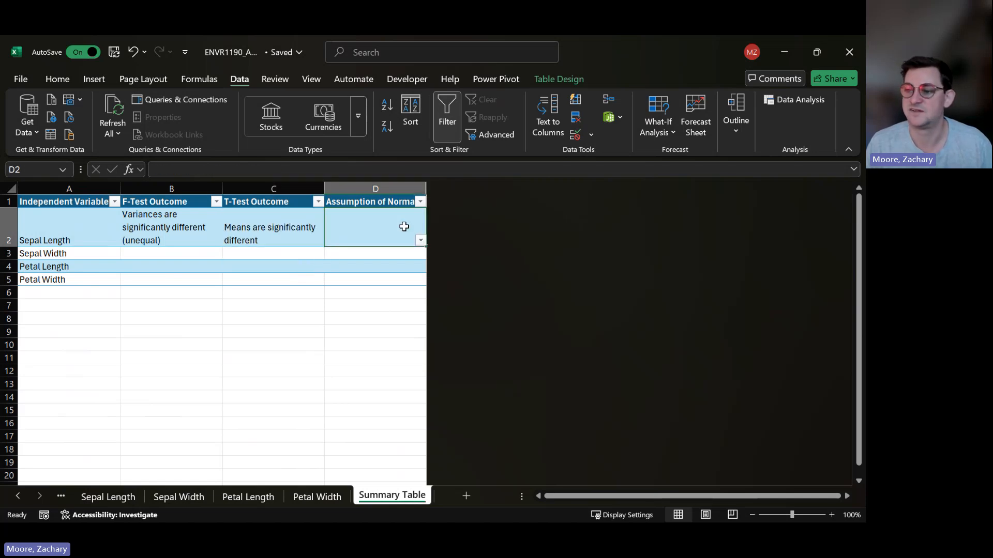
{"action": "left_click", "coordinate": [420, 239]}
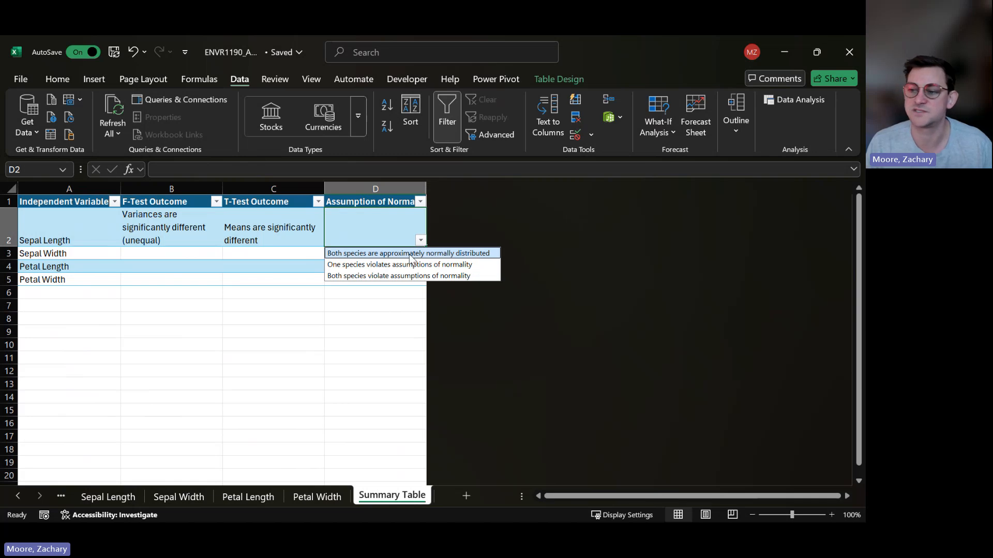
{"action": "left_click", "coordinate": [409, 254]}
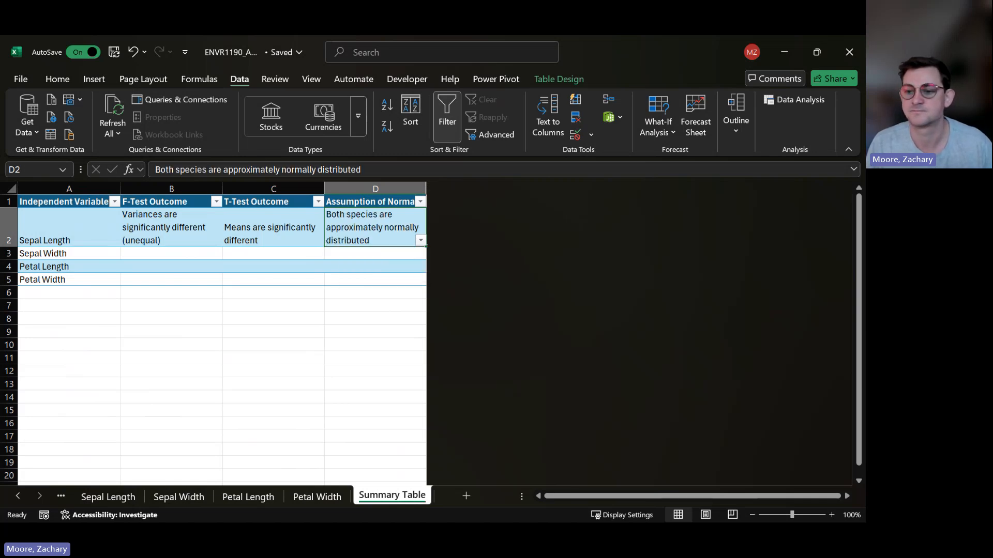
Step: Review the Summary Table's Sepal Length outcomes and the available F-Test and T-Test choices
{"action": "left_click_drag", "start_coordinate": [94, 206], "coordinate": [348, 280]}
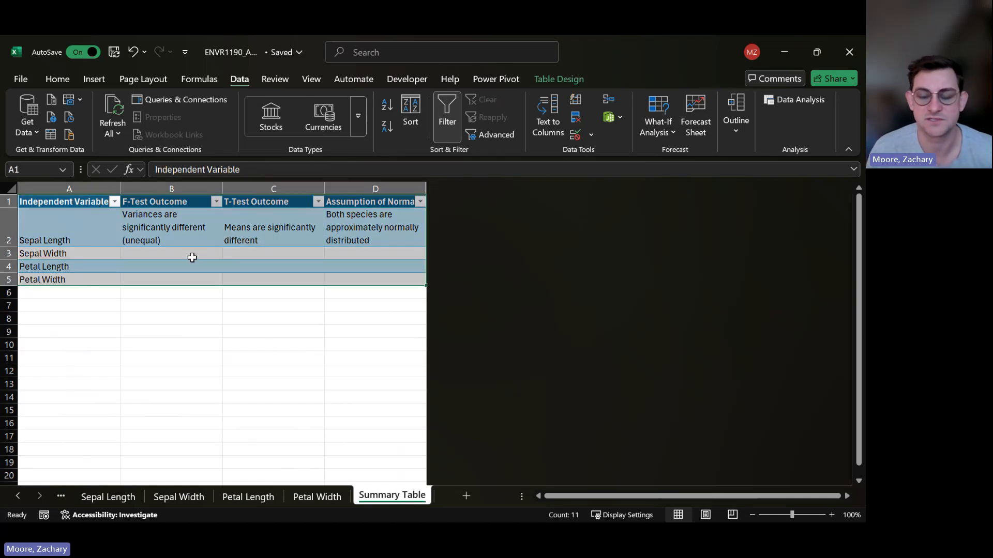
{"action": "left_click", "coordinate": [181, 224]}
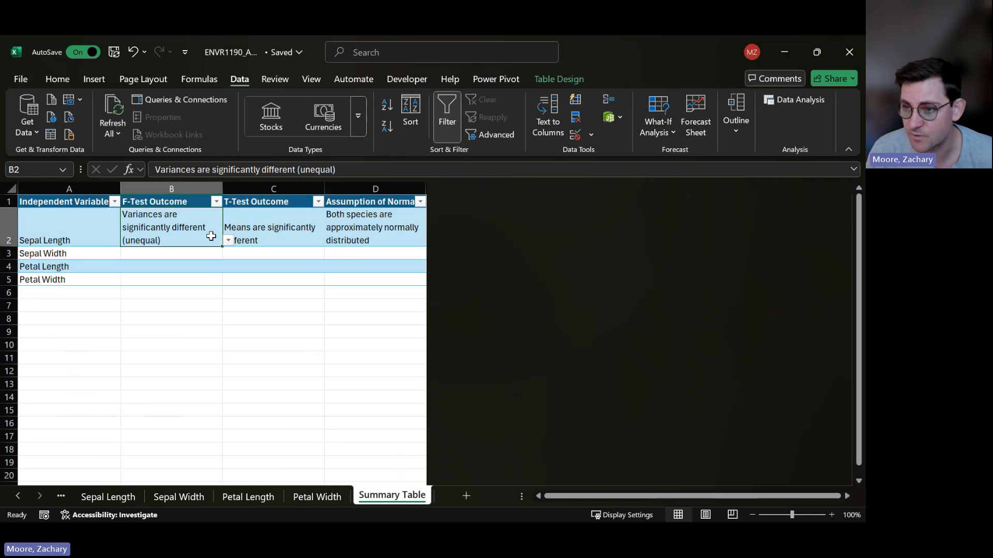
{"action": "left_click", "coordinate": [228, 241]}
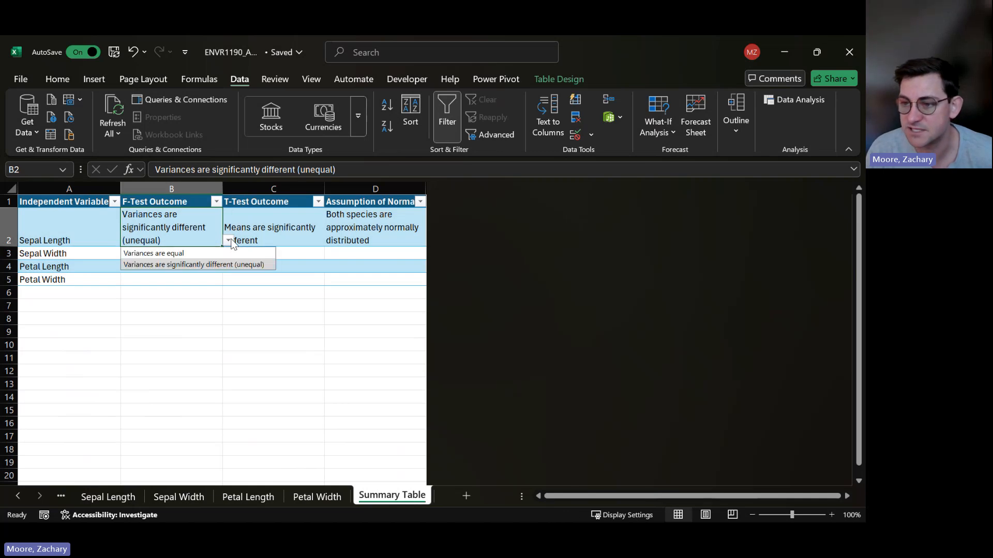
{"action": "left_click", "coordinate": [228, 241]}
{"action": "left_click", "coordinate": [272, 234]}
{"action": "left_click", "coordinate": [330, 241]}
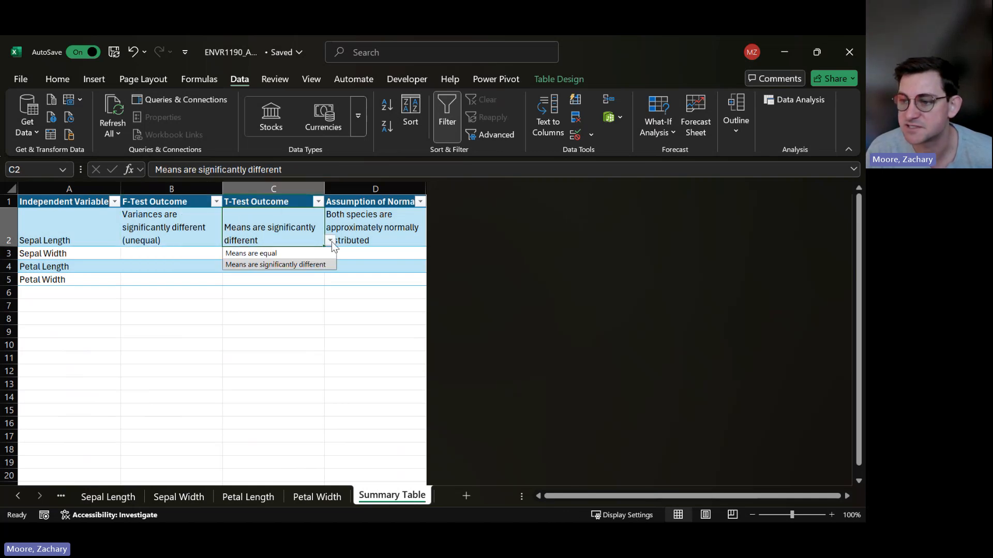
{"action": "left_click", "coordinate": [331, 241]}
{"action": "left_click", "coordinate": [400, 237]}
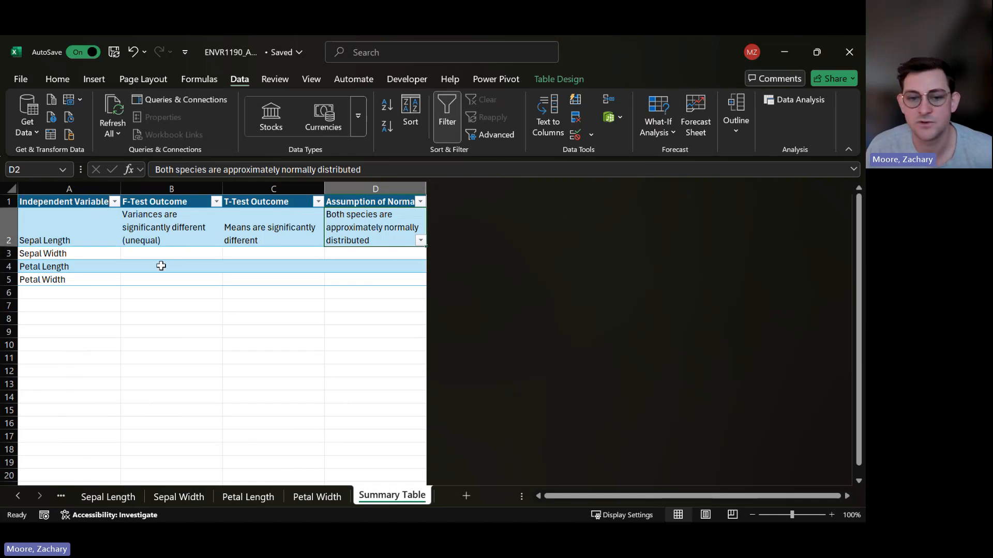
{"action": "left_click", "coordinate": [176, 253]}
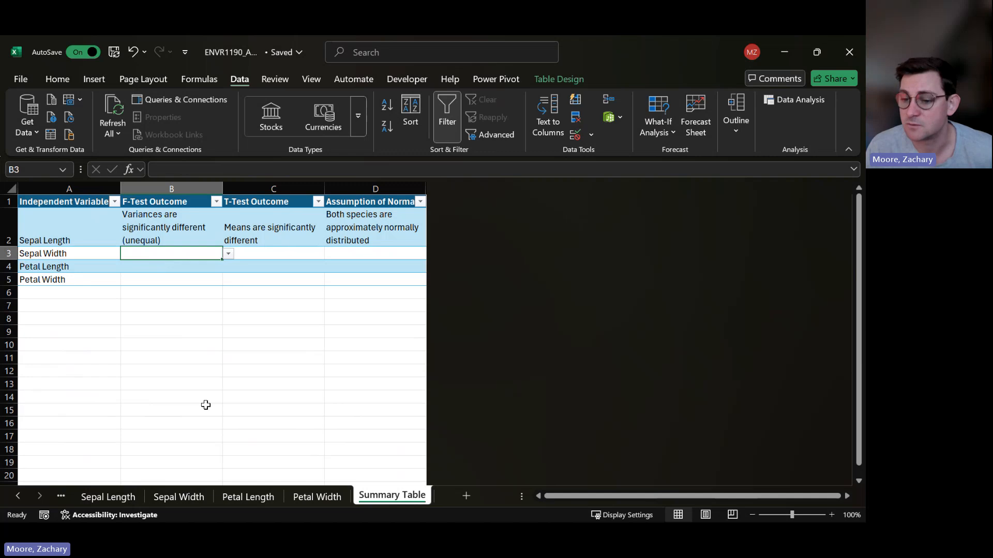
Step: Review the Sepal Length sheet's histograms and test results and view the Sepal Width, Petal Length and Petal Width sheets
{"action": "left_click", "coordinate": [117, 498]}
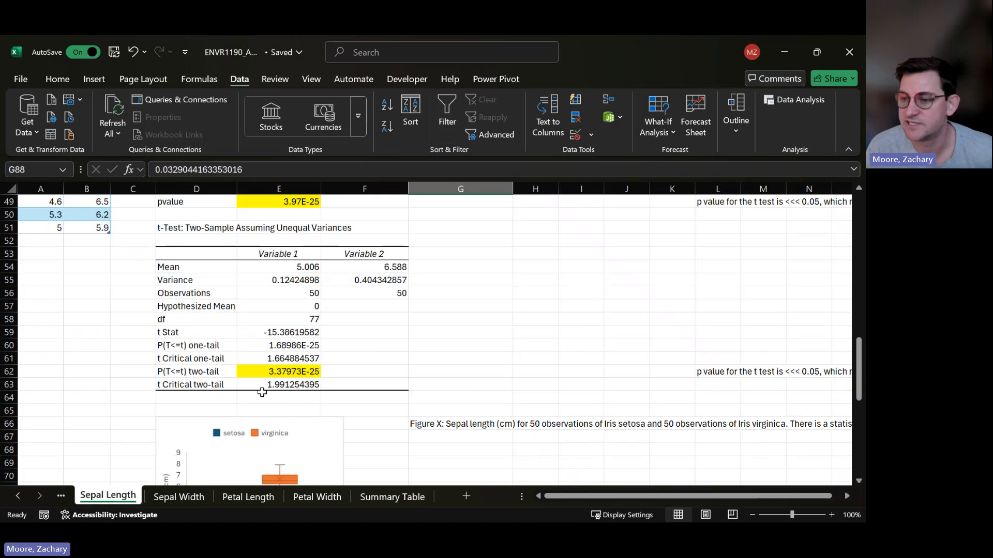
{"action": "scroll", "coordinate": [263, 398], "scroll_direction": "up", "scroll_amount": 16}
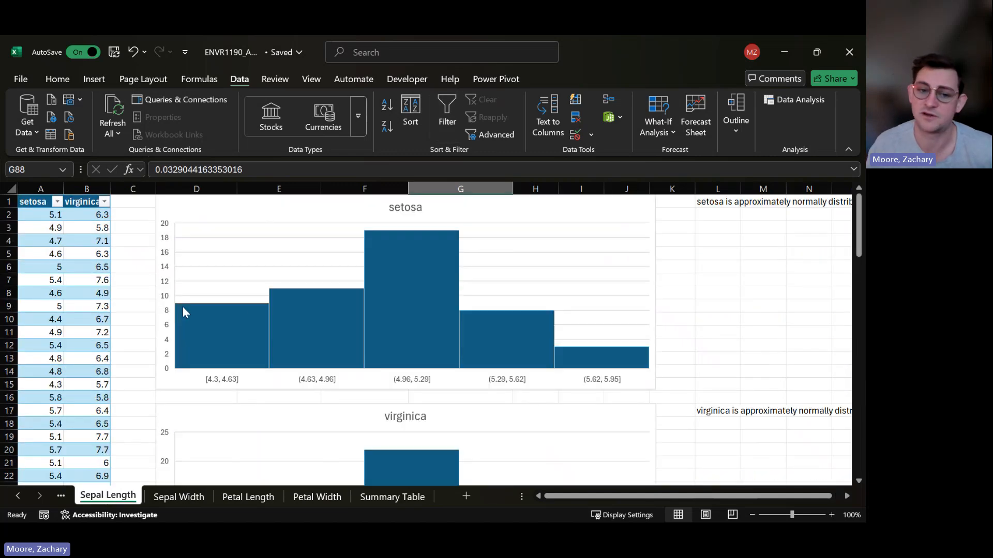
{"action": "mouse_move", "coordinate": [185, 312]}
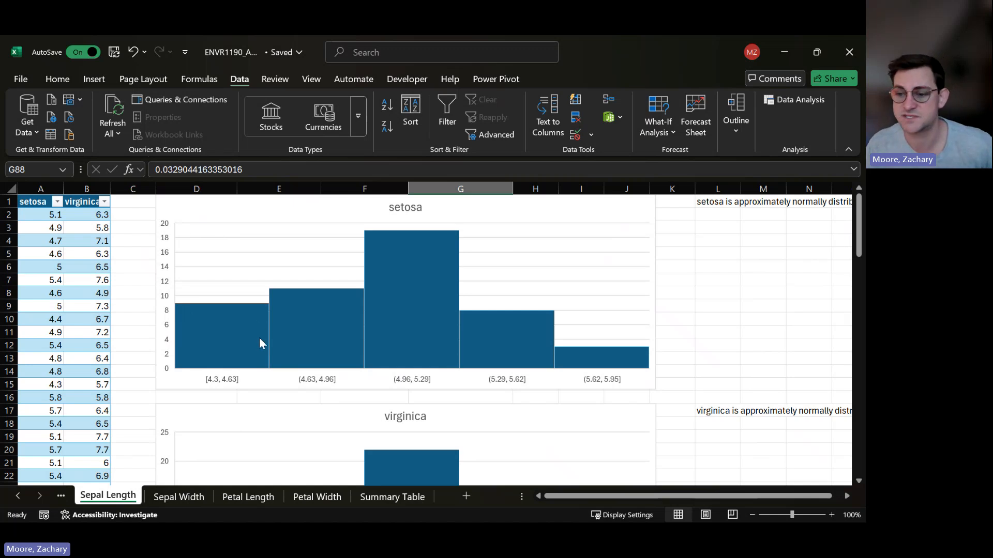
{"action": "scroll", "coordinate": [259, 341], "scroll_direction": "down", "scroll_amount": 7}
{"action": "scroll", "coordinate": [259, 349], "scroll_direction": "down", "scroll_amount": 10}
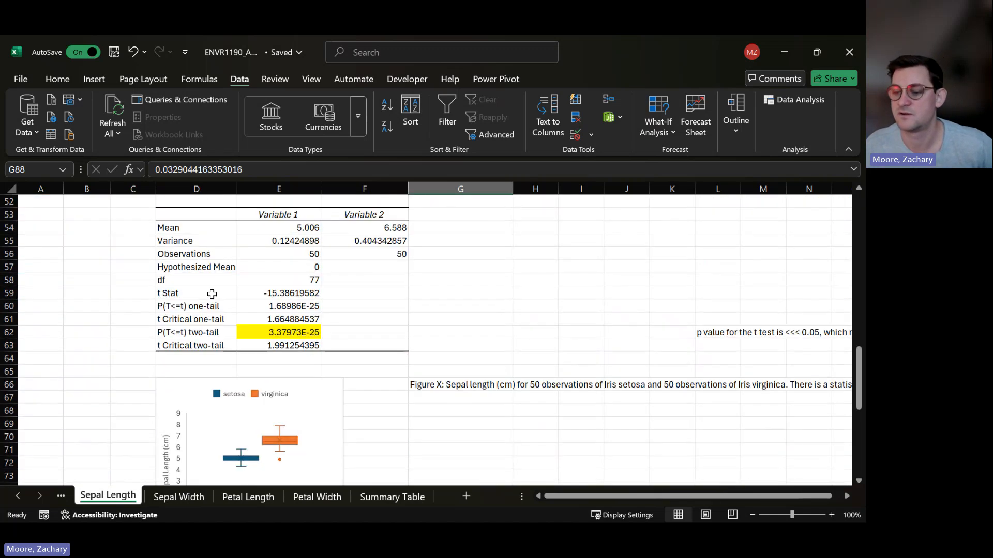
{"action": "left_click", "coordinate": [187, 495]}
{"action": "left_click", "coordinate": [247, 497]}
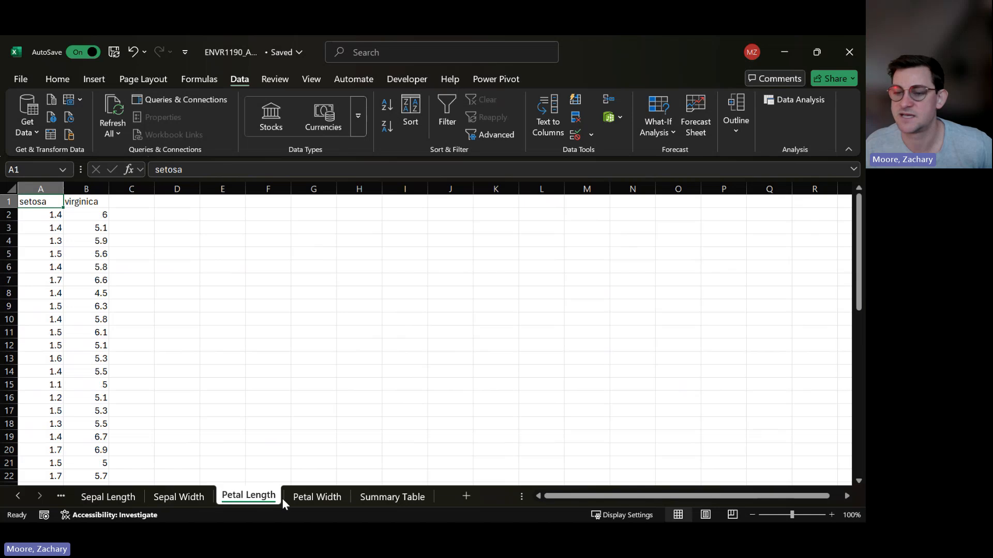
{"action": "left_click", "coordinate": [306, 496]}
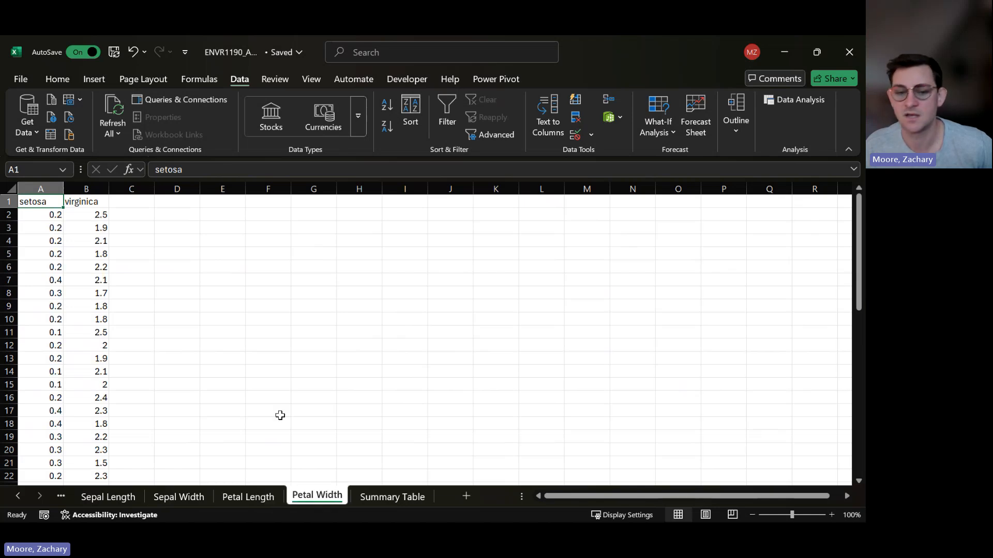
Step: Examine the petal length, petal width, sepal length and sepal width columns on the Raw Data sheet
{"action": "left_click", "coordinate": [60, 496]}
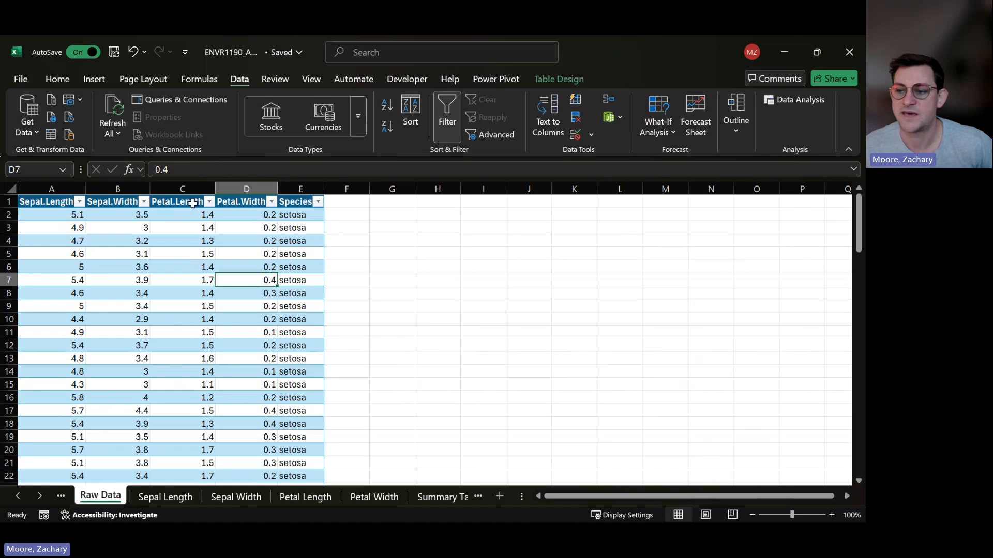
{"action": "left_click", "coordinate": [174, 214]}
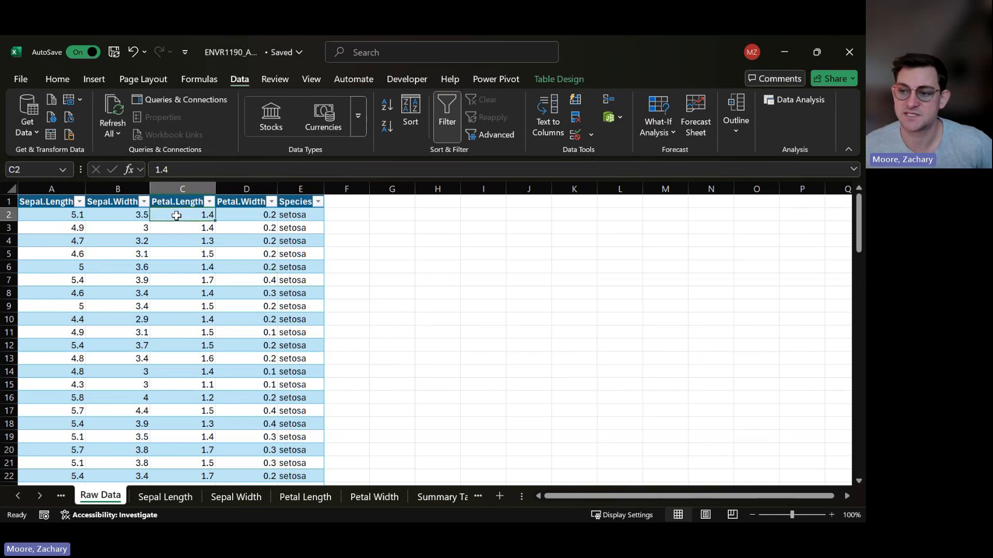
{"action": "left_click", "coordinate": [265, 220]}
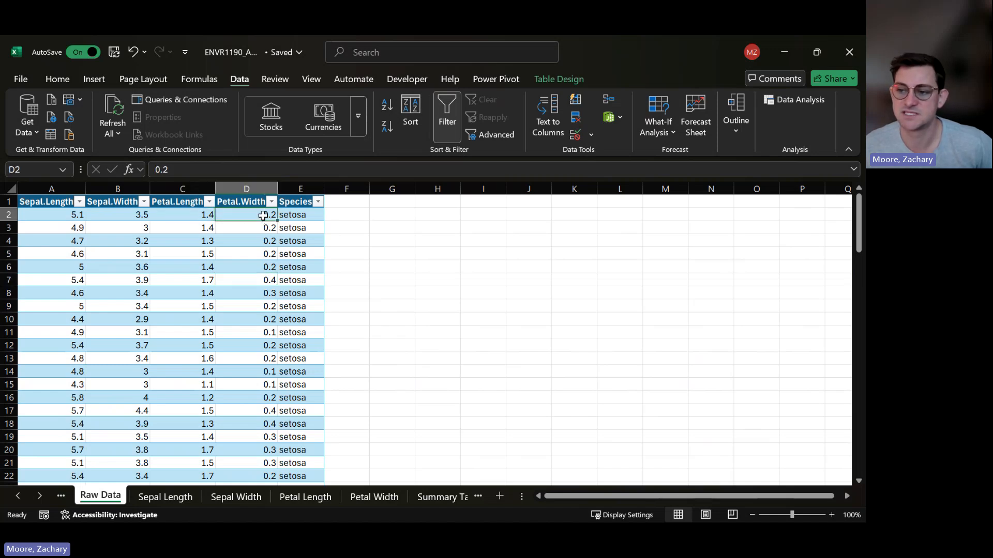
{"action": "left_click", "coordinate": [38, 215]}
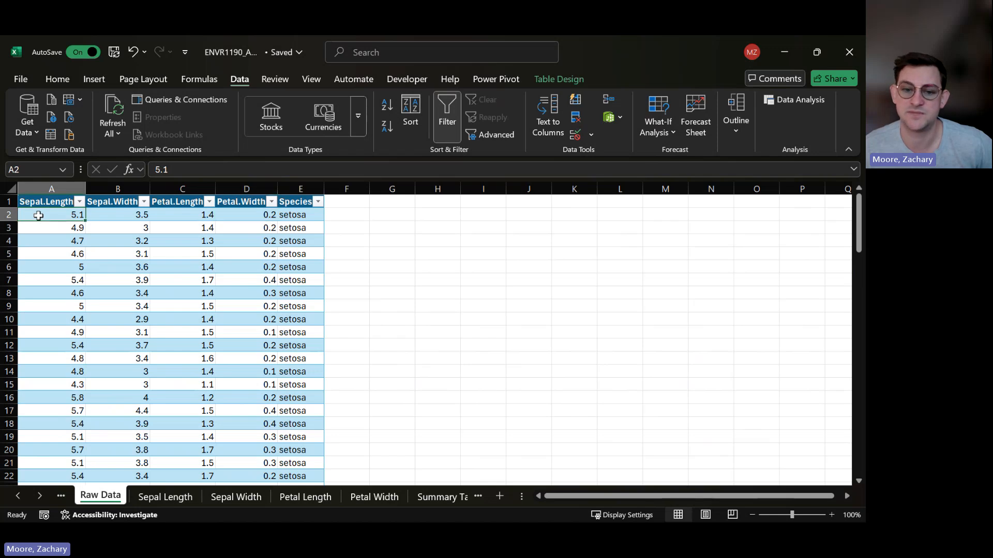
{"action": "left_click", "coordinate": [123, 213]}
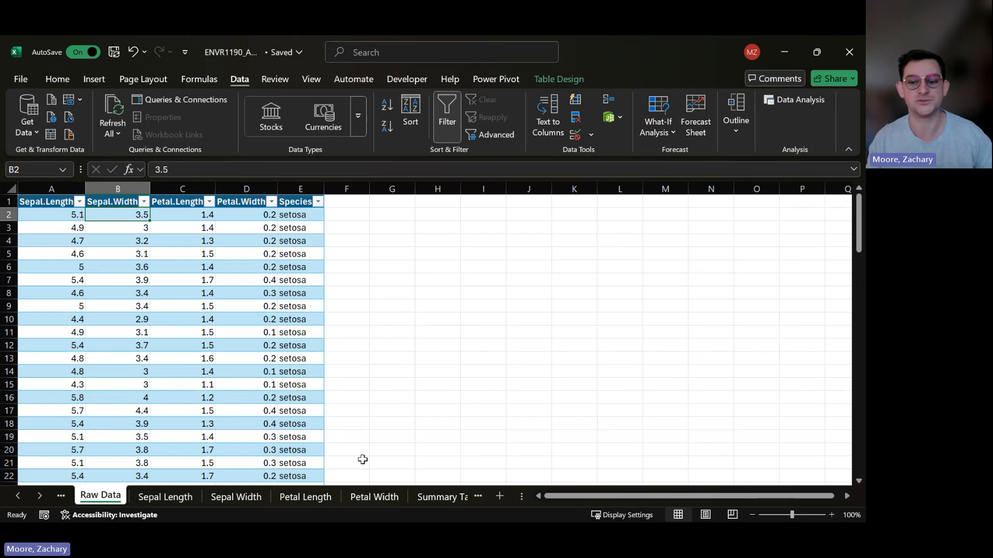
Step: Add a "Sepal Area" row below Petal Width in the Summary Table
{"action": "left_click", "coordinate": [434, 496]}
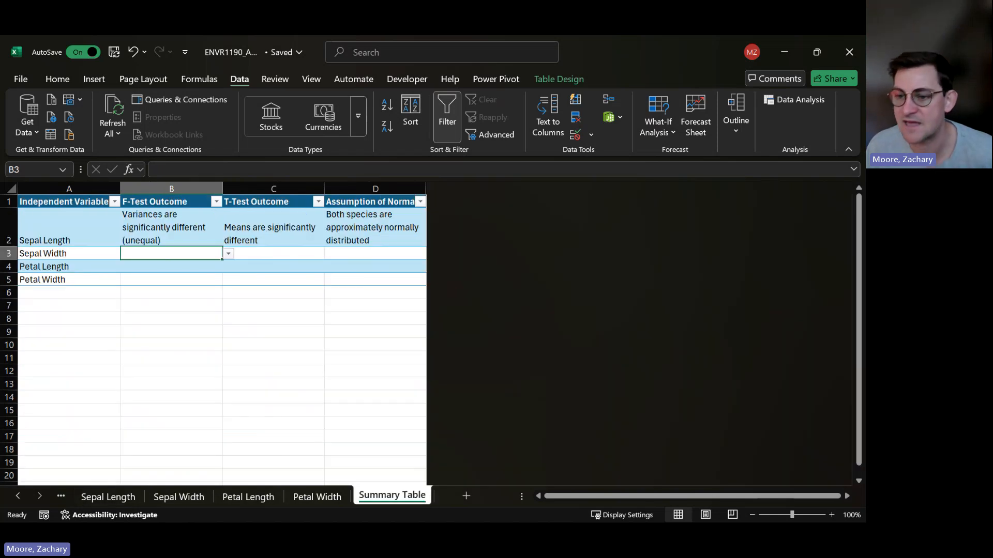
{"action": "left_click", "coordinate": [75, 293]}
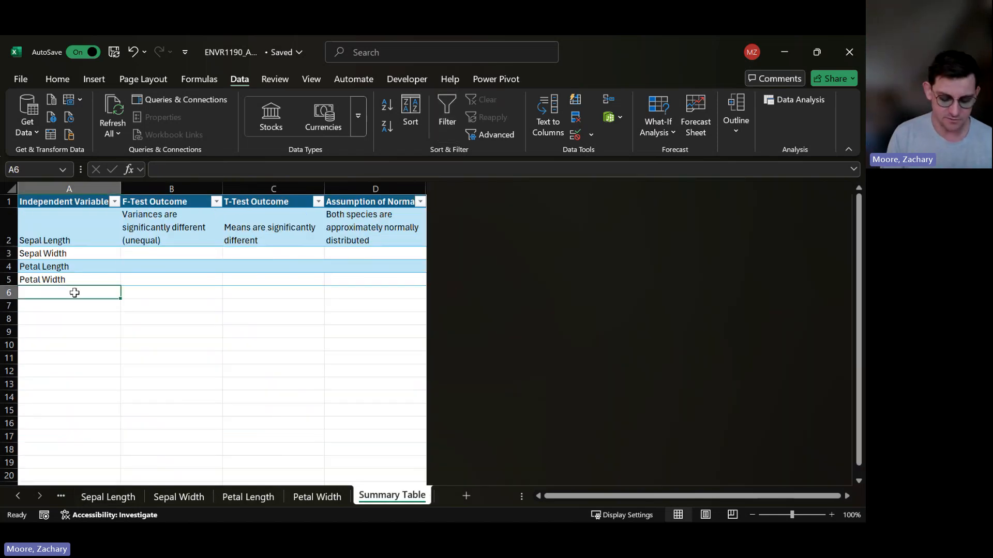
{"action": "type", "text": "Sepal Are"}
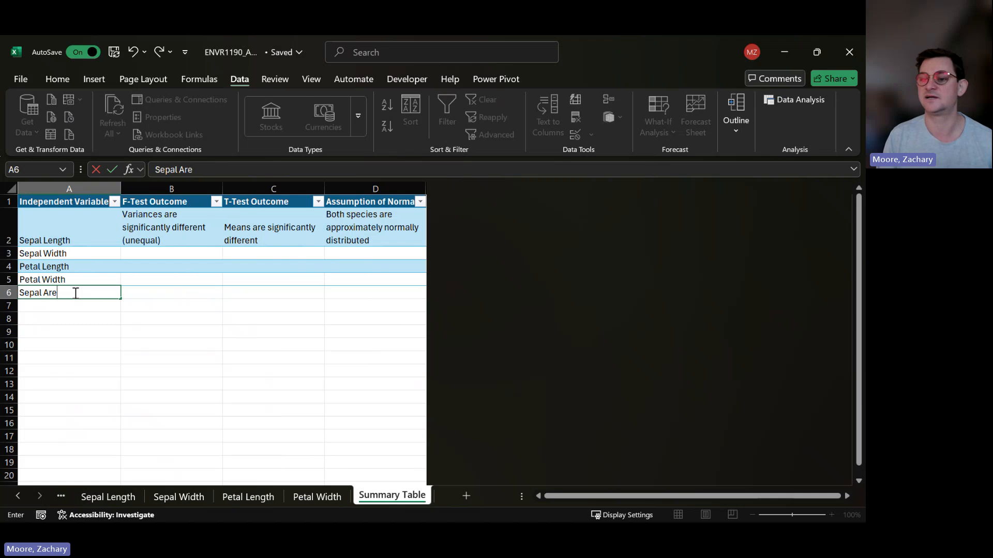
{"action": "type", "text": "a"}
{"action": "key", "text": "Tab"}
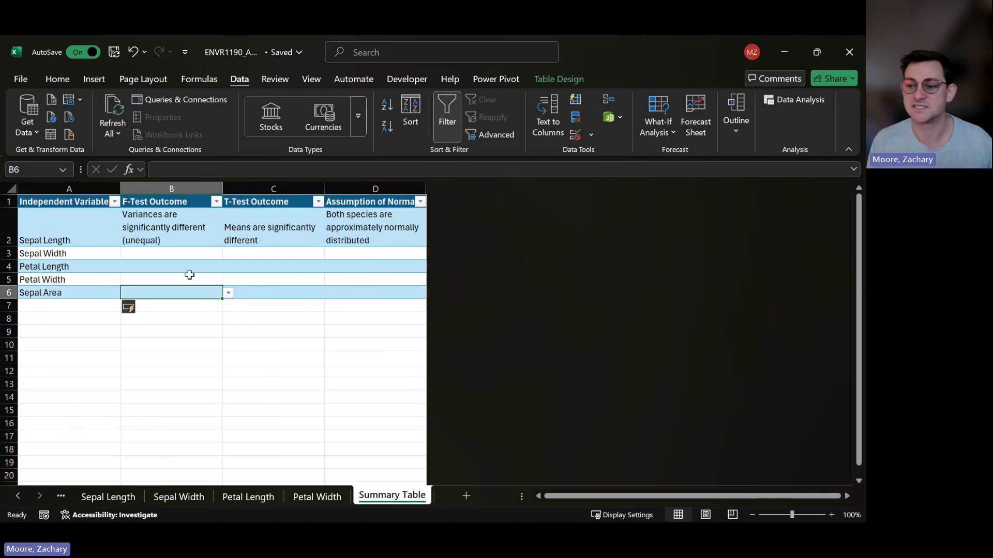
Step: Check the F-Test Outcome and T-Test Outcome choices available for the Sepal Area row
{"action": "left_click", "coordinate": [228, 293]}
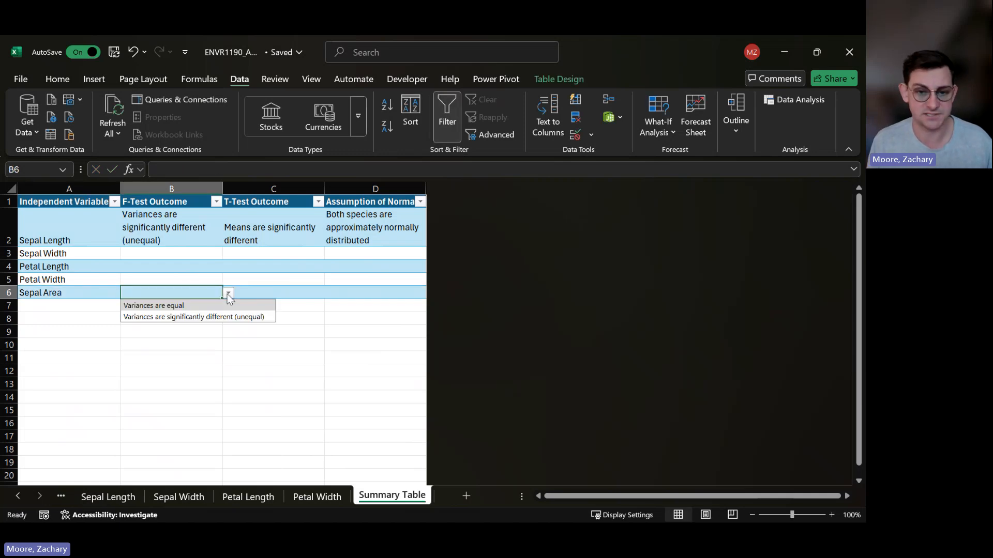
{"action": "left_click", "coordinate": [228, 294]}
{"action": "left_click", "coordinate": [272, 293]}
{"action": "left_click", "coordinate": [331, 294]}
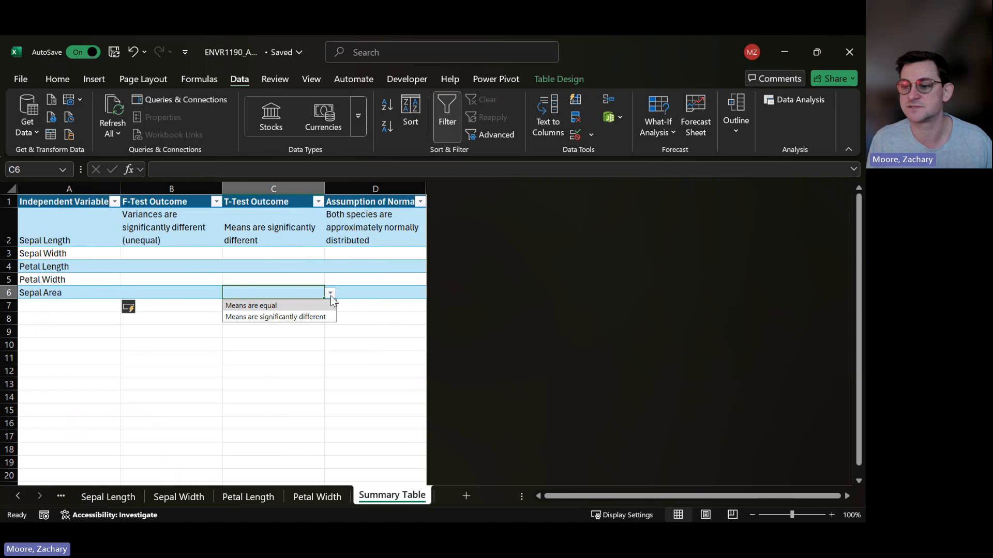
{"action": "left_click", "coordinate": [264, 293]}
Step: Clear the Sepal Area label and remove row 6 from the Summary Table
{"action": "left_click", "coordinate": [67, 294]}
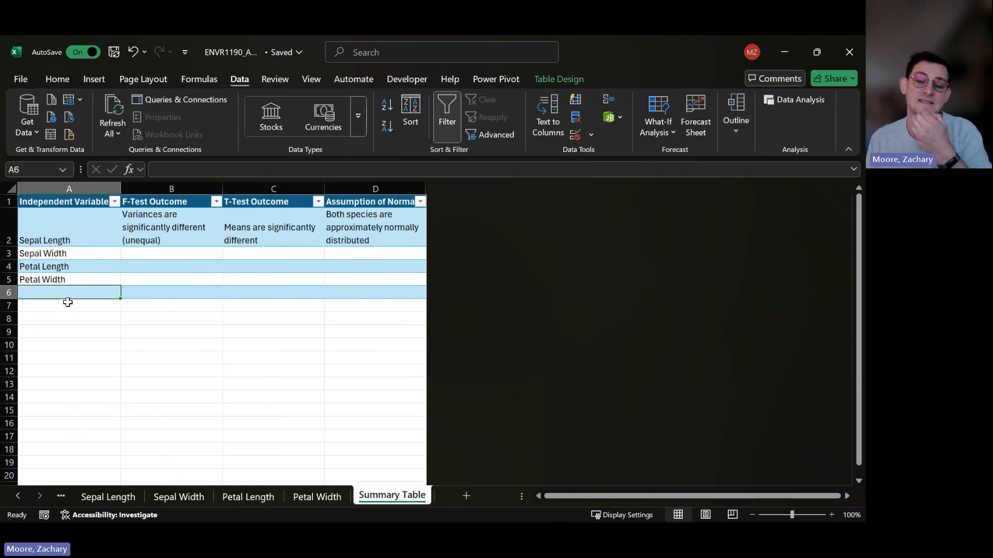
{"action": "left_click", "coordinate": [9, 293]}
{"action": "right_click", "coordinate": [16, 291]}
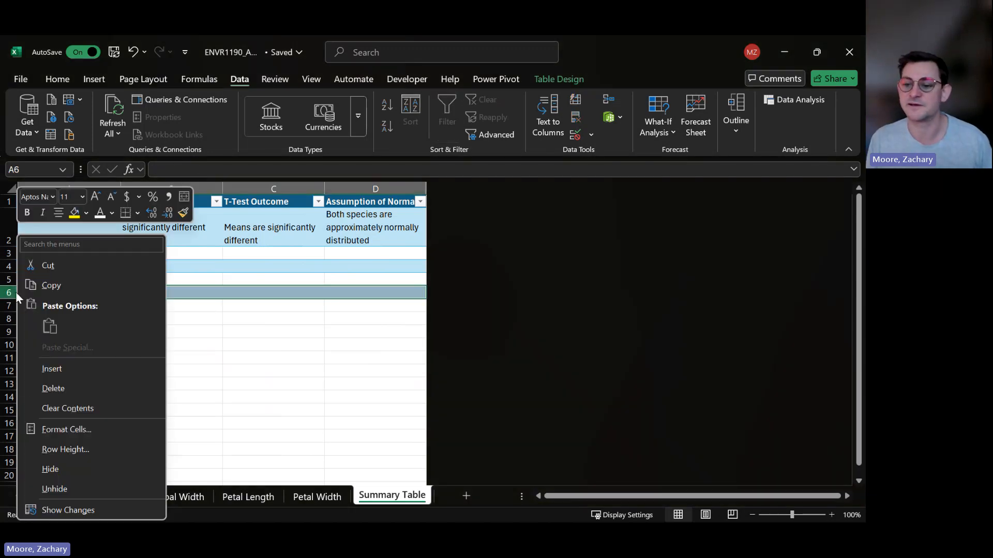
{"action": "left_click", "coordinate": [72, 408]}
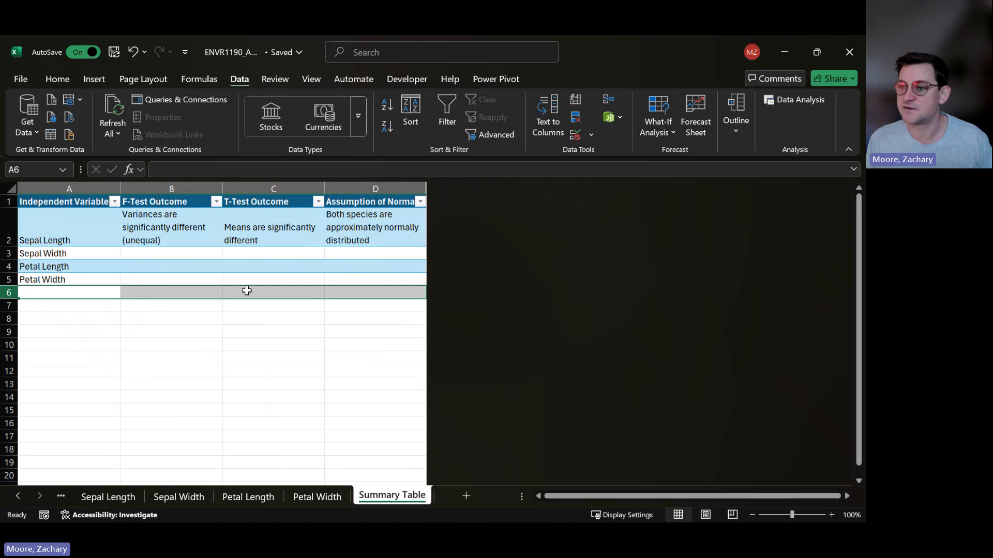